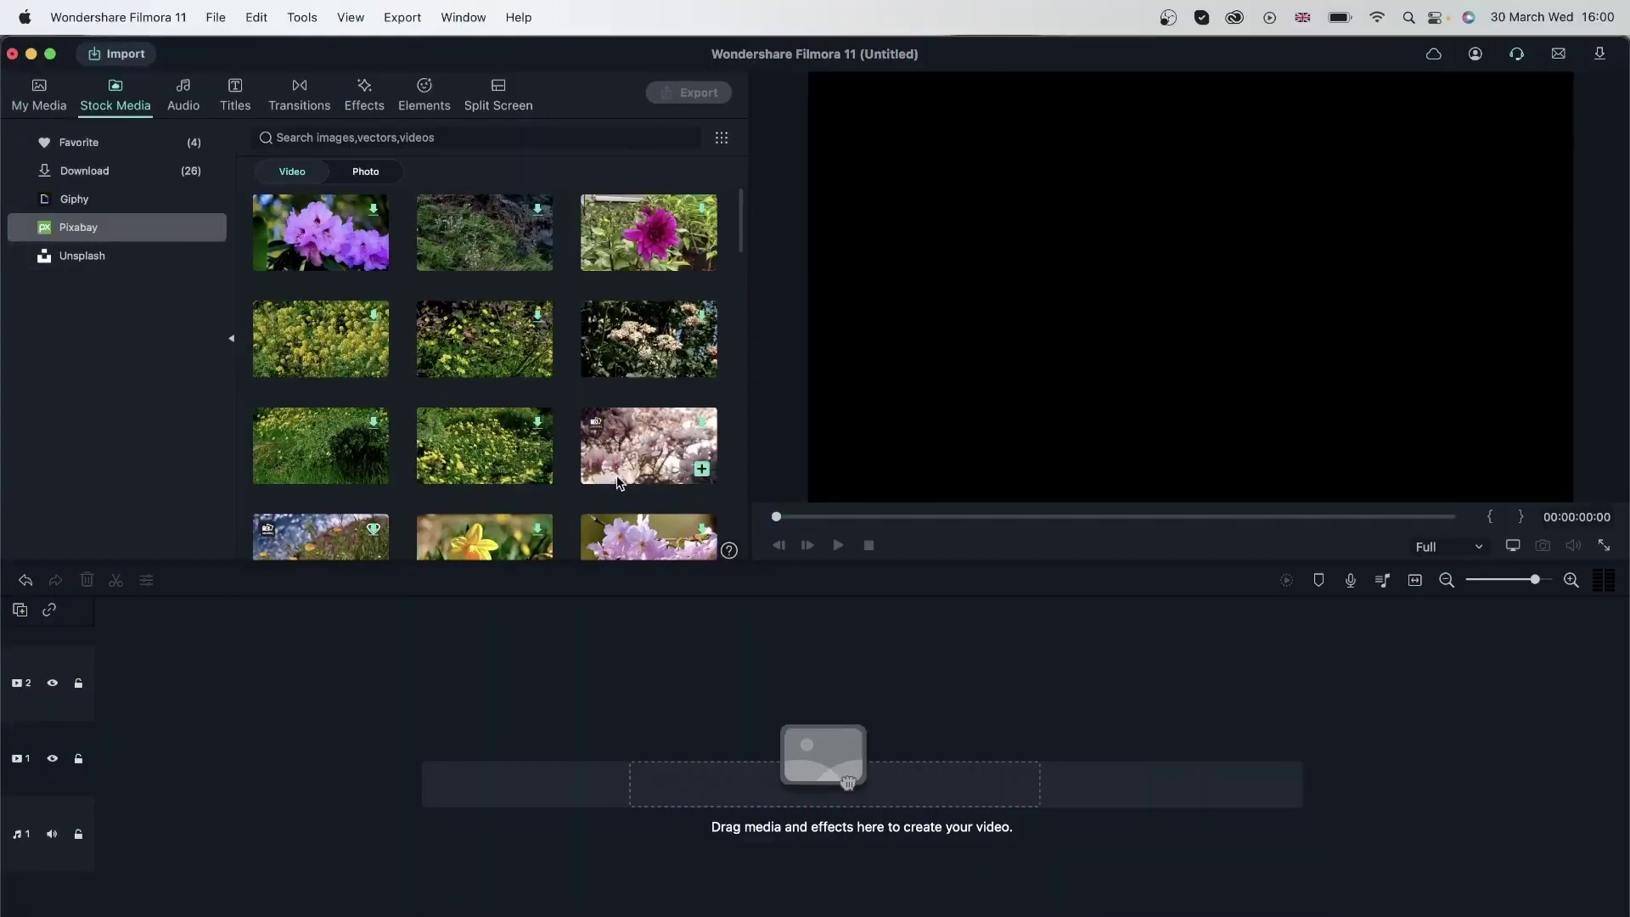
Step: Add the flower-112092 stock video to the start of video track 1, matching the project to the media at 3840x2160, 29.97 fps
scroll(617, 478, "down", 1)
scroll(618, 478, "down", 2)
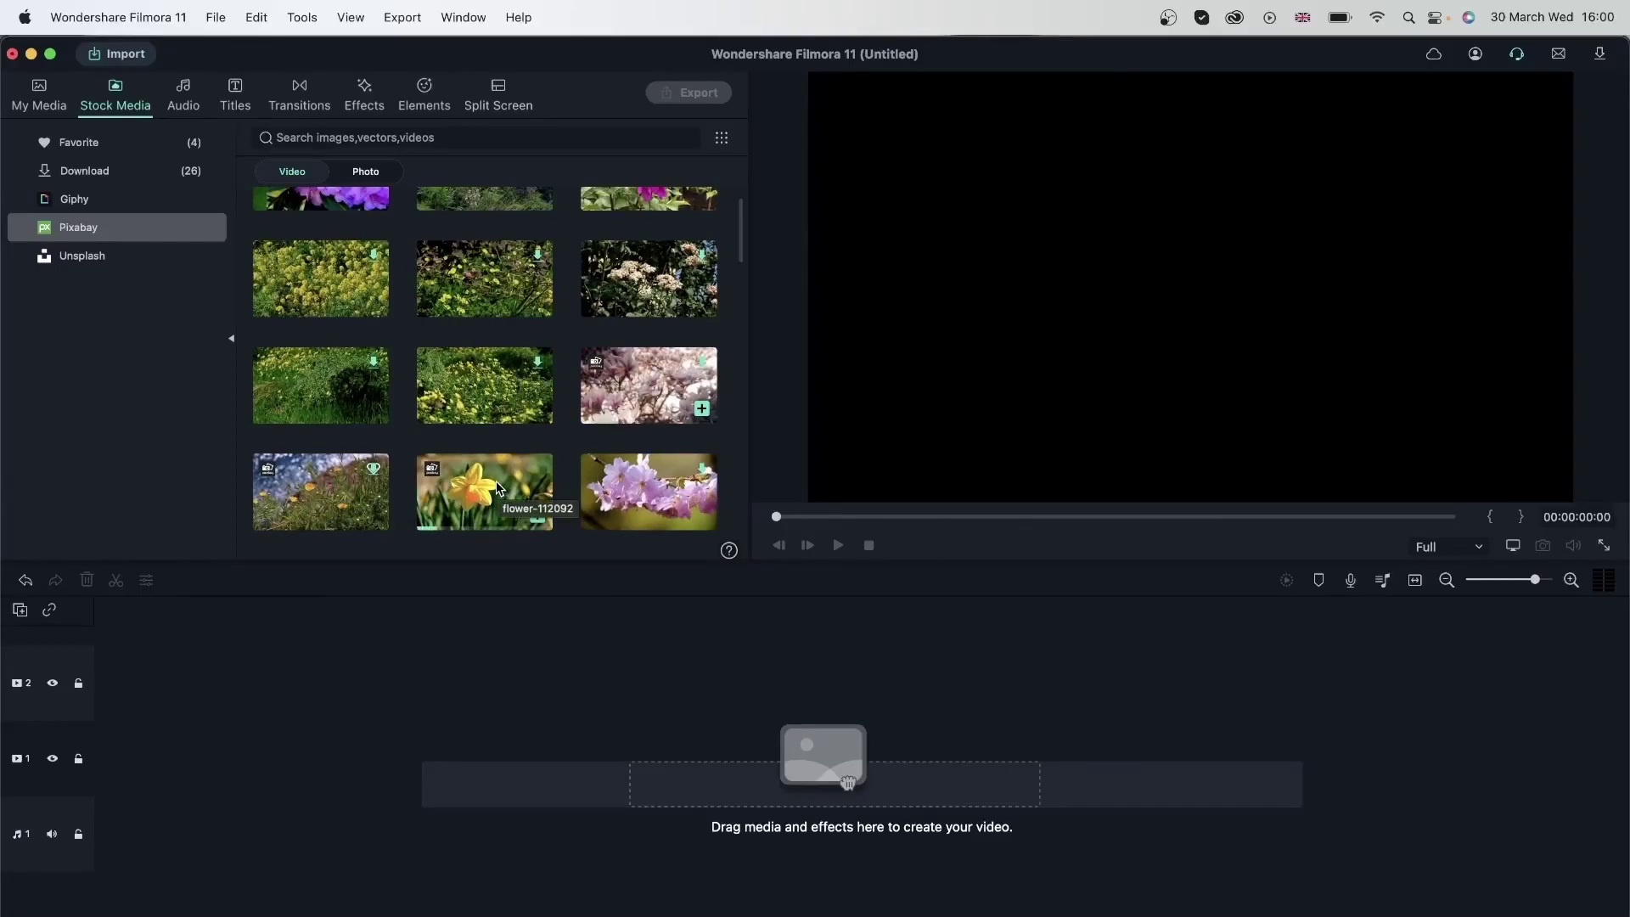
scroll(604, 466, "down", 4)
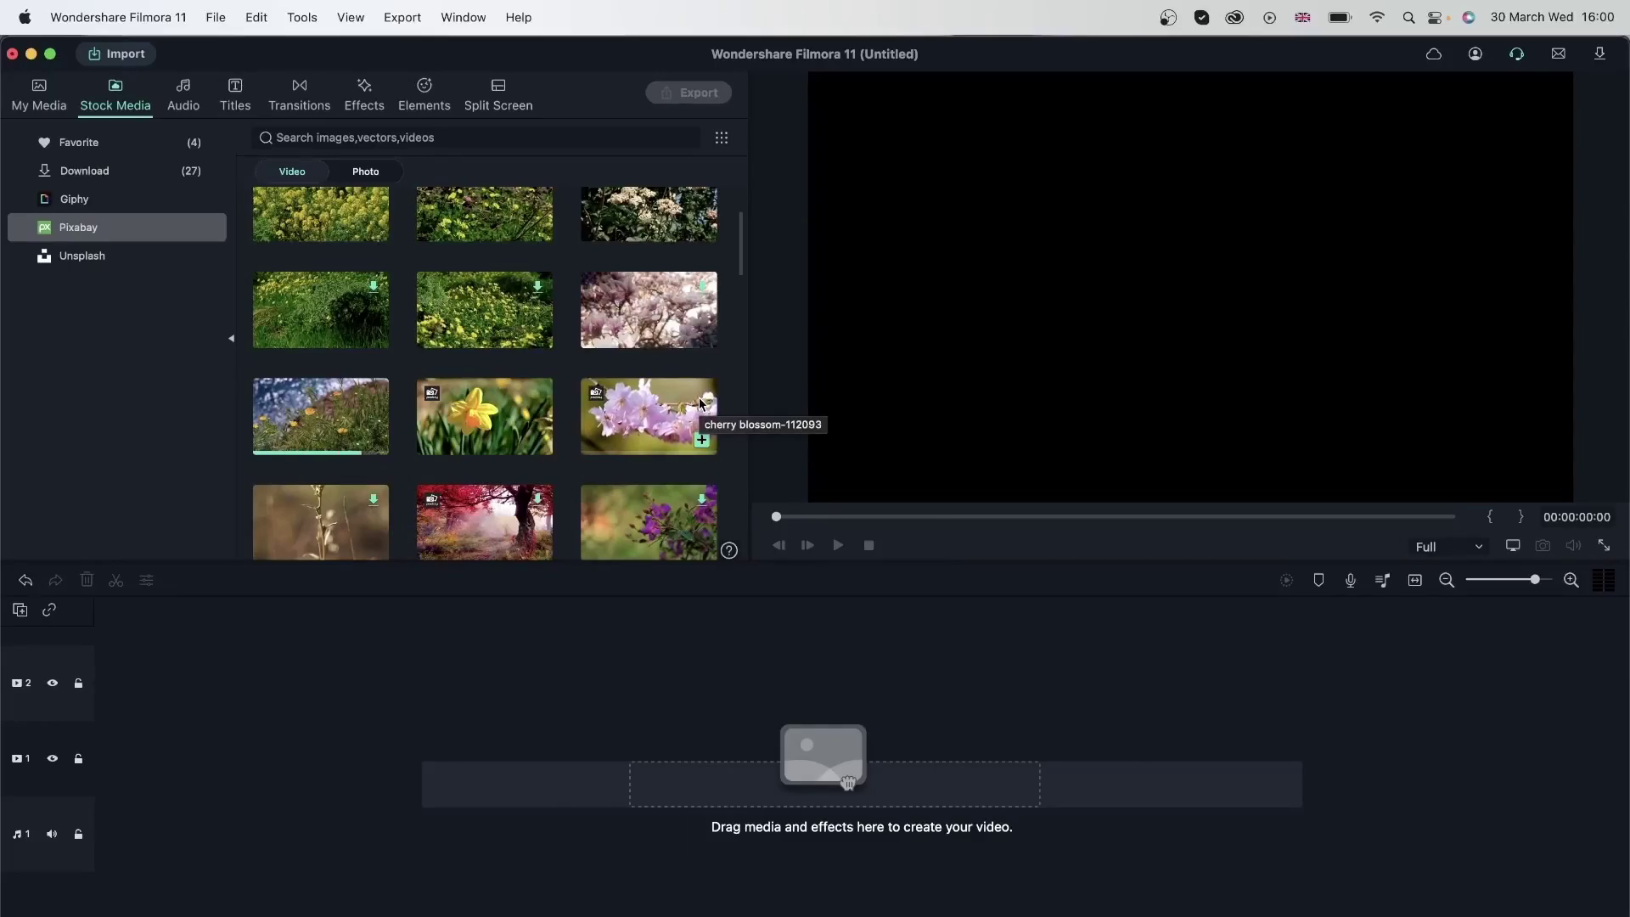
left_click_drag(700, 398, 101, 756)
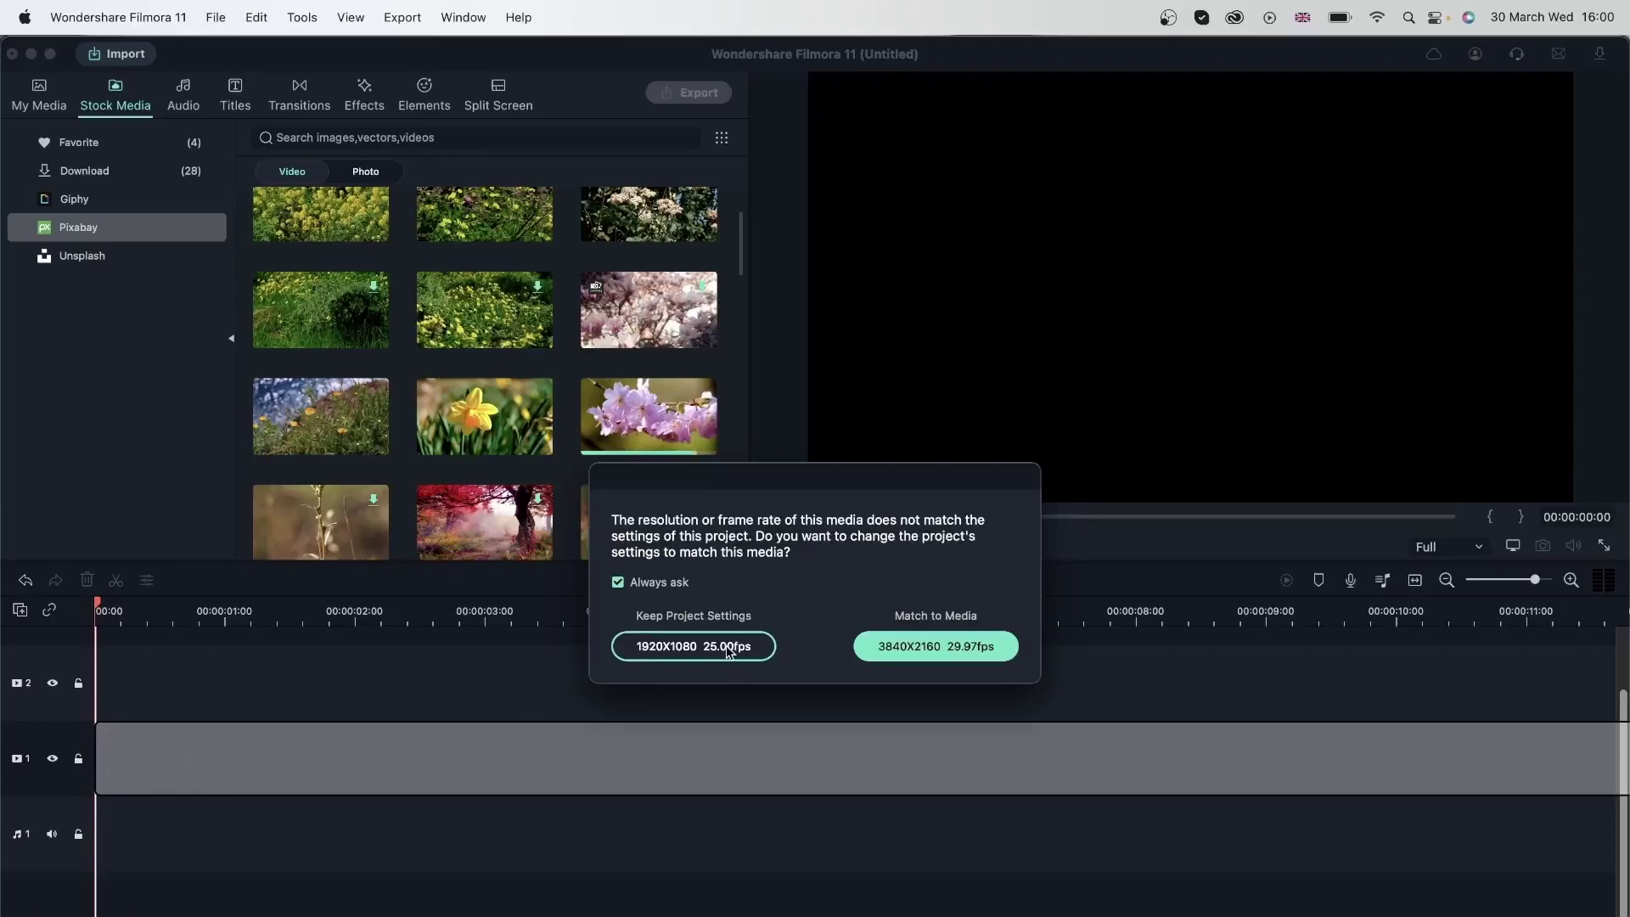
left_click(966, 646)
Step: Scrub through the flower clip to about 00:00:05:24 and return the playhead to the start
left_click(142, 610)
left_click_drag(143, 604, 588, 647)
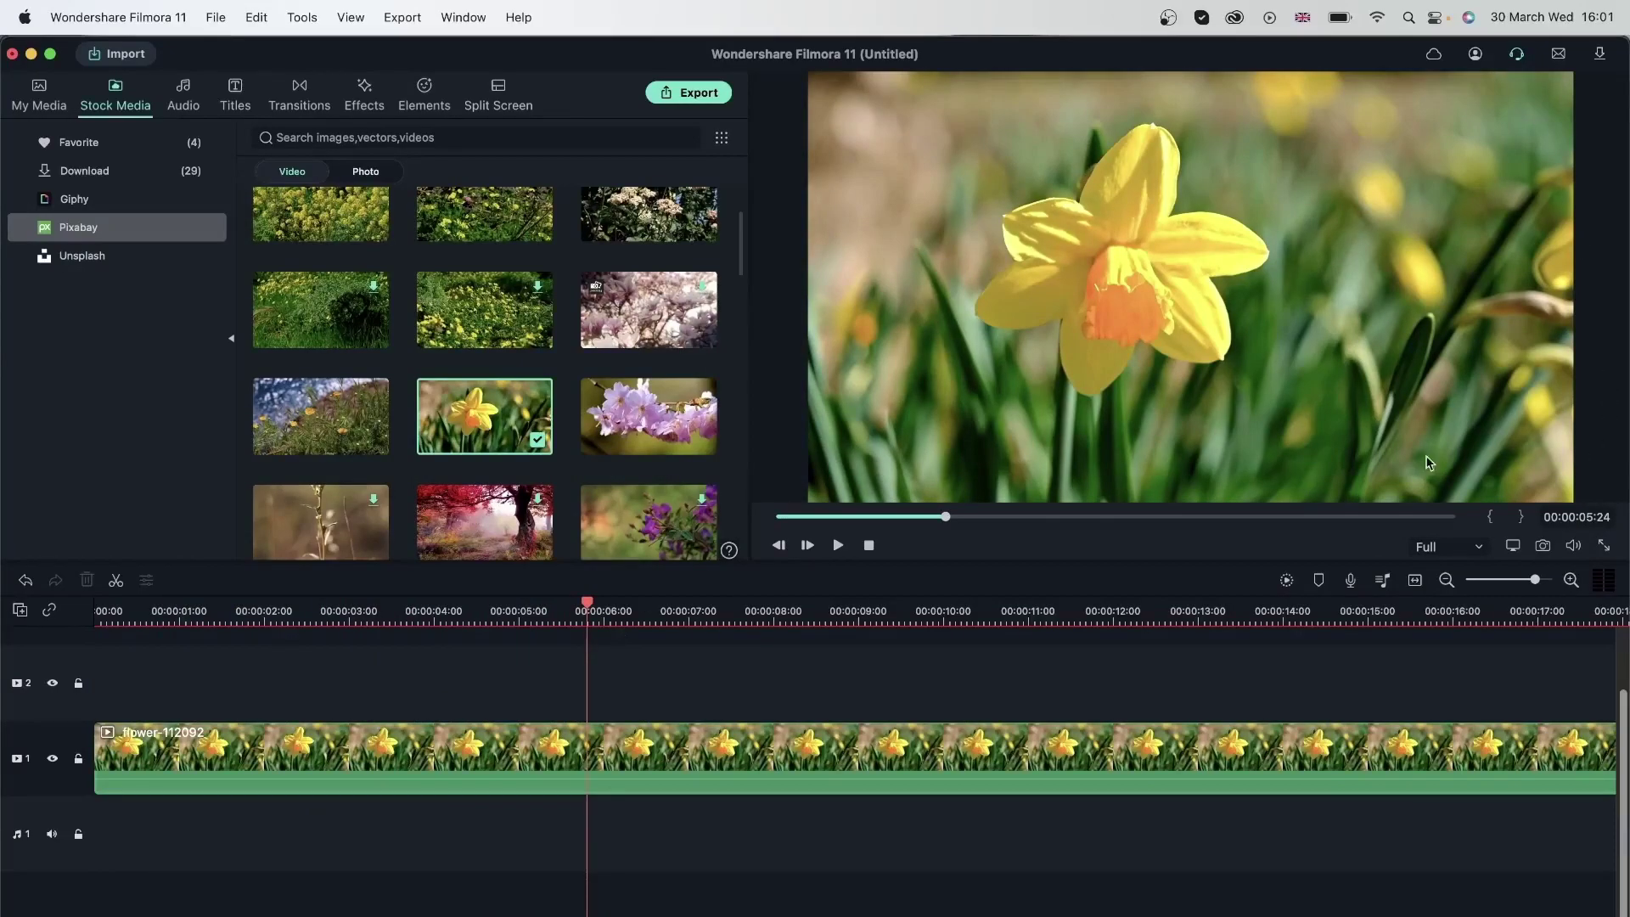
left_click_drag(588, 605, 96, 679)
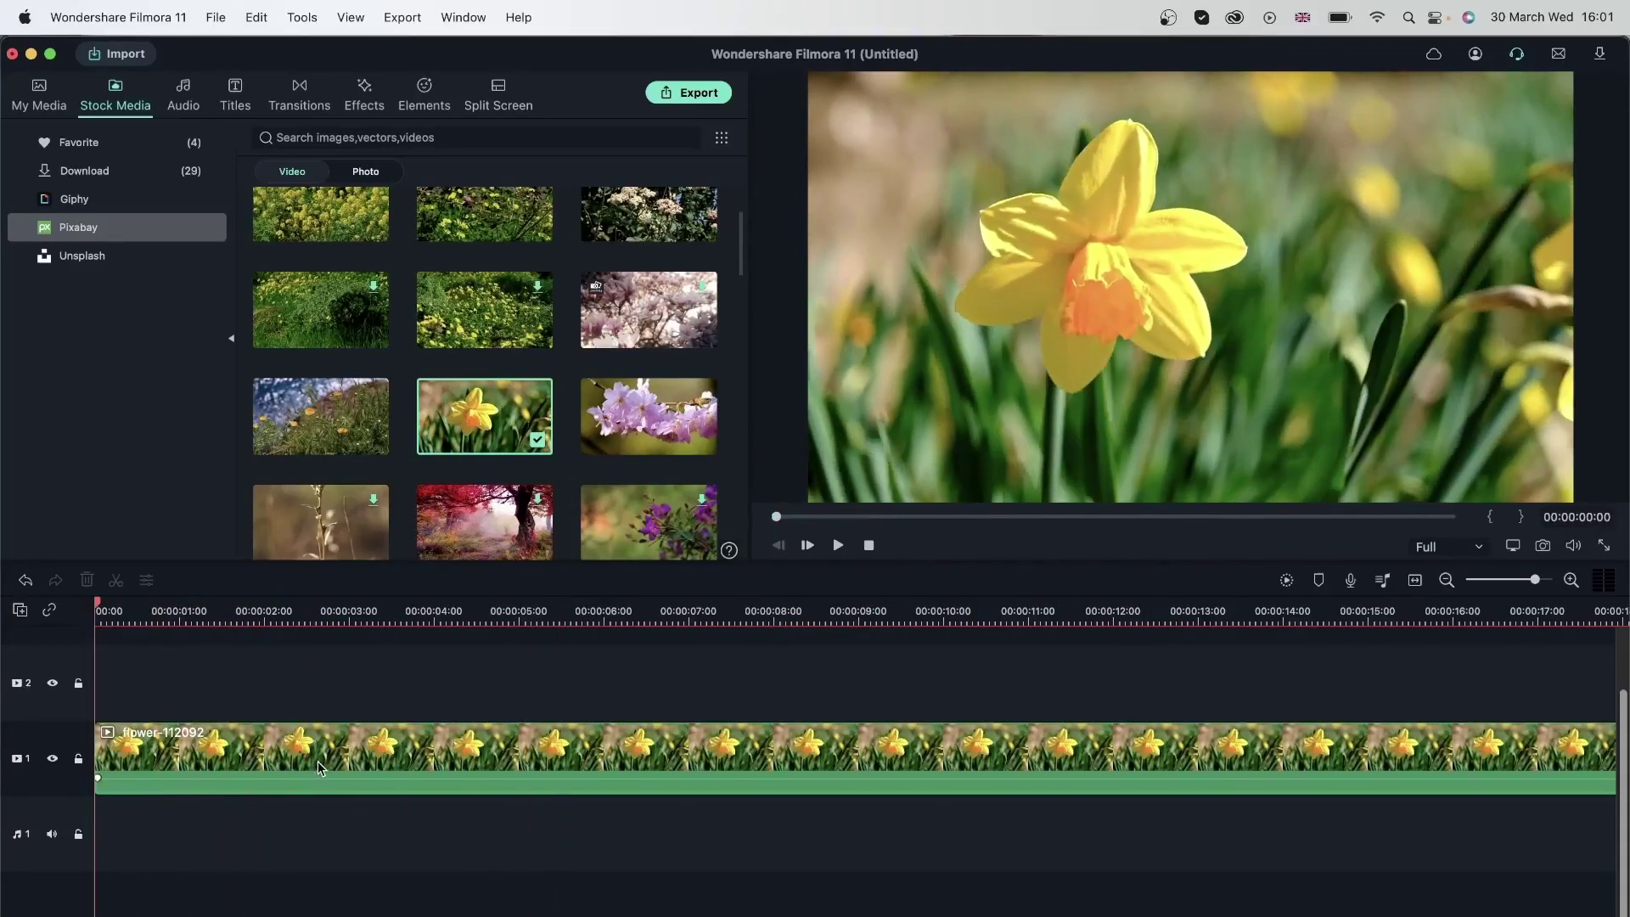
Step: Open the basic video transform settings of the flower clip in the timeline
double_click(320, 759)
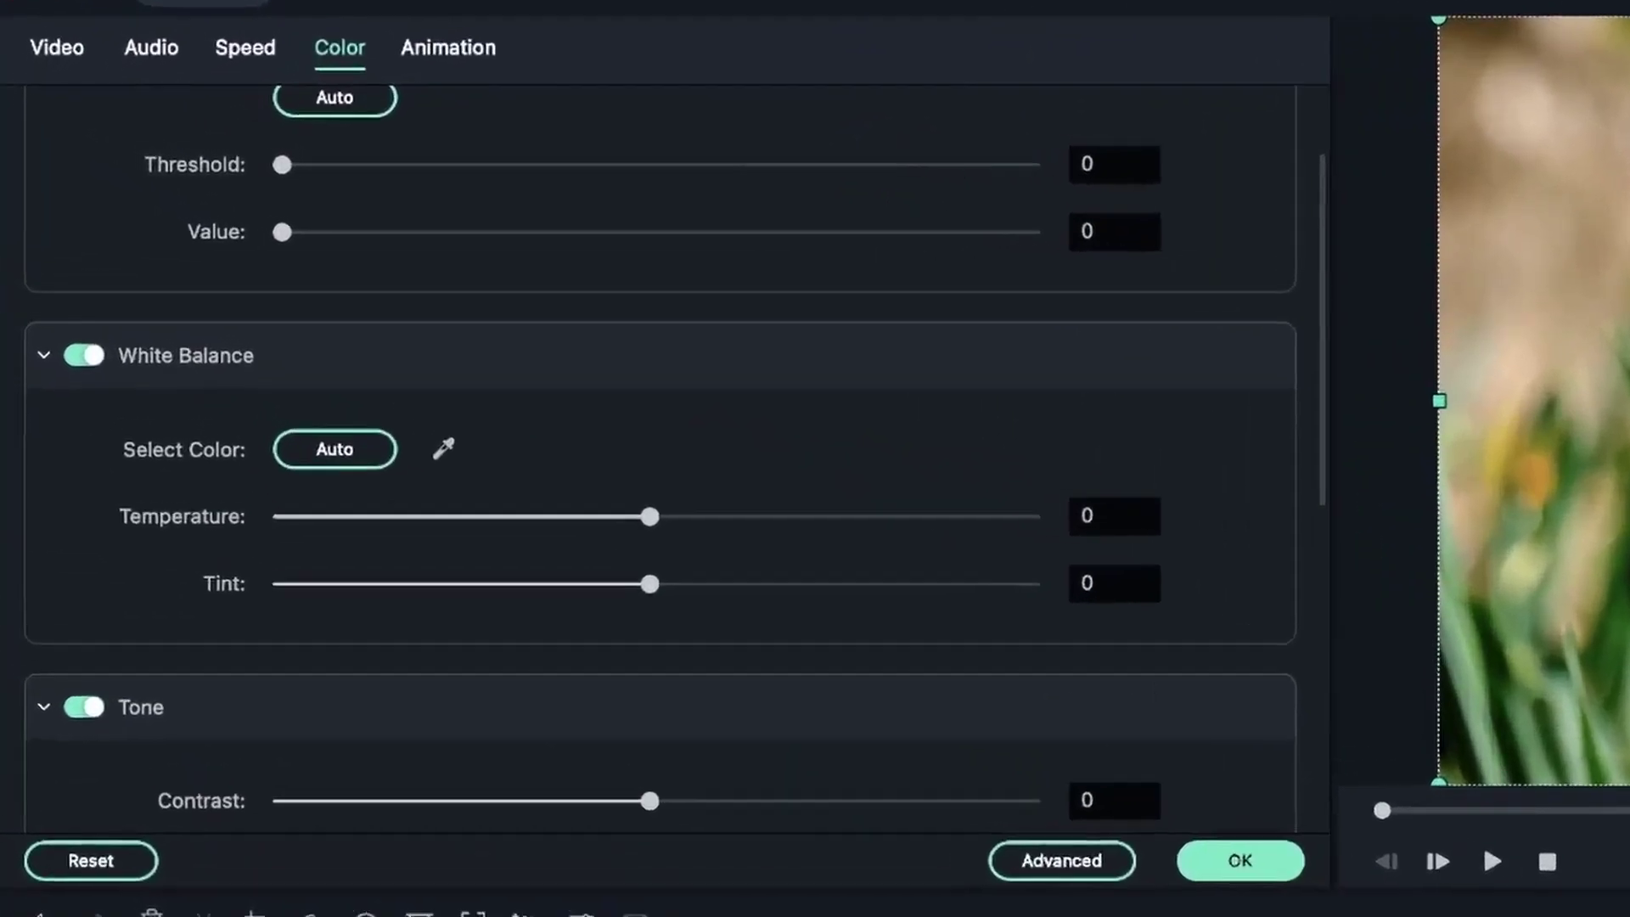
scroll(111, 334, "up", 3)
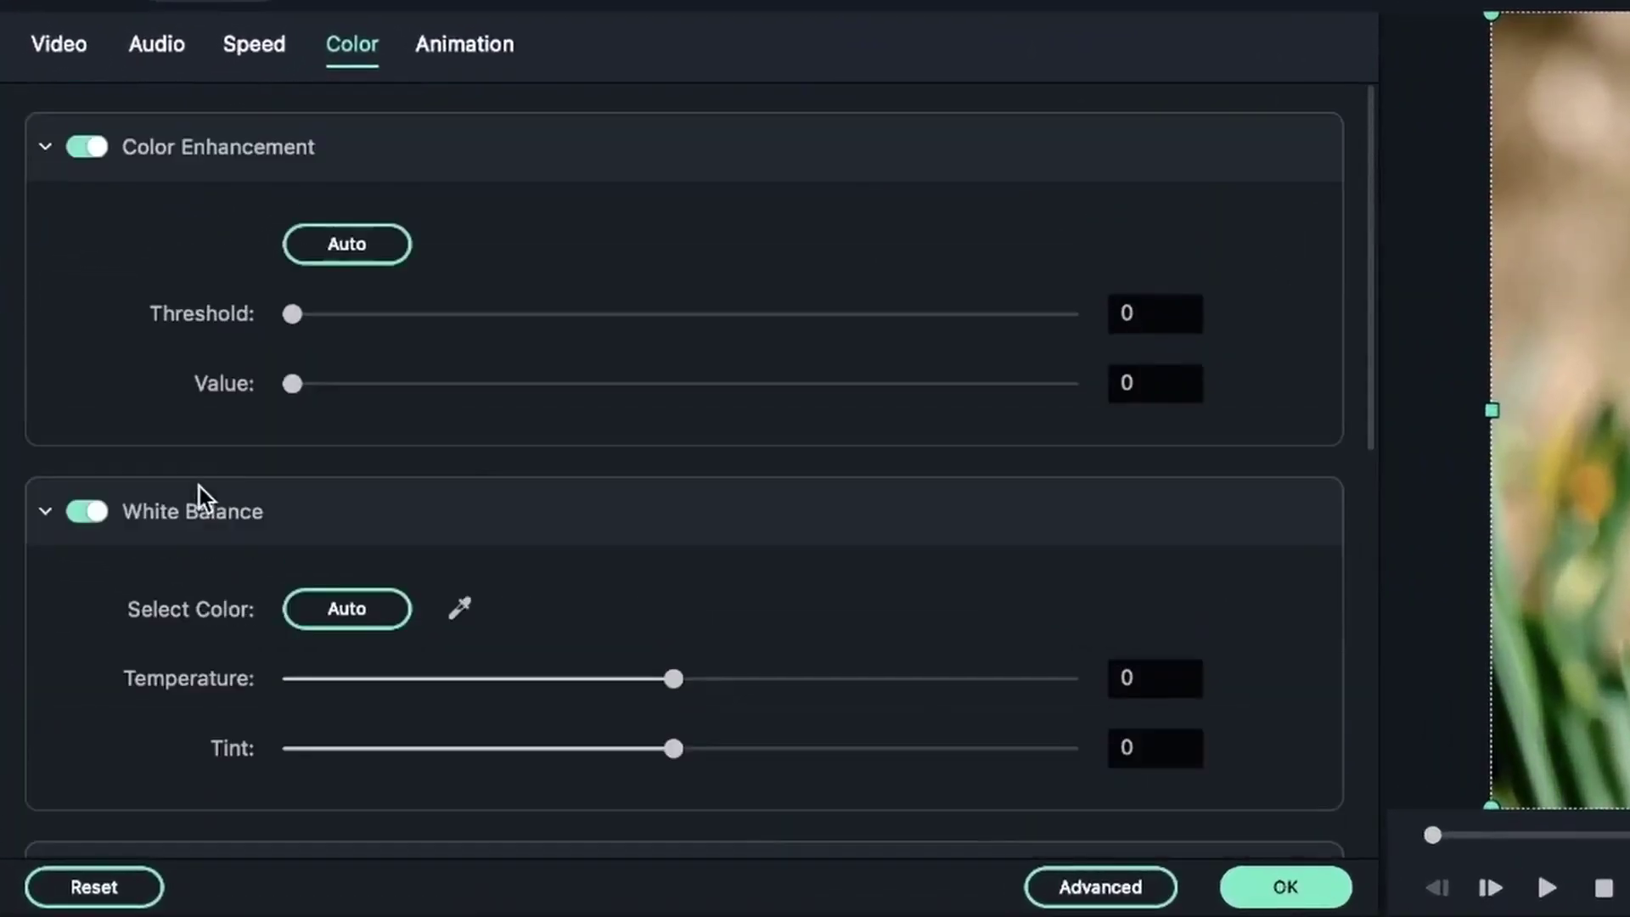
left_click(61, 51)
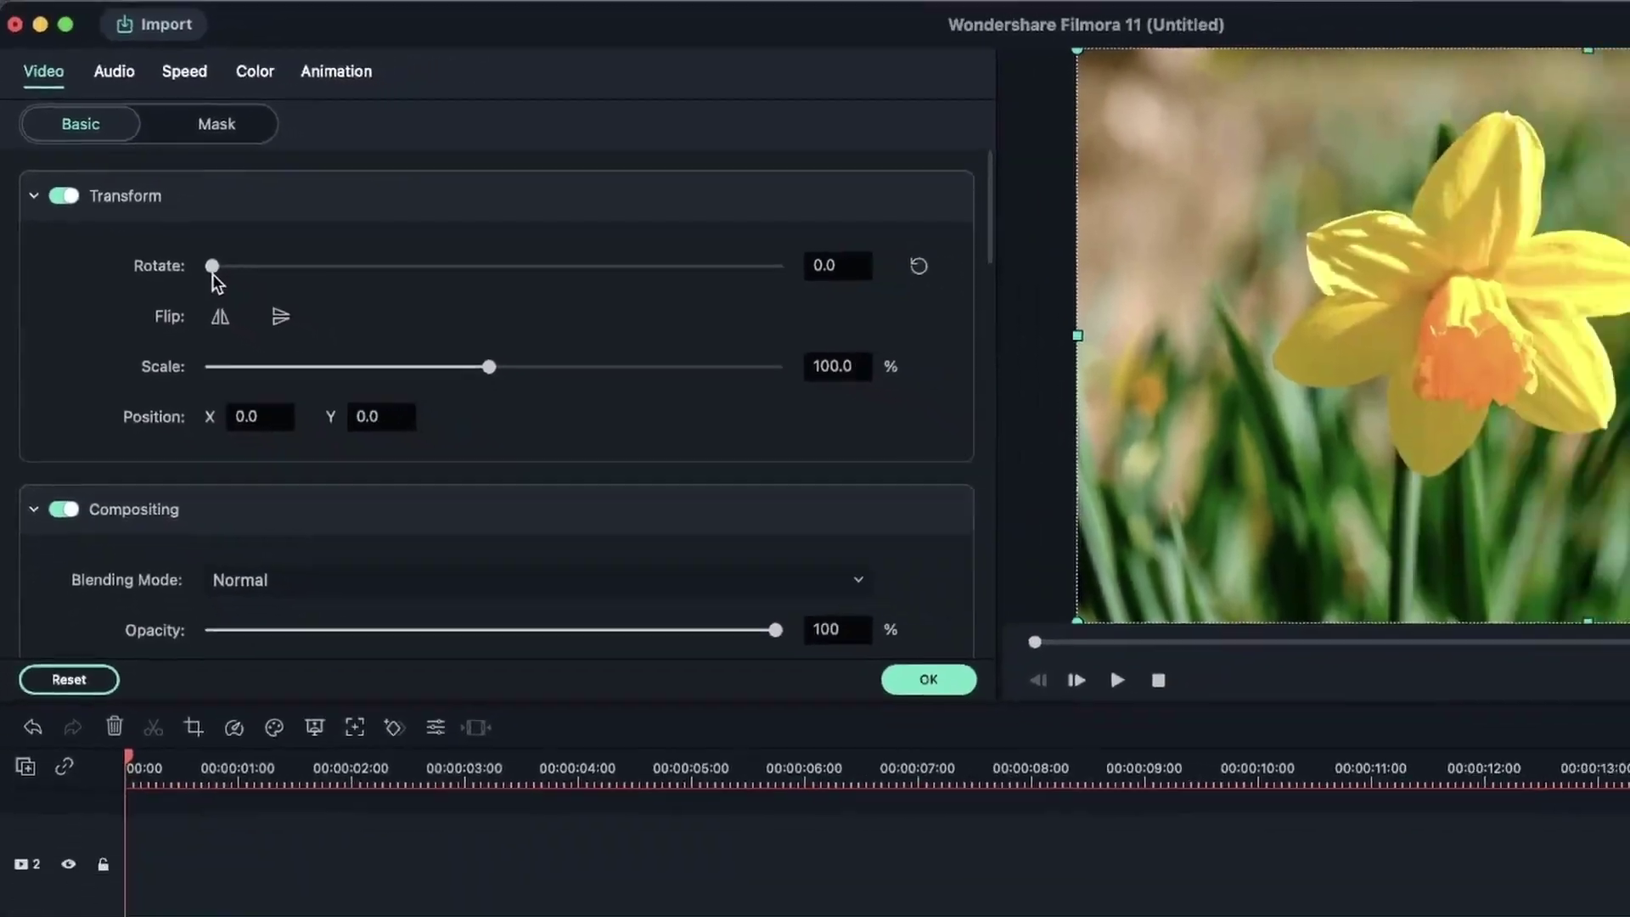
Step: Try a full rotation plus horizontal and vertical flips on the flower clip, restoring its original orientation
left_click_drag(213, 266, 782, 273)
left_click(918, 266)
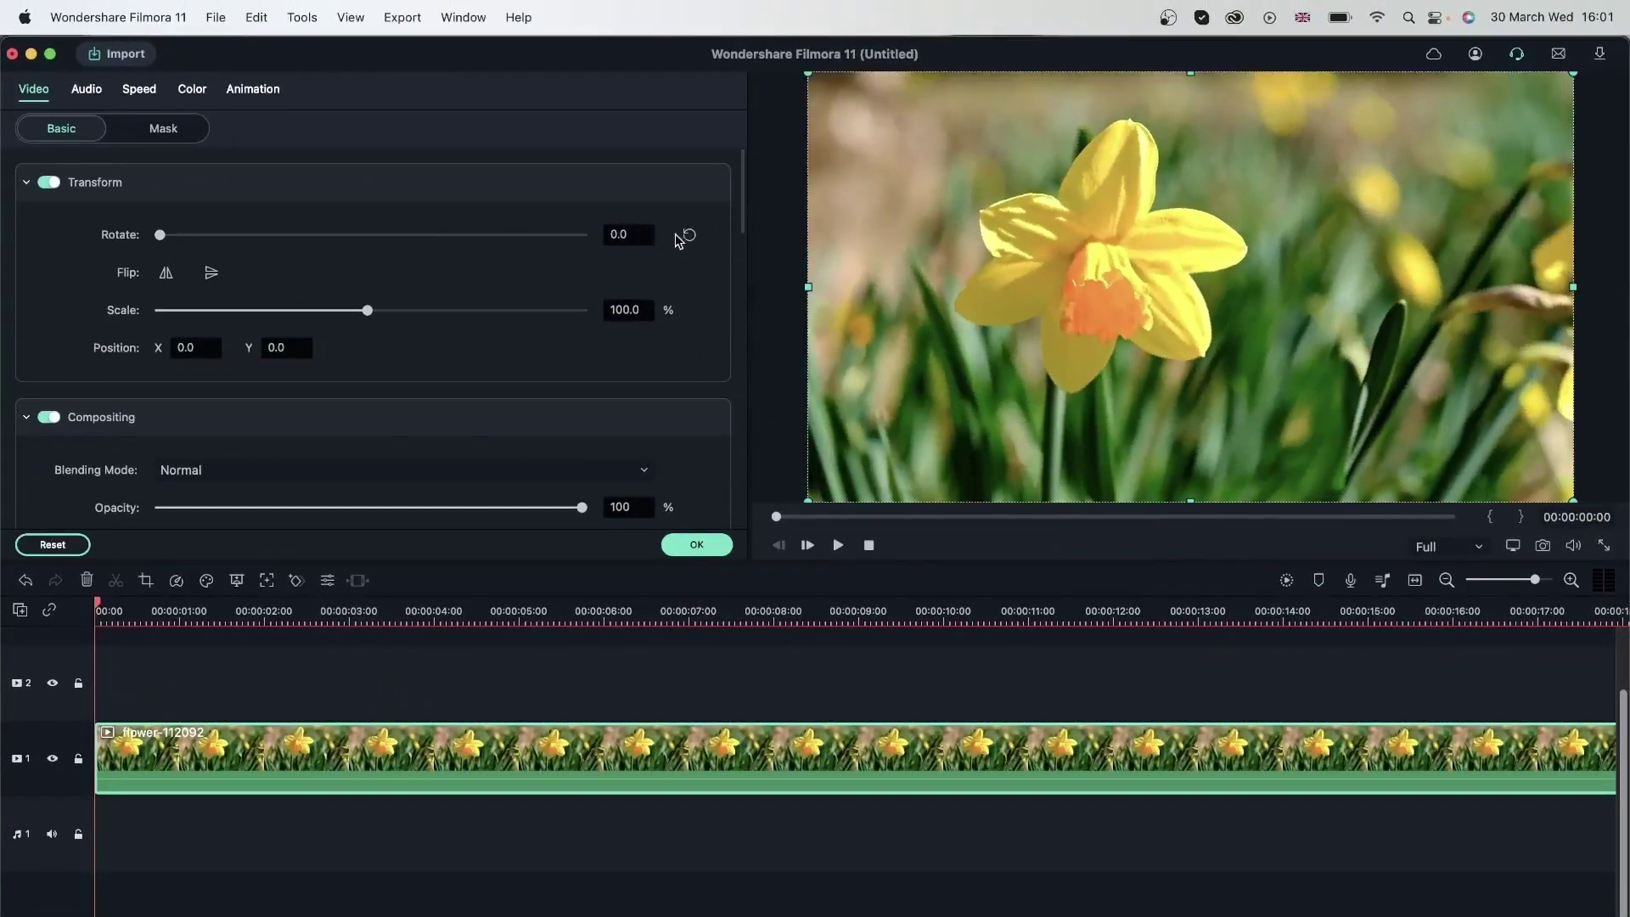
left_click(167, 273)
left_click(167, 272)
left_click(212, 273)
left_click(212, 272)
Step: Try scaling the flower clip to 14.7% and shifting its X and Y position, resetting both properties
left_click_drag(367, 311, 184, 312)
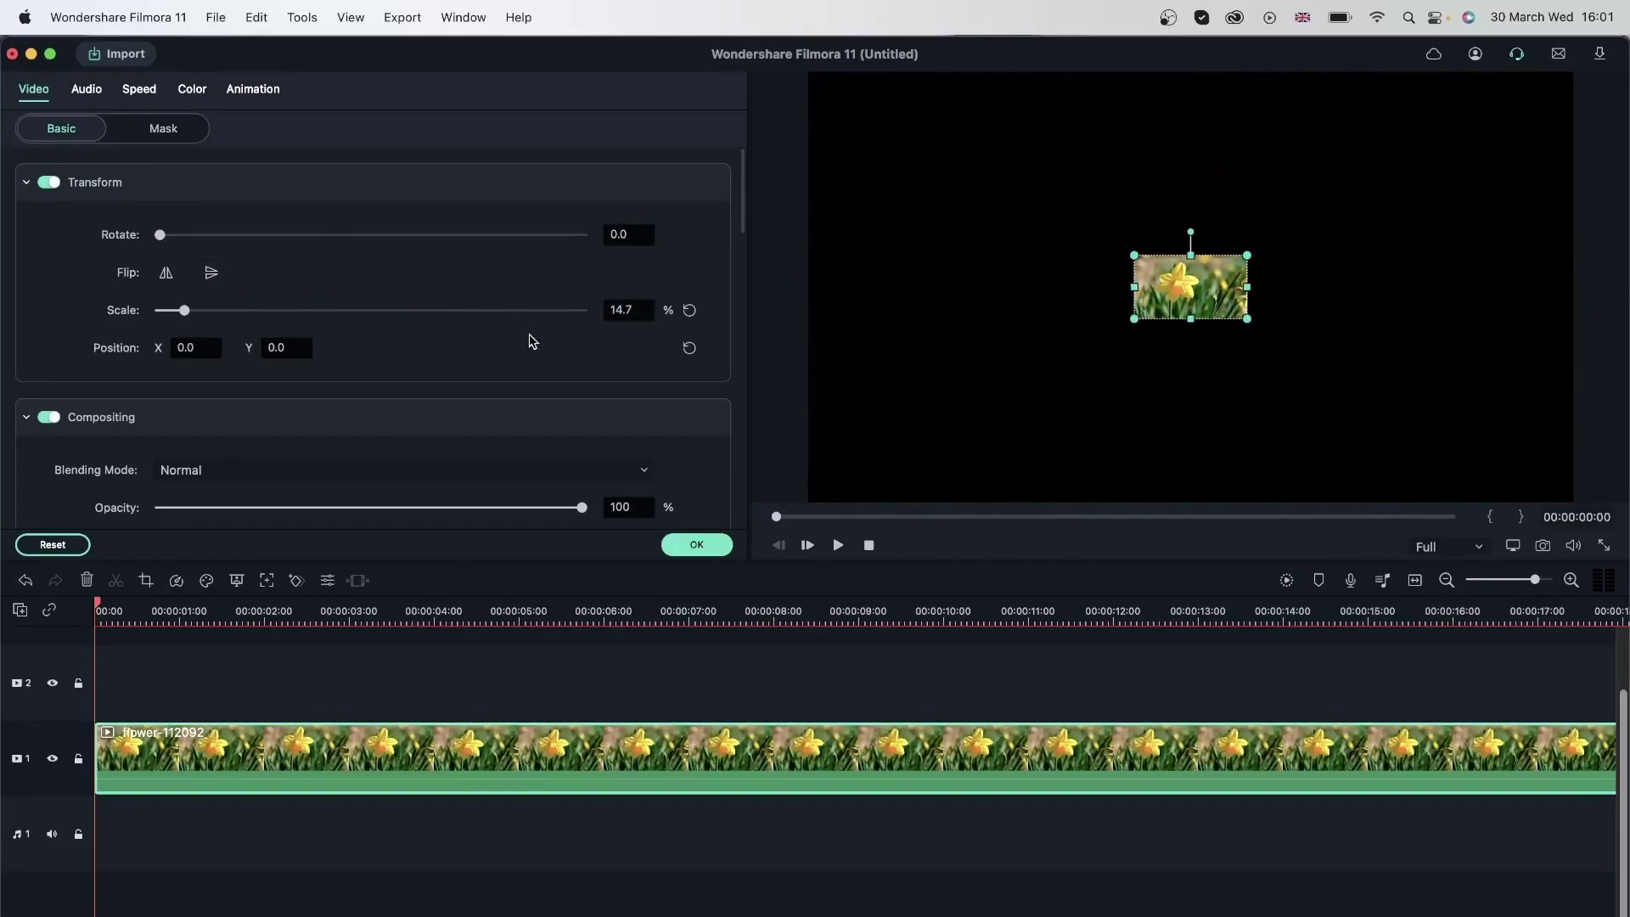
left_click(690, 310)
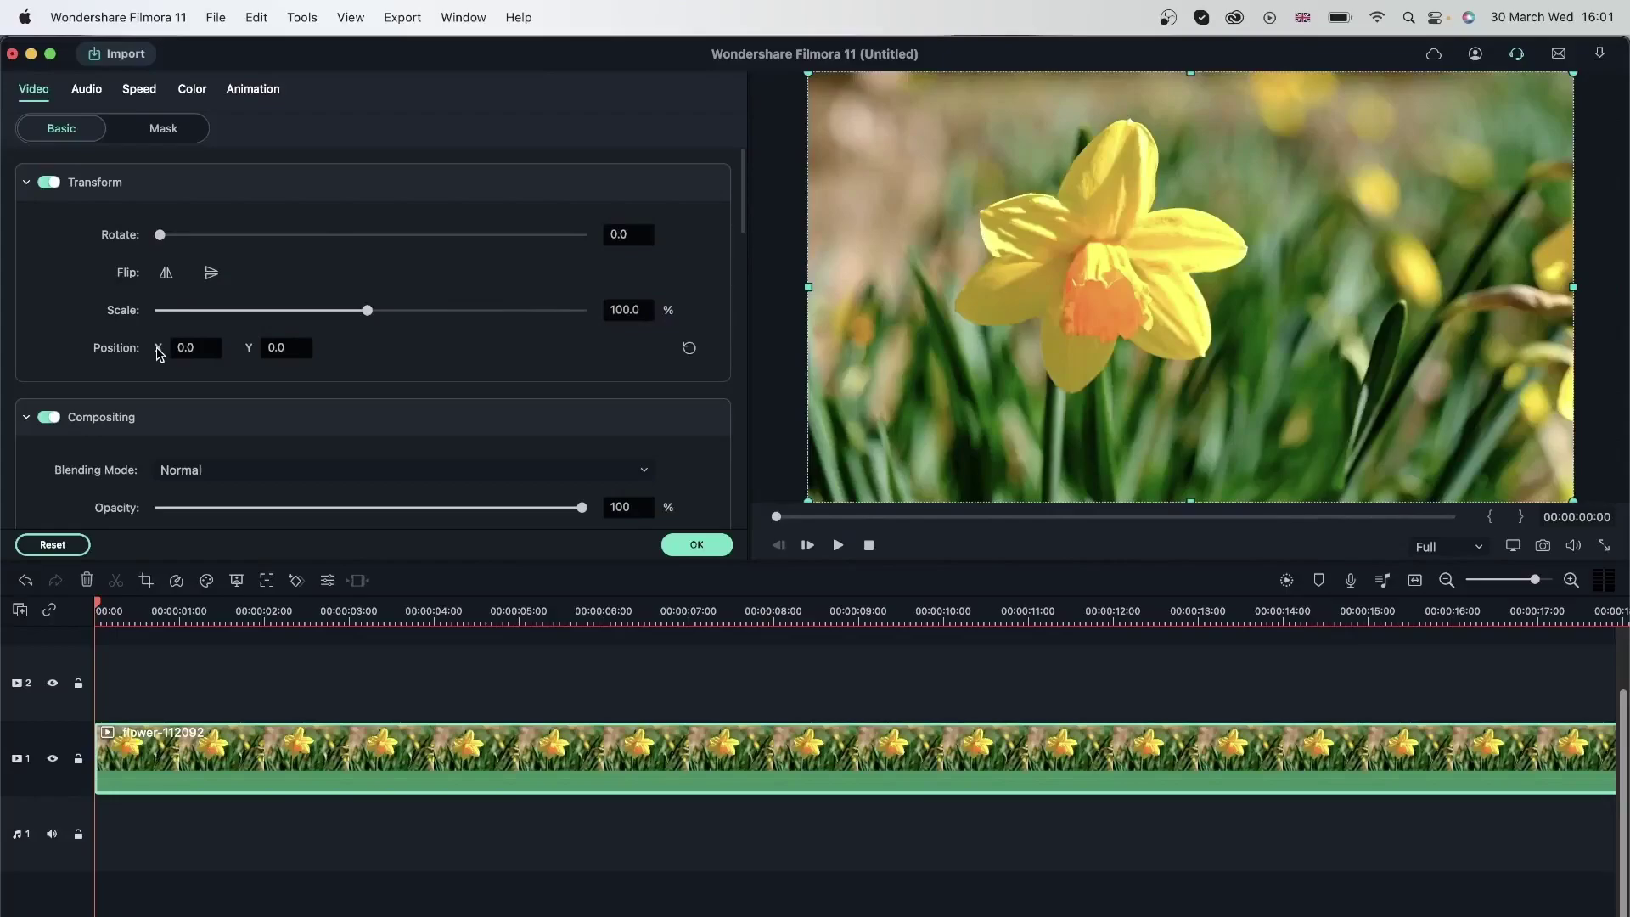
left_click_drag(186, 347, 118, 381)
left_click_drag(283, 347, 2, 373)
left_click(690, 348)
Step: Try scaling the flower clip up to 144.6%, look over the preset animations, and reset the transform
left_click_drag(367, 311, 465, 325)
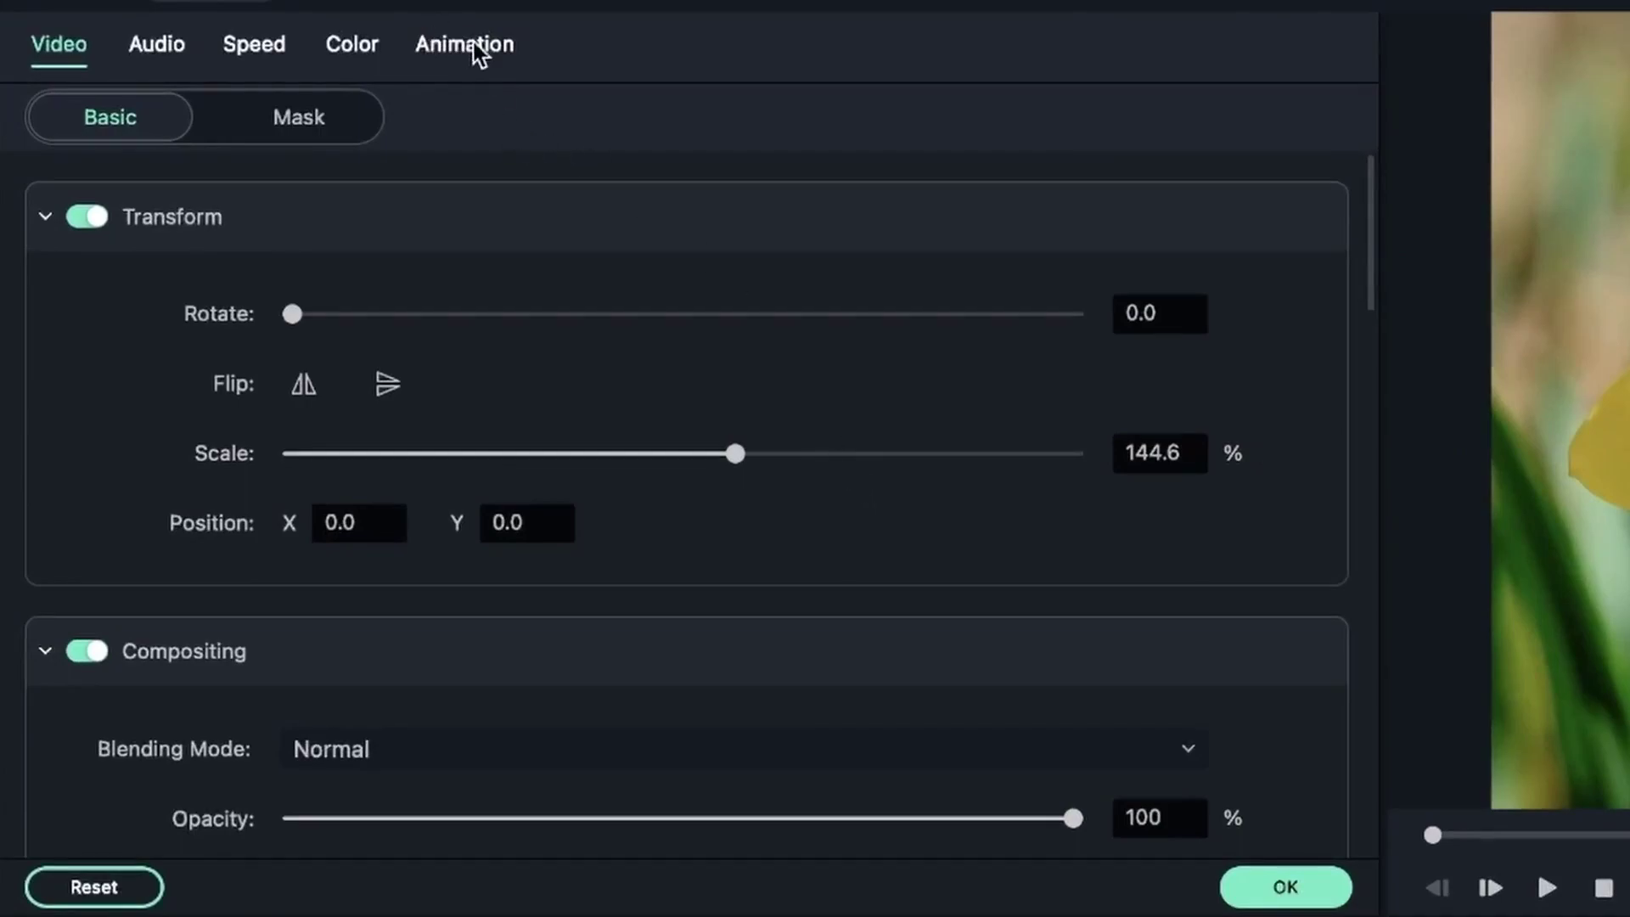
left_click(478, 58)
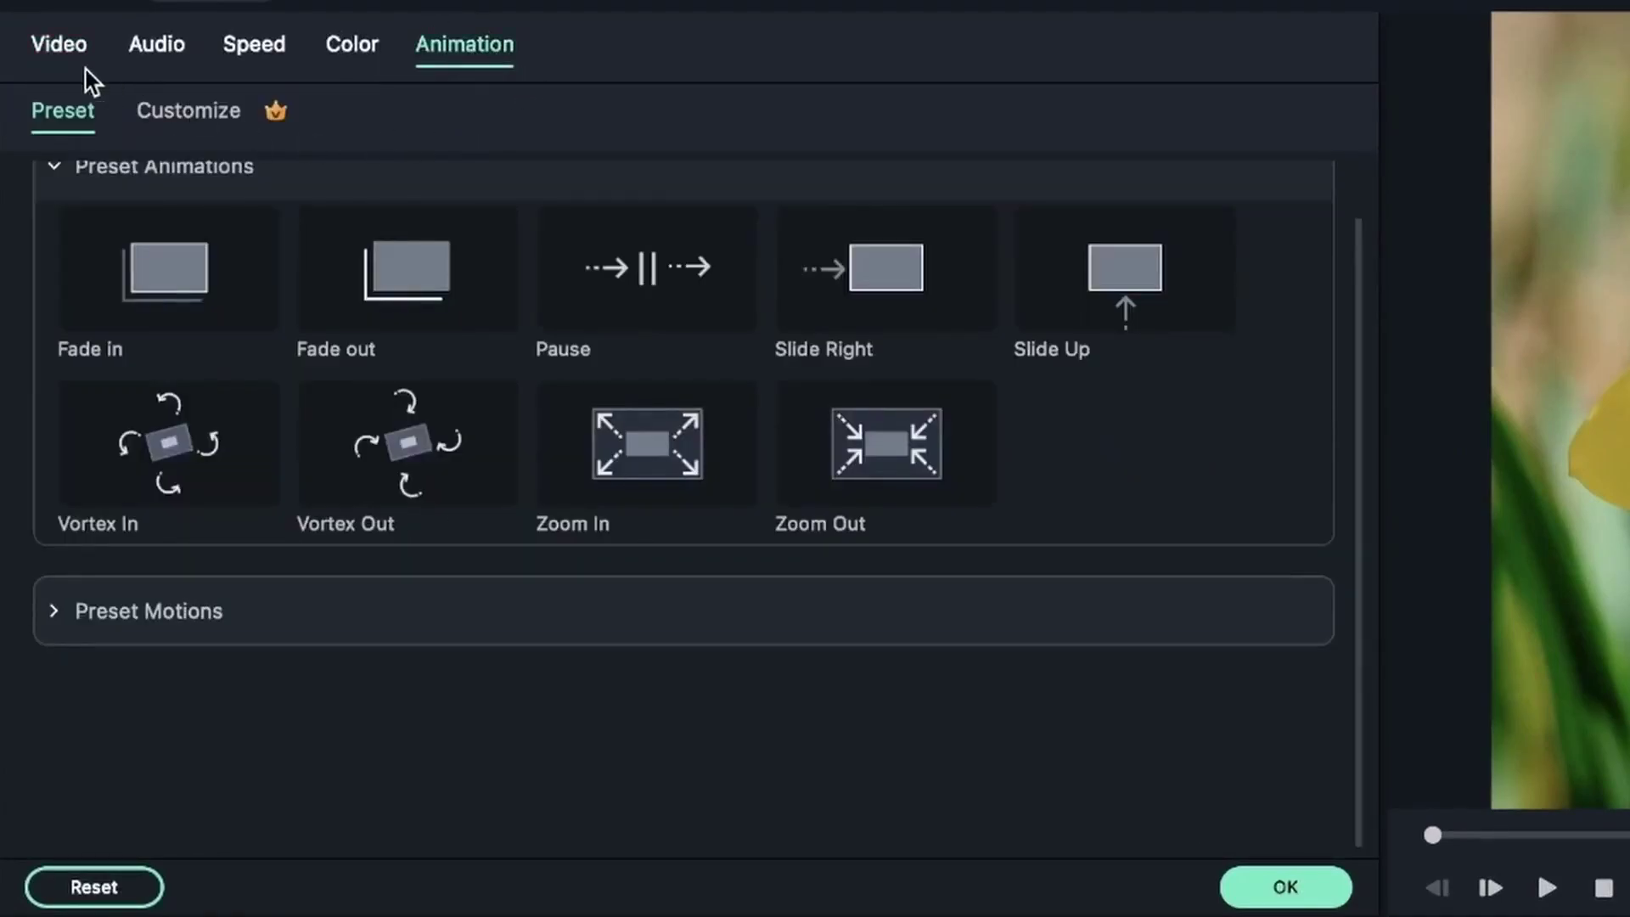
scroll(342, 608, "up", 2)
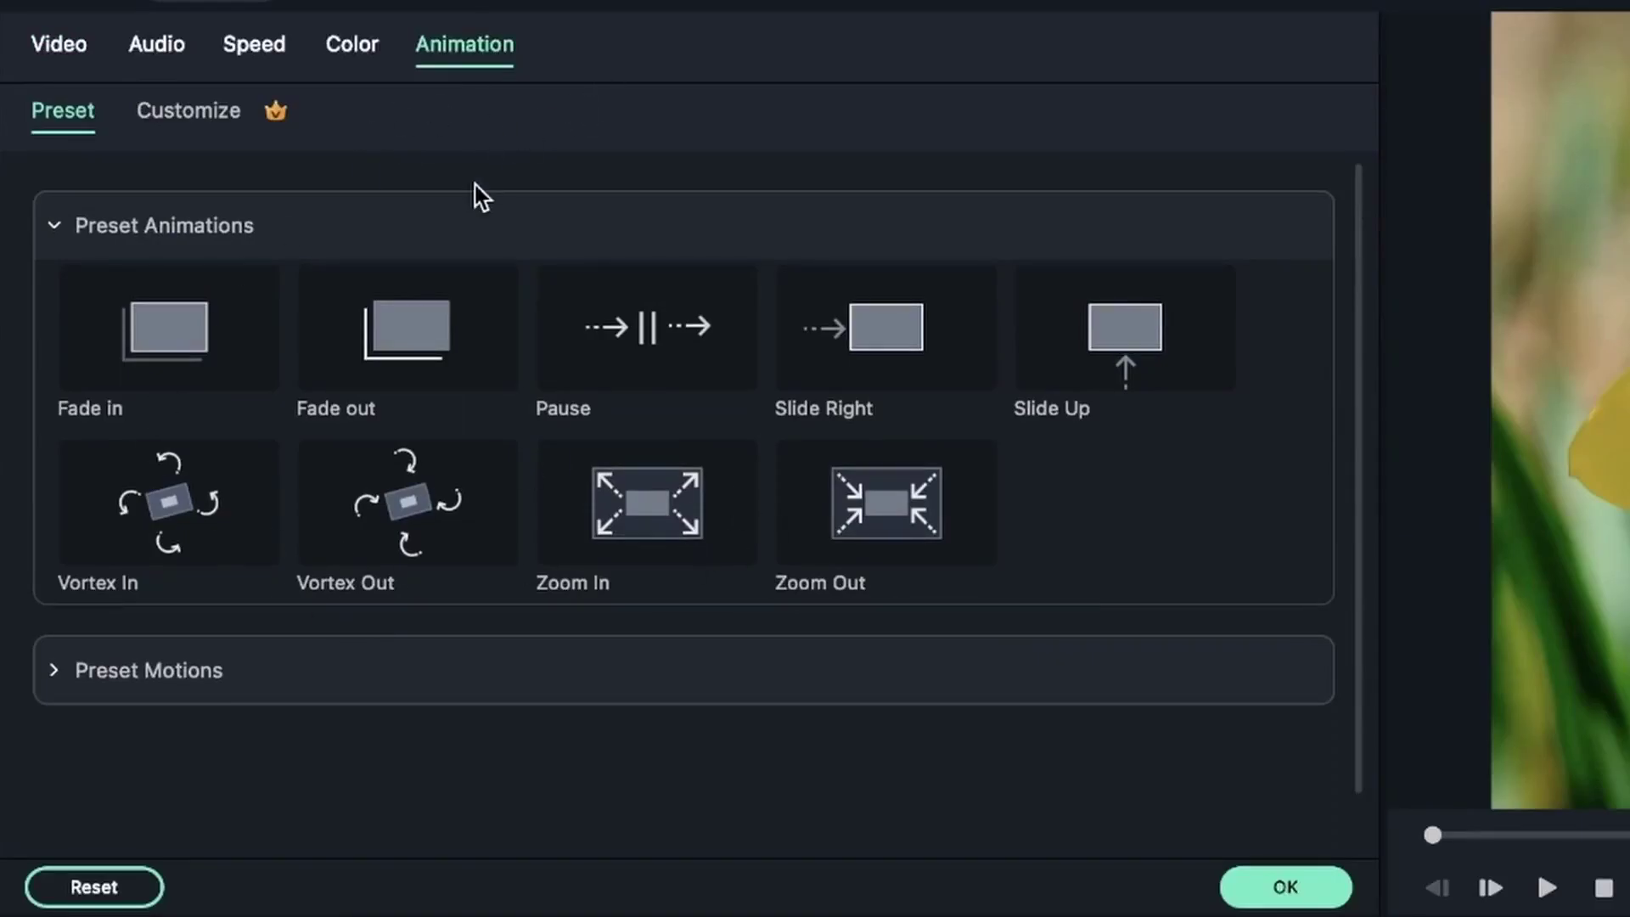
left_click(59, 47)
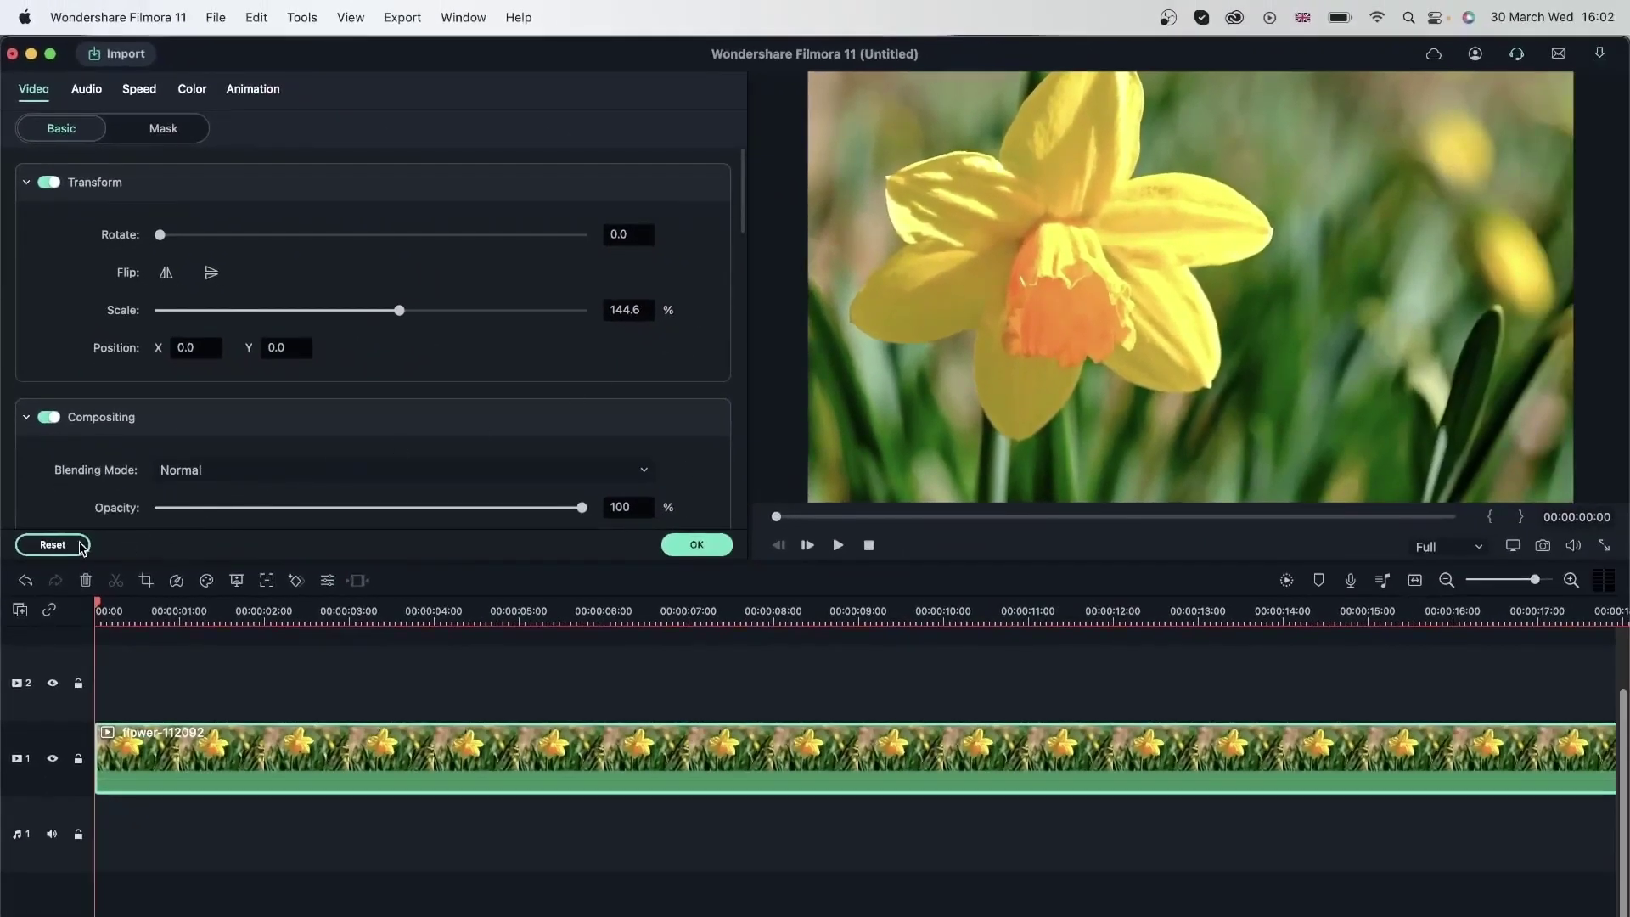
left_click(82, 546)
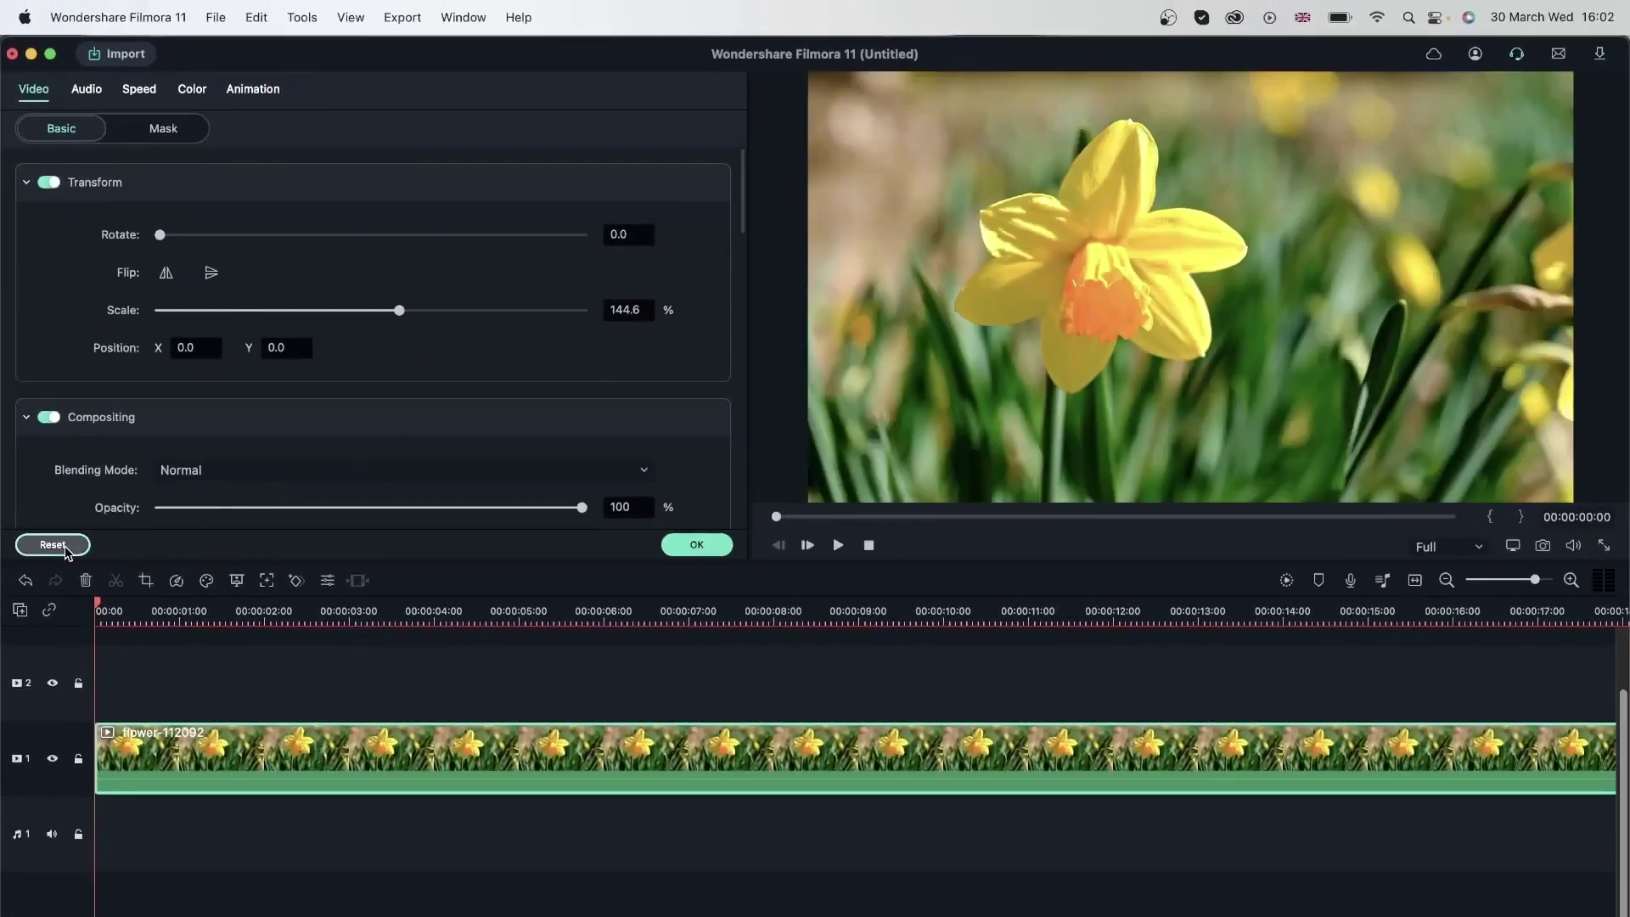
Step: Try the Fade in, Fade out and Pause preset animations on the flower clip and reset them
left_click(253, 89)
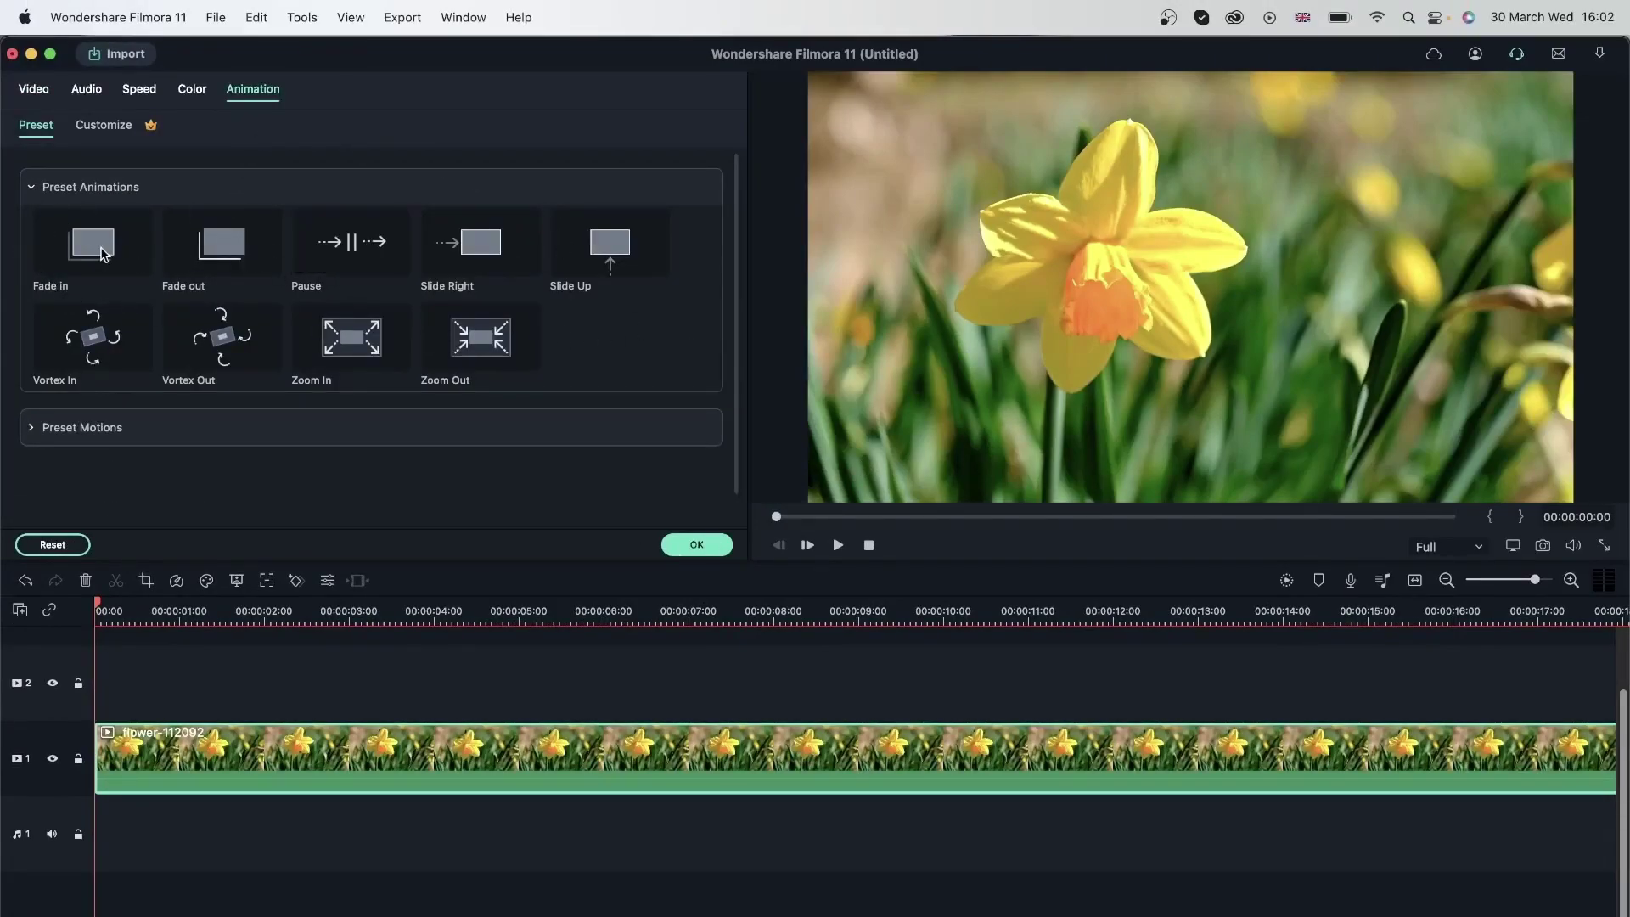
left_click(70, 250)
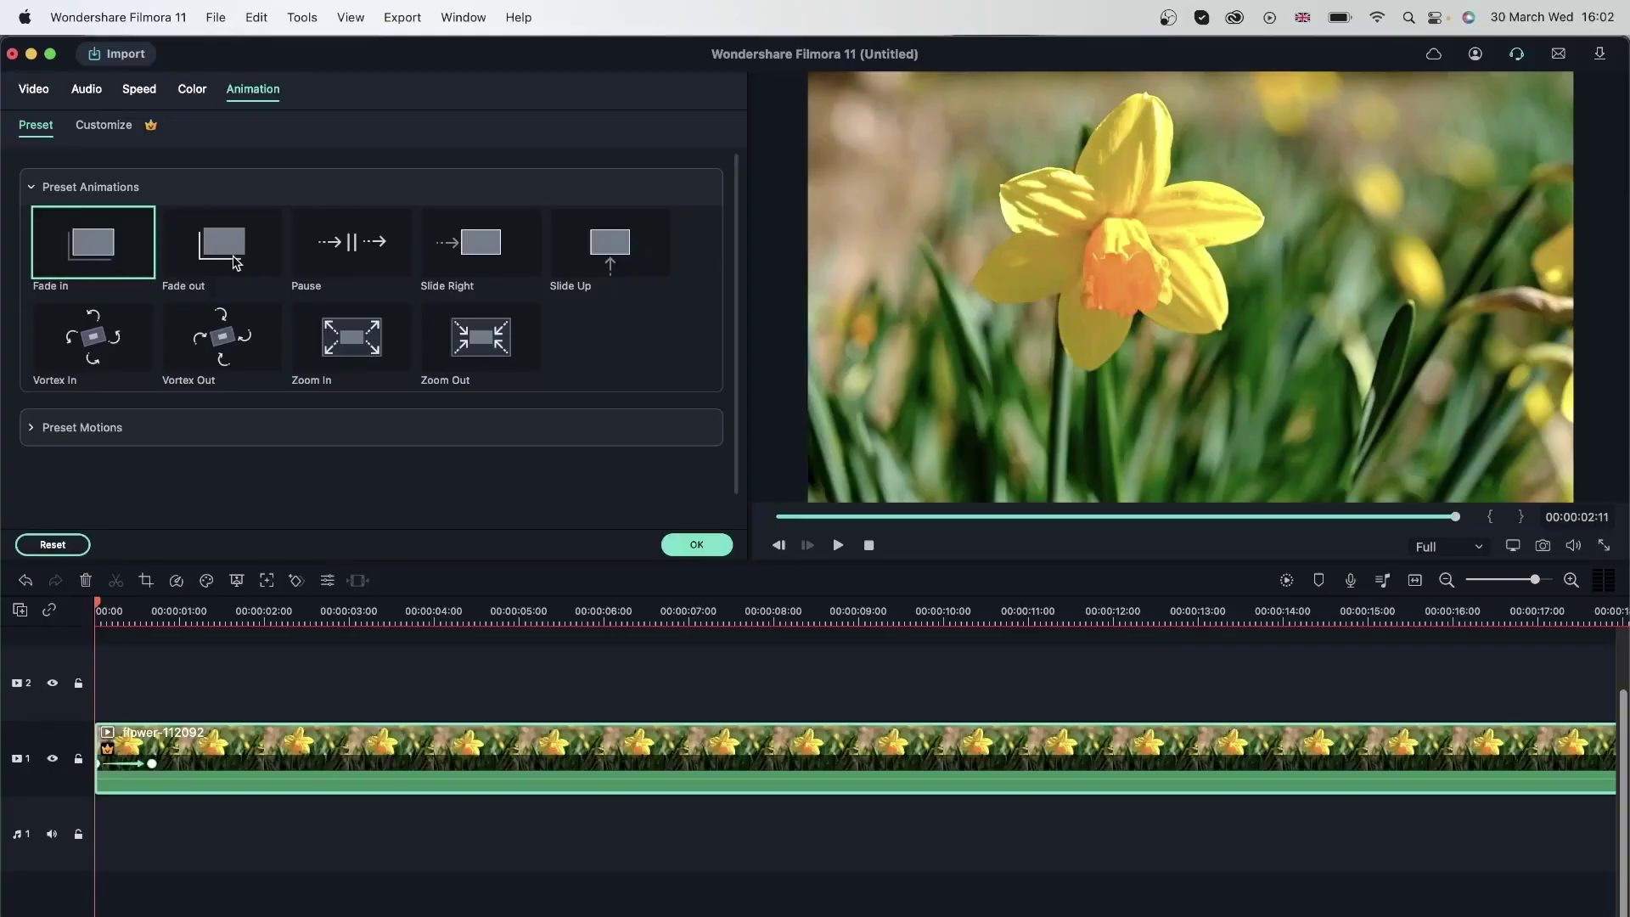
left_click(236, 264)
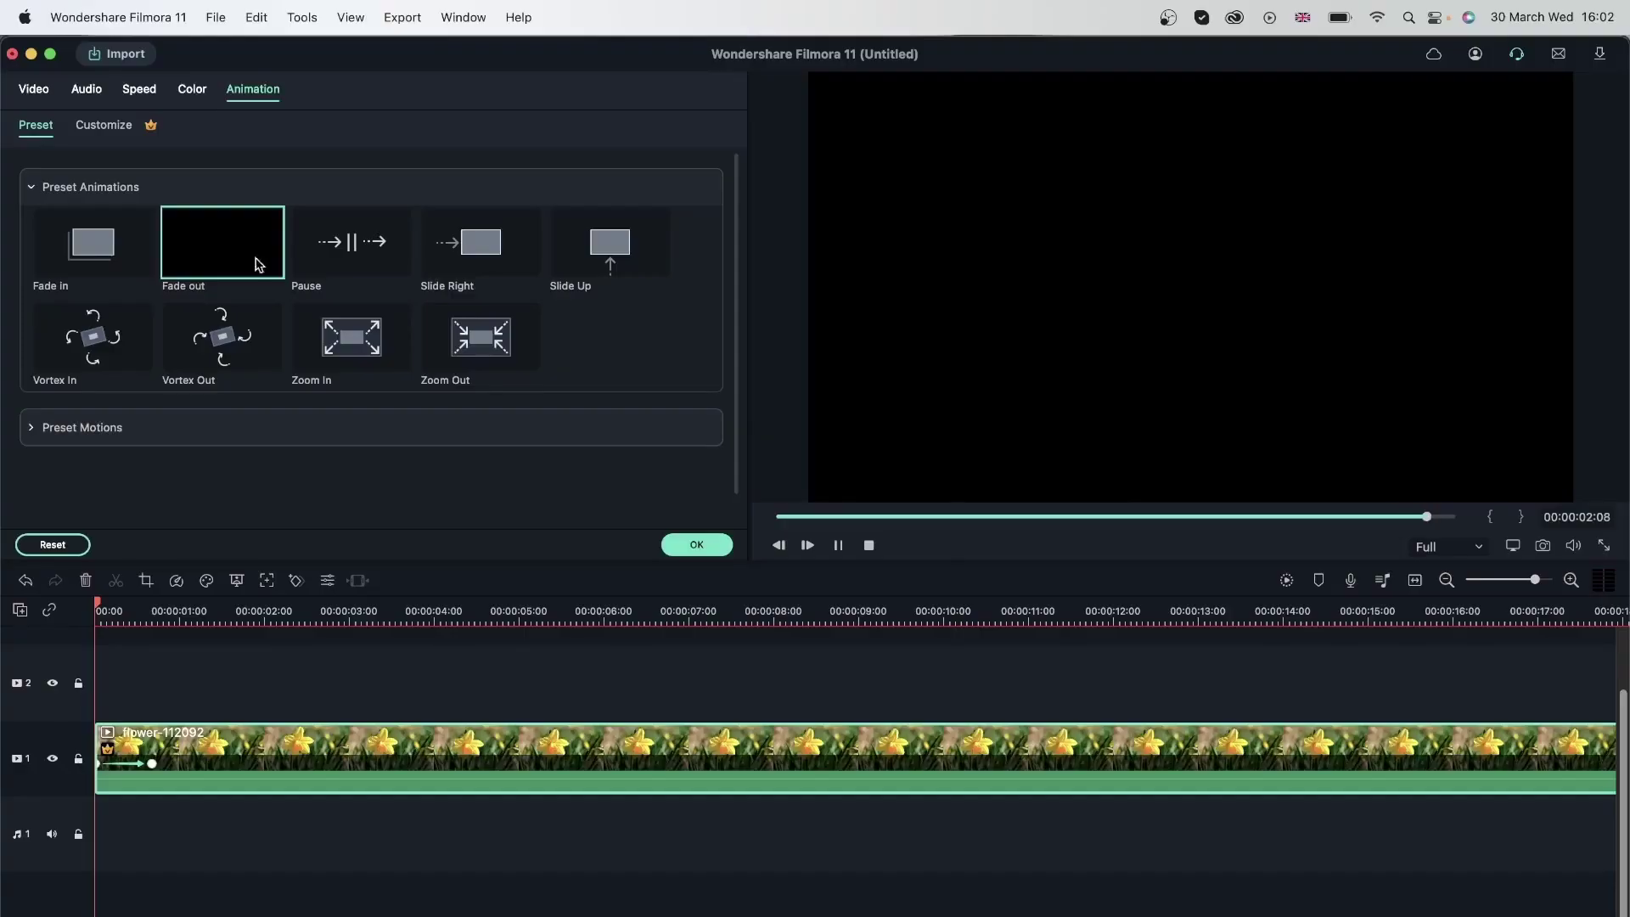
left_click(372, 259)
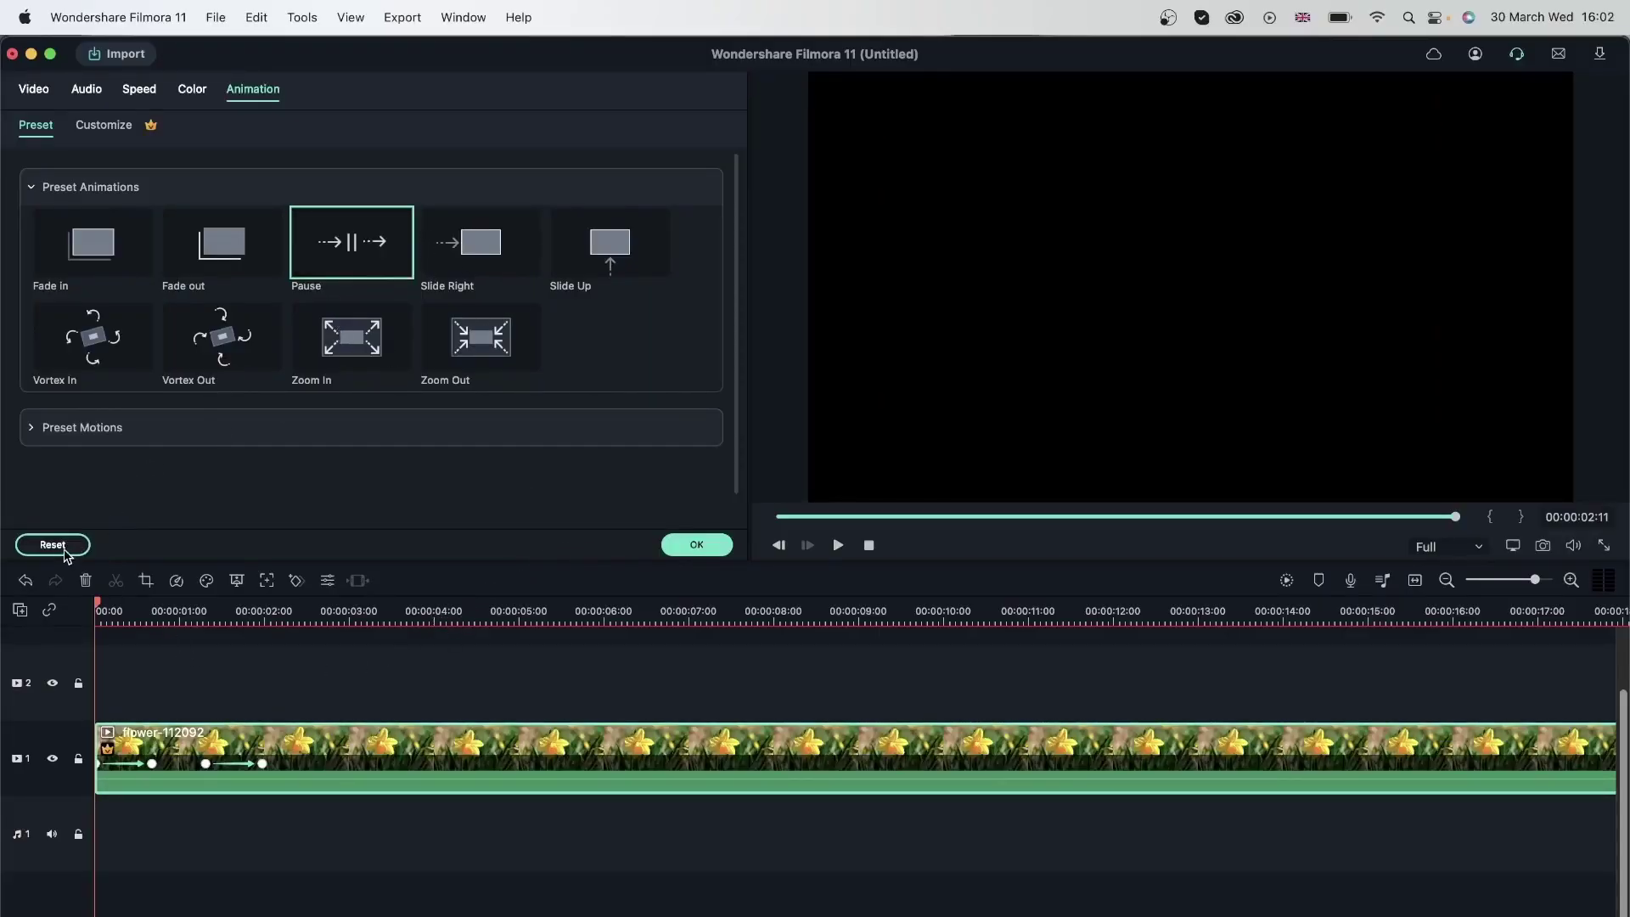
left_click(52, 545)
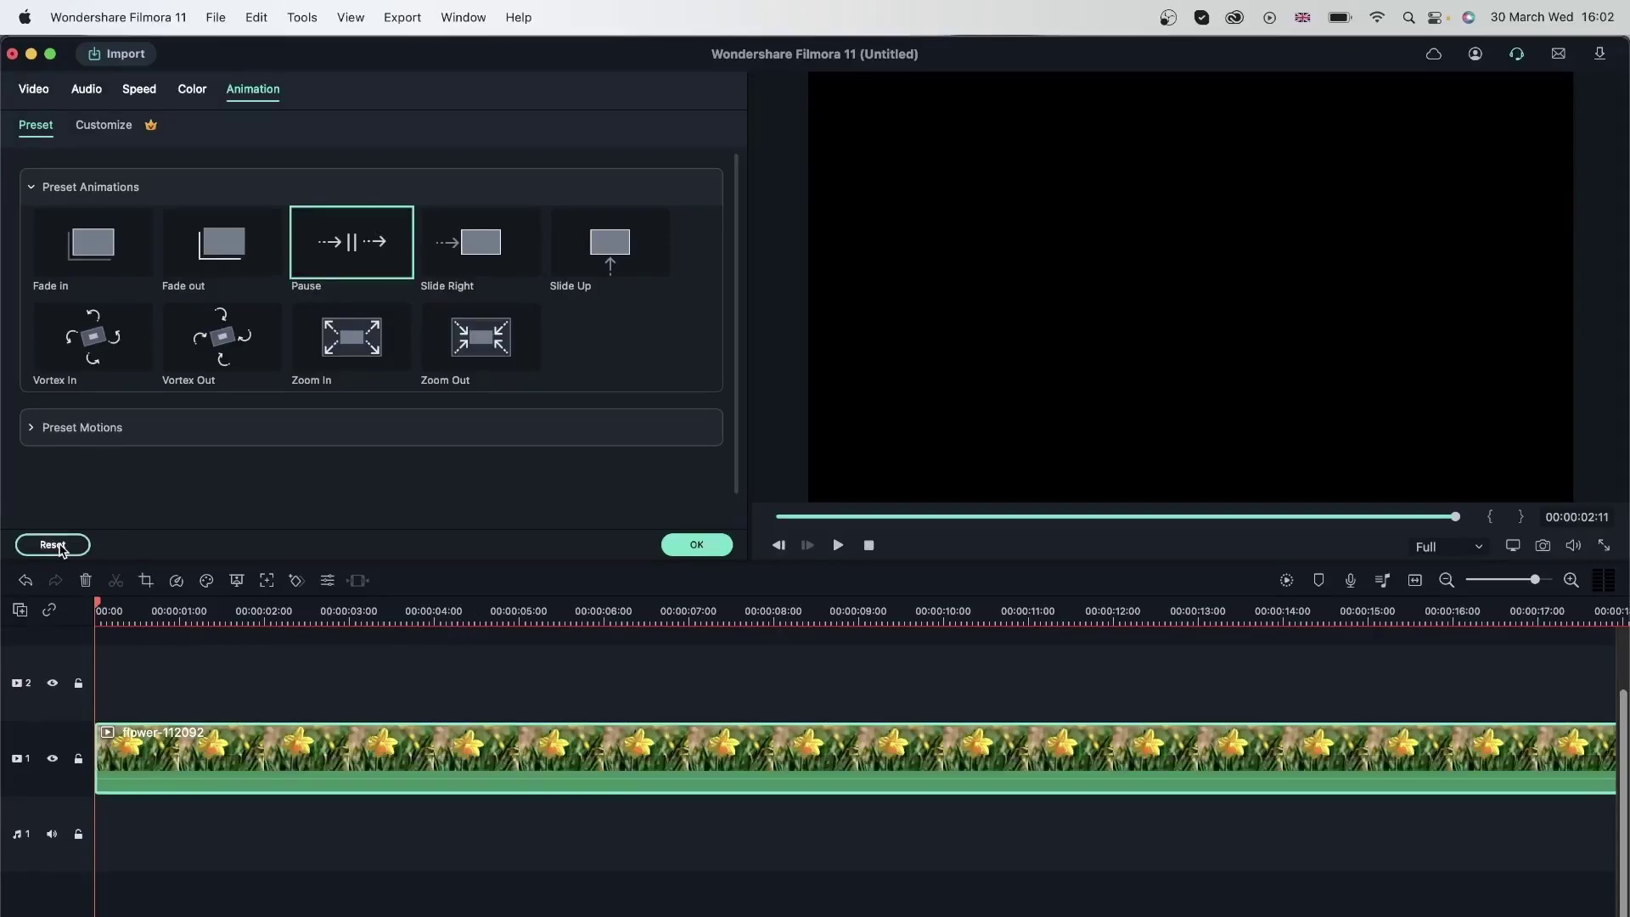
Step: Try the Vortex Out and Zoom In preset animations on the flower clip and a preset animation on the village photo
left_click(220, 348)
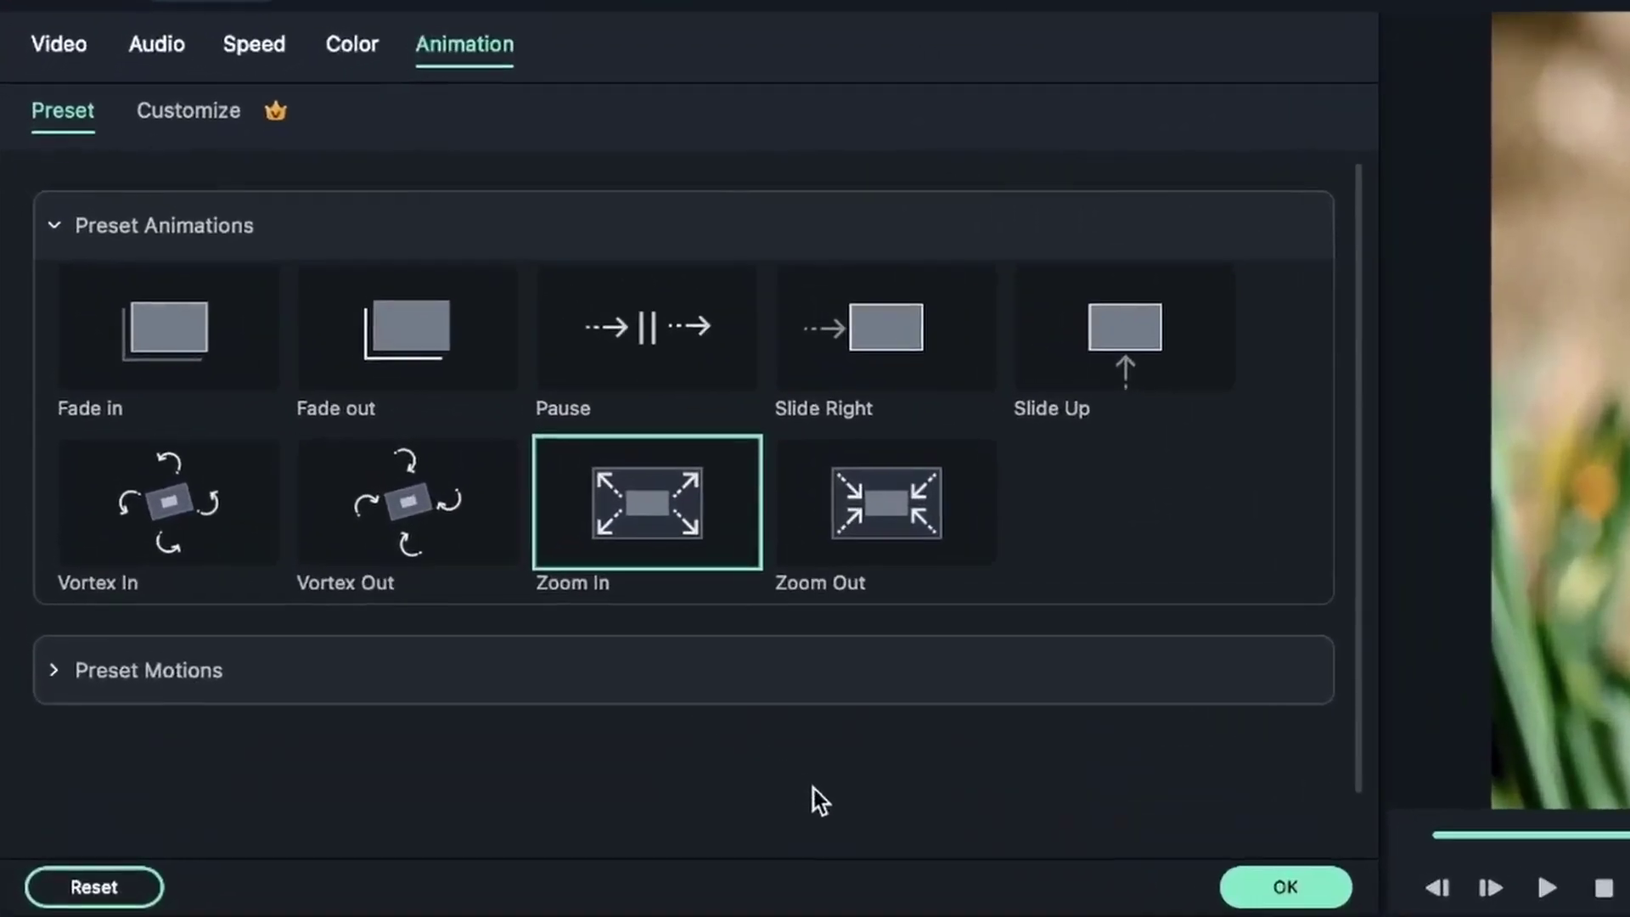
left_click(696, 544)
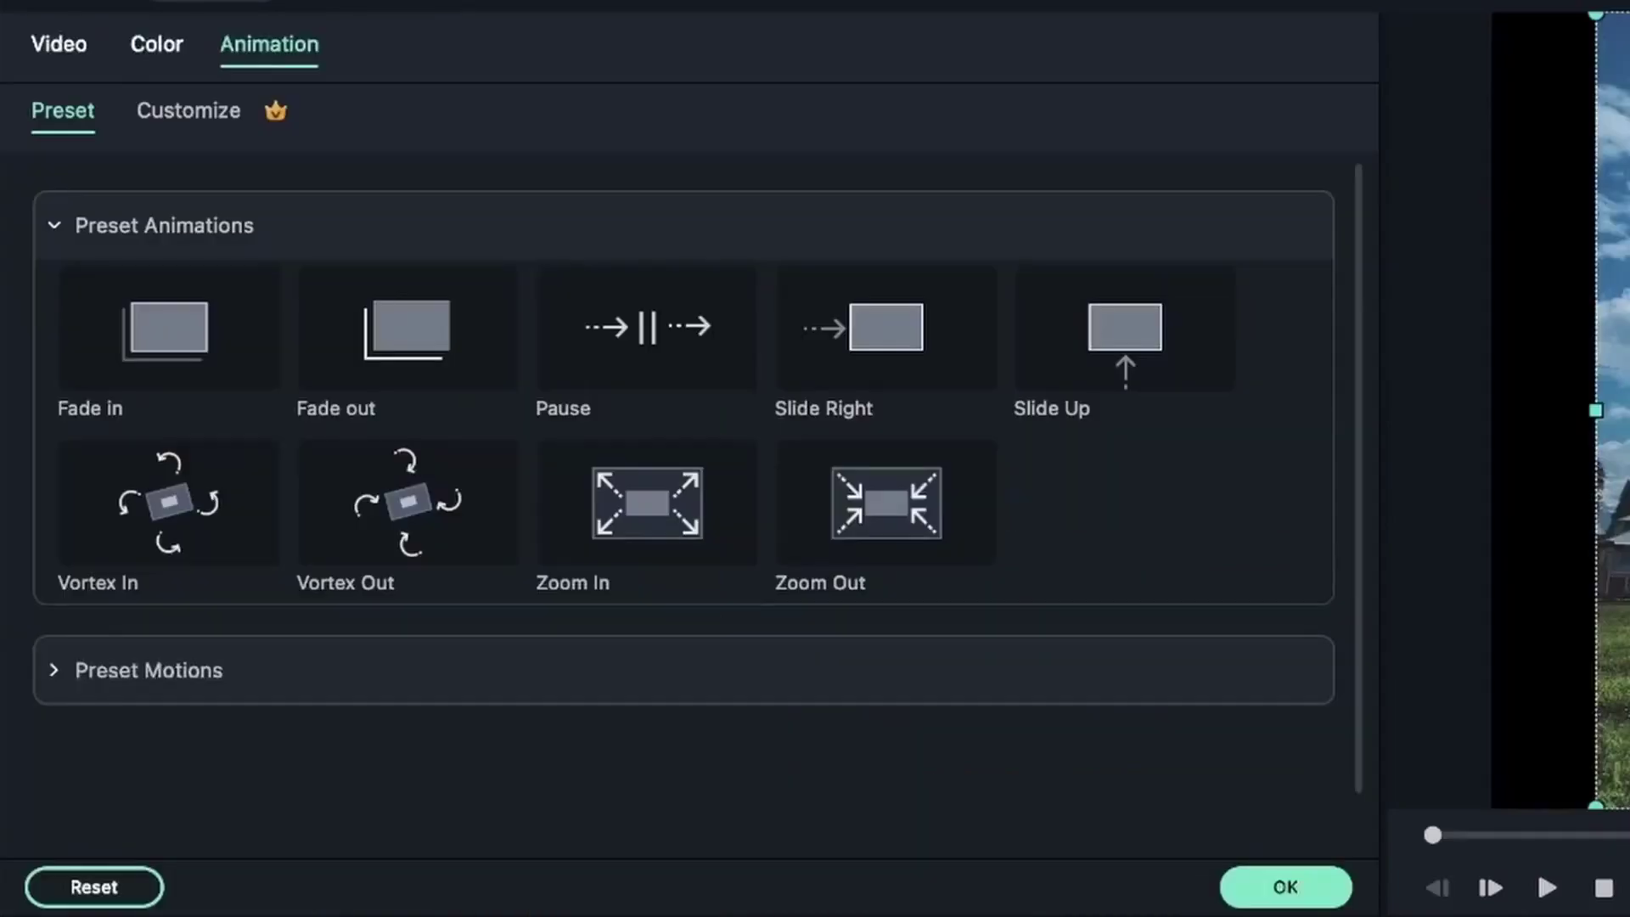
left_click(433, 377)
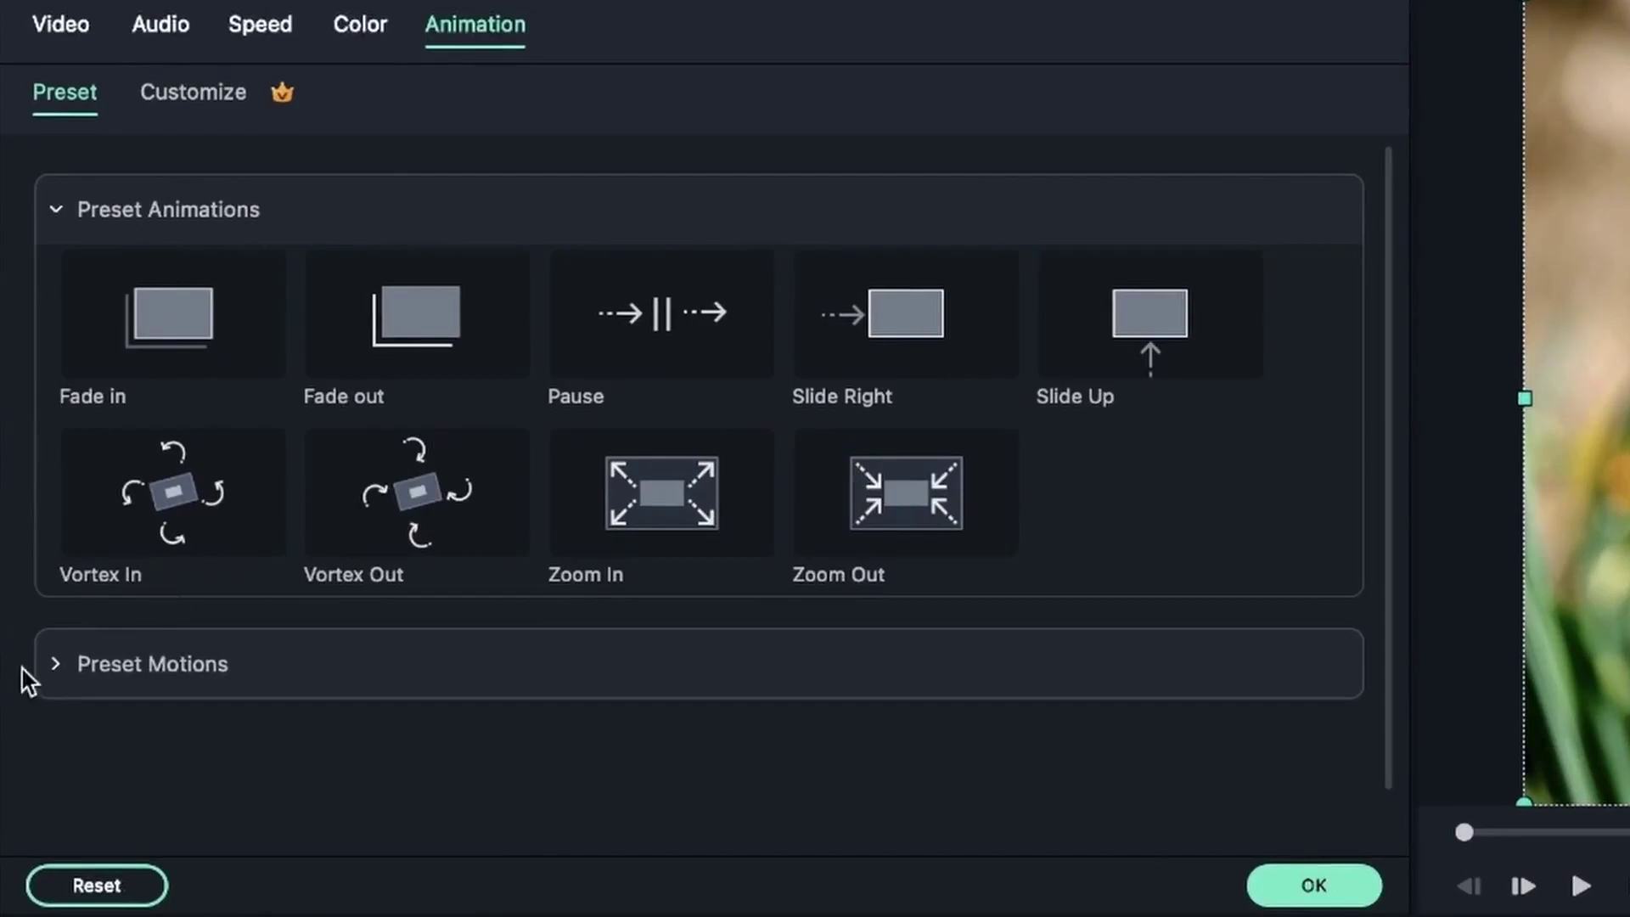
Step: Apply the Fade Slide 4 preset motion and a fade-out preset animation to the flower clip
left_click(56, 664)
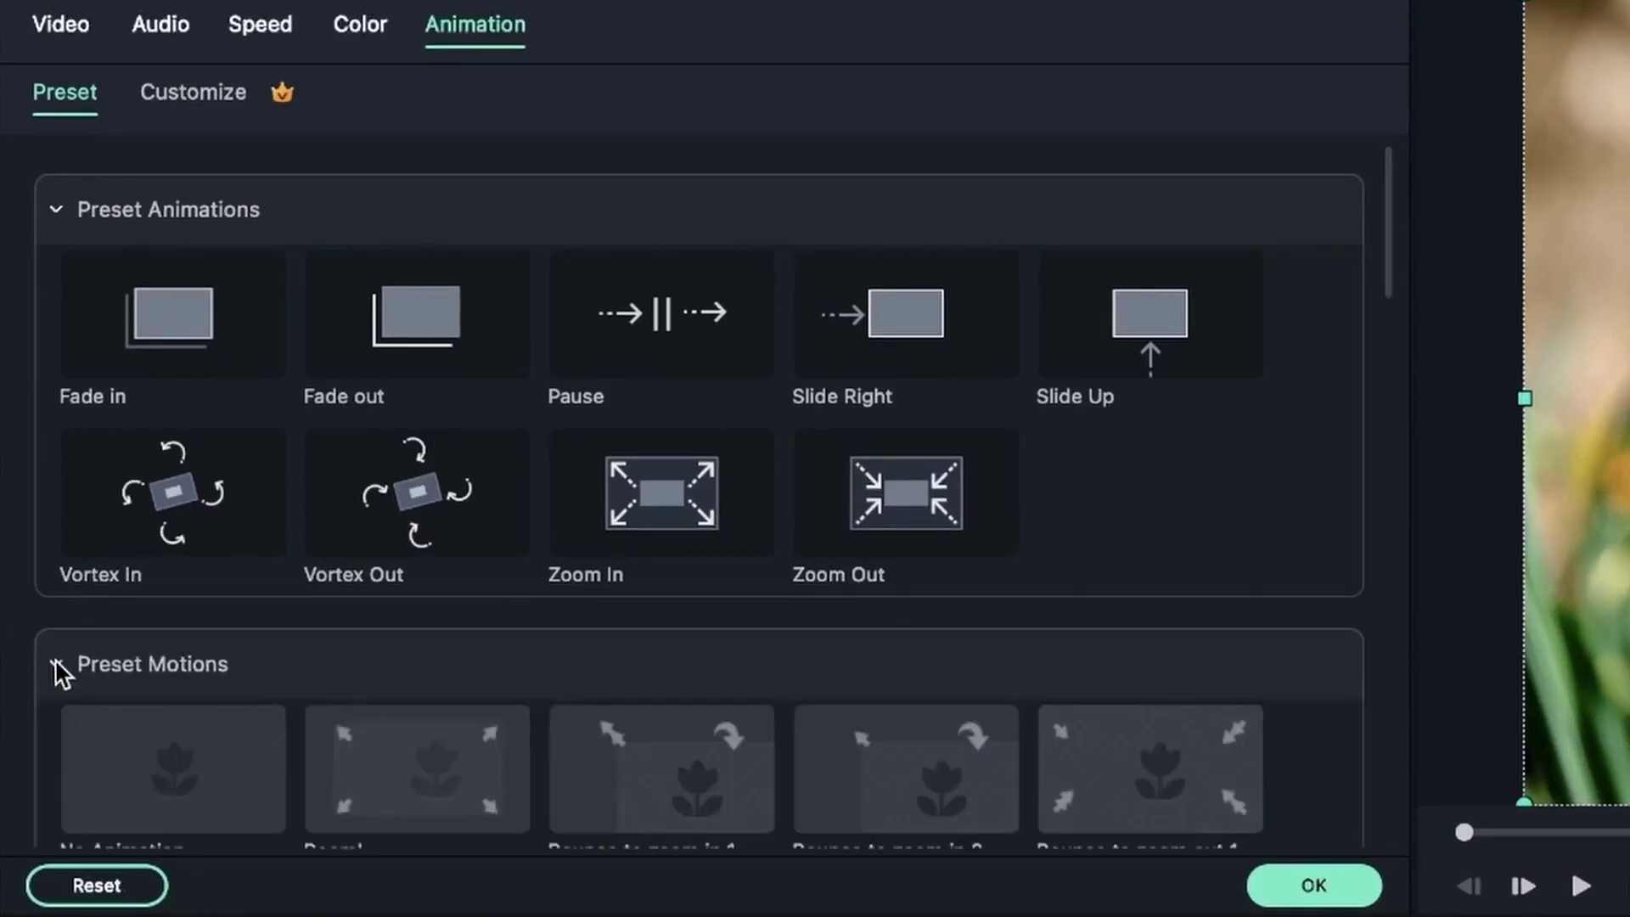
scroll(440, 567, "down", 3)
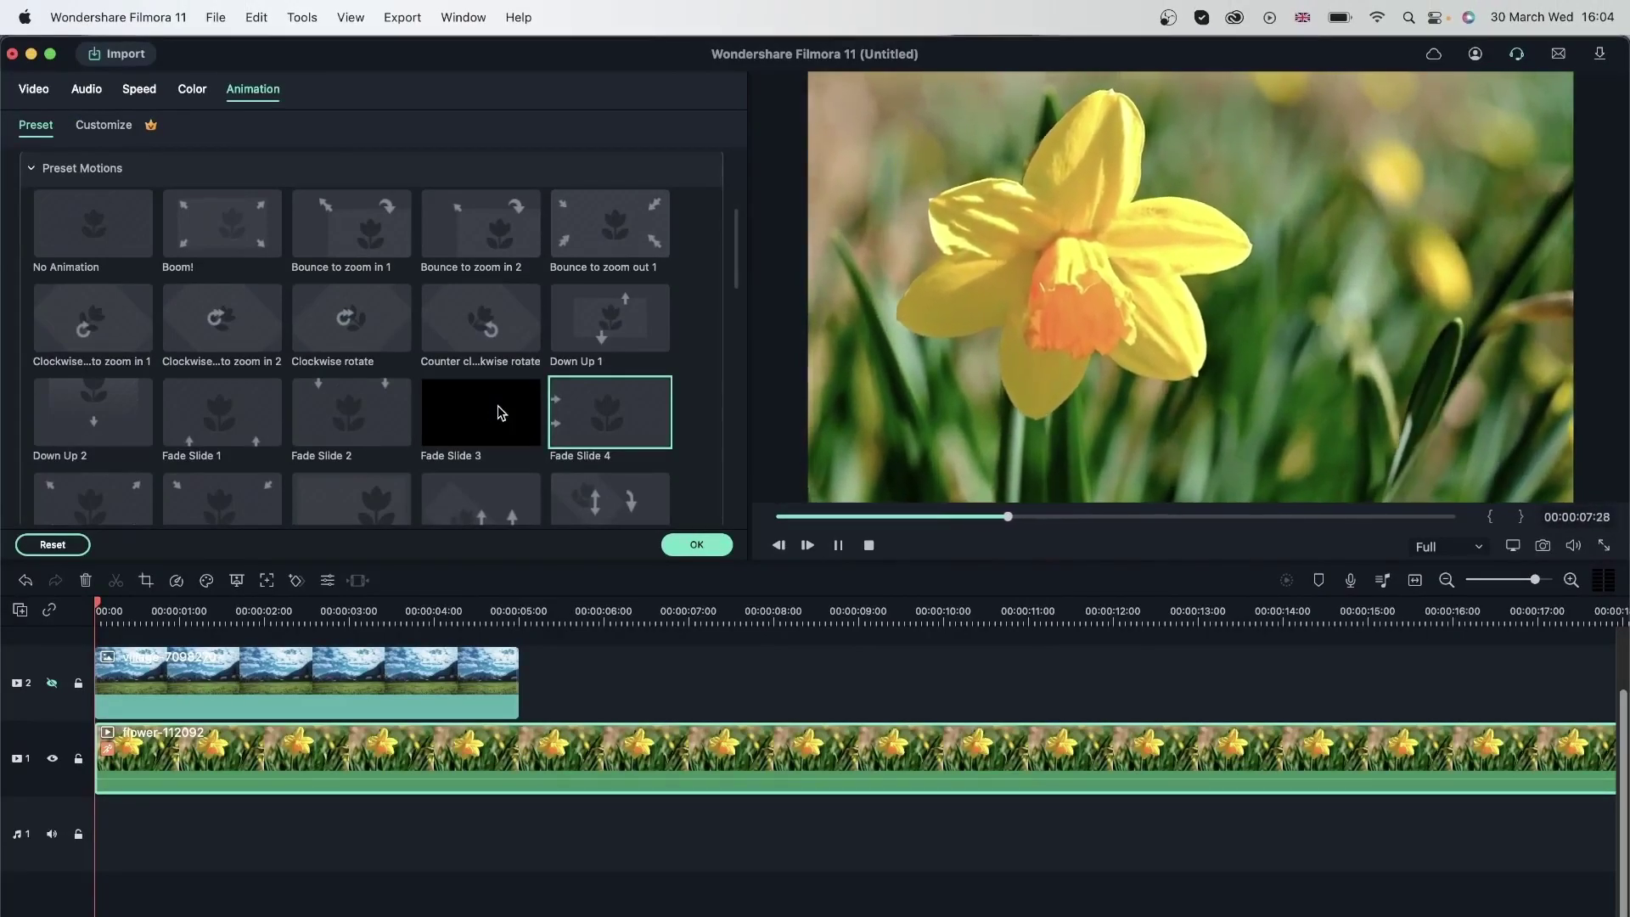
scroll(340, 357, "up", 3)
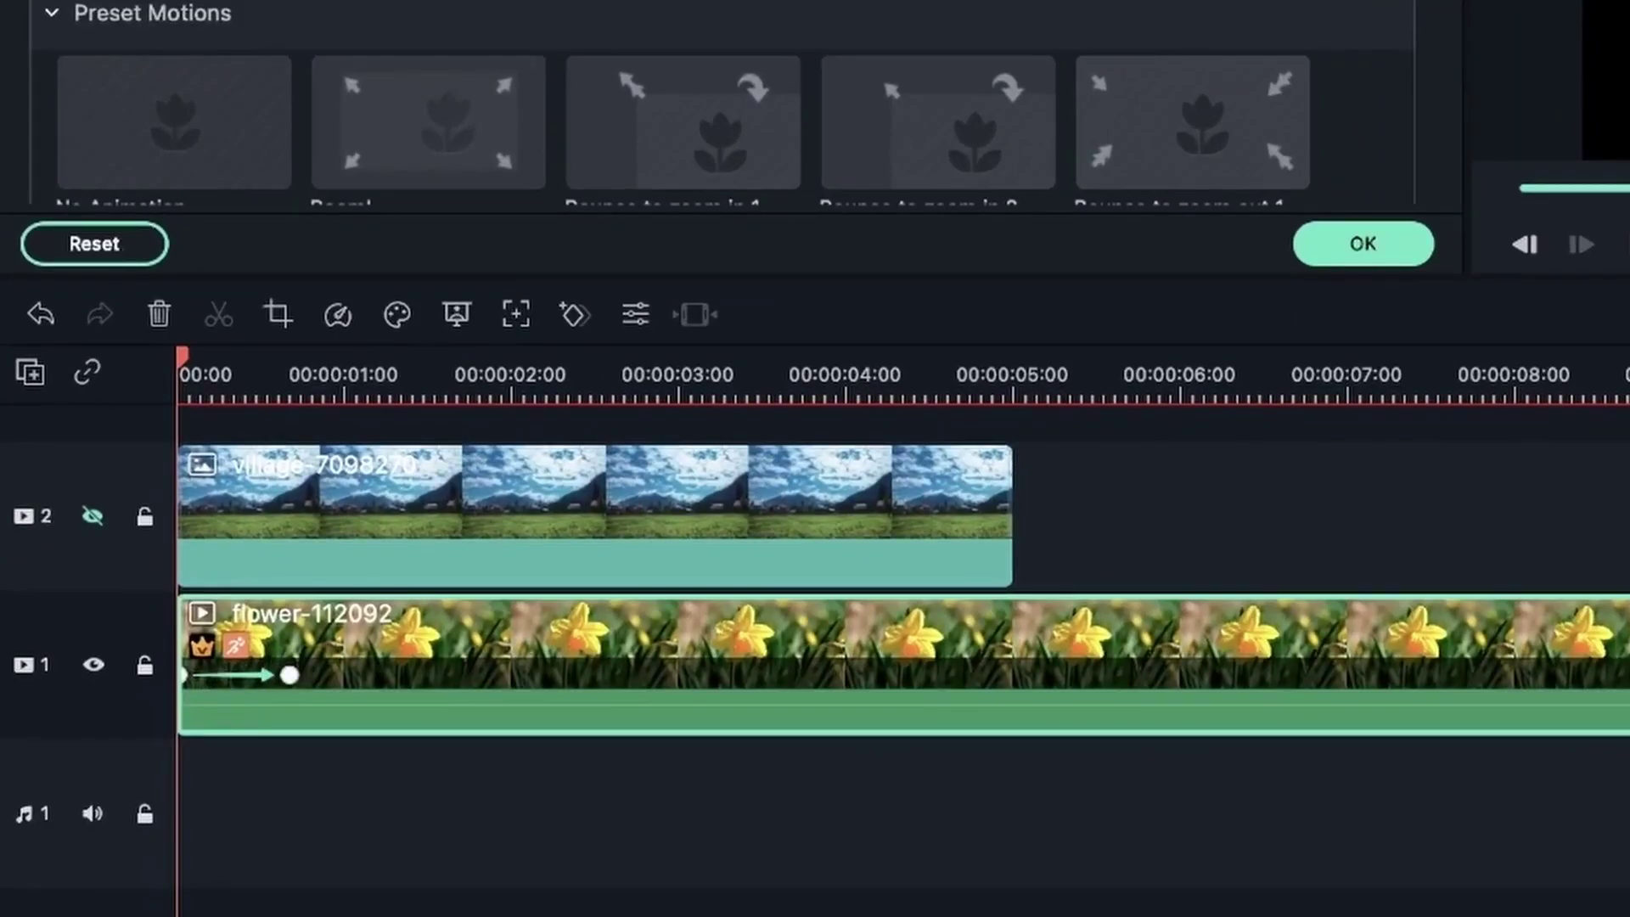
Step: Stretch and reposition the flower clip's fade-out by moving its end keyframe and start keyframe along the timeline
key("ctrl+=")
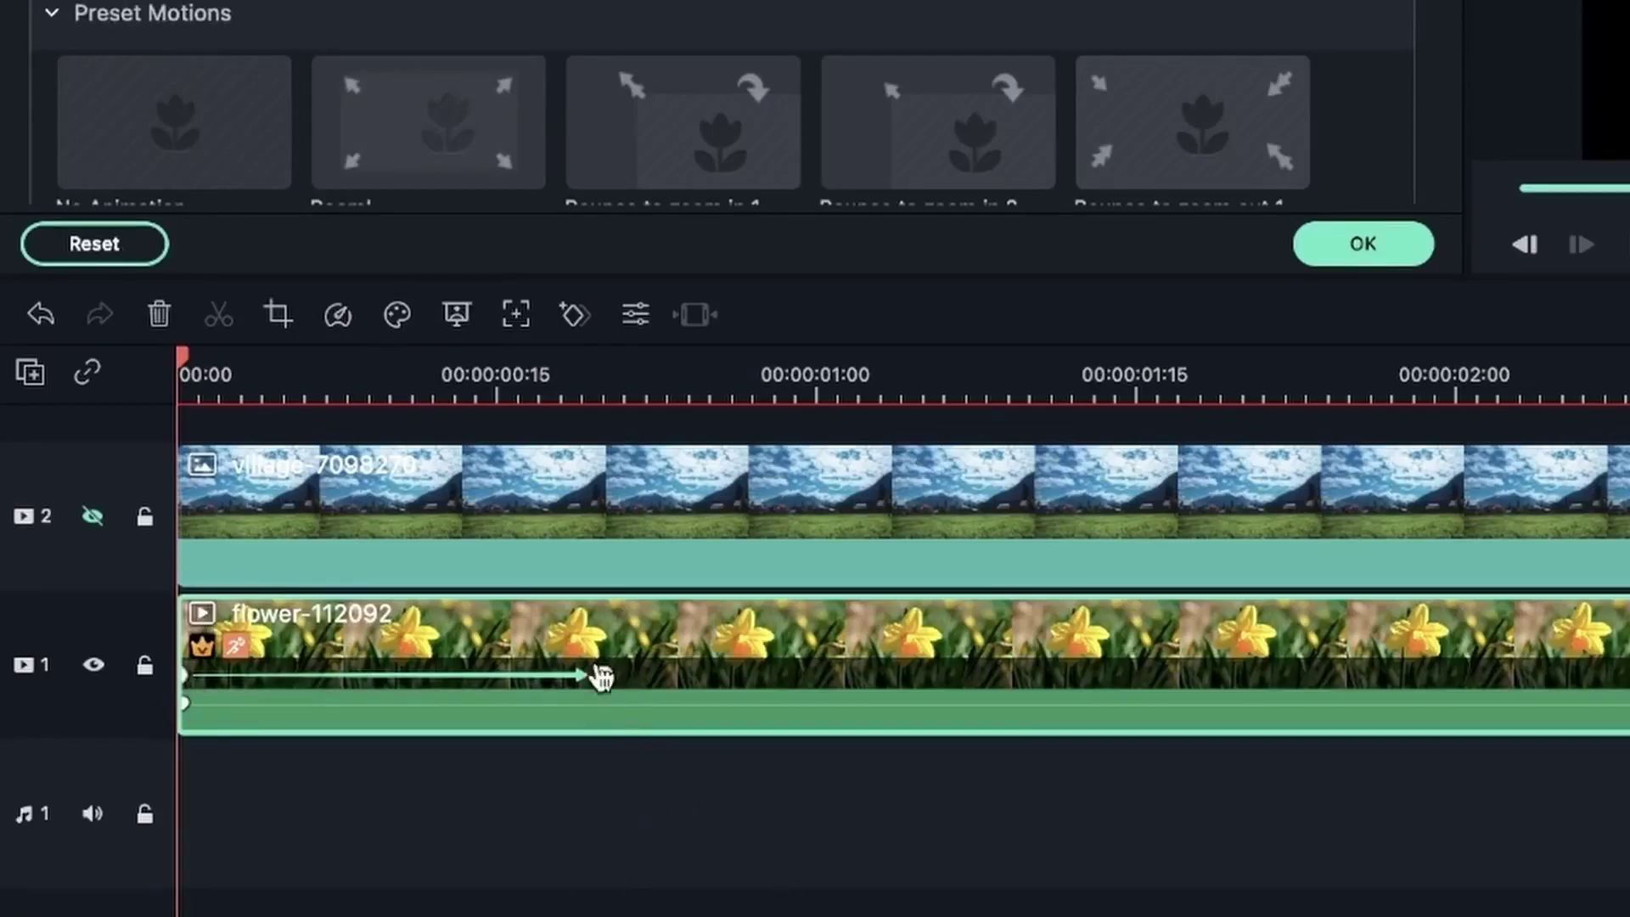
left_click_drag(605, 676, 1629, 676)
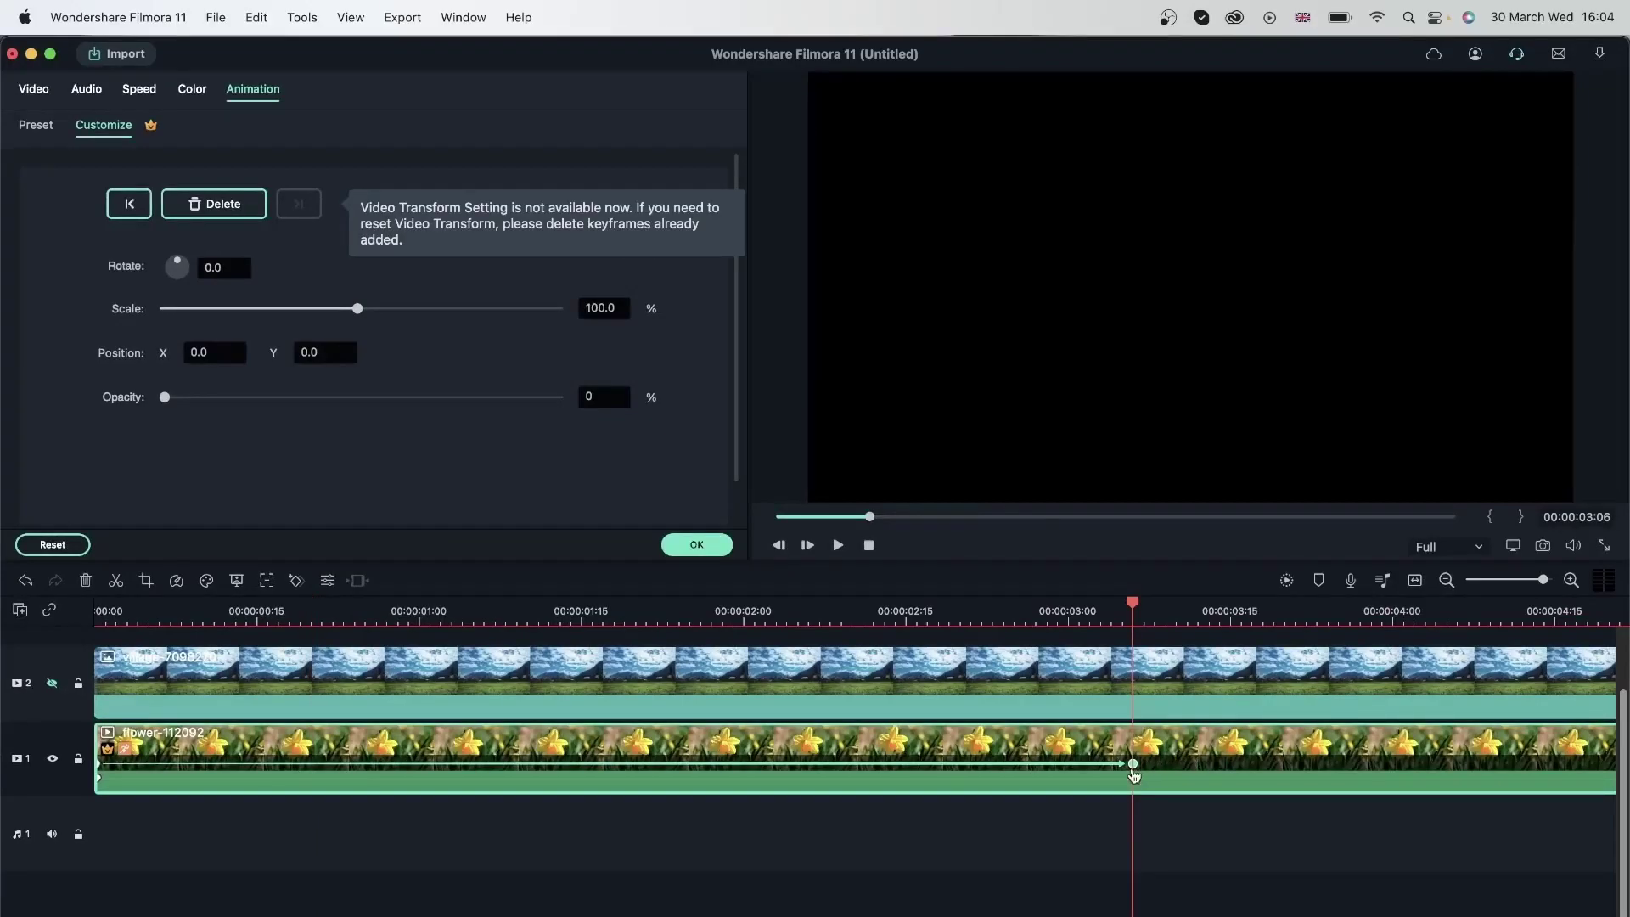
left_click_drag(1134, 769, 1426, 764)
left_click_drag(99, 768, 675, 777)
Step: Delete the fade-out's end keyframe and shift the remaining keyframe further along the flower clip
left_click(675, 760)
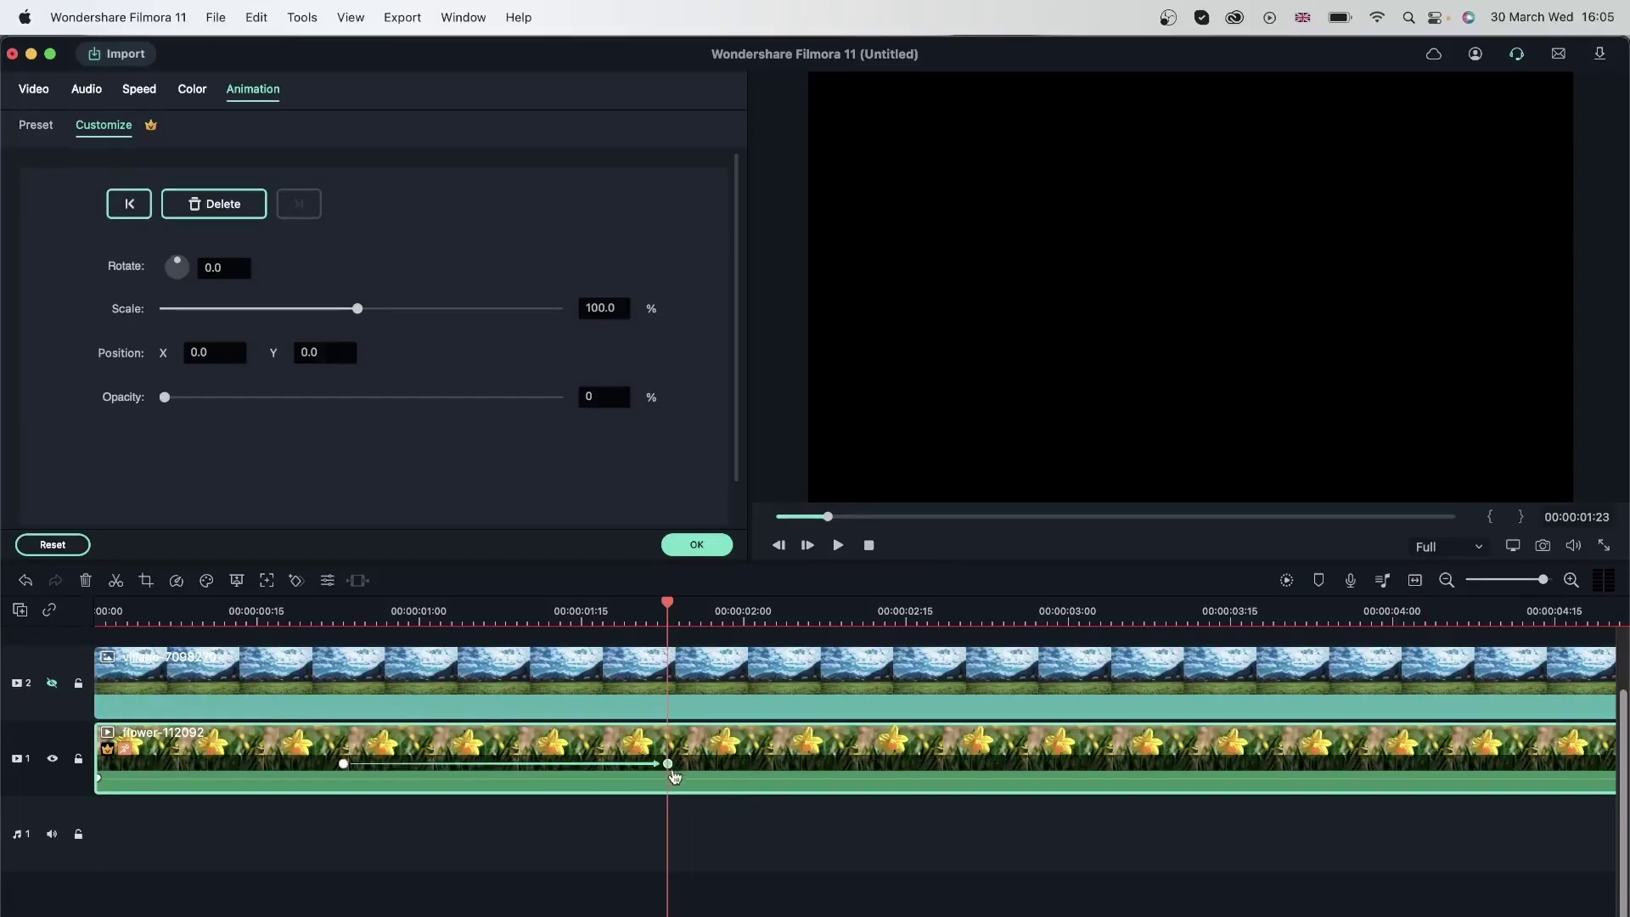
key("Delete")
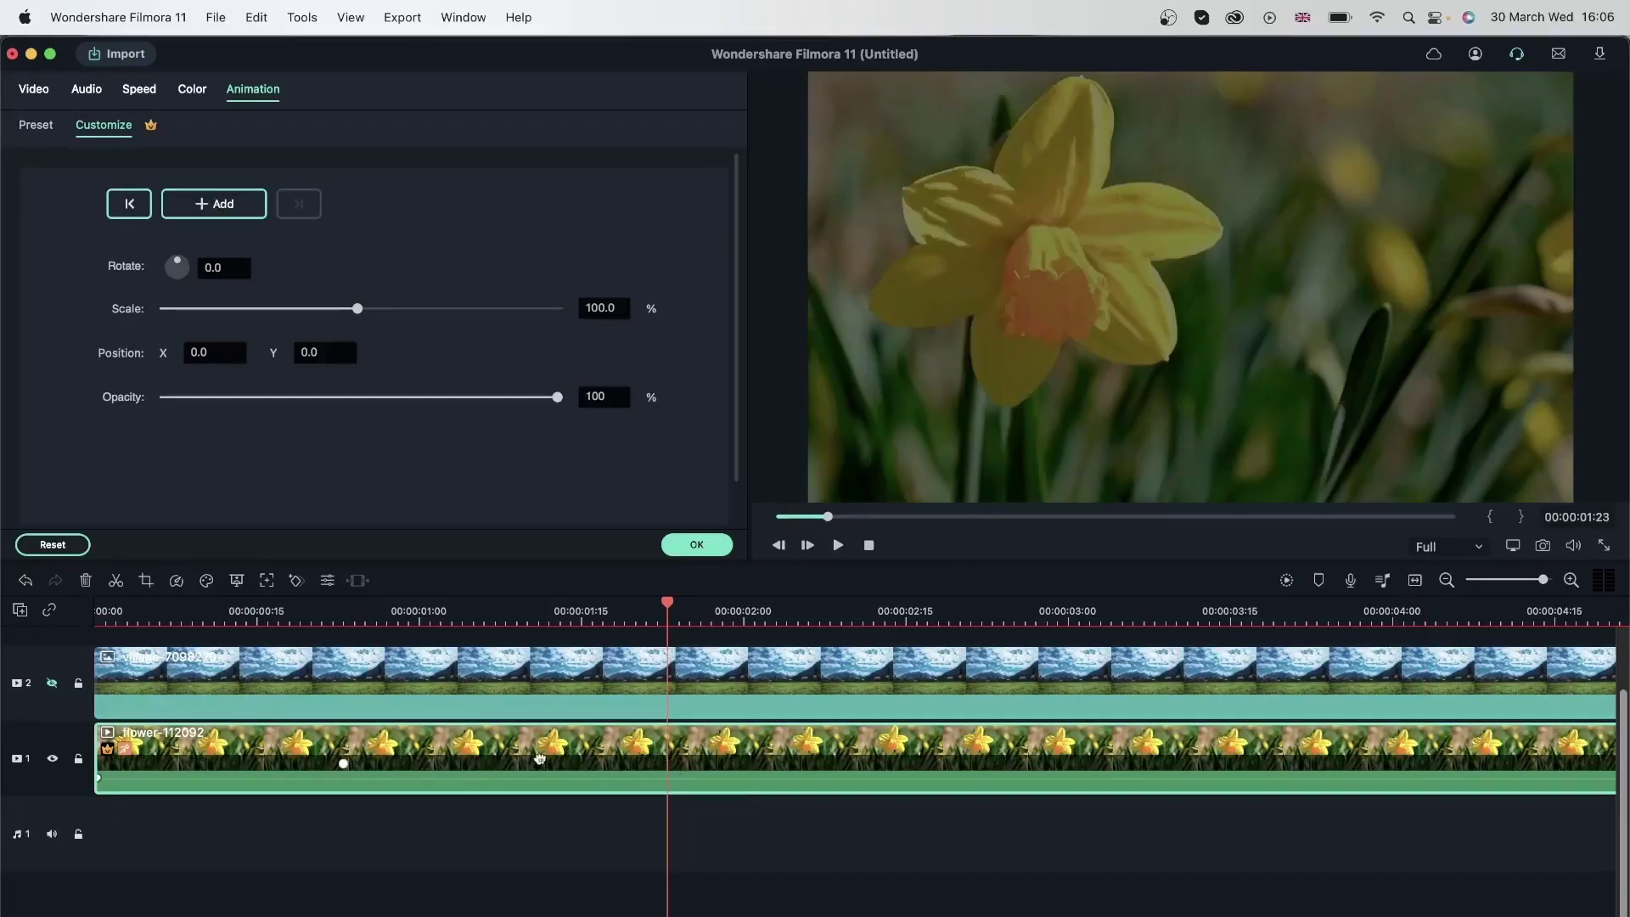
left_click(344, 765)
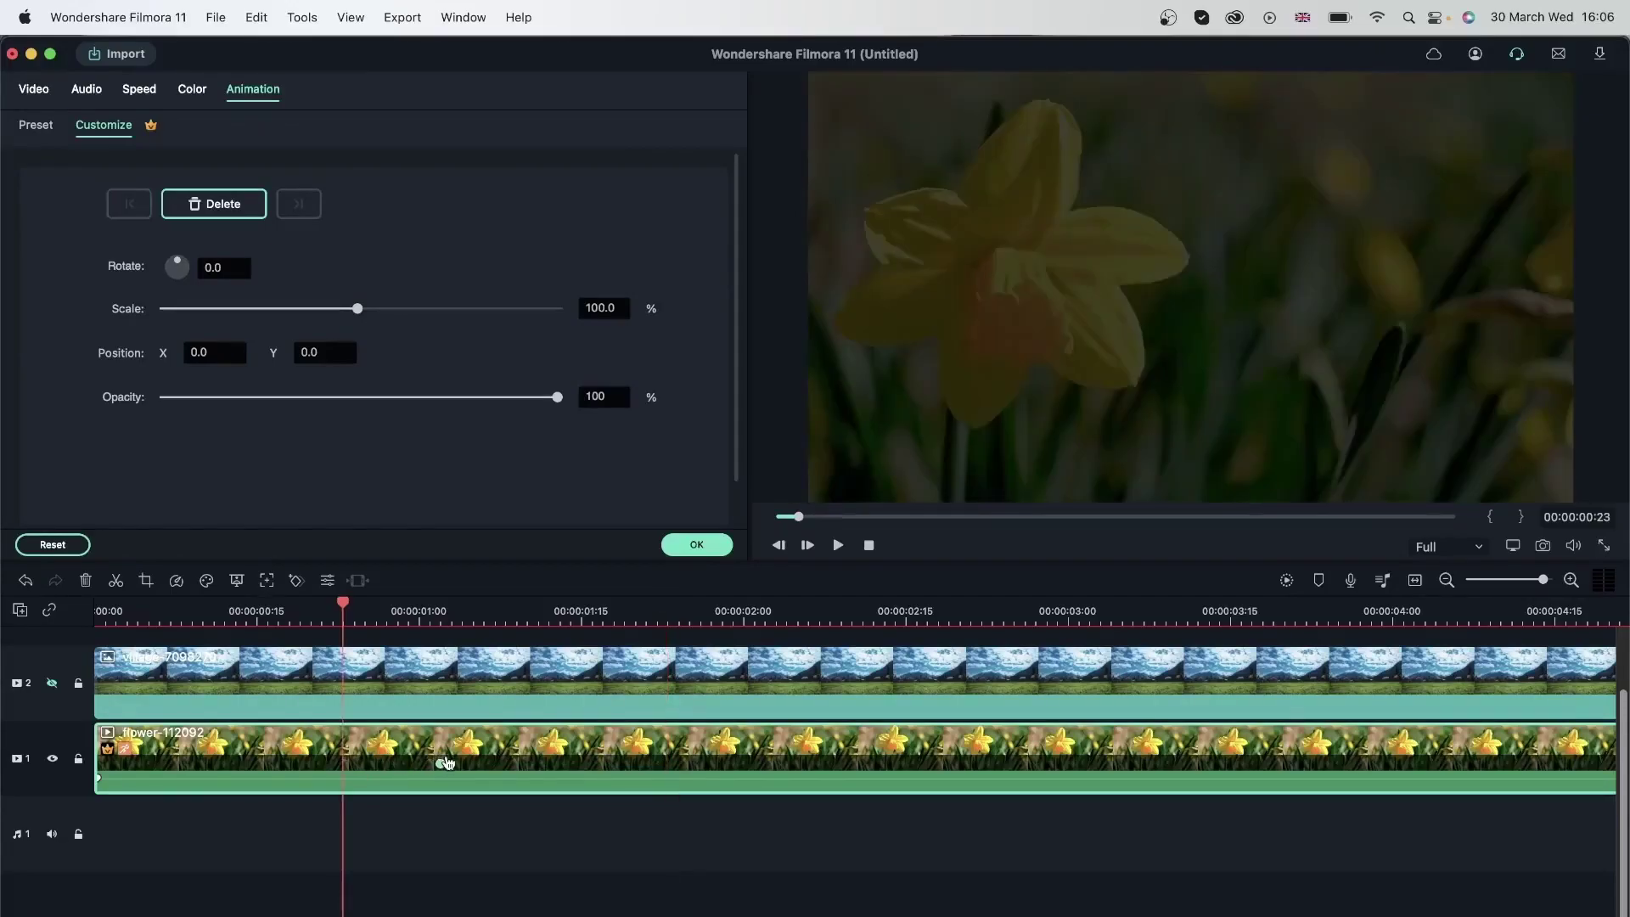
left_click(670, 761)
key("super+z")
left_click_drag(452, 767, 827, 765)
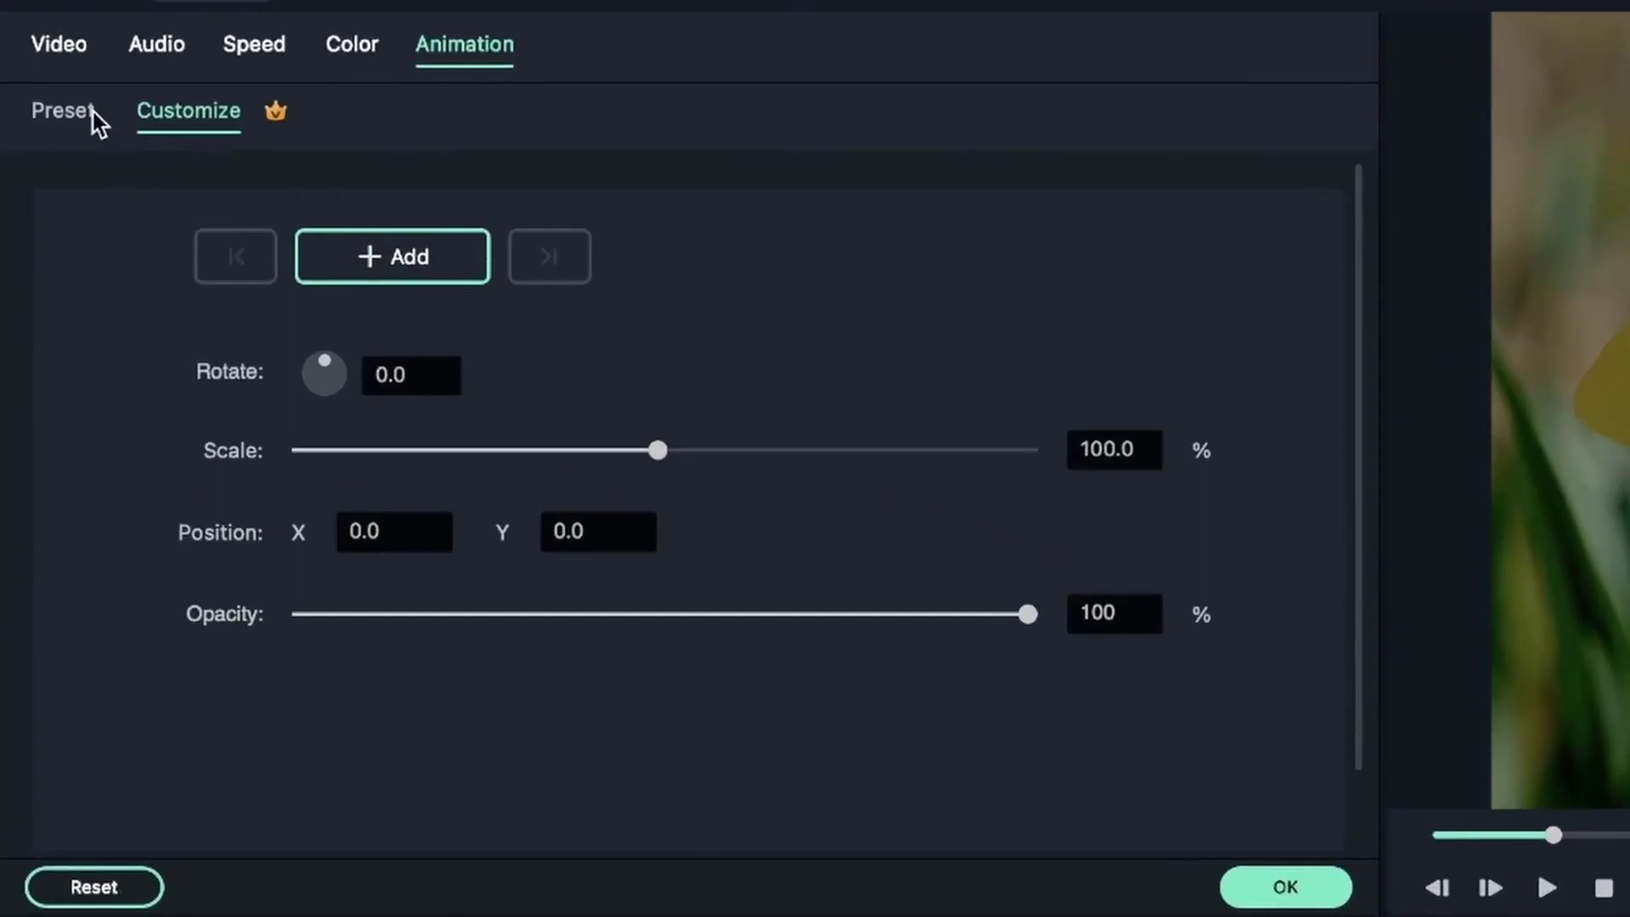
Step: Examine the available preset motions for the flower clip
left_click(93, 113)
scroll(547, 462, "down", 10)
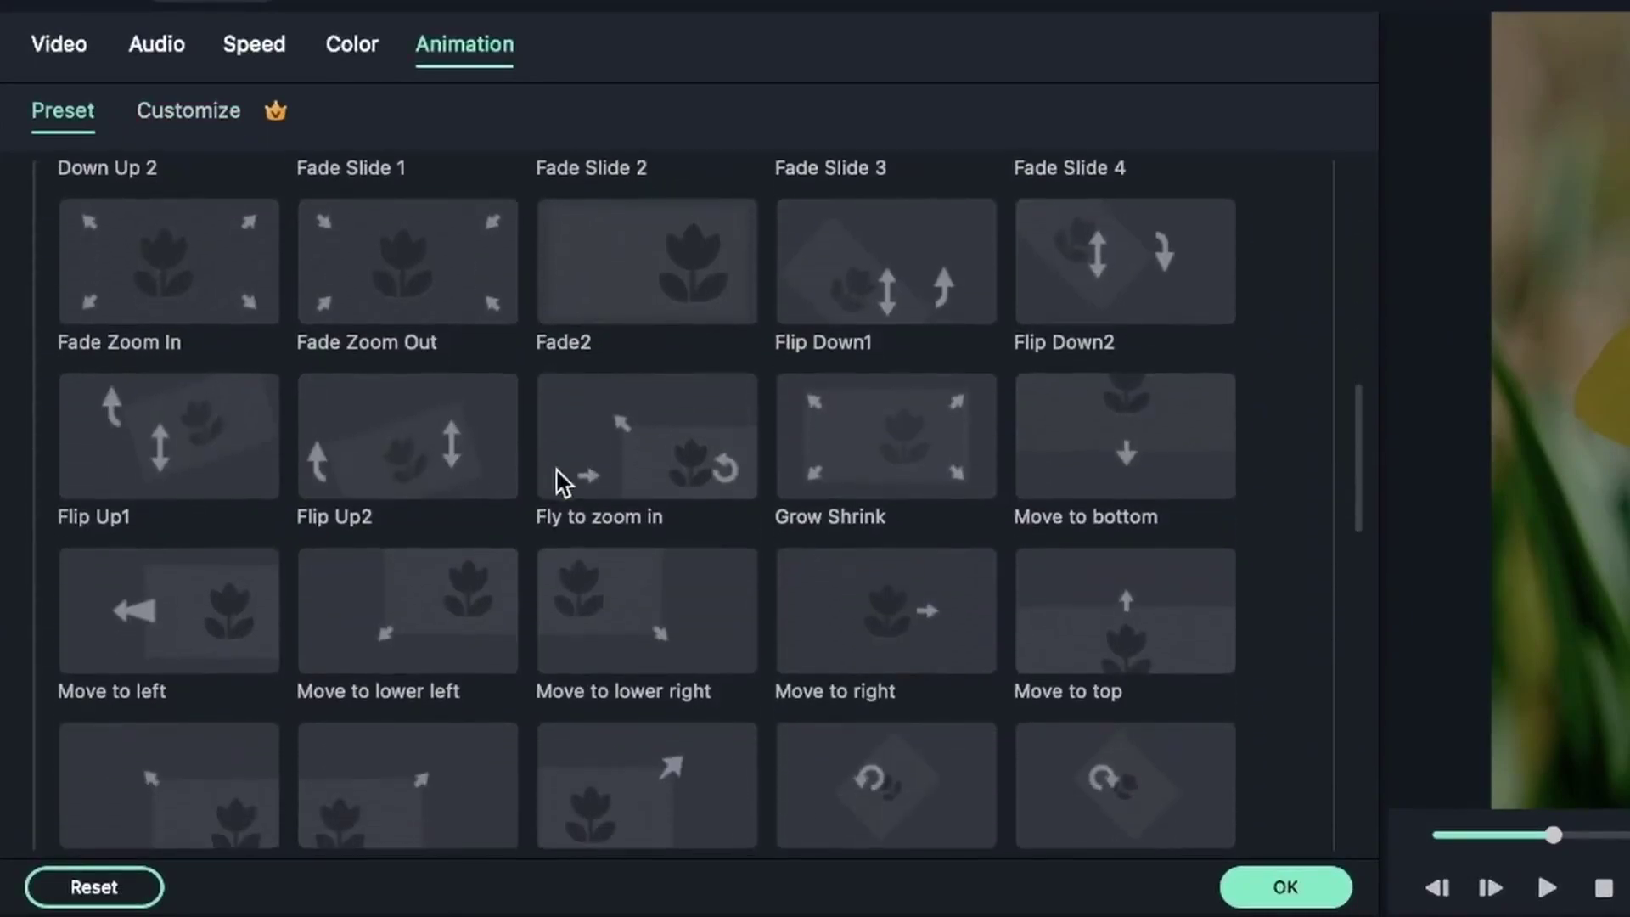
scroll(952, 702, "down", 4)
scroll(952, 702, "up", 10)
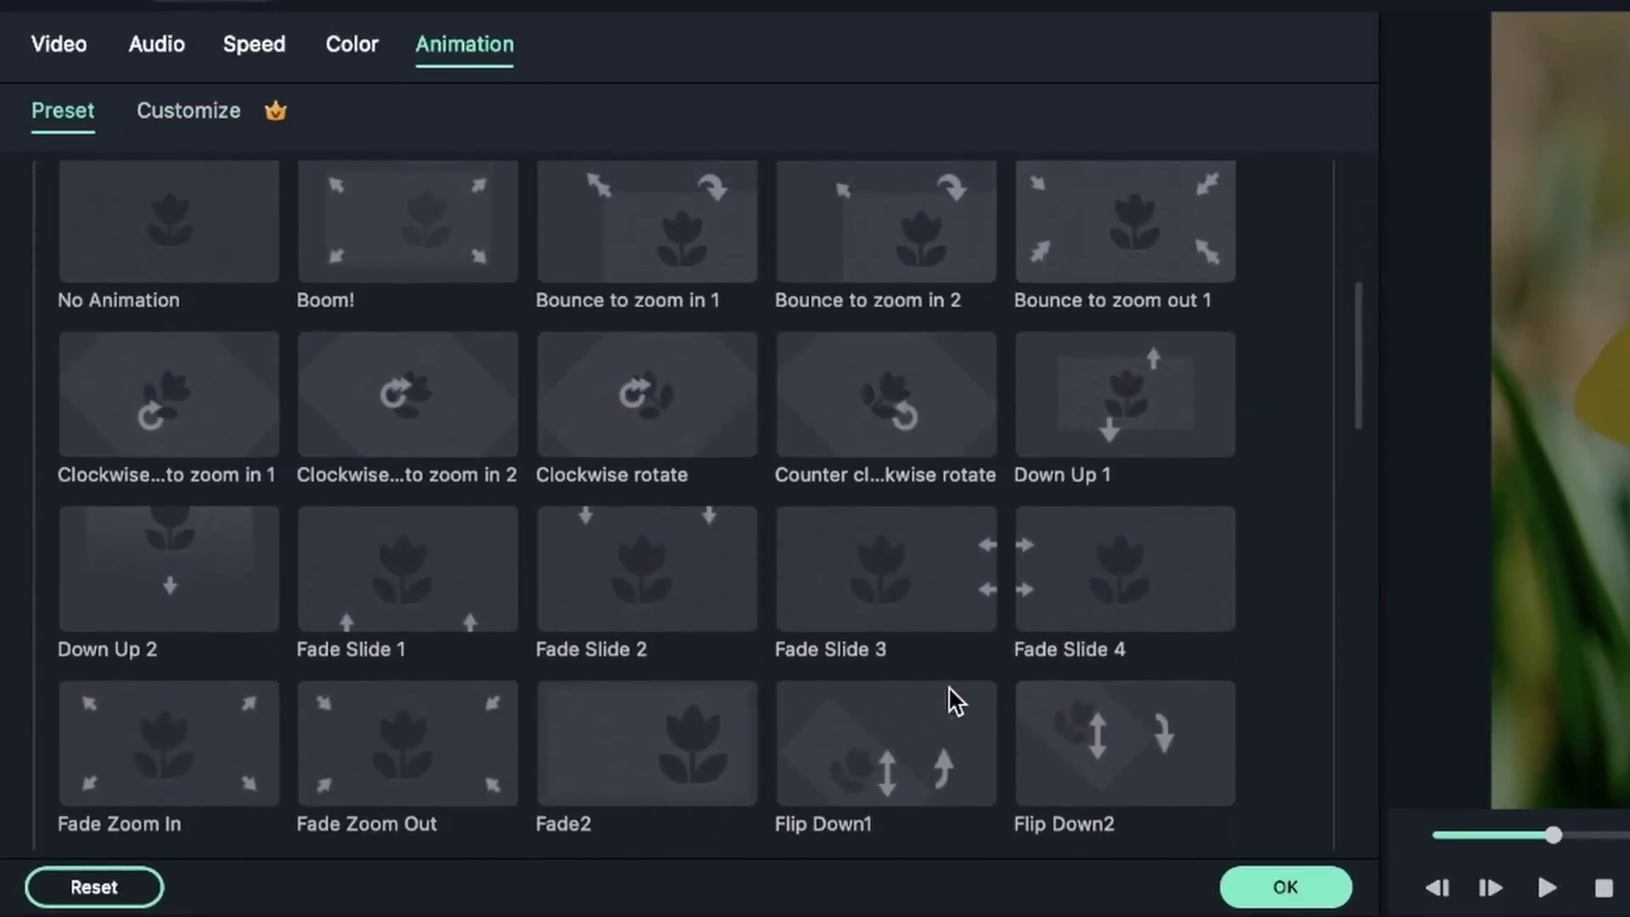
Step: Apply the Stretch to right preset motion to the flower clip
scroll(594, 583, "up", 3)
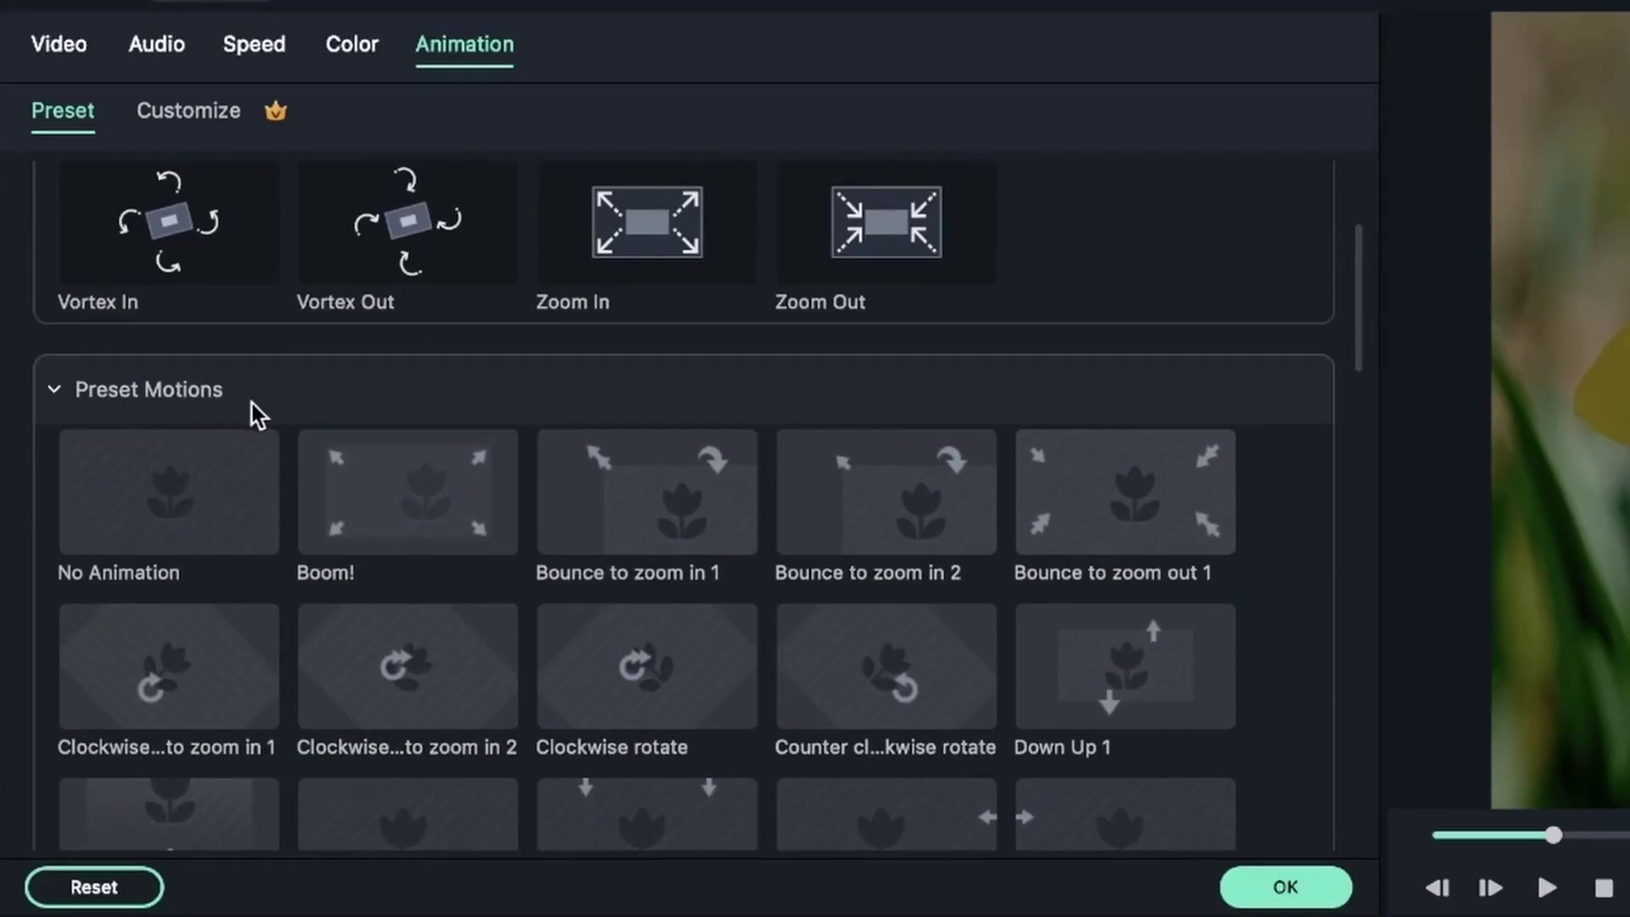
scroll(812, 695, "down", 2)
scroll(812, 694, "down", 12)
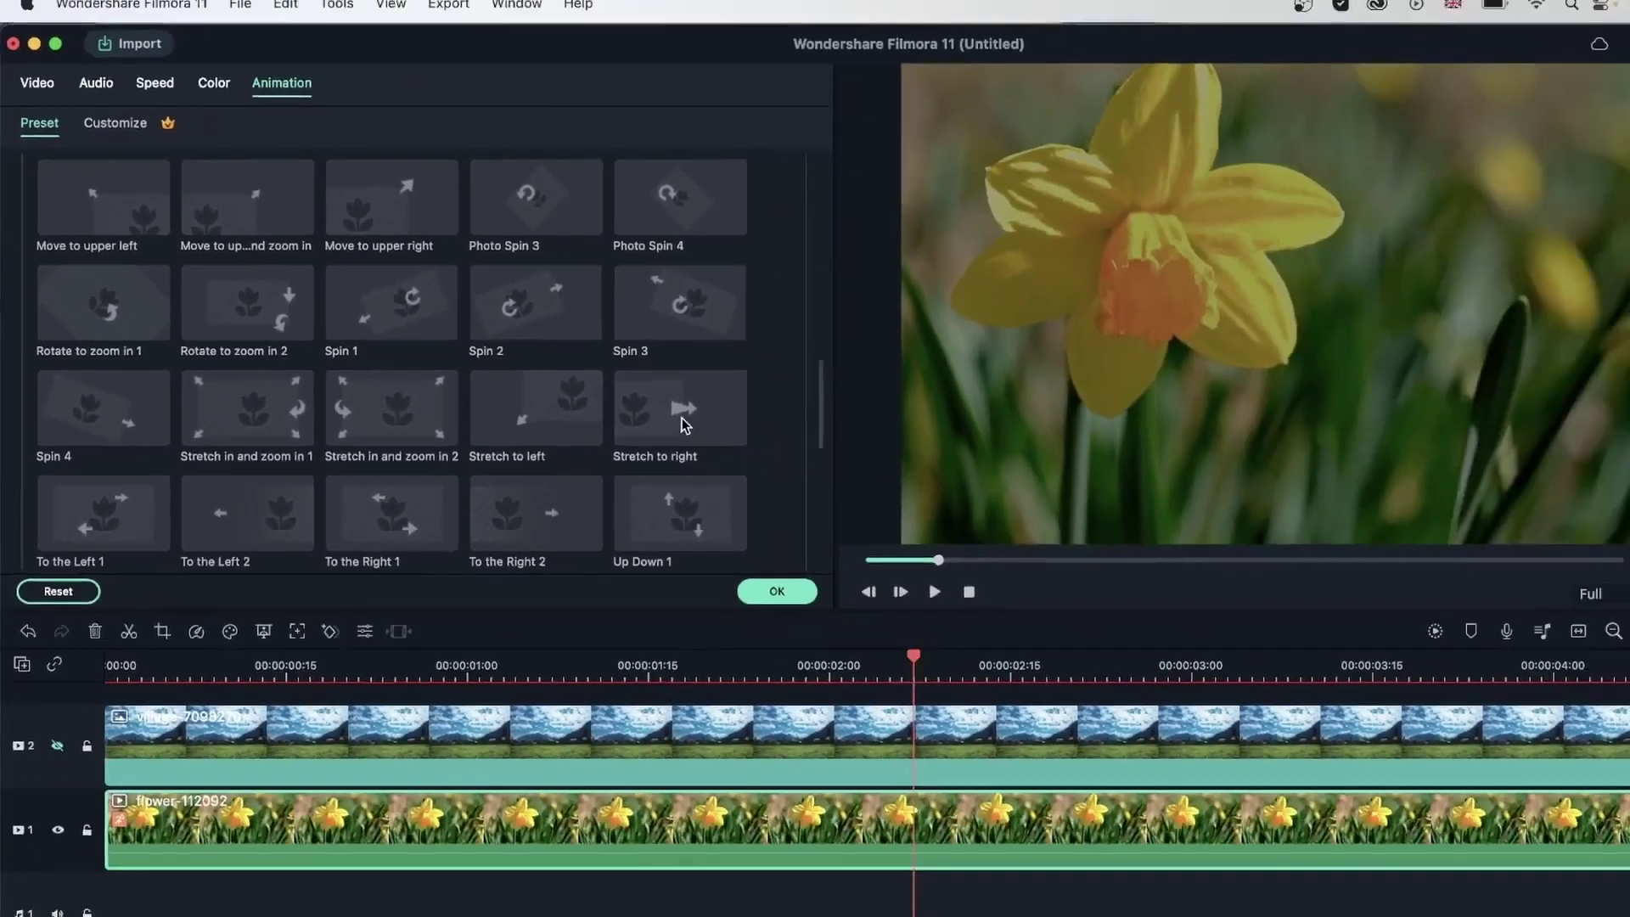
left_click(1130, 603)
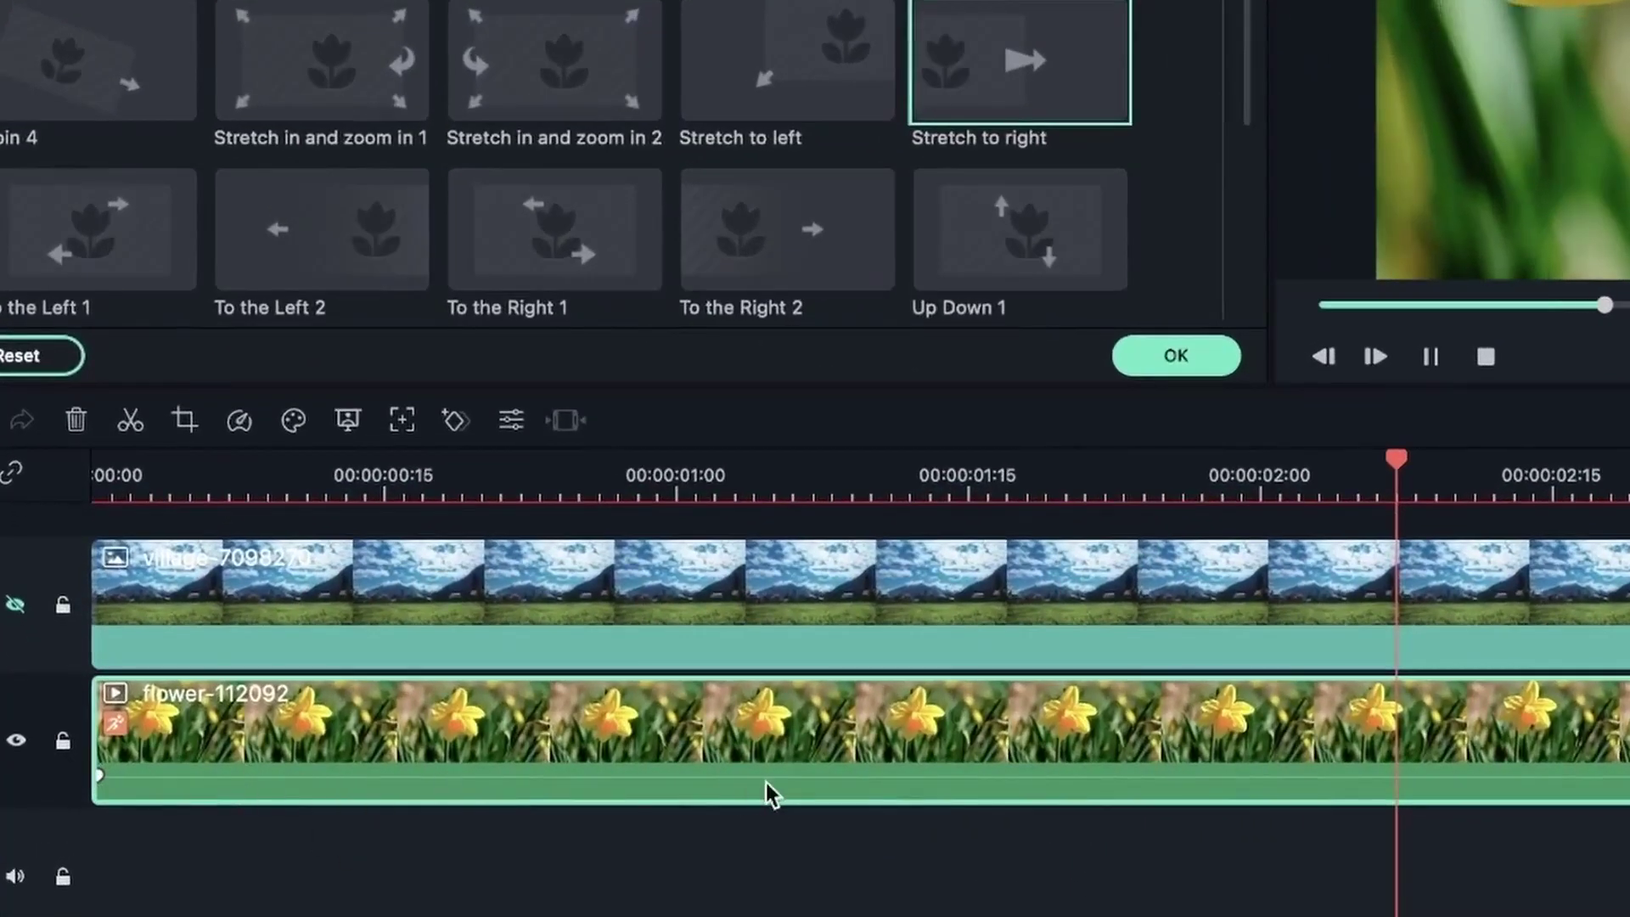
Step: Give the flower clip a shrinking preset animation, shortened by moving its end keyframe to 00:00:00:04, and preview it from the start
scroll(990, 131, "up", 2)
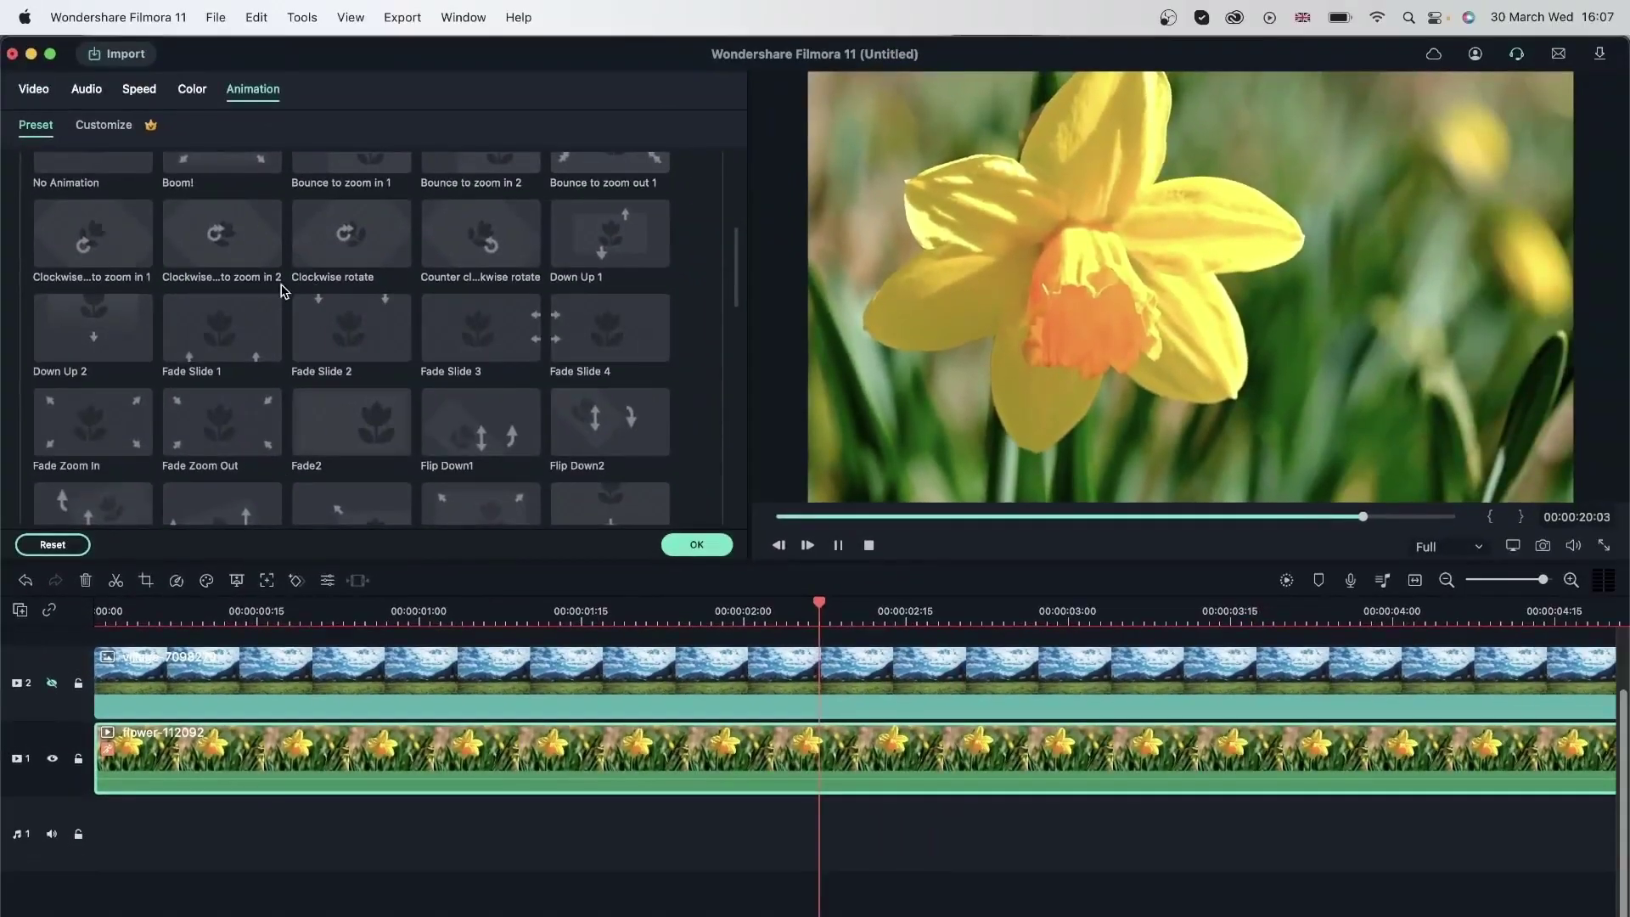
scroll(109, 259, "up", 5)
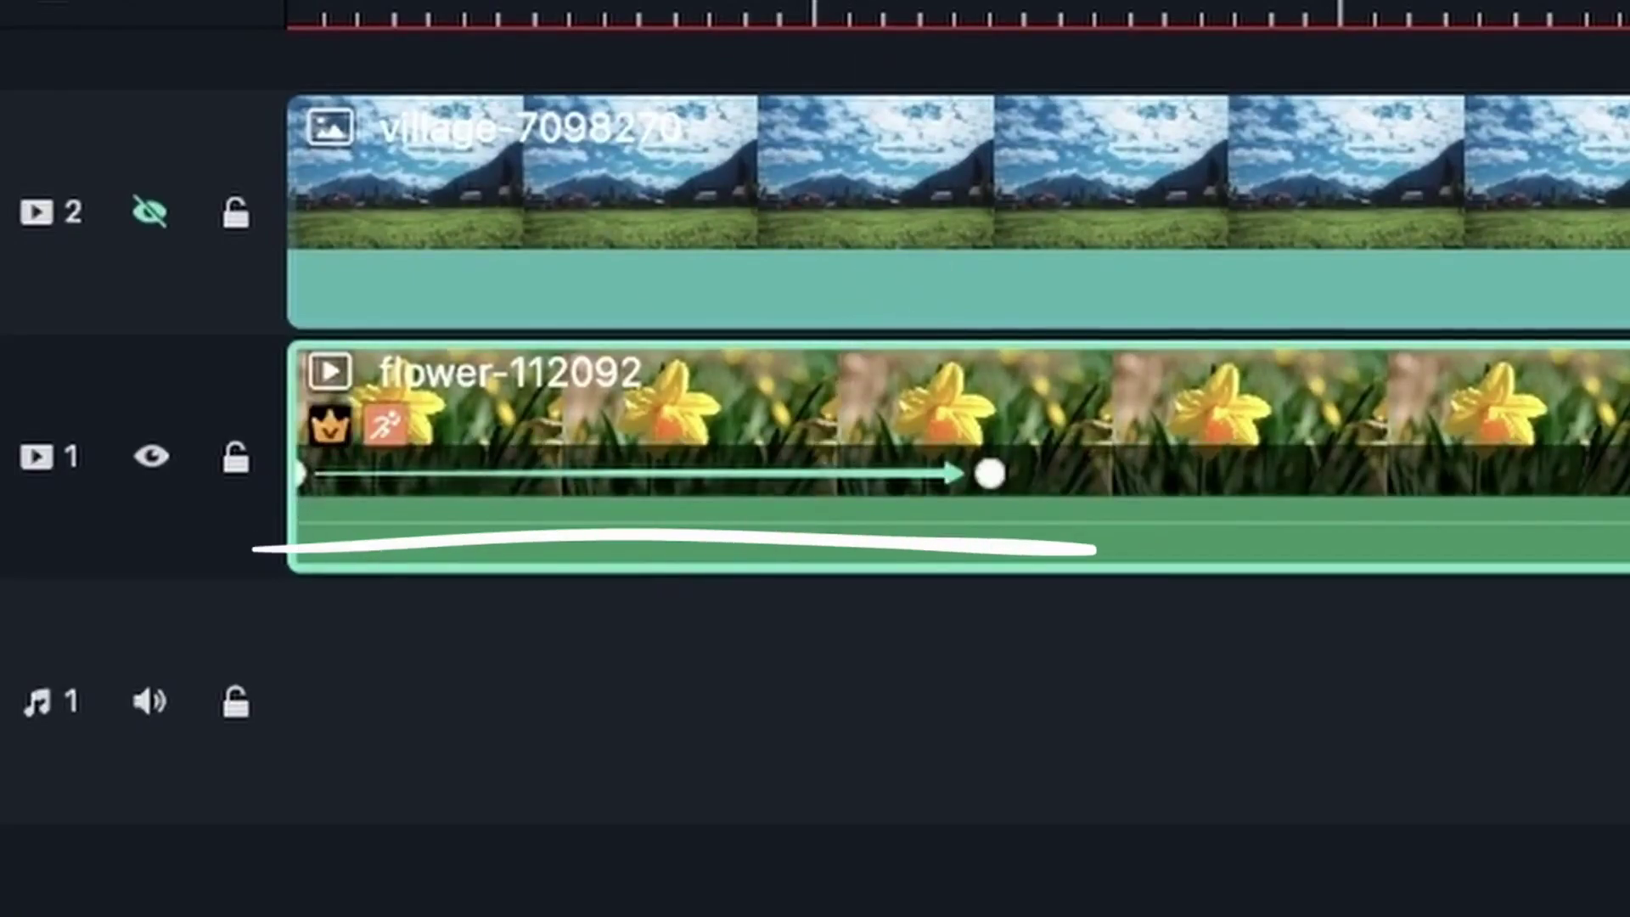
left_click(841, 23)
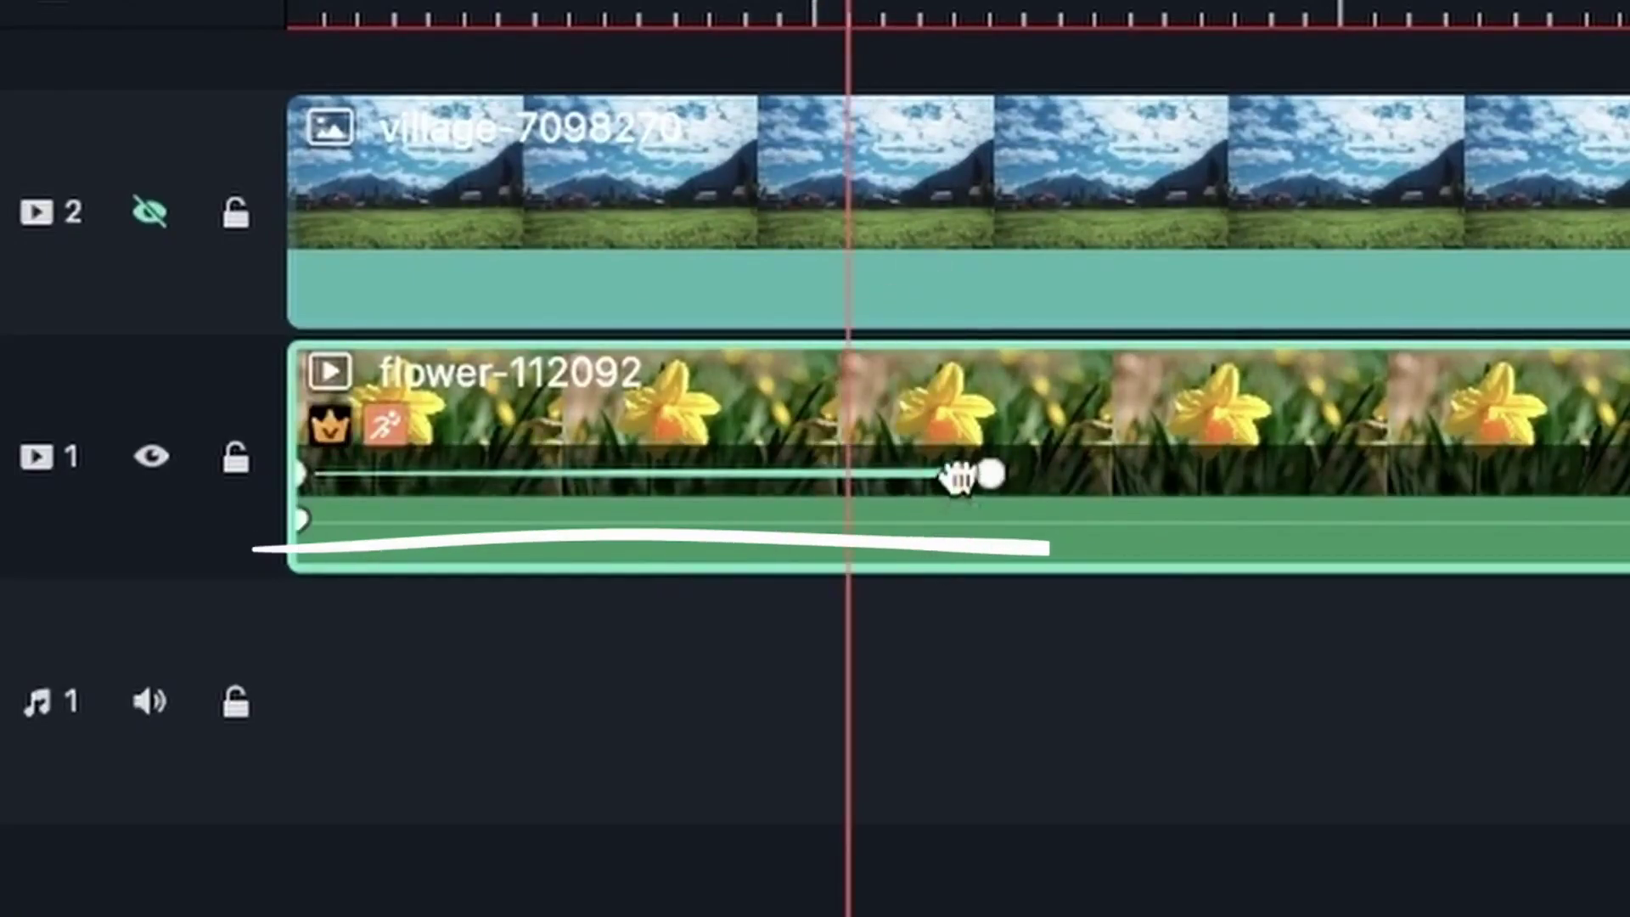
left_click_drag(988, 474, 139, 763)
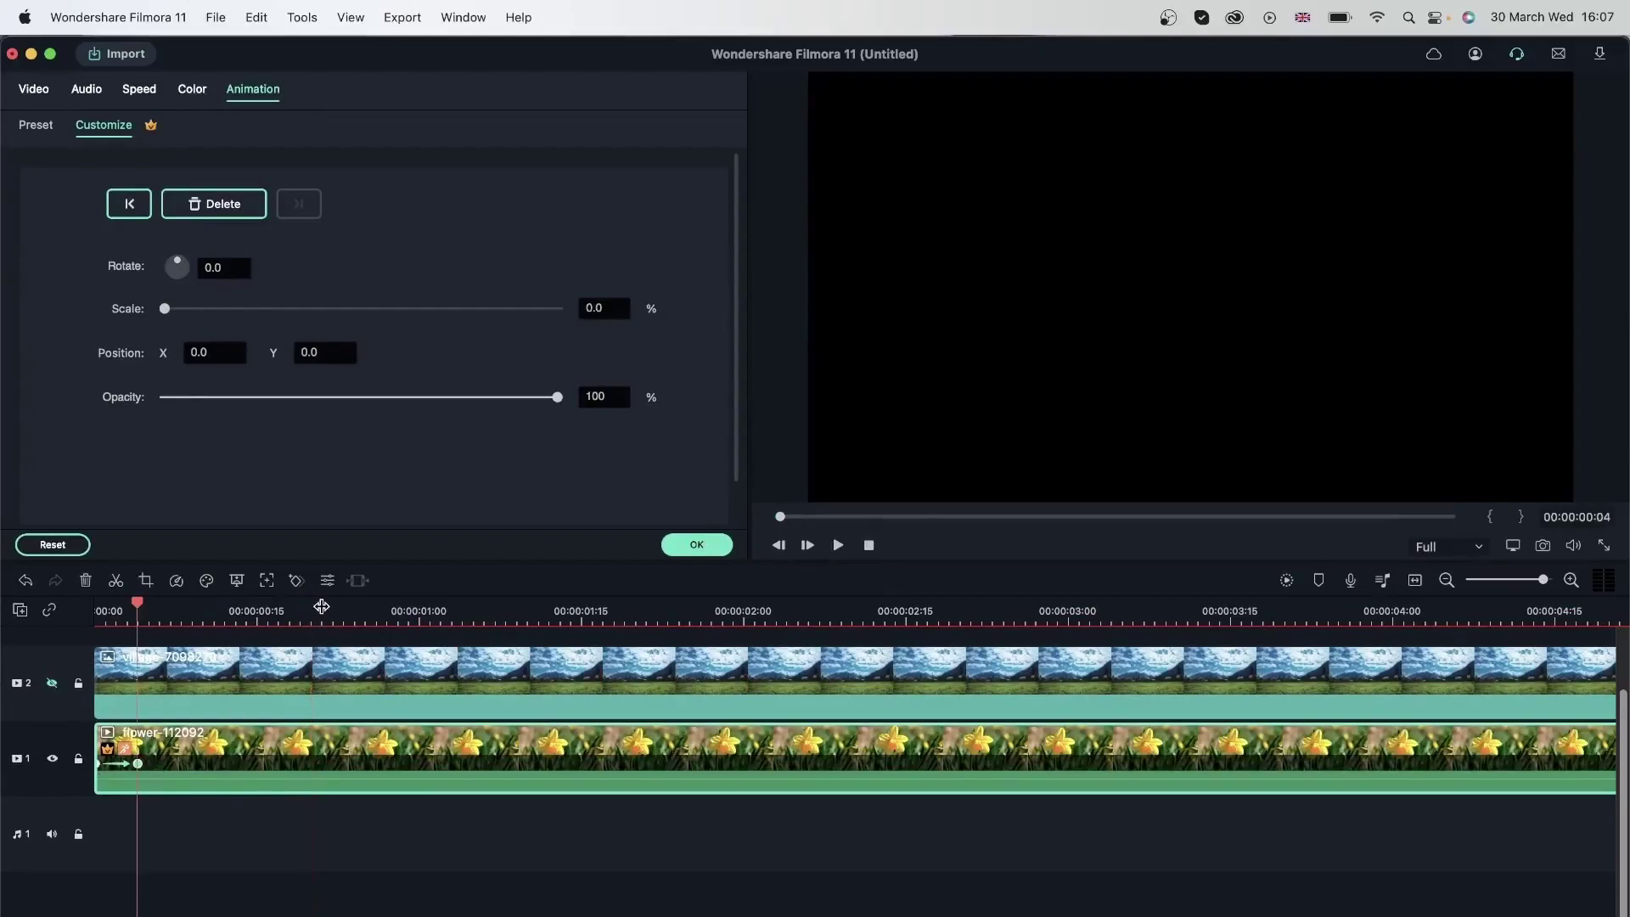
left_click_drag(135, 609, 41, 615)
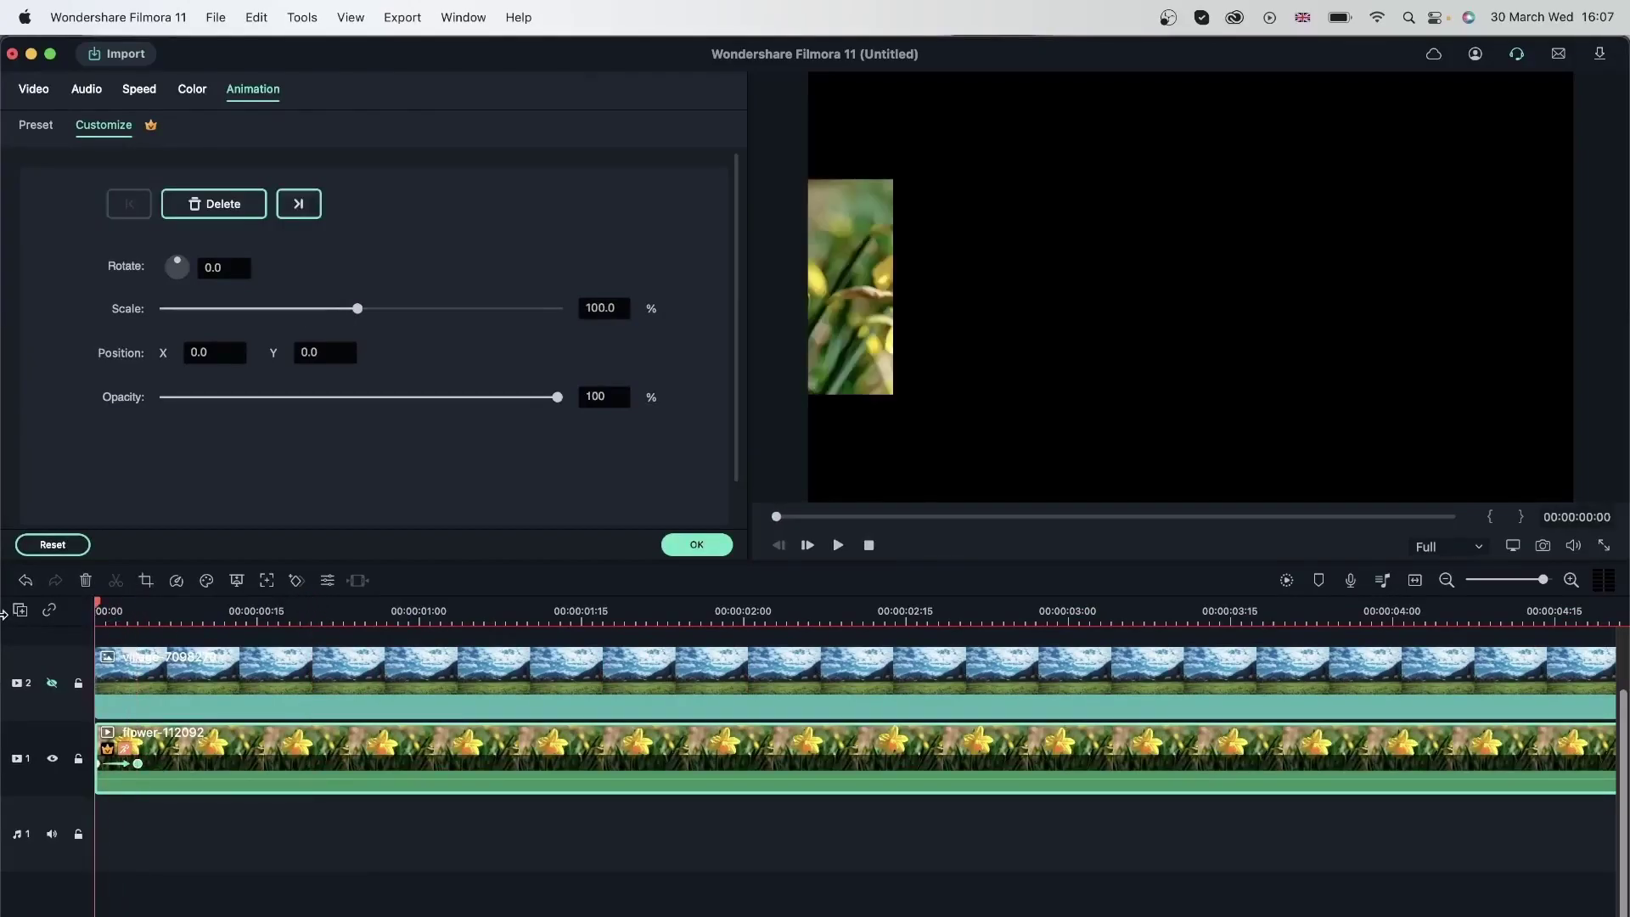
key("space")
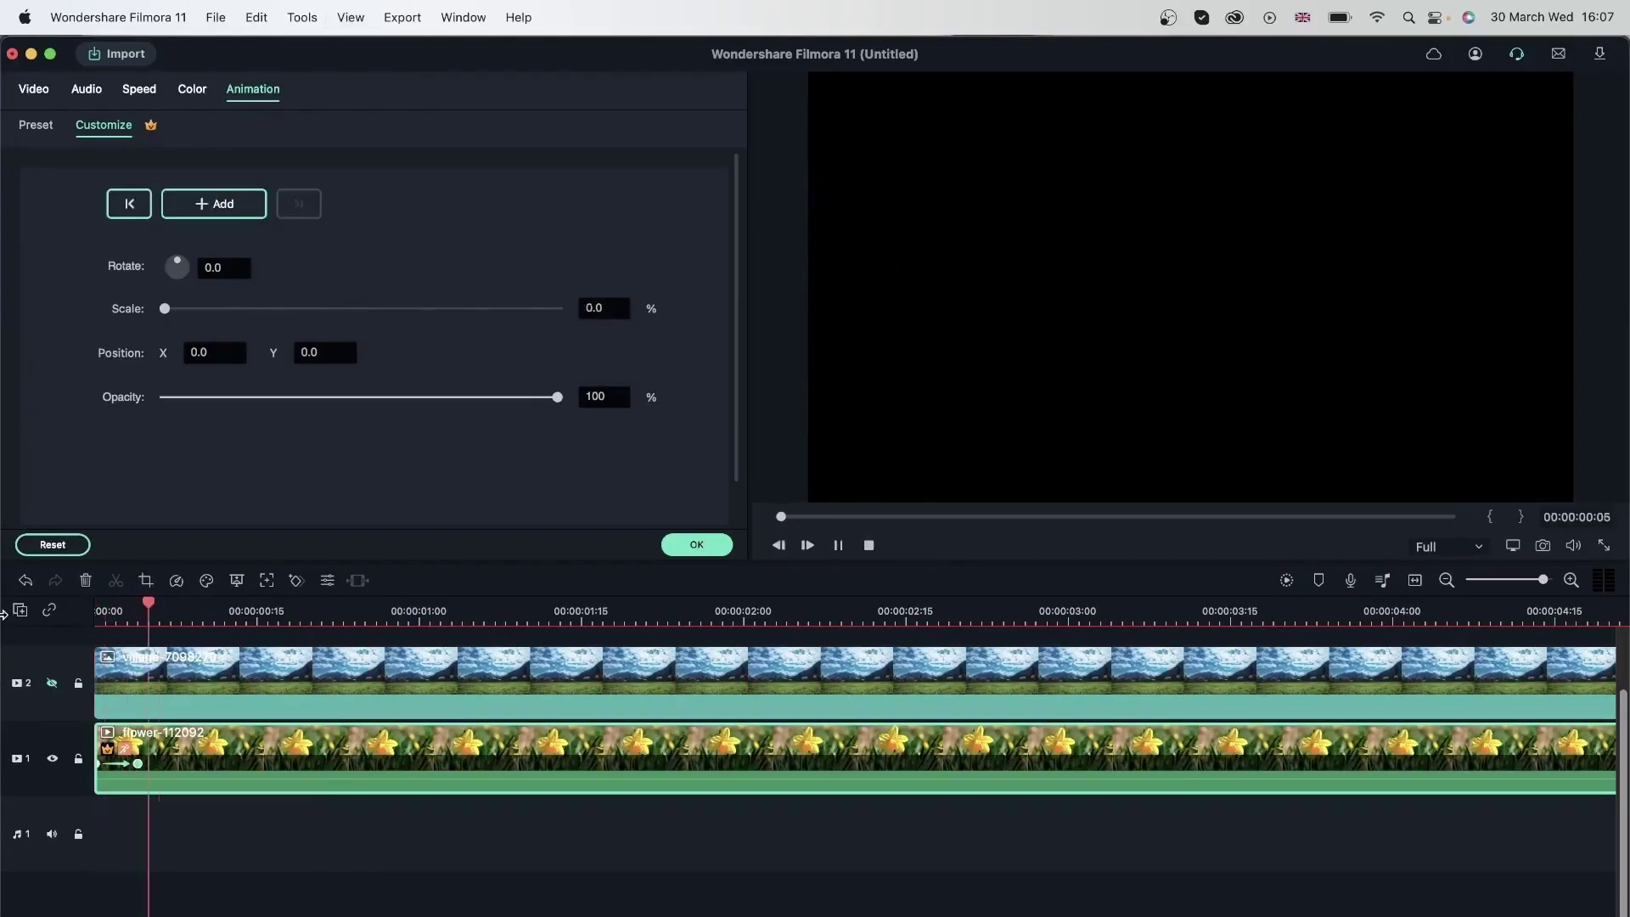
key("space")
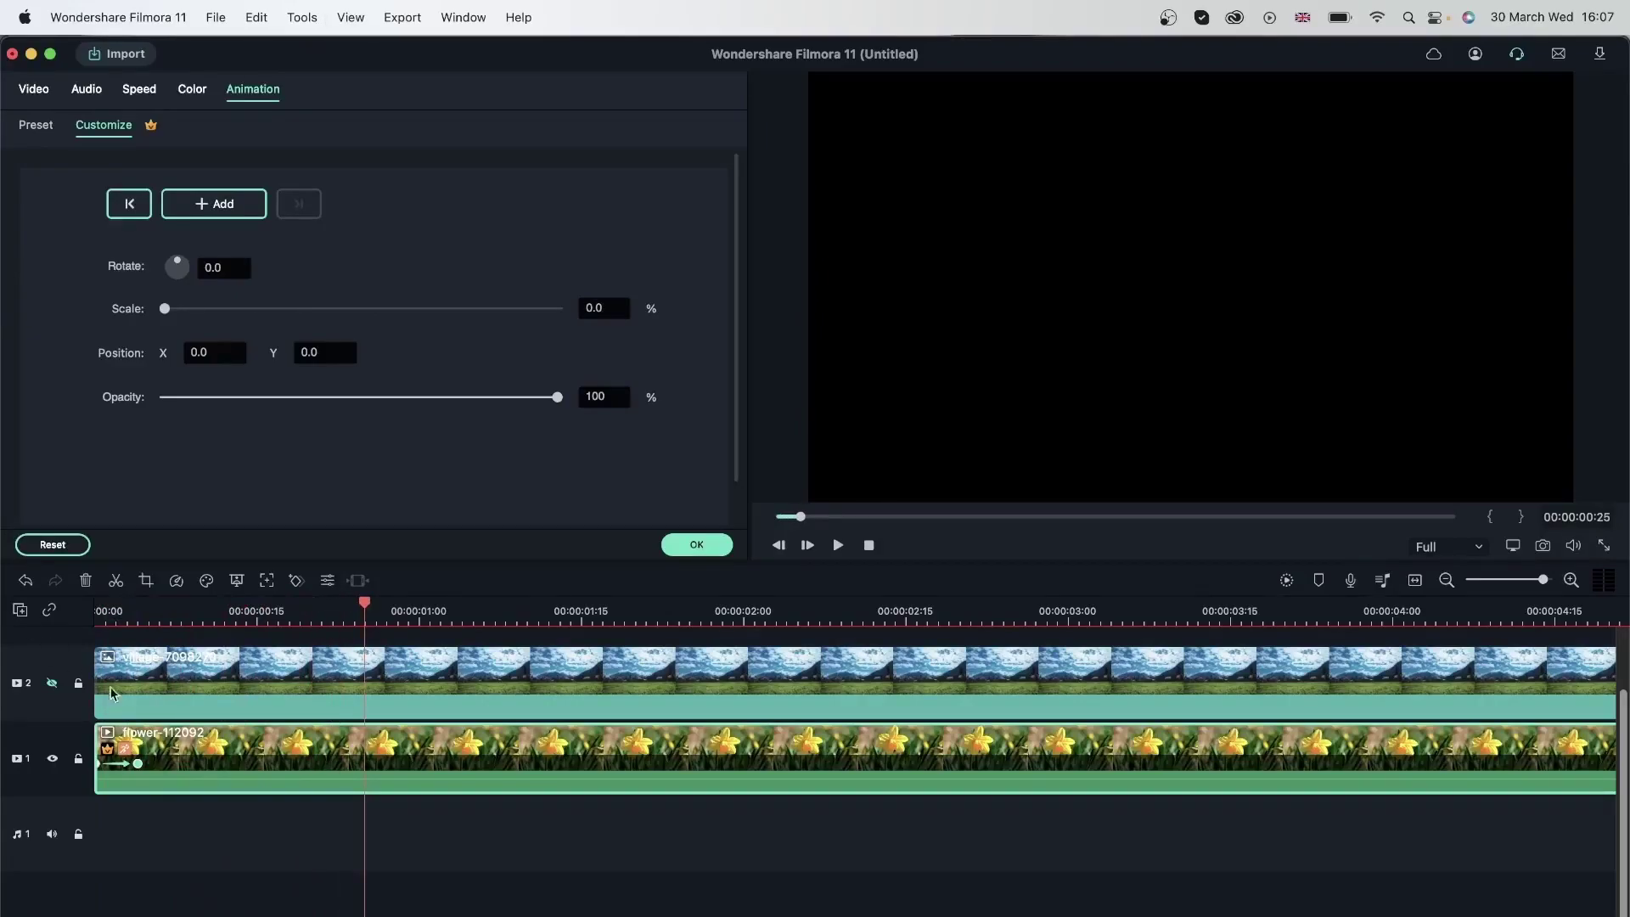
Step: Lengthen the flower clip's shrinking animation by moving its end keyframe just past the four-second mark, and preview it from the start
left_click_drag(143, 767, 1469, 763)
left_click(183, 606)
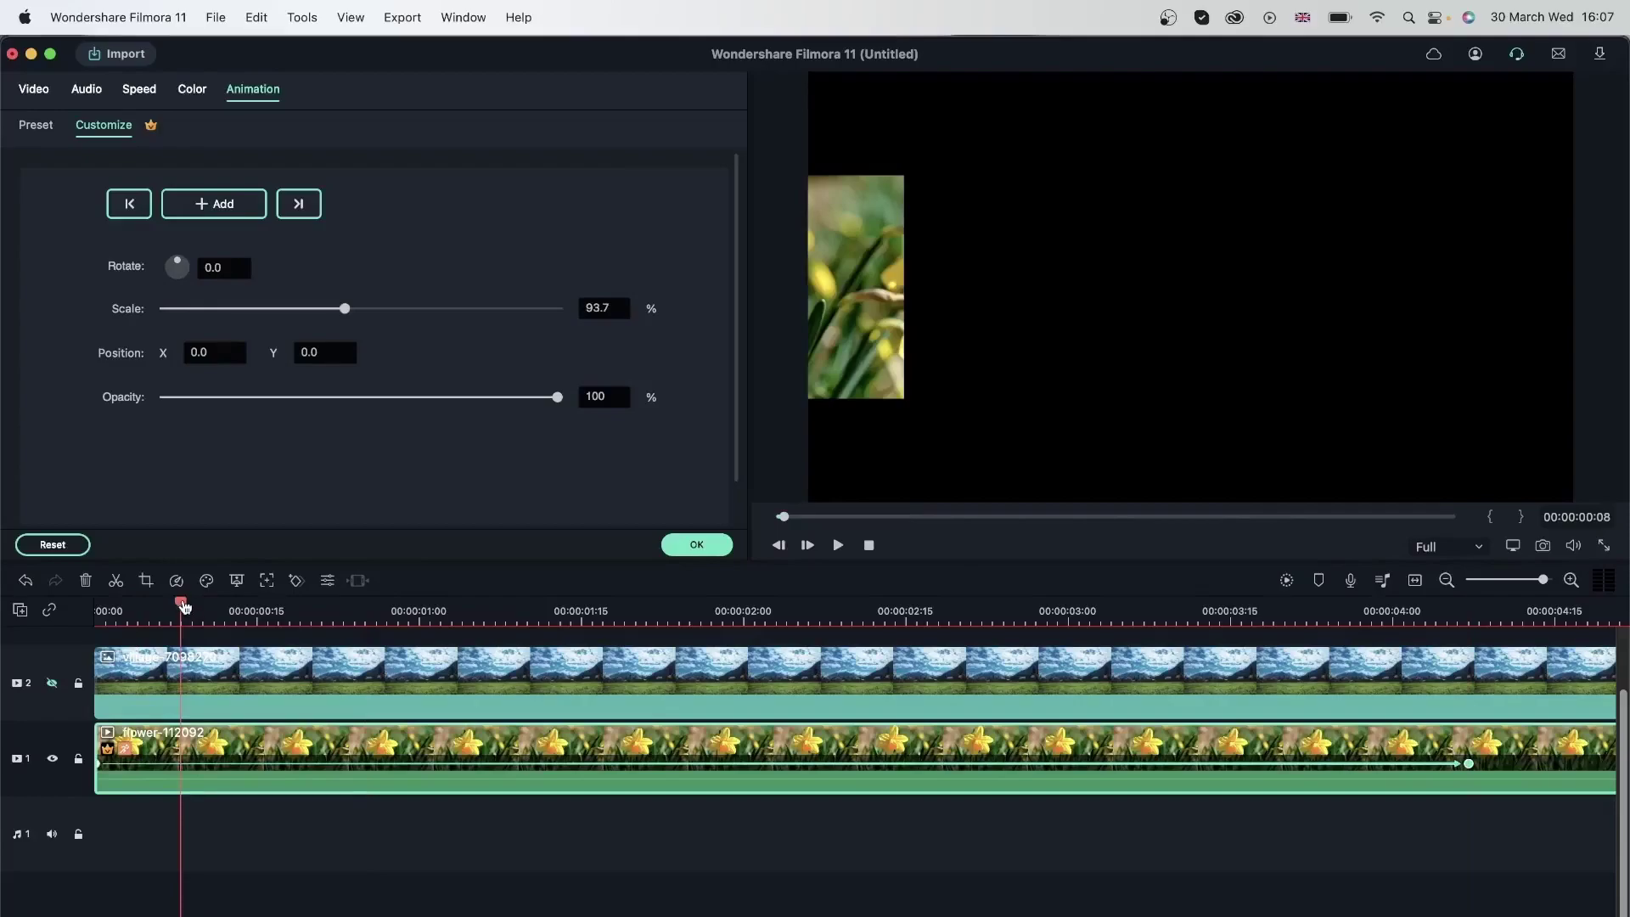
left_click_drag(184, 606, 14, 615)
key("space")
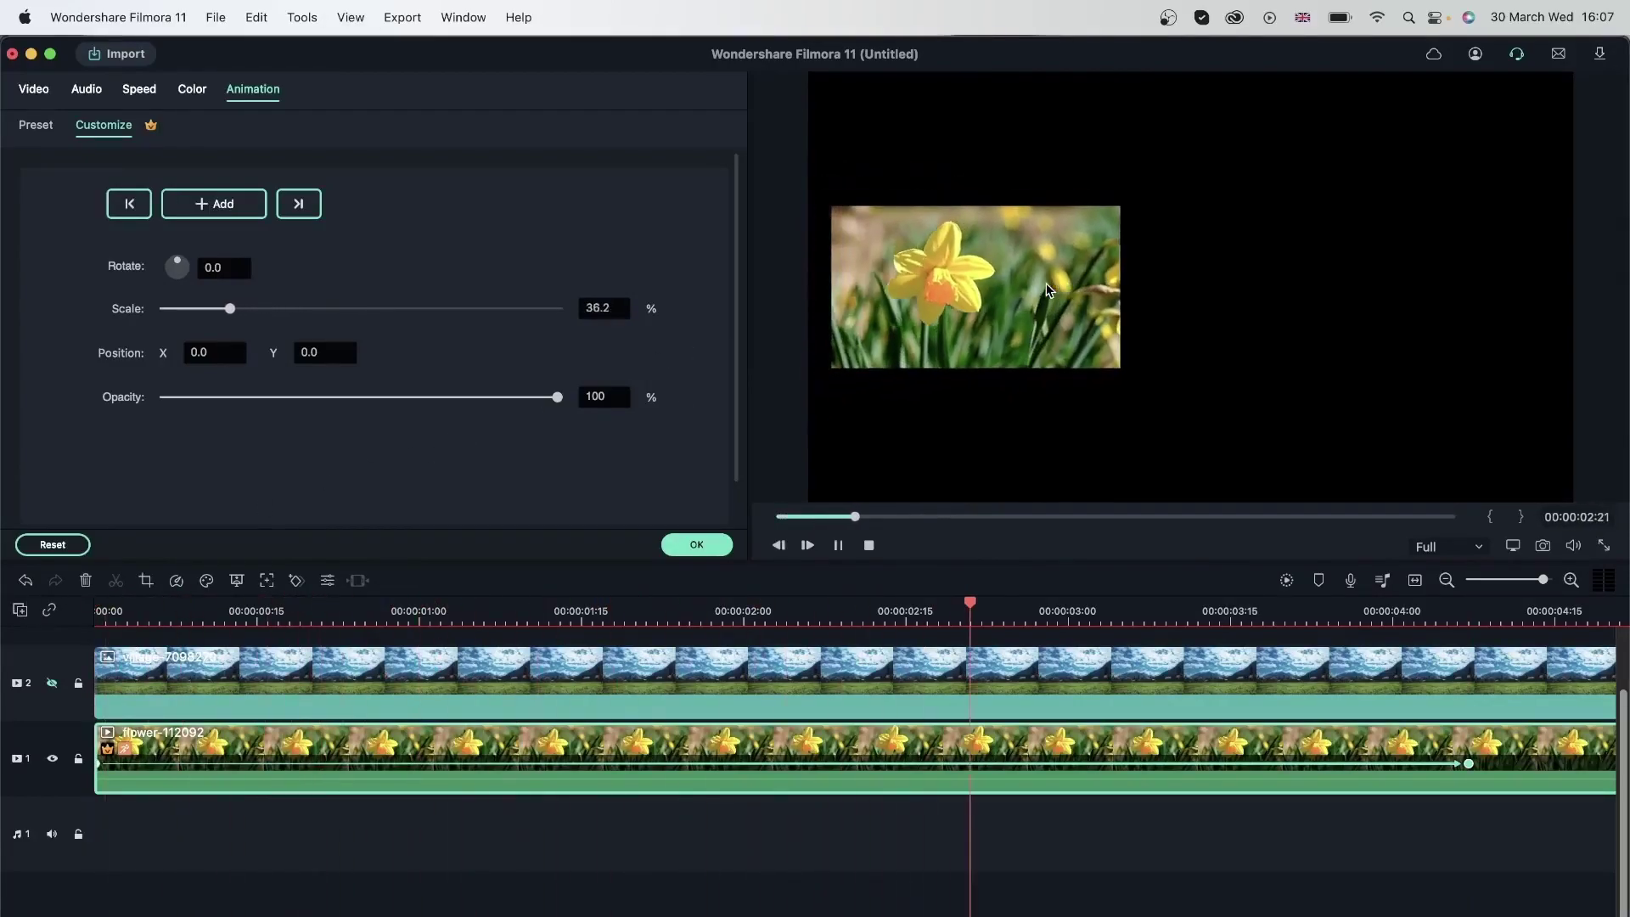
key("space")
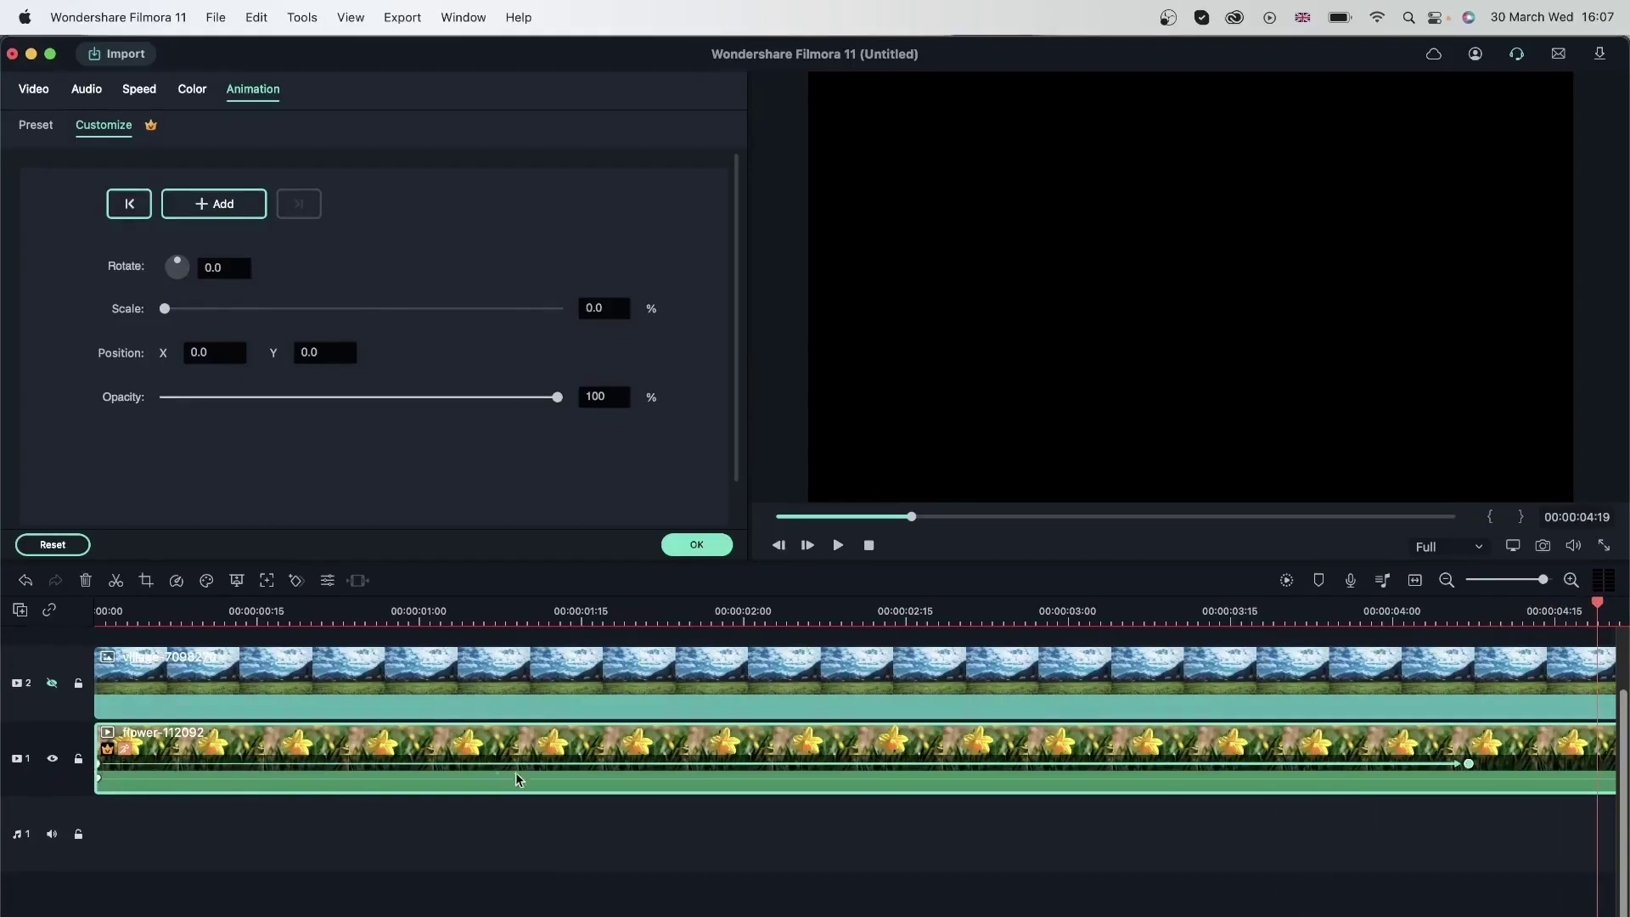
left_click_drag(1469, 763, 1473, 841)
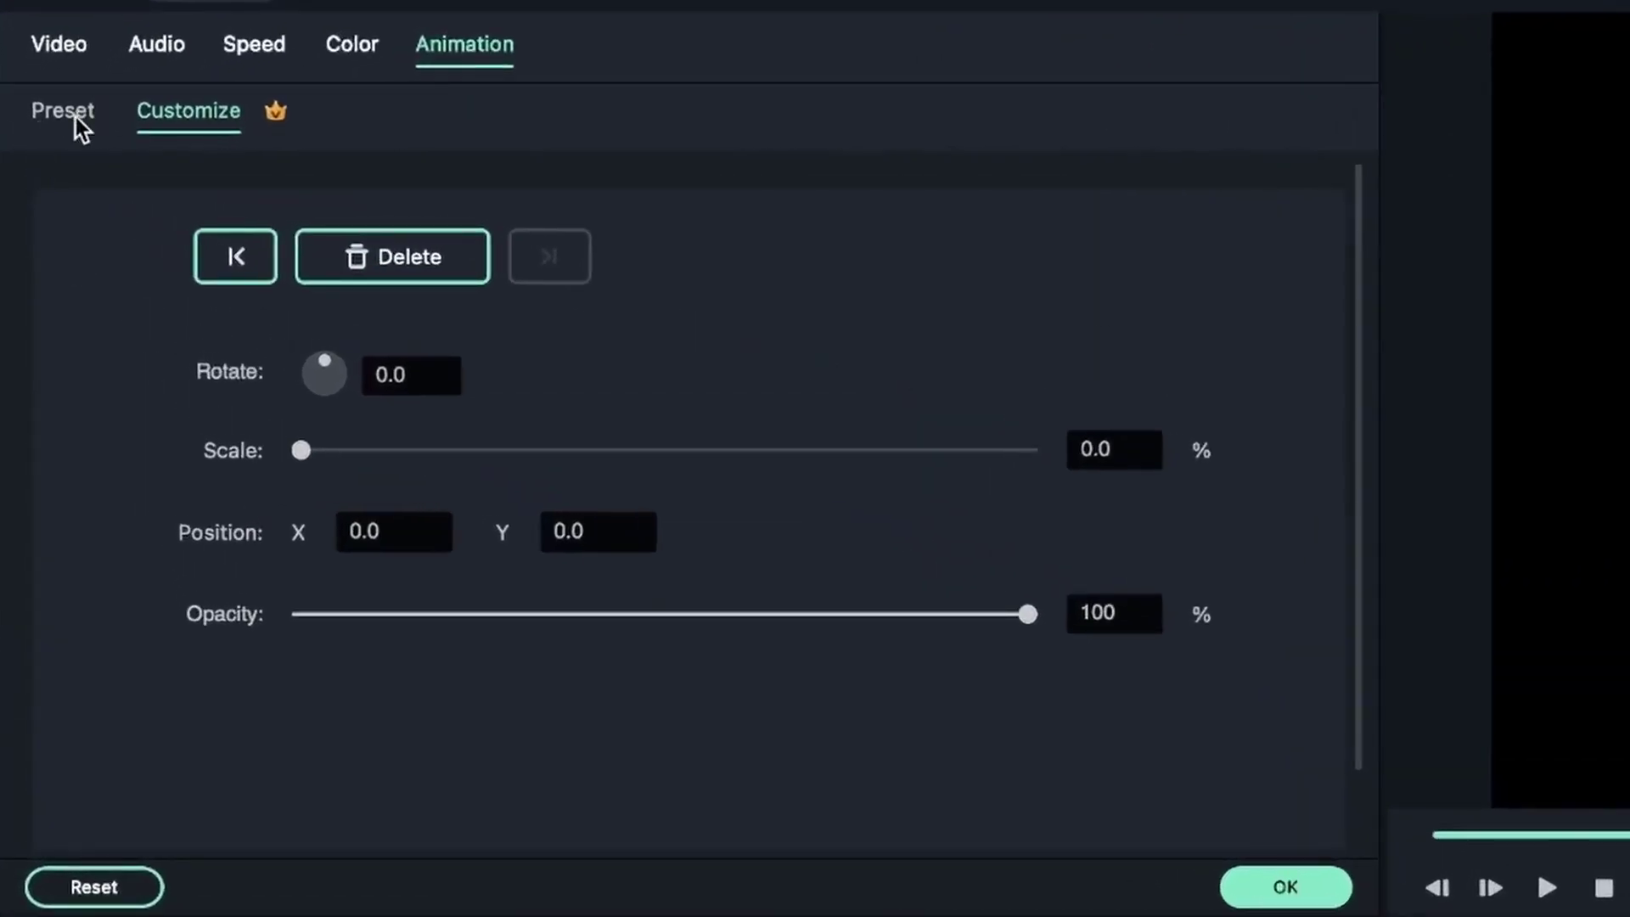
Step: Apply the Fade out preset animation to the village clip and extend its end keyframe to 00:00:02:14
left_click(30, 122)
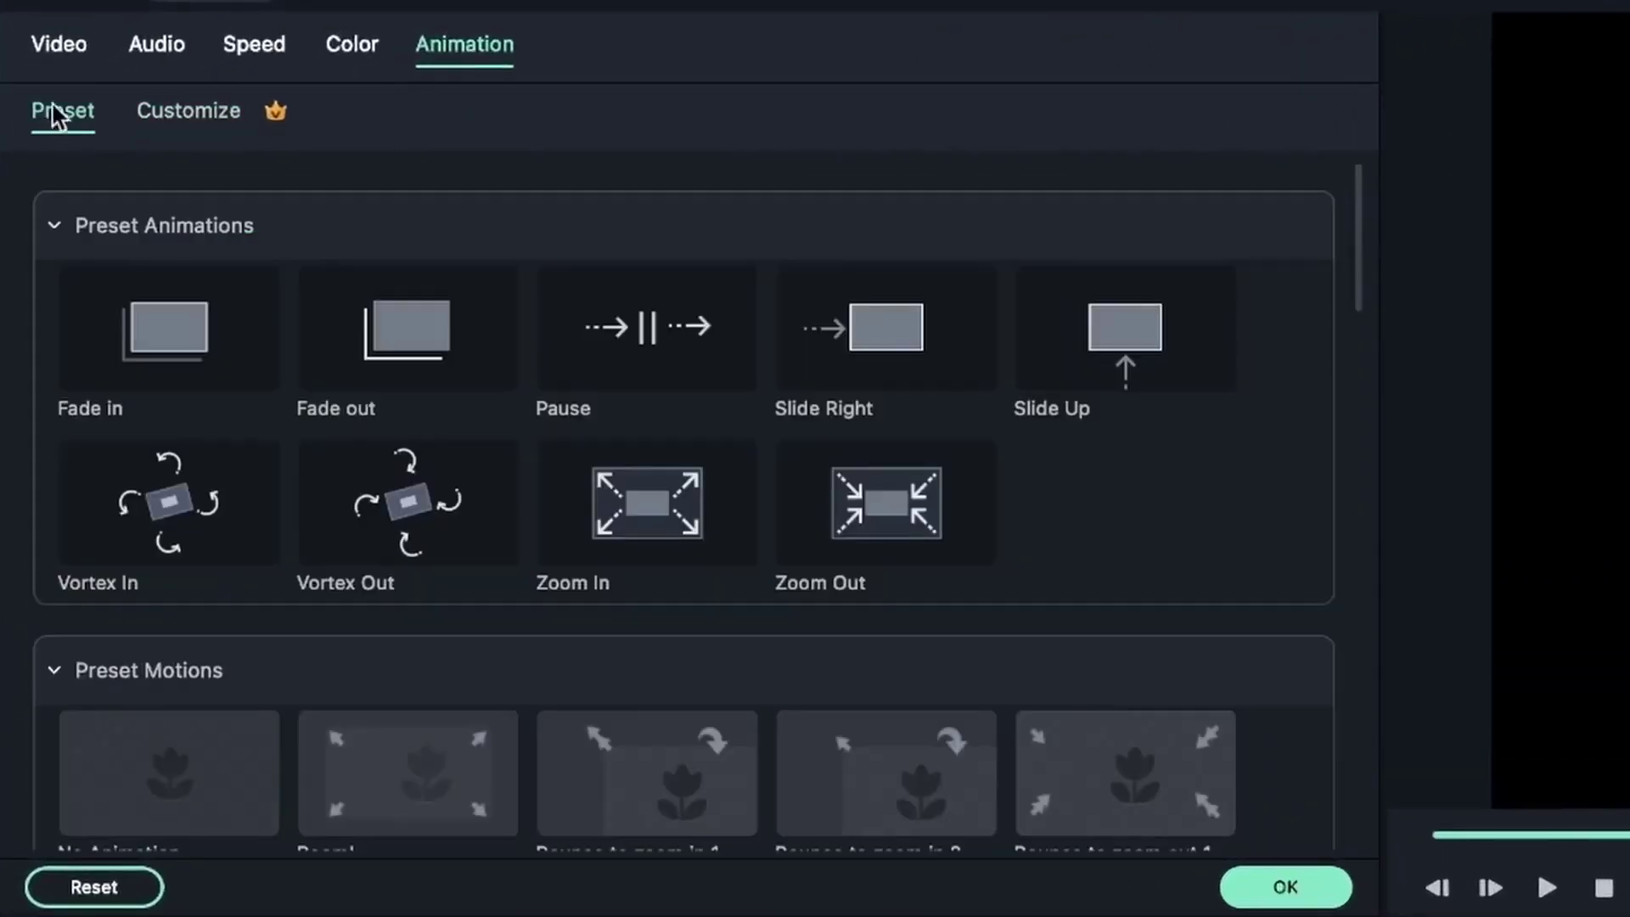
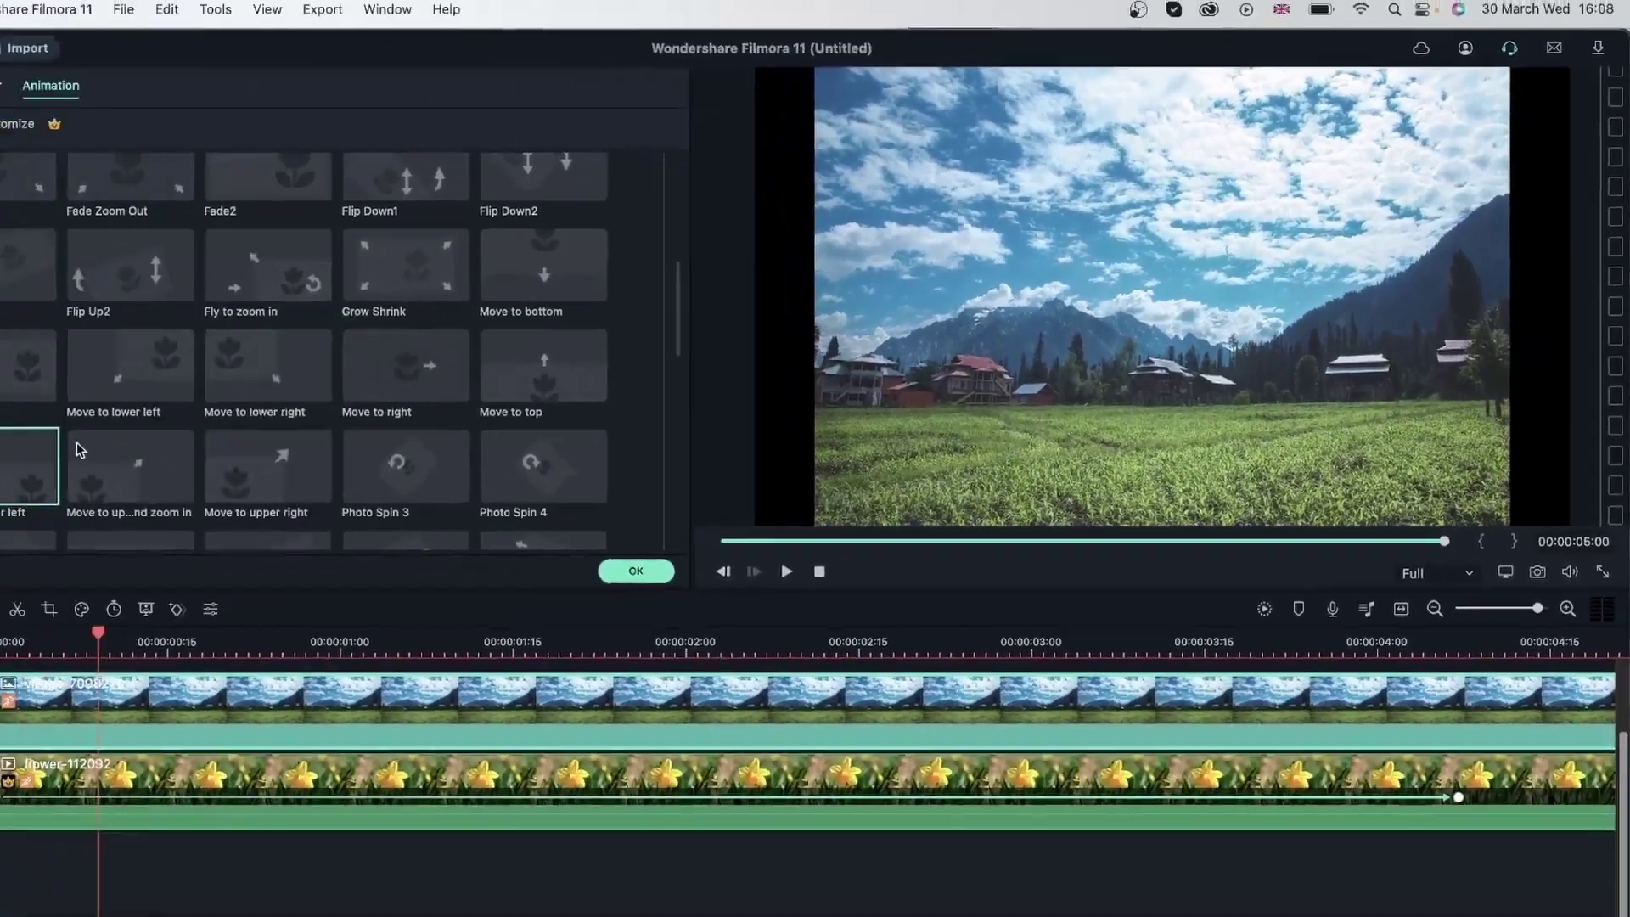
scroll(121, 463, "up", 10)
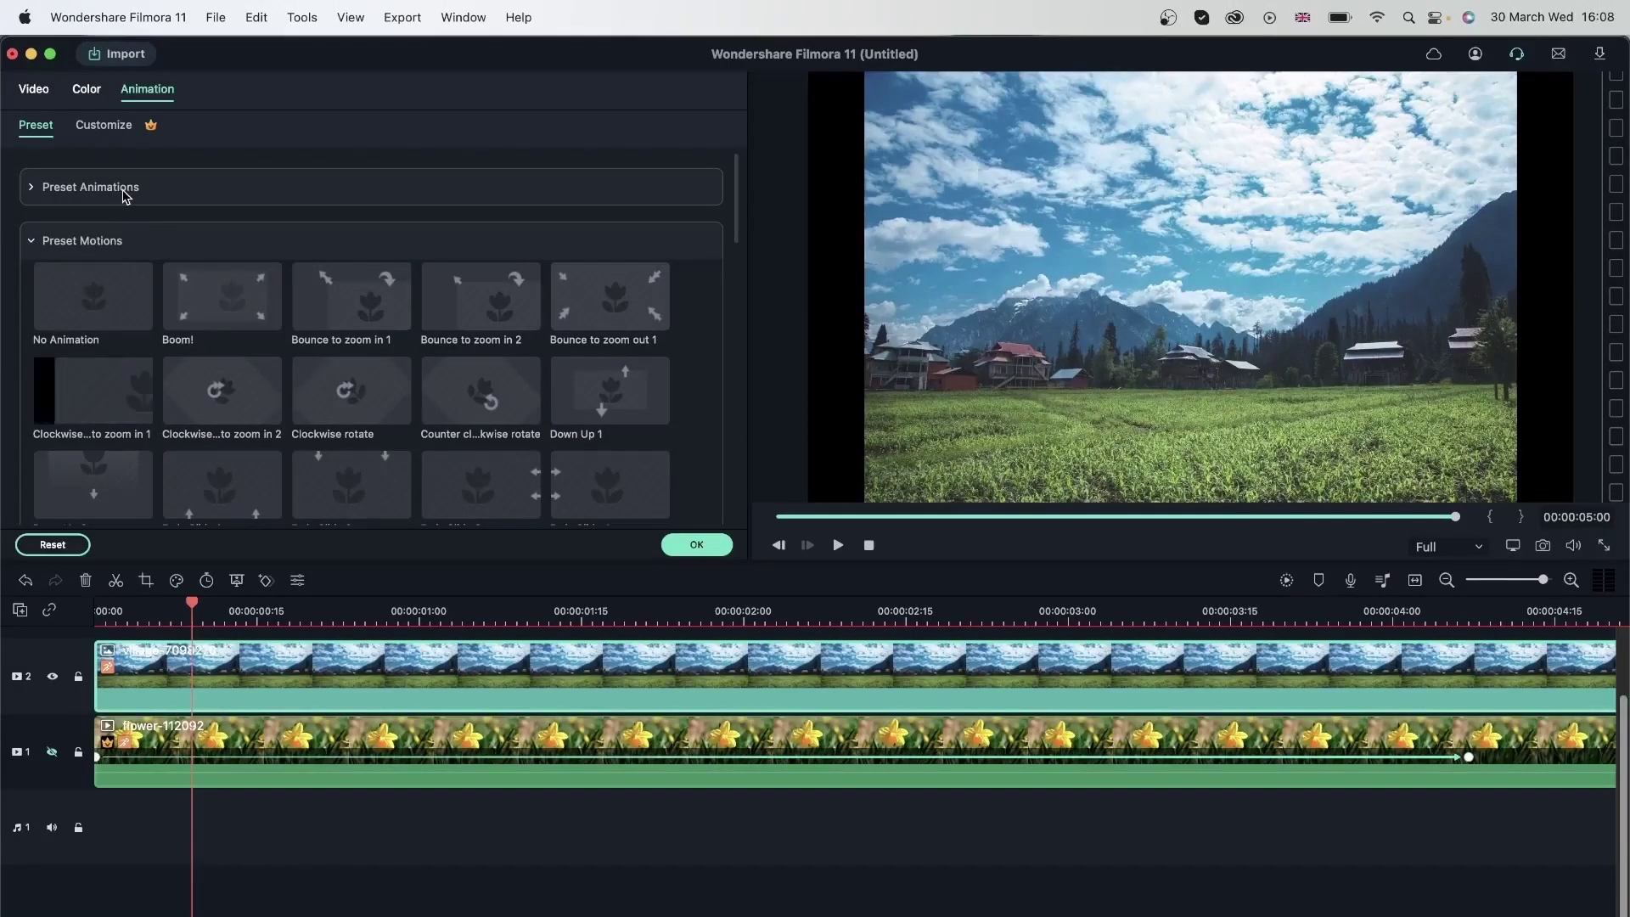
left_click(127, 194)
left_click(239, 253)
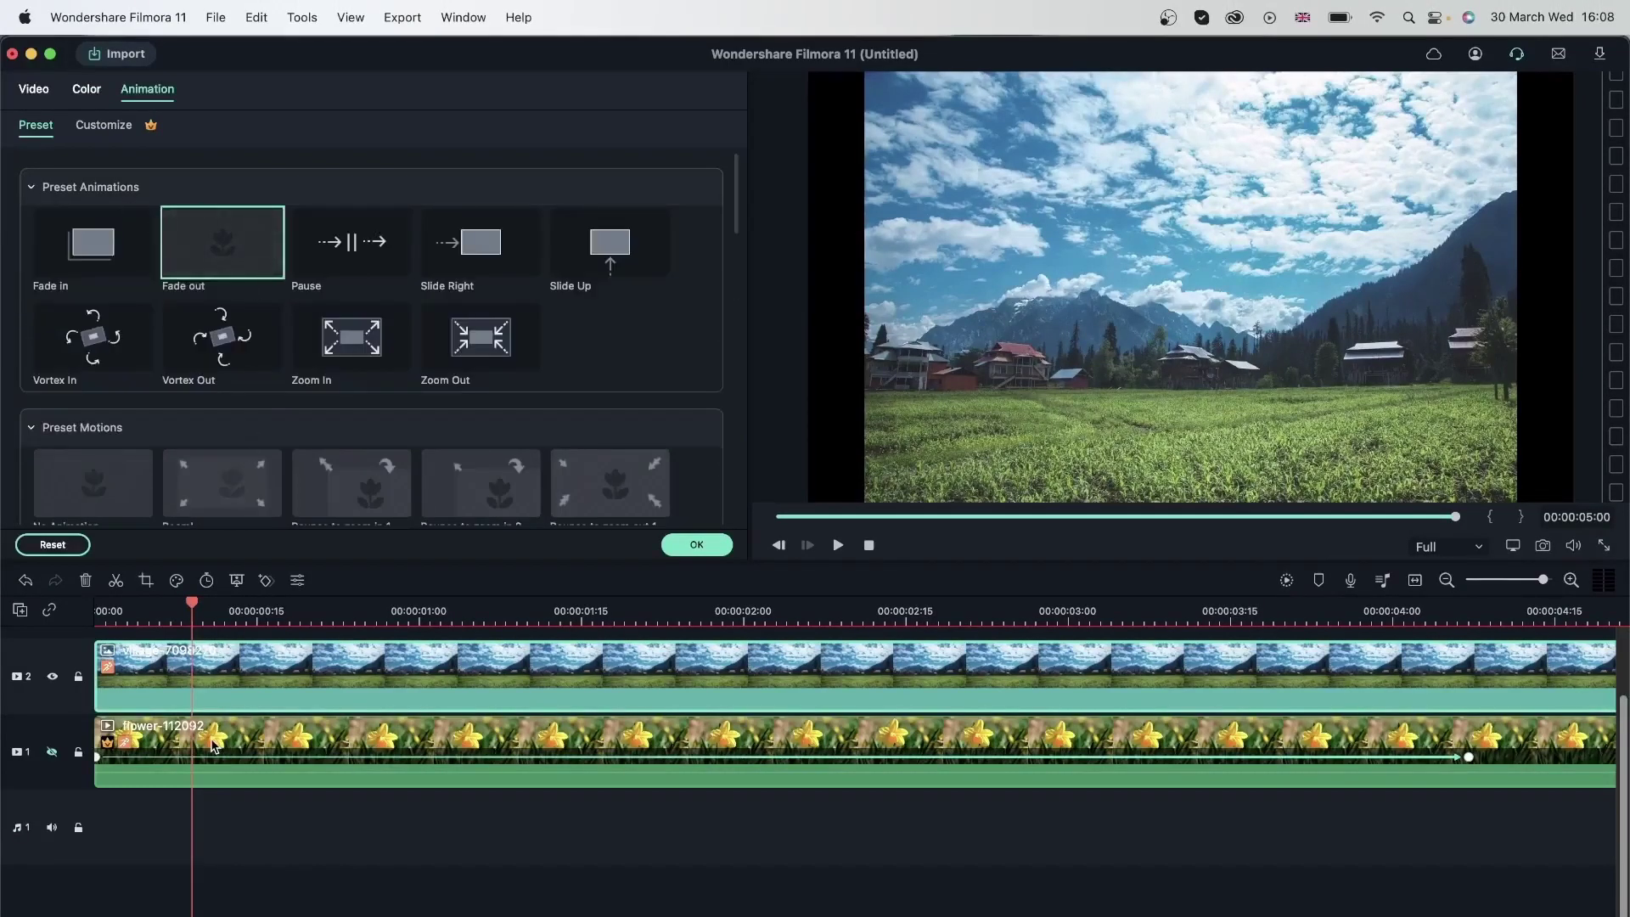
left_click(309, 699)
left_click(895, 702)
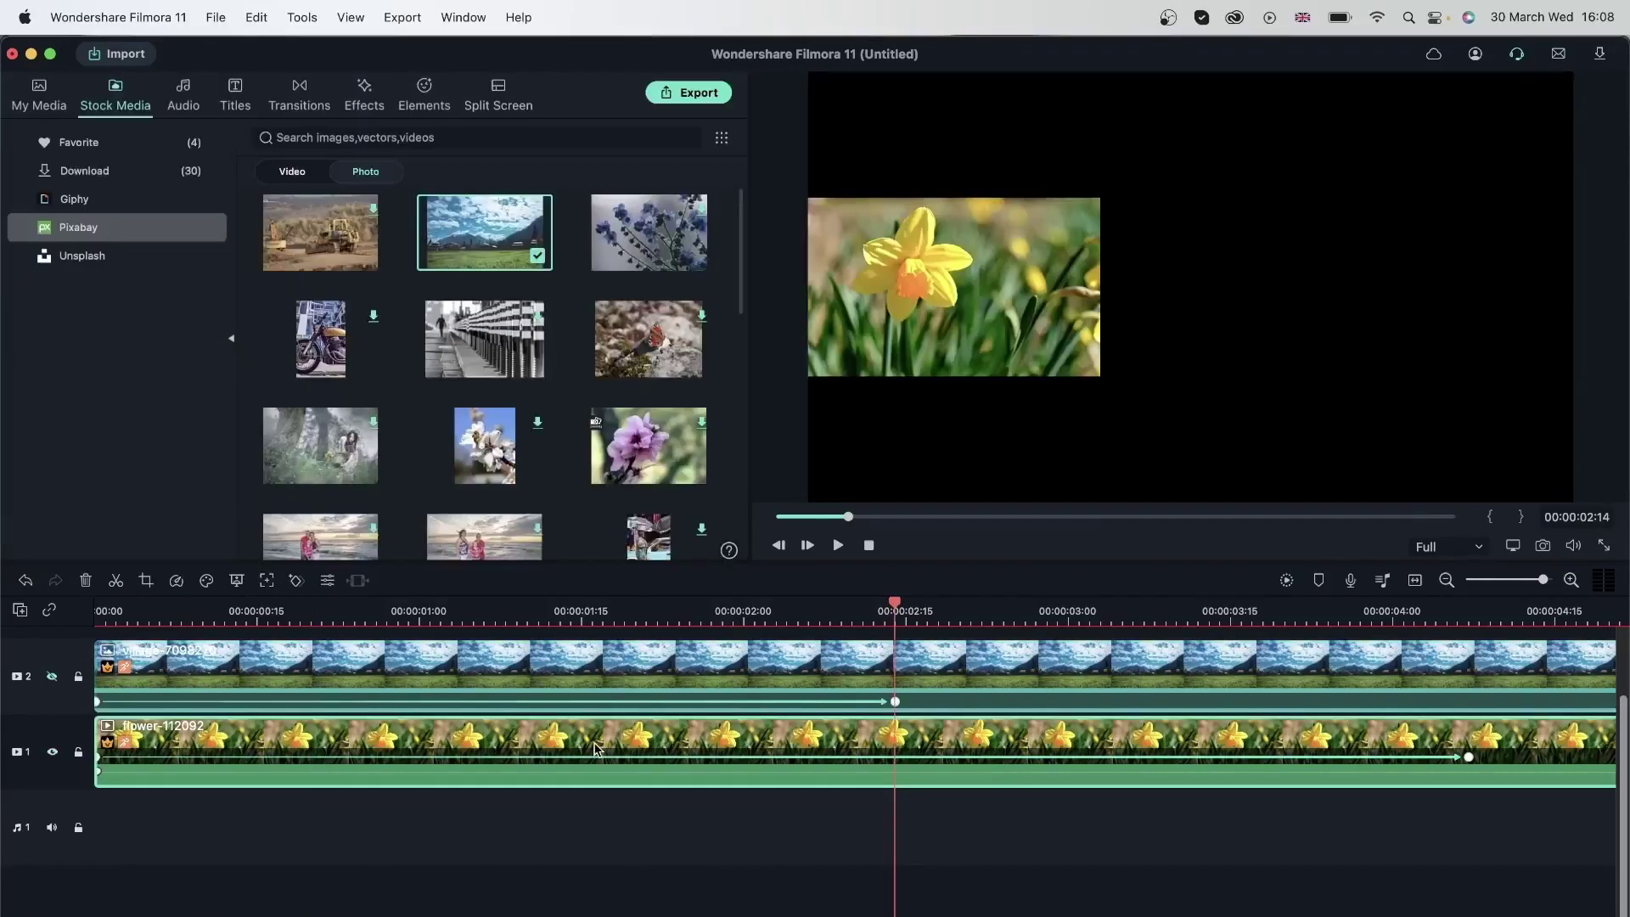
Step: Reset all animation settings and keyframes on the flower clip and the village clip
double_click(599, 750)
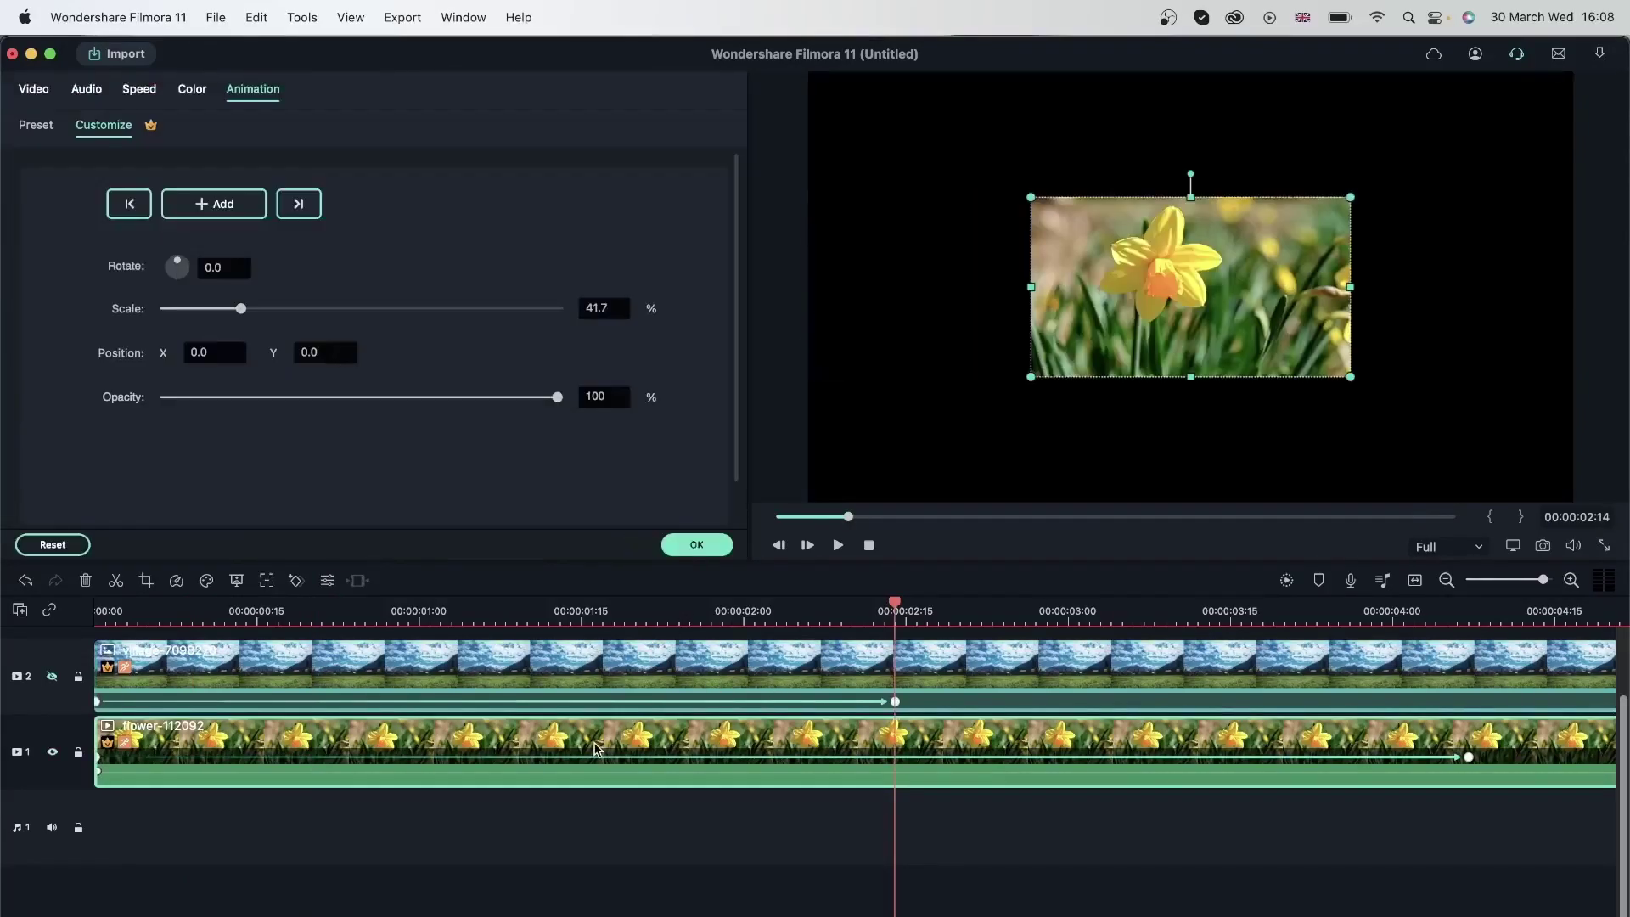
left_click(52, 545)
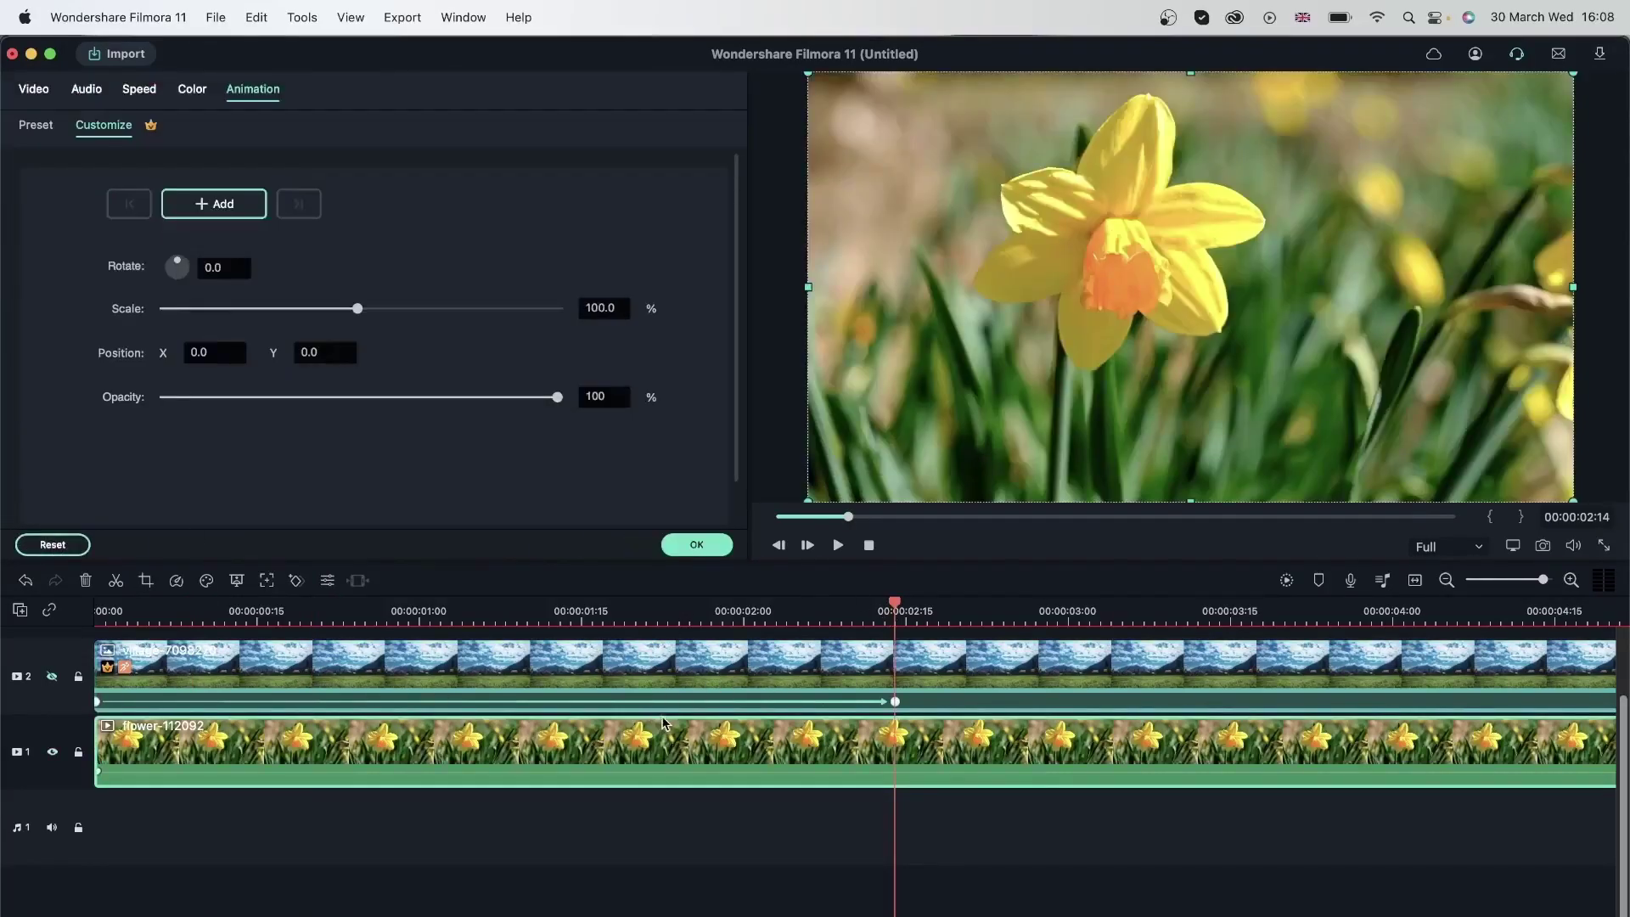
left_click(103, 667)
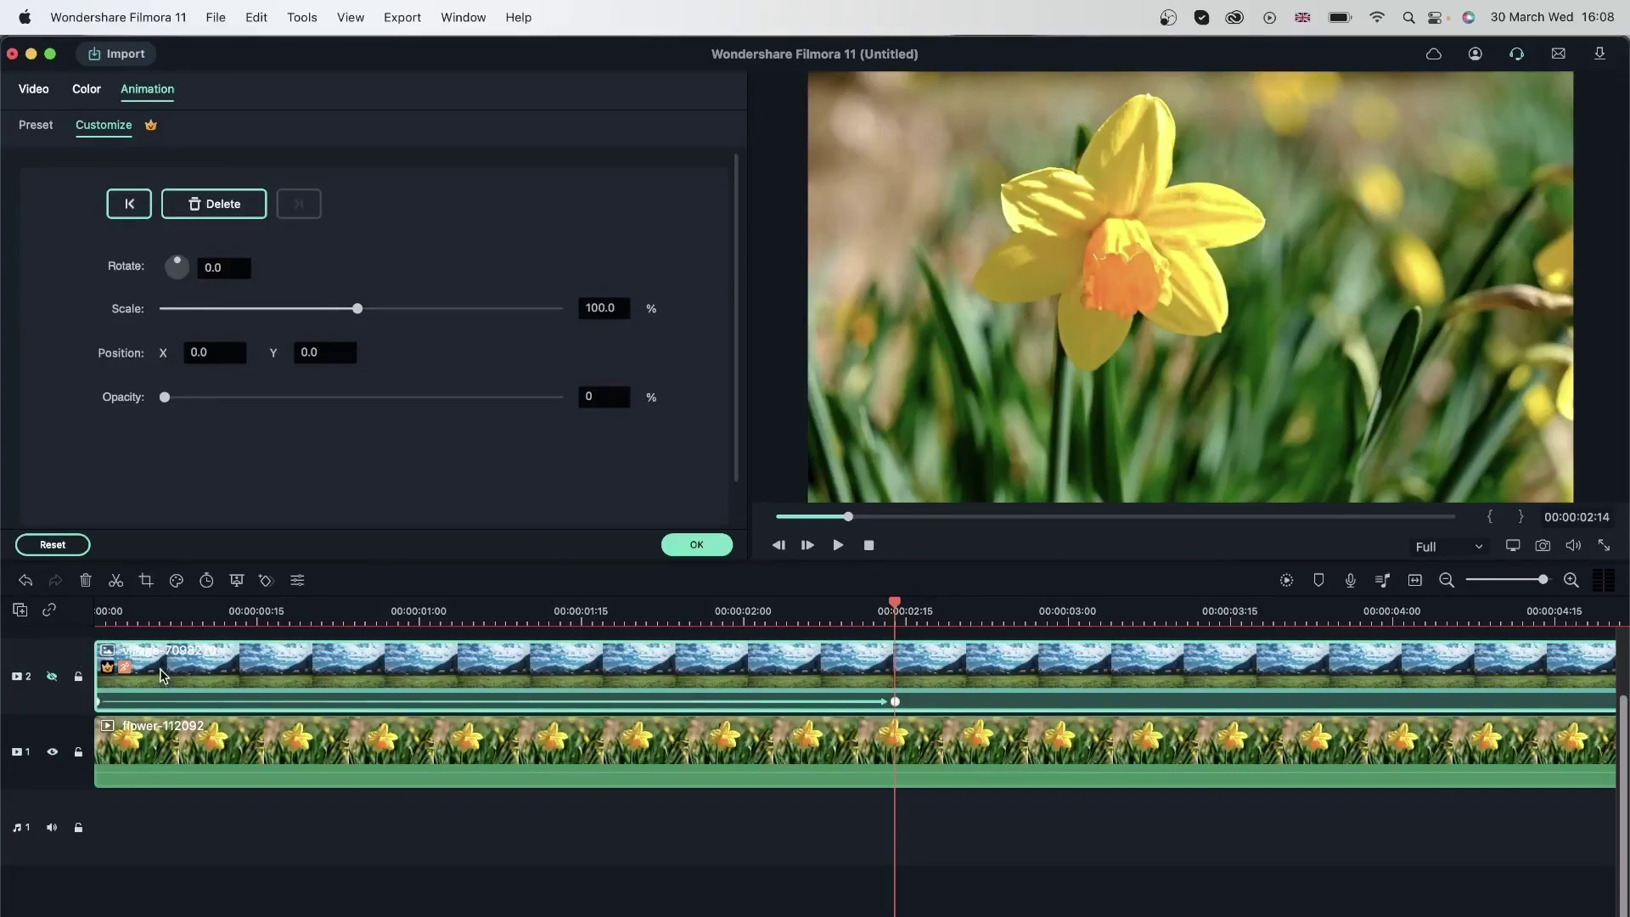
left_click(61, 547)
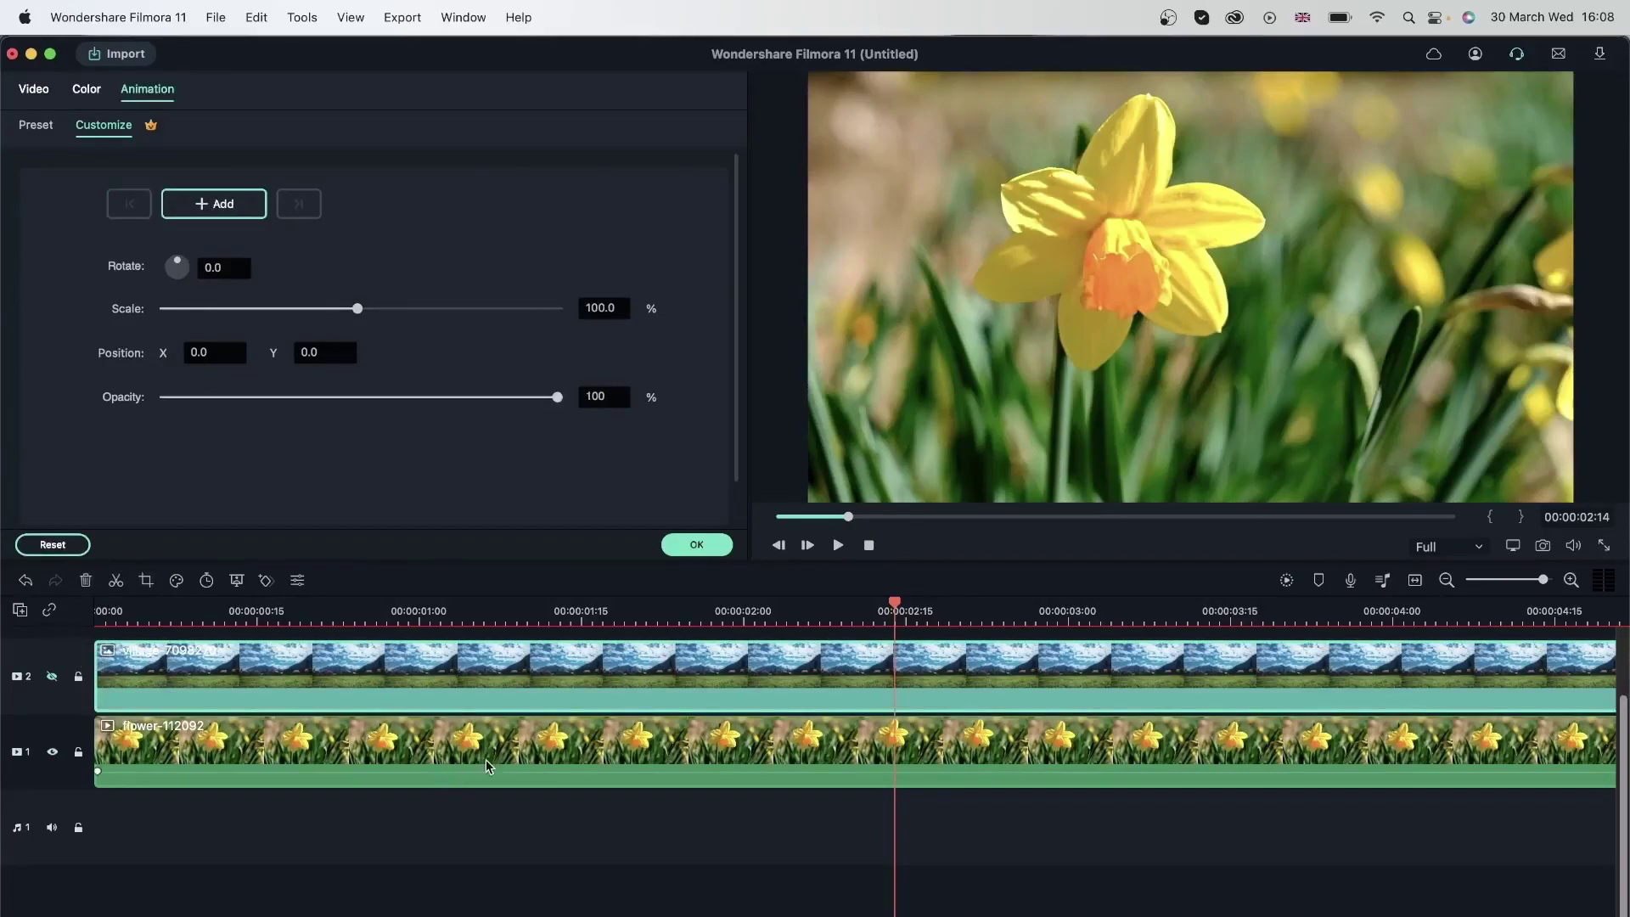
Step: Compare the flower clip's basic transform settings with its custom animation settings at 00:00:00:13
left_click(903, 758)
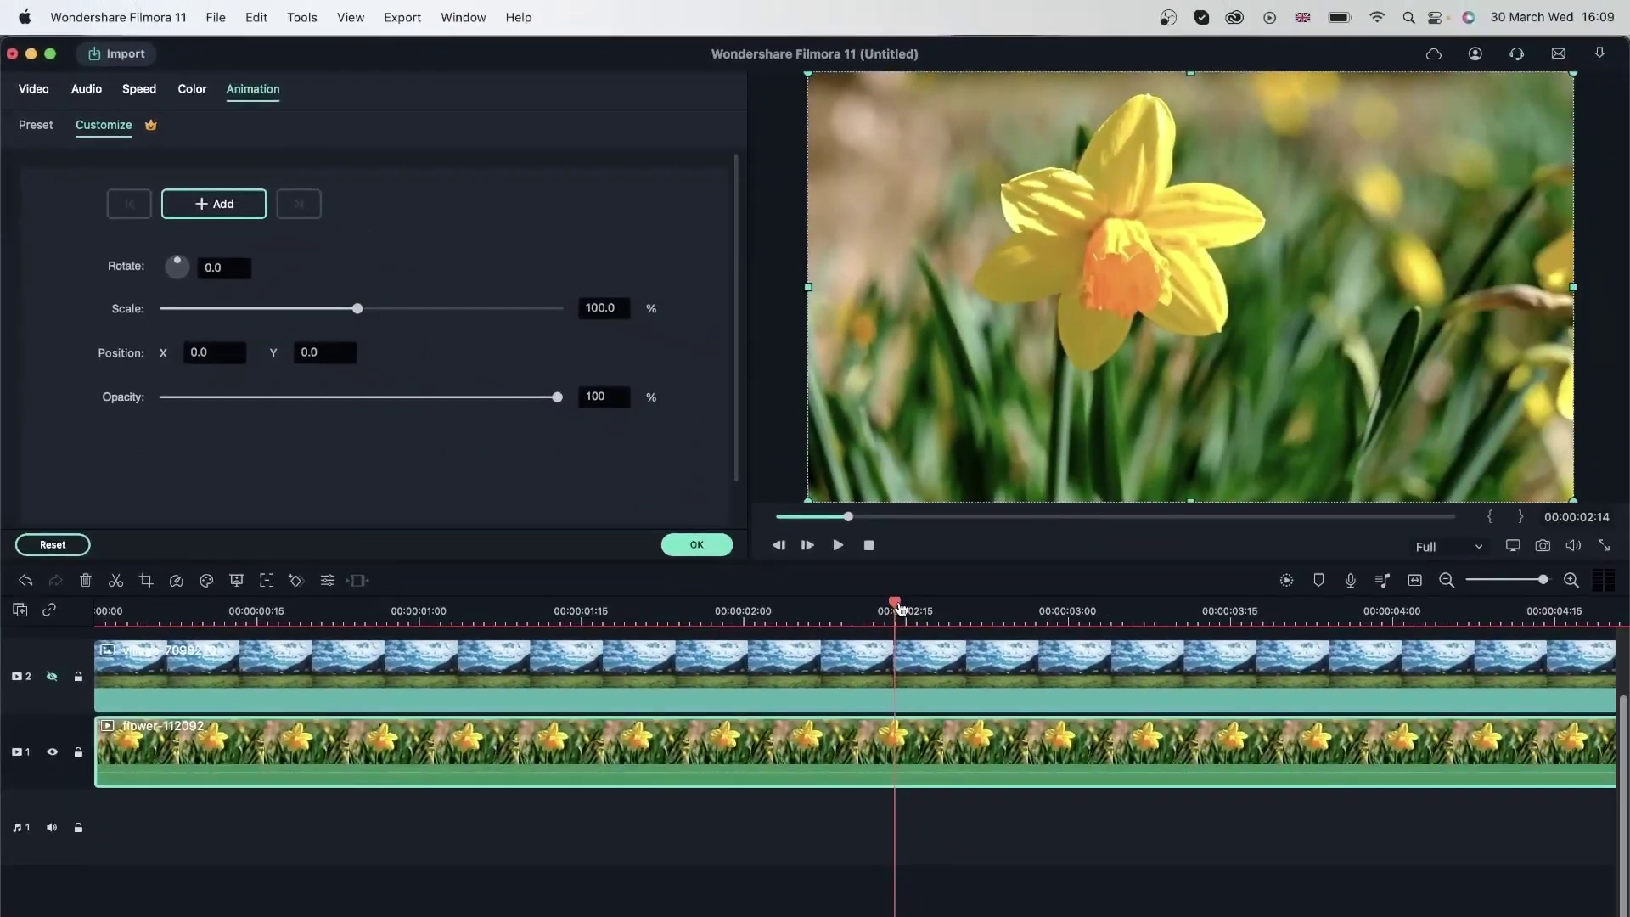
left_click_drag(894, 607, 268, 632)
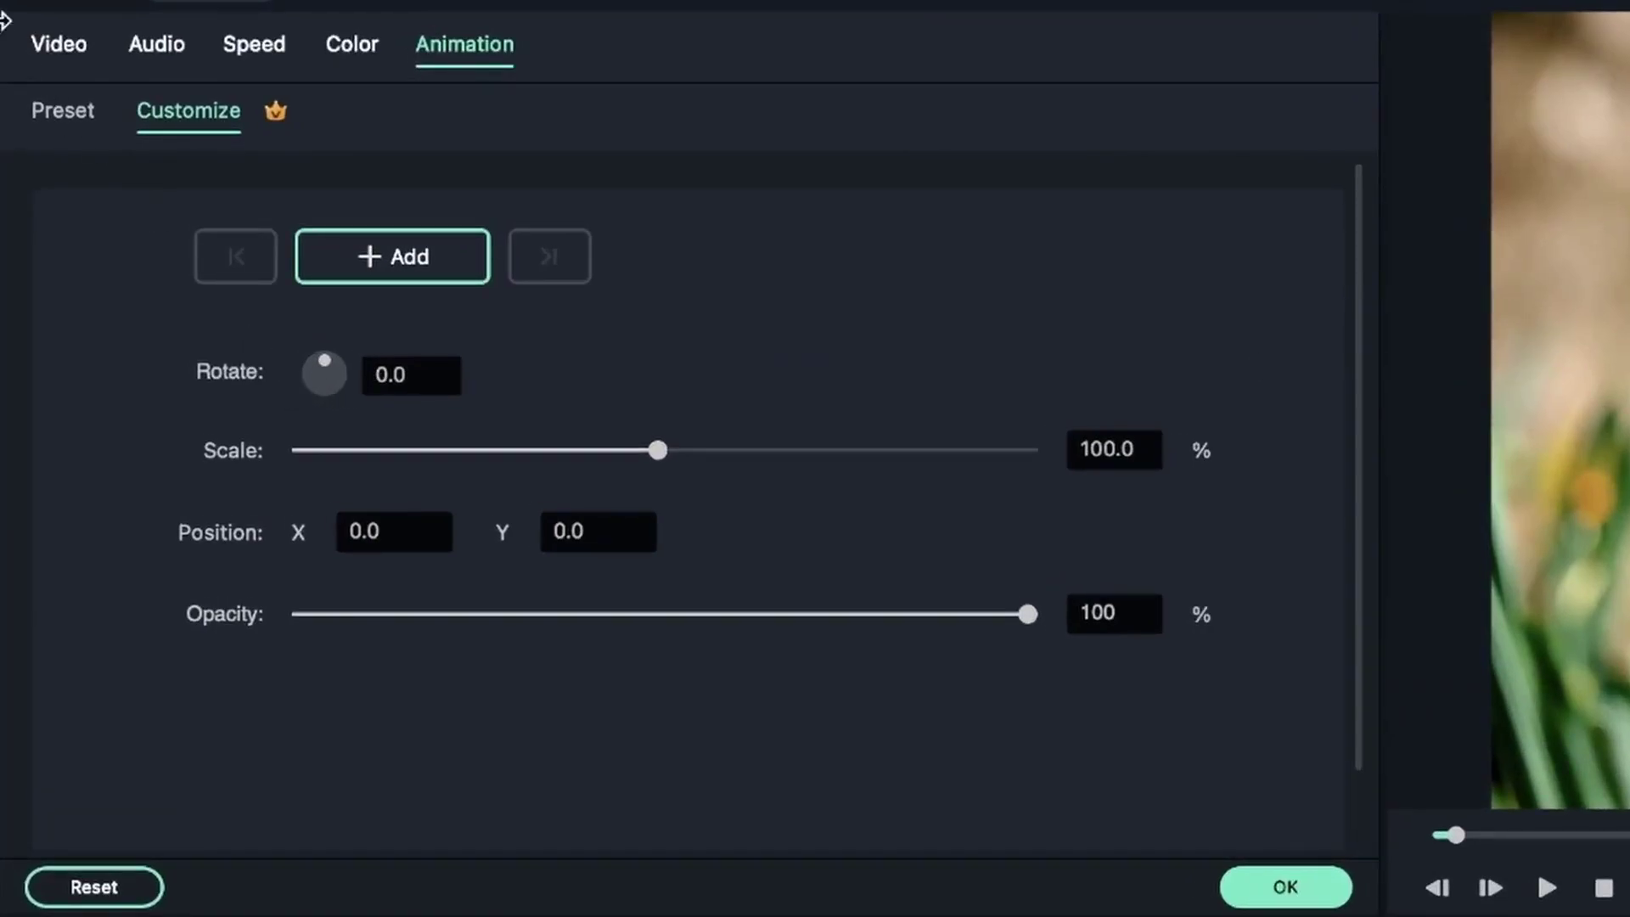
left_click(51, 46)
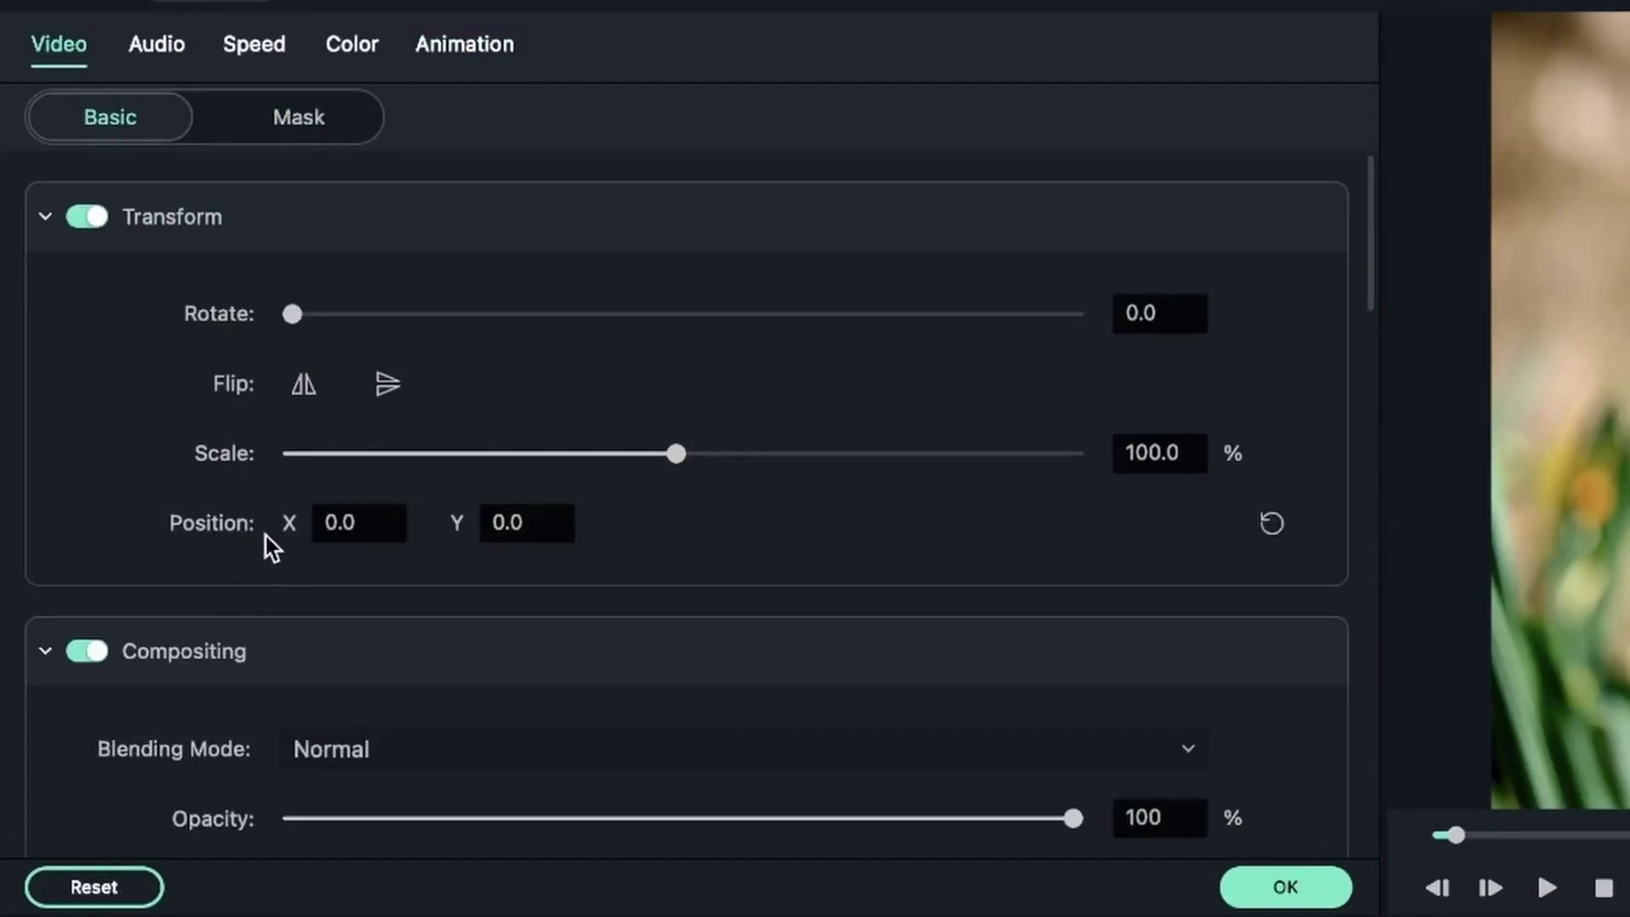
left_click(464, 47)
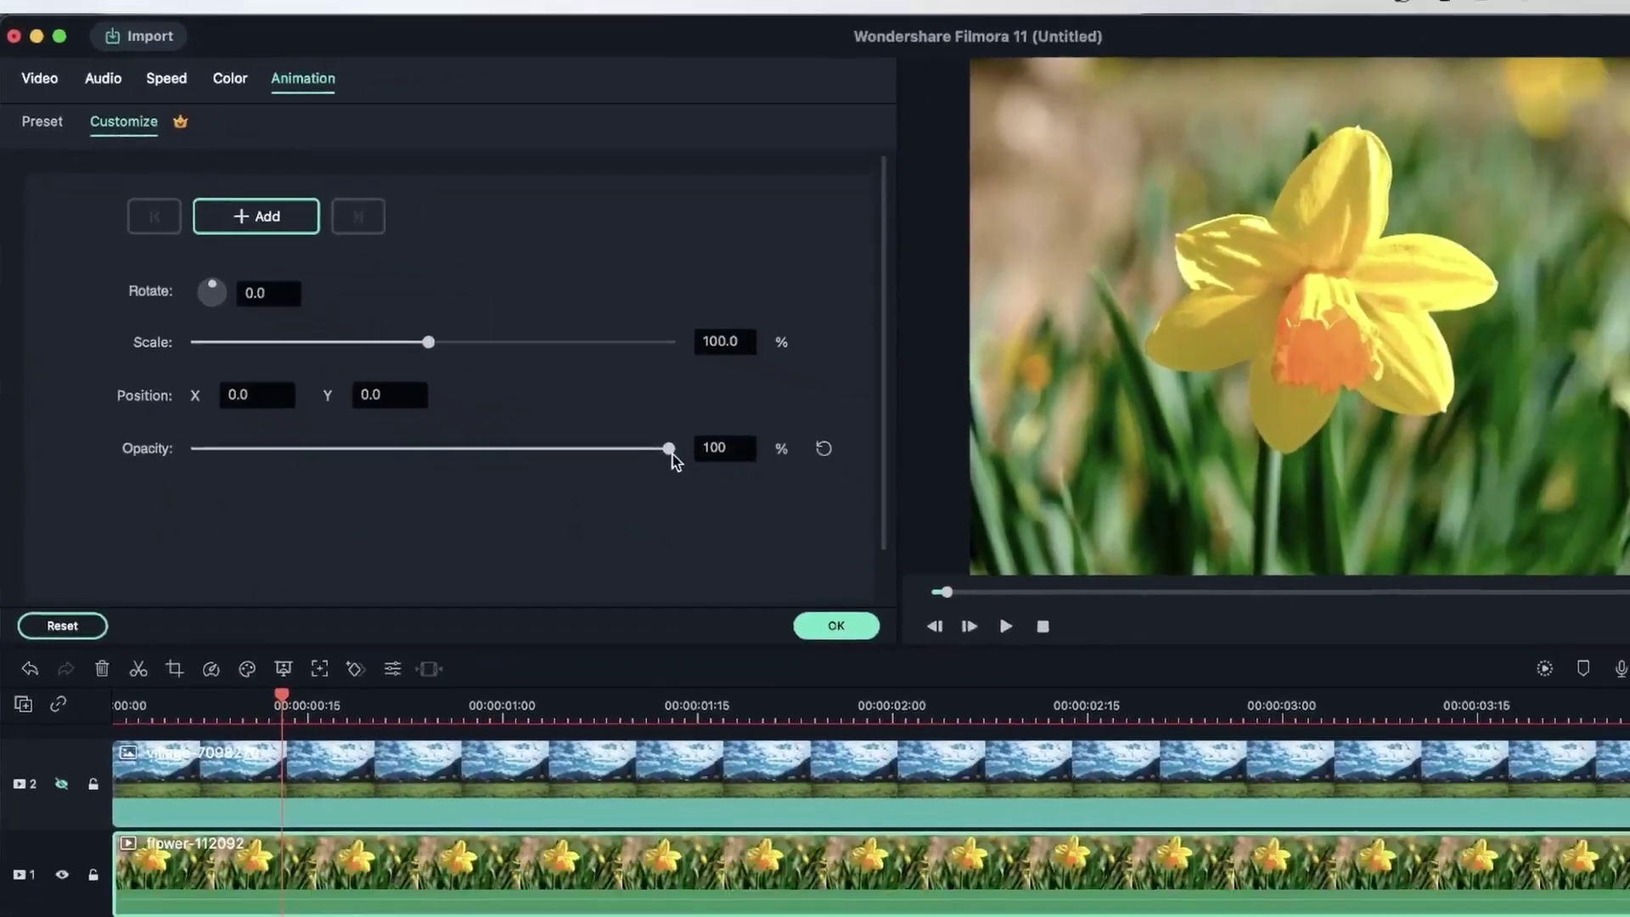
Step: Try lowering the flower clip's opacity at 00:00:00:13 and restoring it to 100 %, and delete the resulting keyframe
left_click_drag(1030, 615, 267, 635)
left_click_drag(163, 398, 716, 478)
left_click_drag(557, 397, 645, 405)
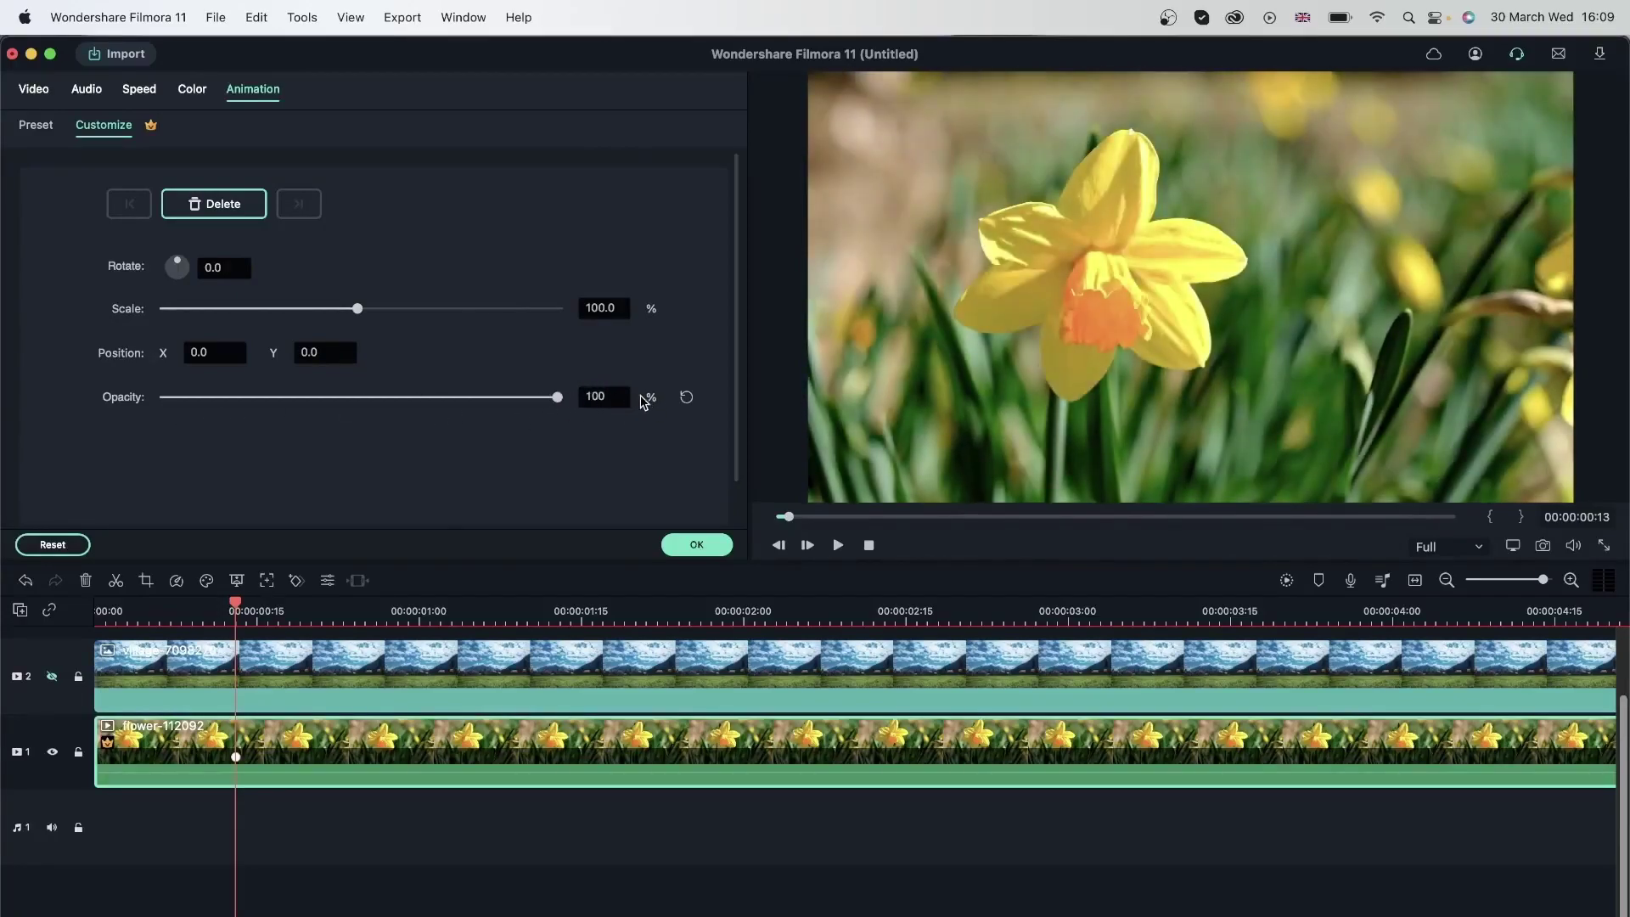
left_click(85, 580)
Step: Place markers on the flower clip at 00:00:01:04 and 00:00:03:23
left_click_drag(234, 606, 462, 630)
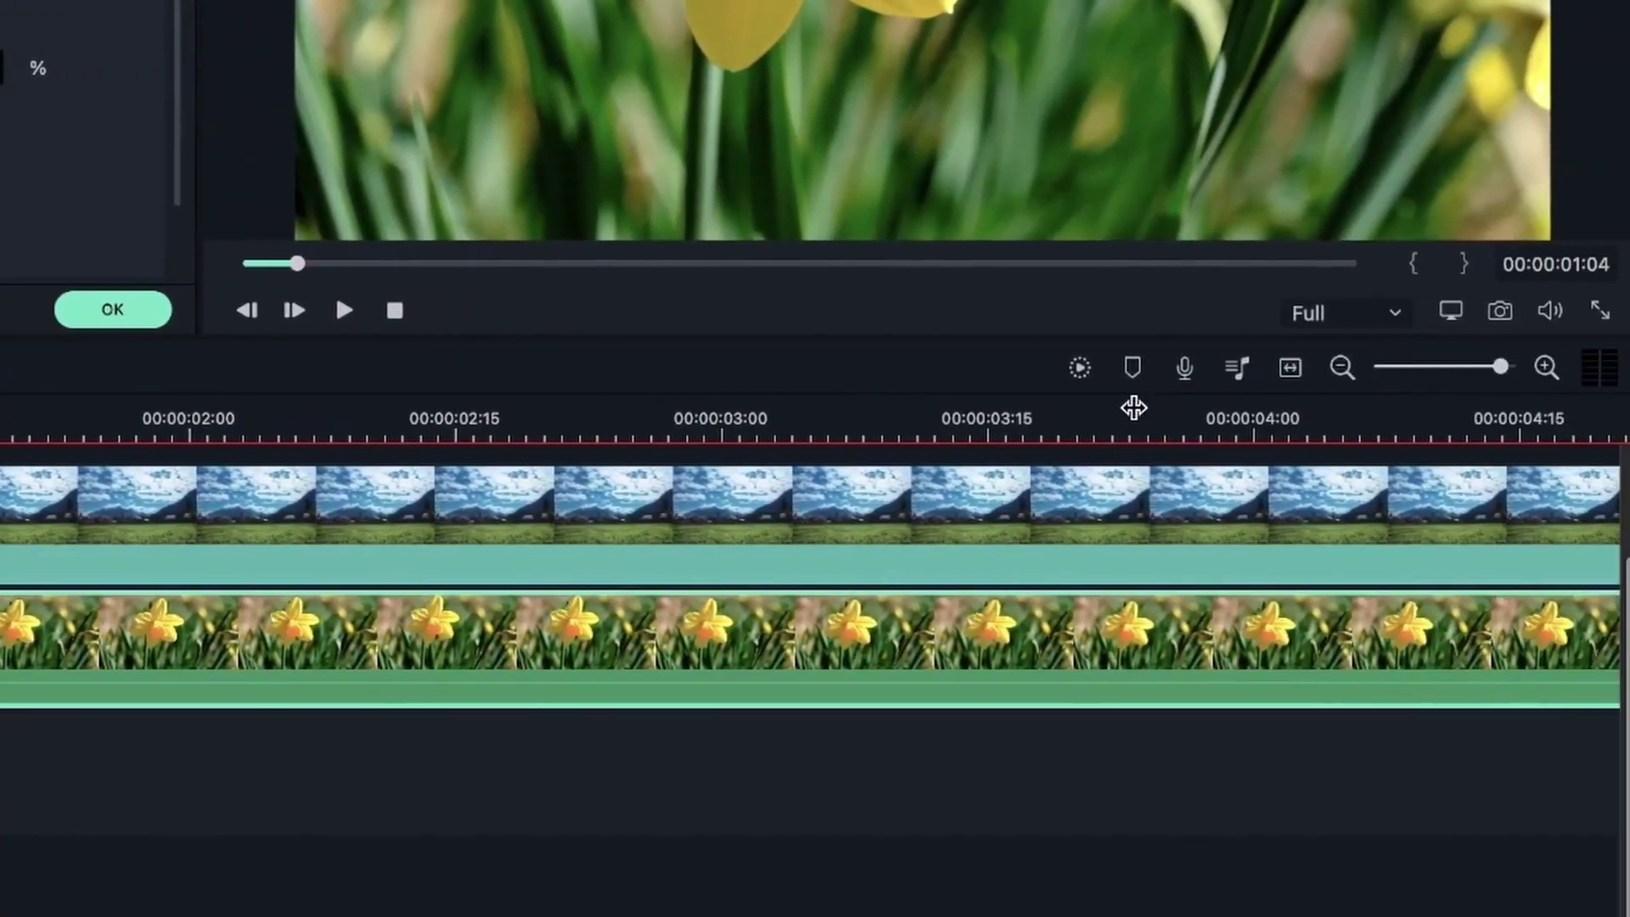
left_click(1132, 409)
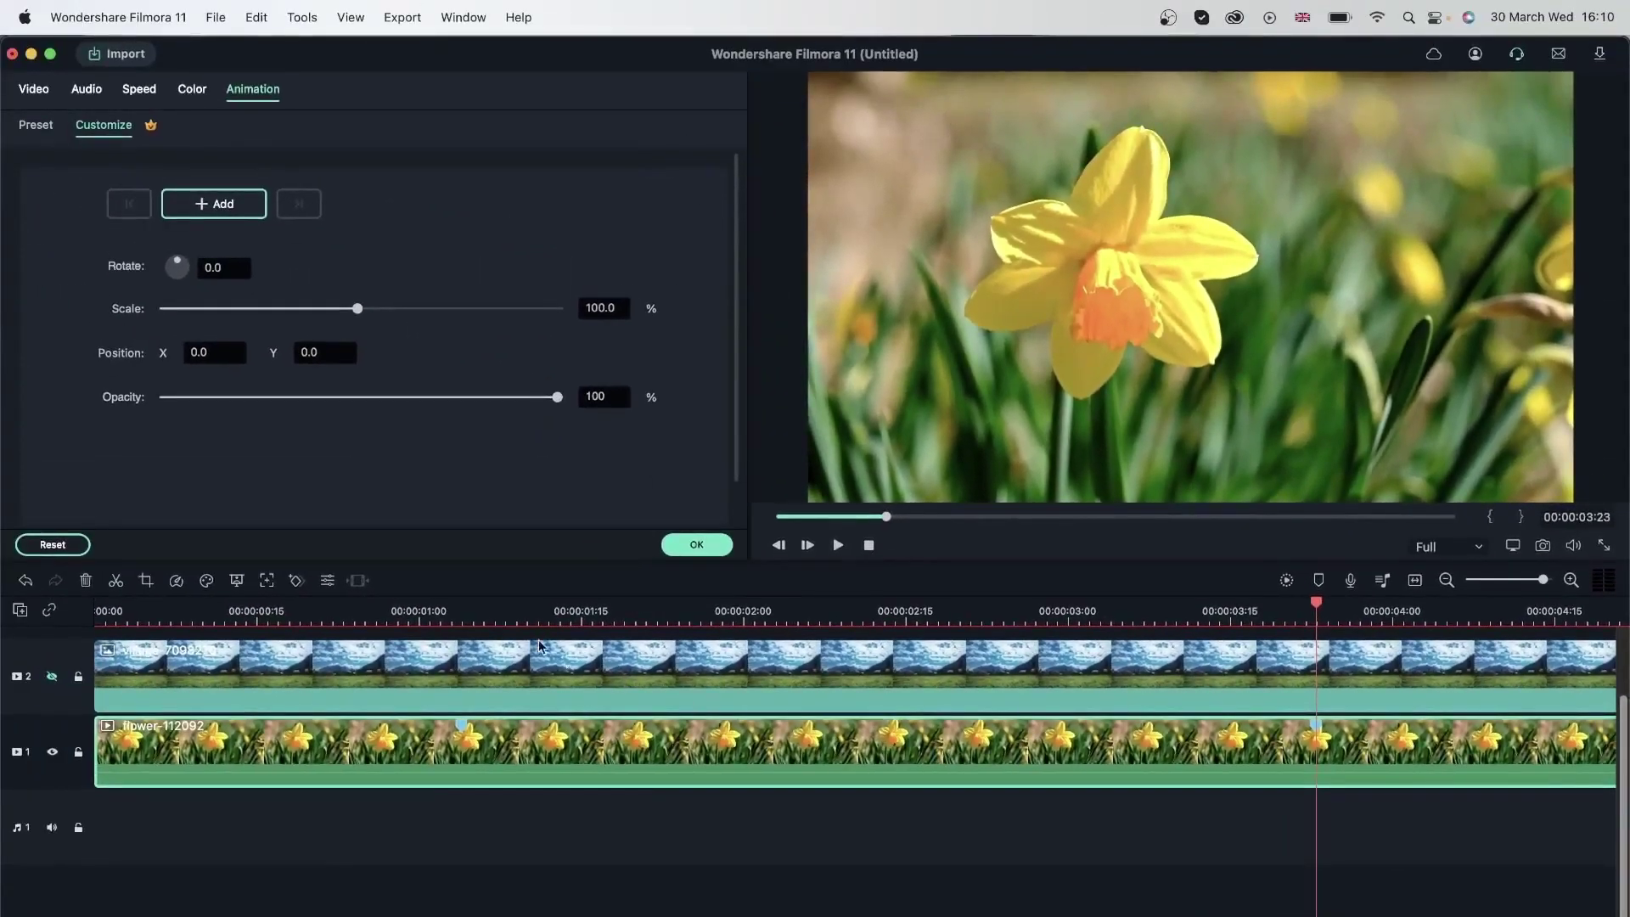
Step: Keyframe the flower clip's scale from 100 % at the 00:00:01:04 marker to 146.5 % at the 00:00:03:23 marker
left_click(449, 612)
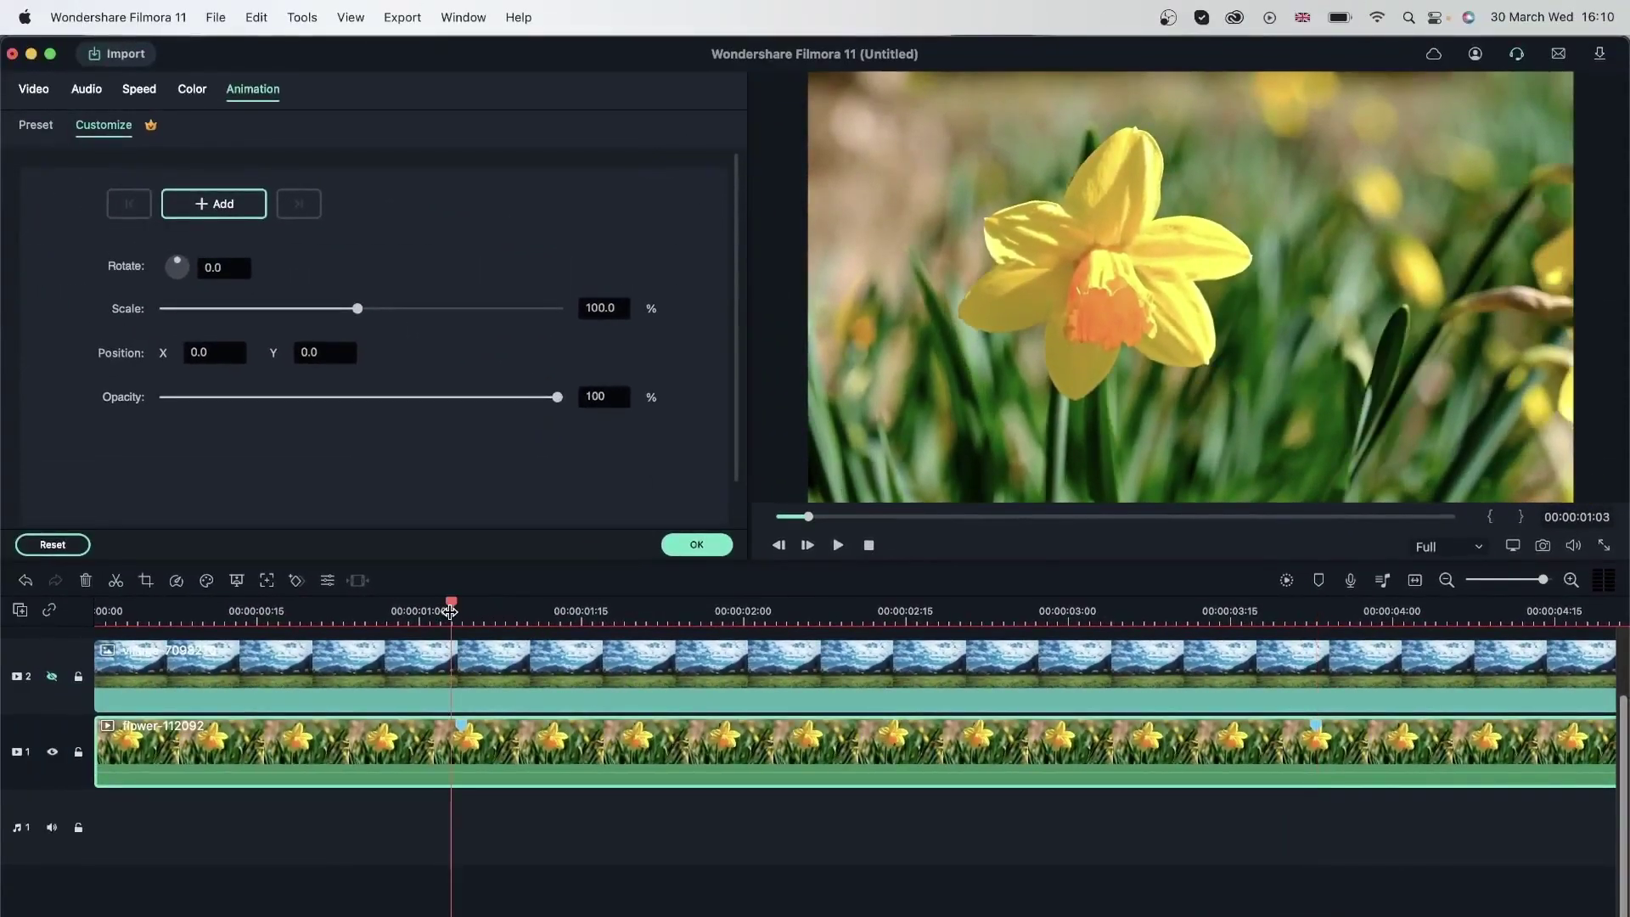
left_click_drag(453, 604, 461, 605)
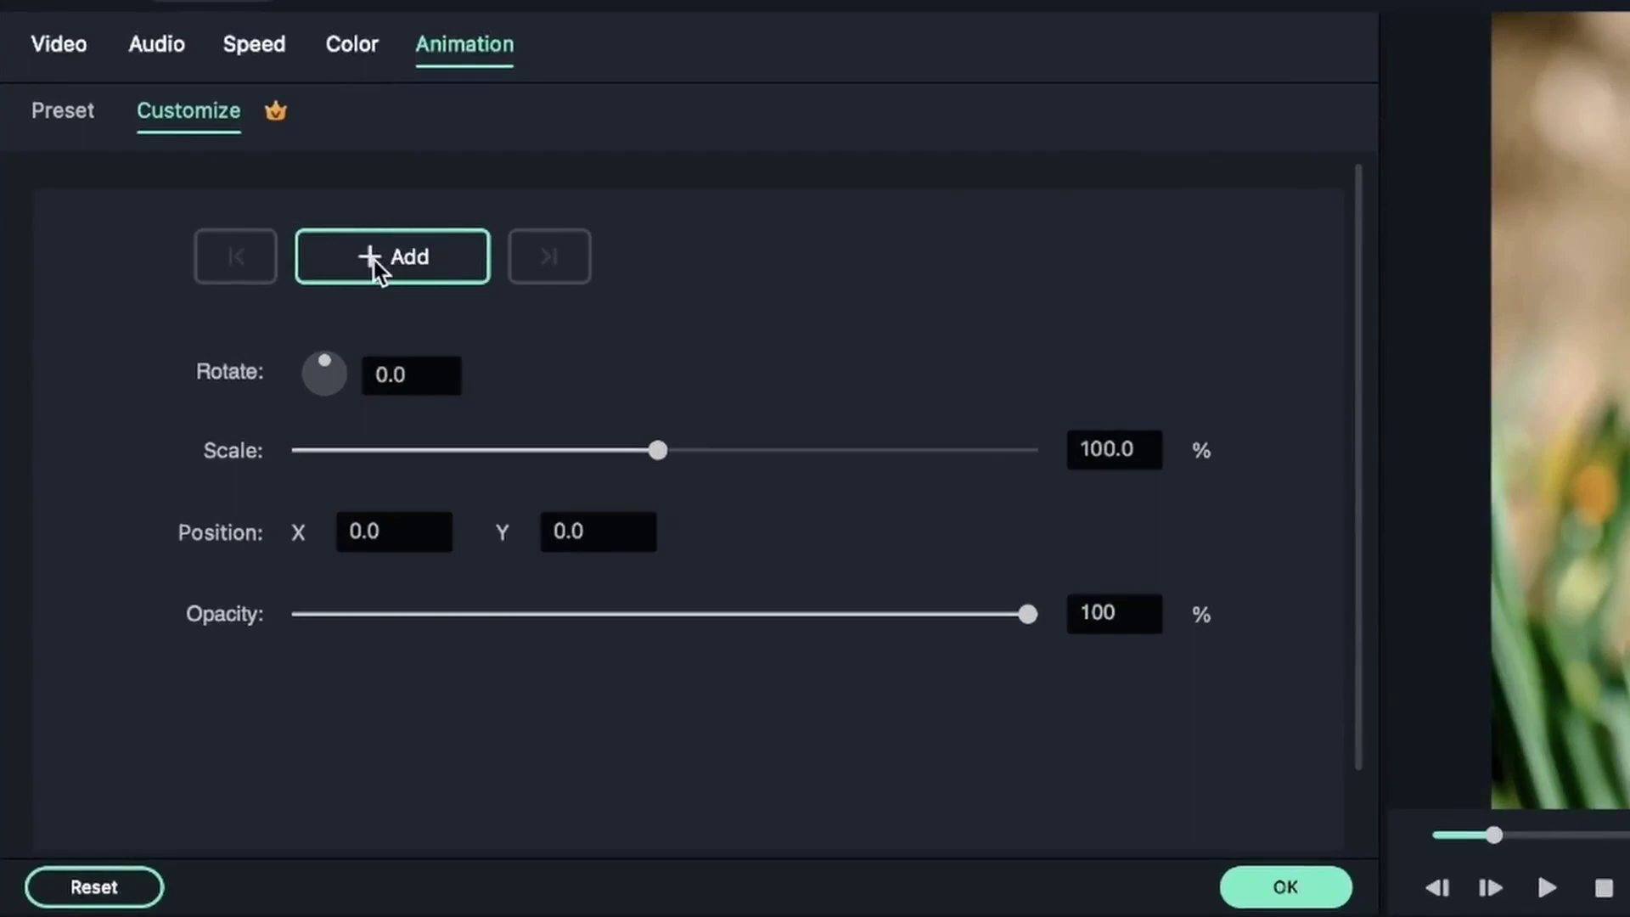
left_click(374, 259)
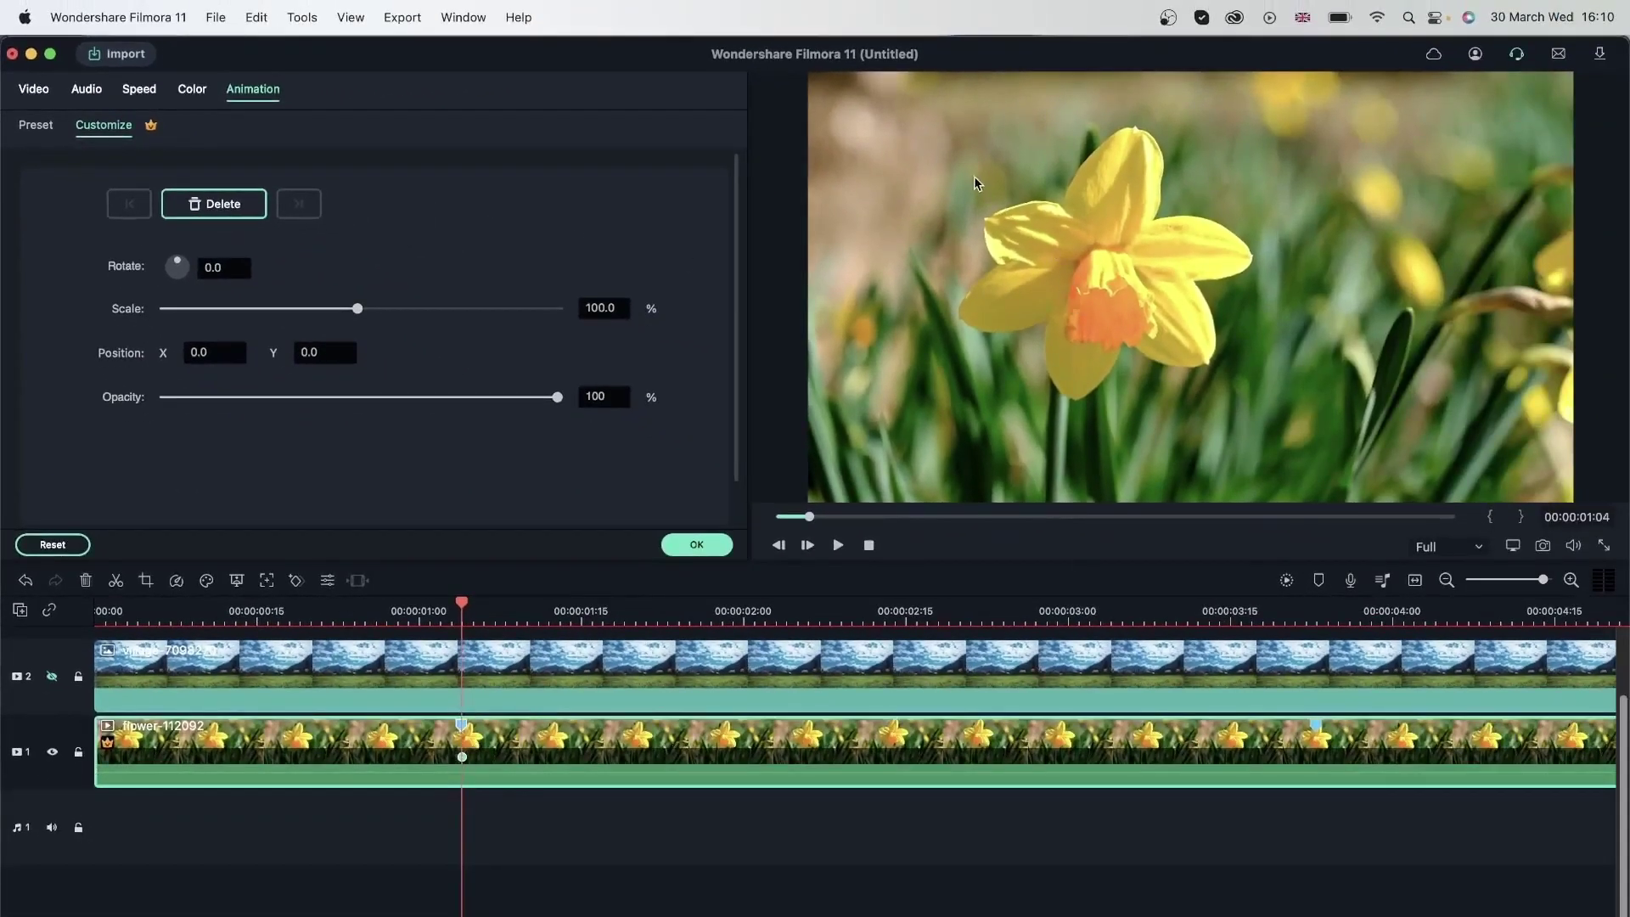
left_click(1316, 728)
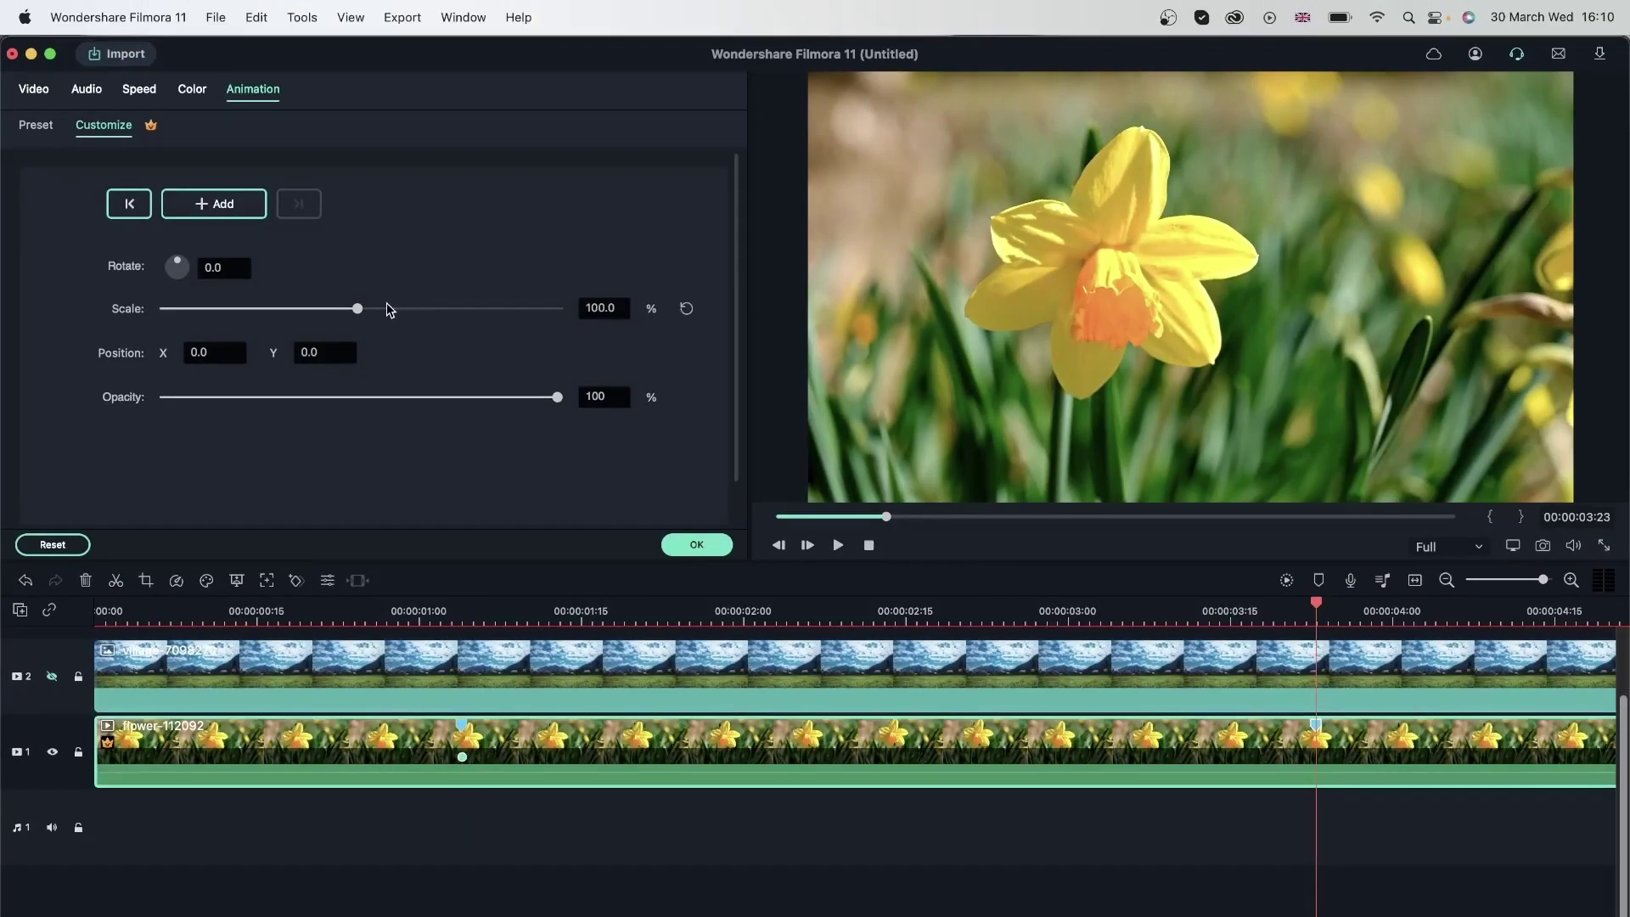
left_click_drag(359, 309, 389, 311)
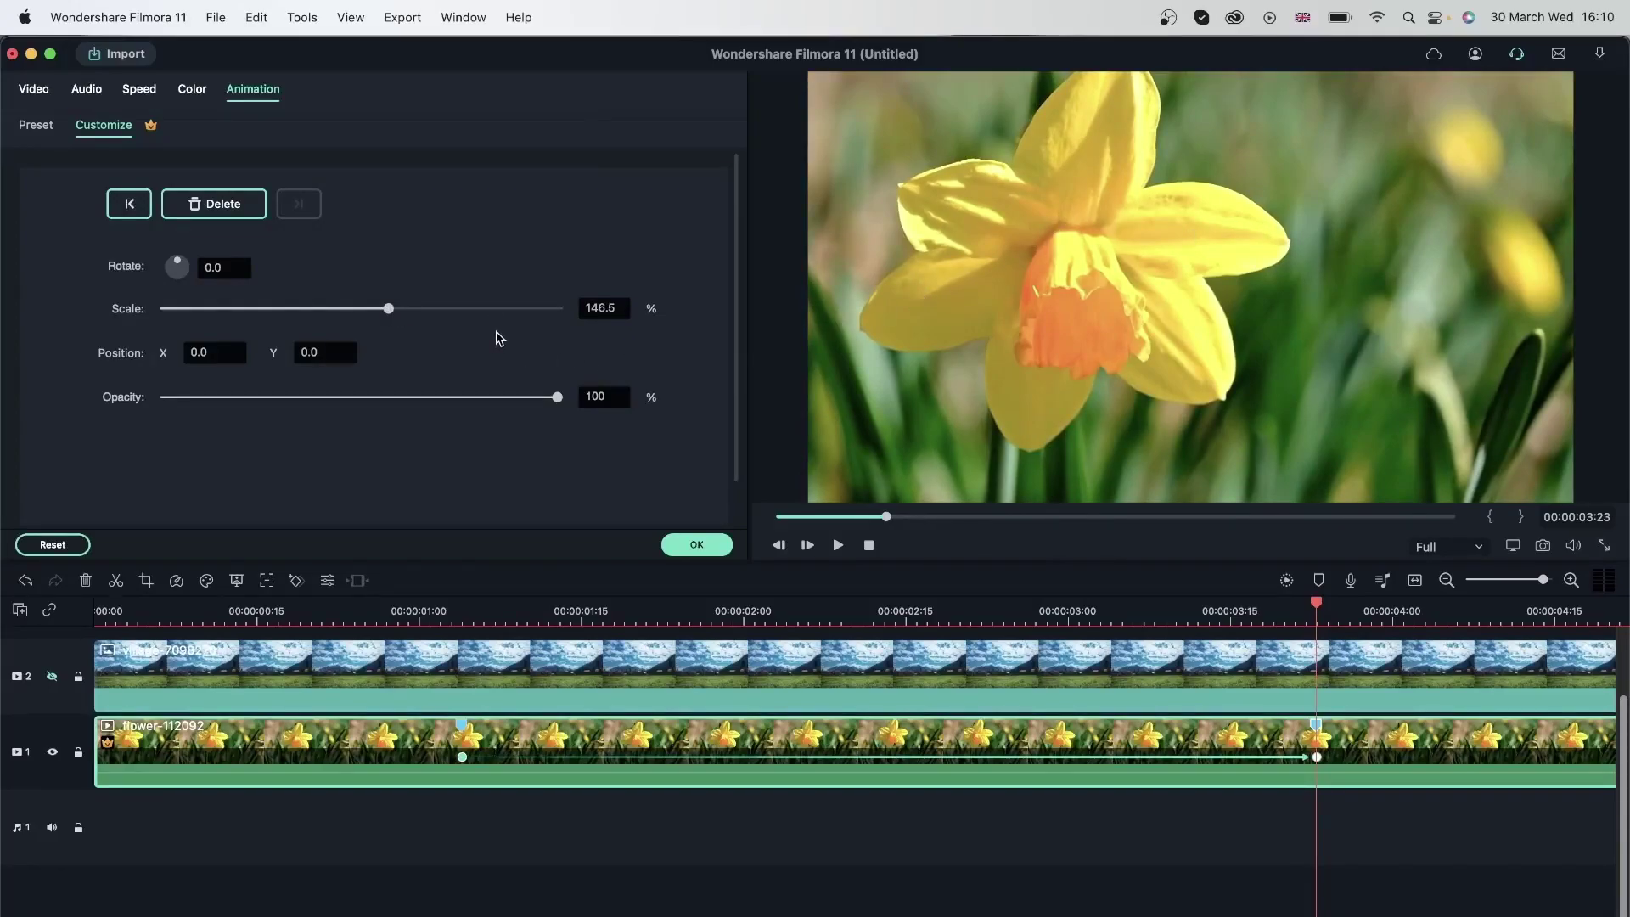
Step: Set the flower clip's position at the 00:00:03:23 keyframe to X 533 and Y -156
left_click_drag(211, 350, 704, 379)
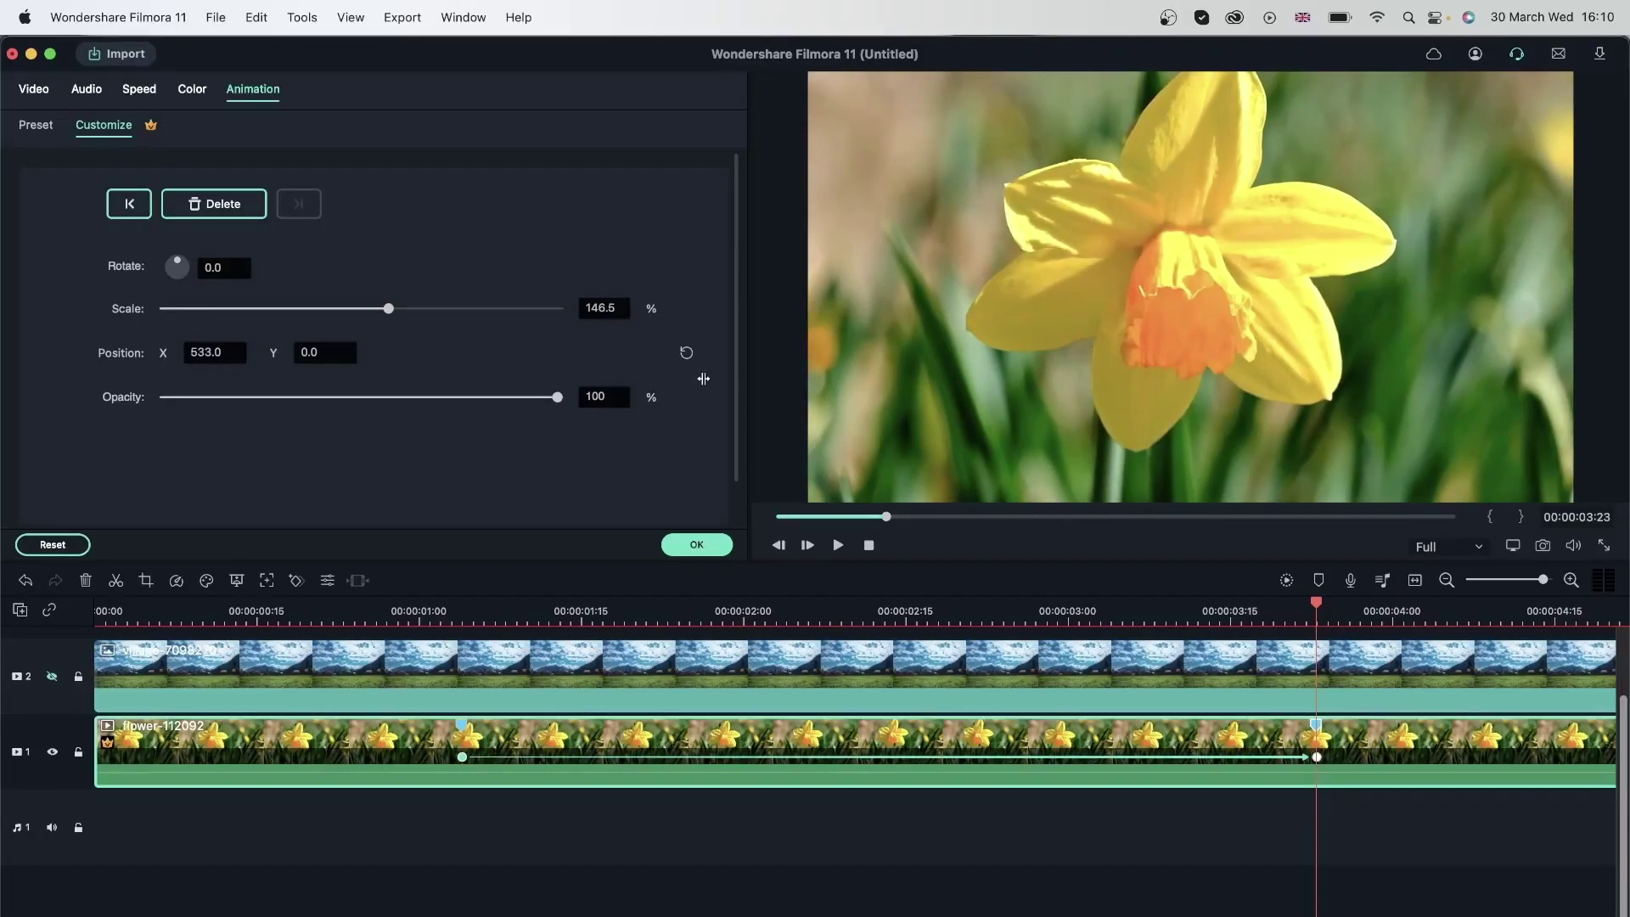
left_click_drag(321, 354, 180, 367)
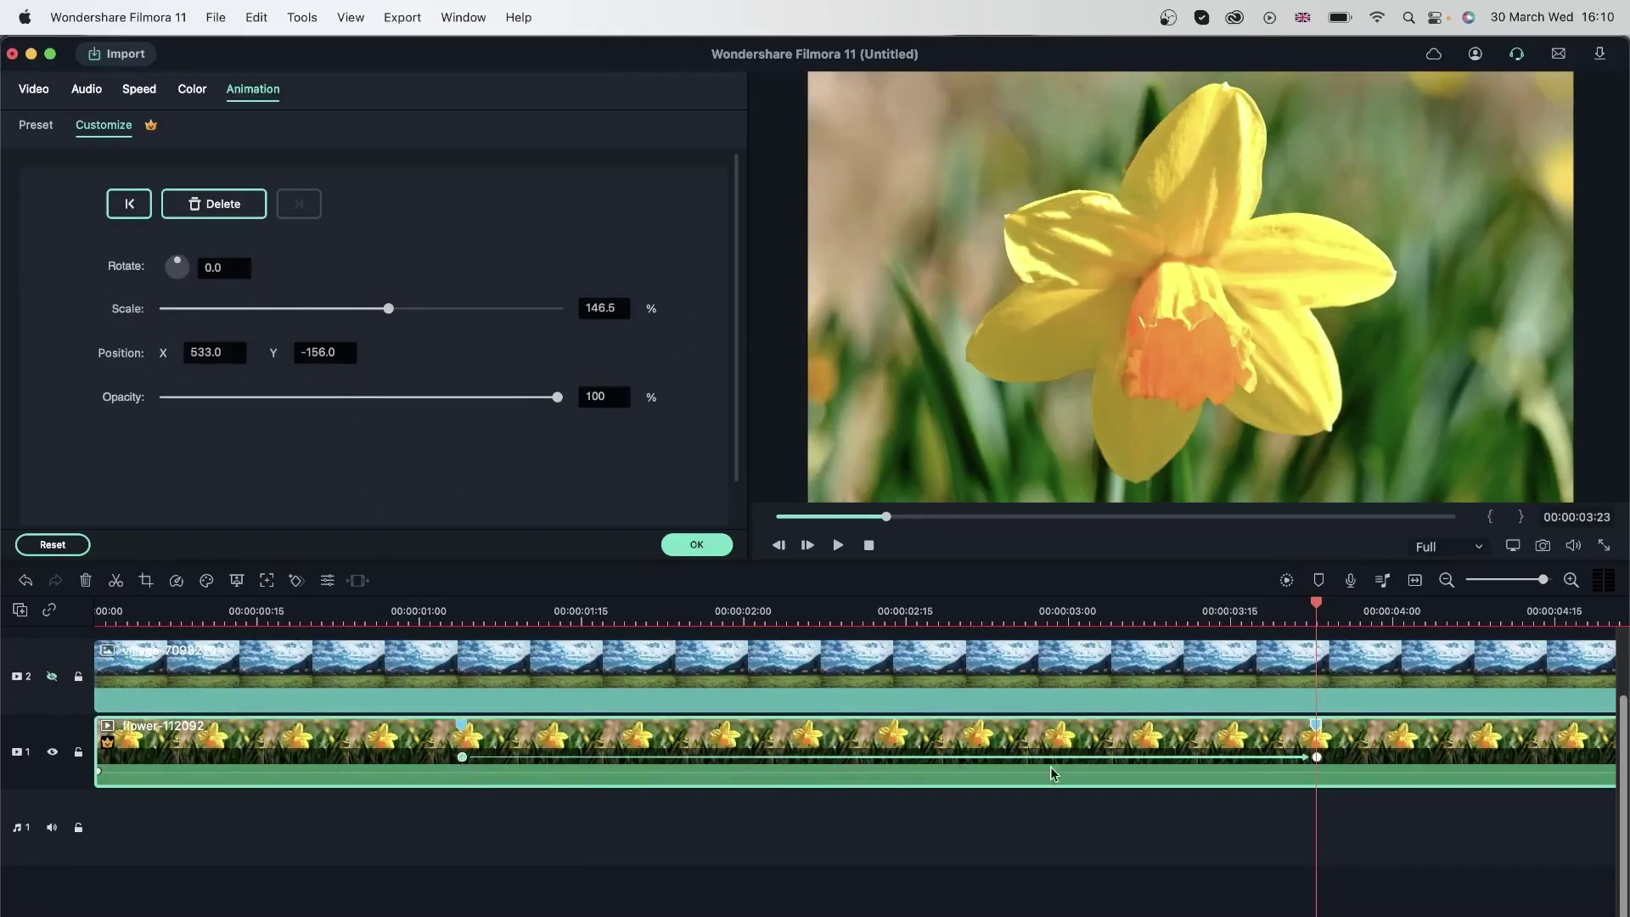
Step: Play back the flower clip's zoom and position animation, including from the start of the timeline
left_click(463, 610)
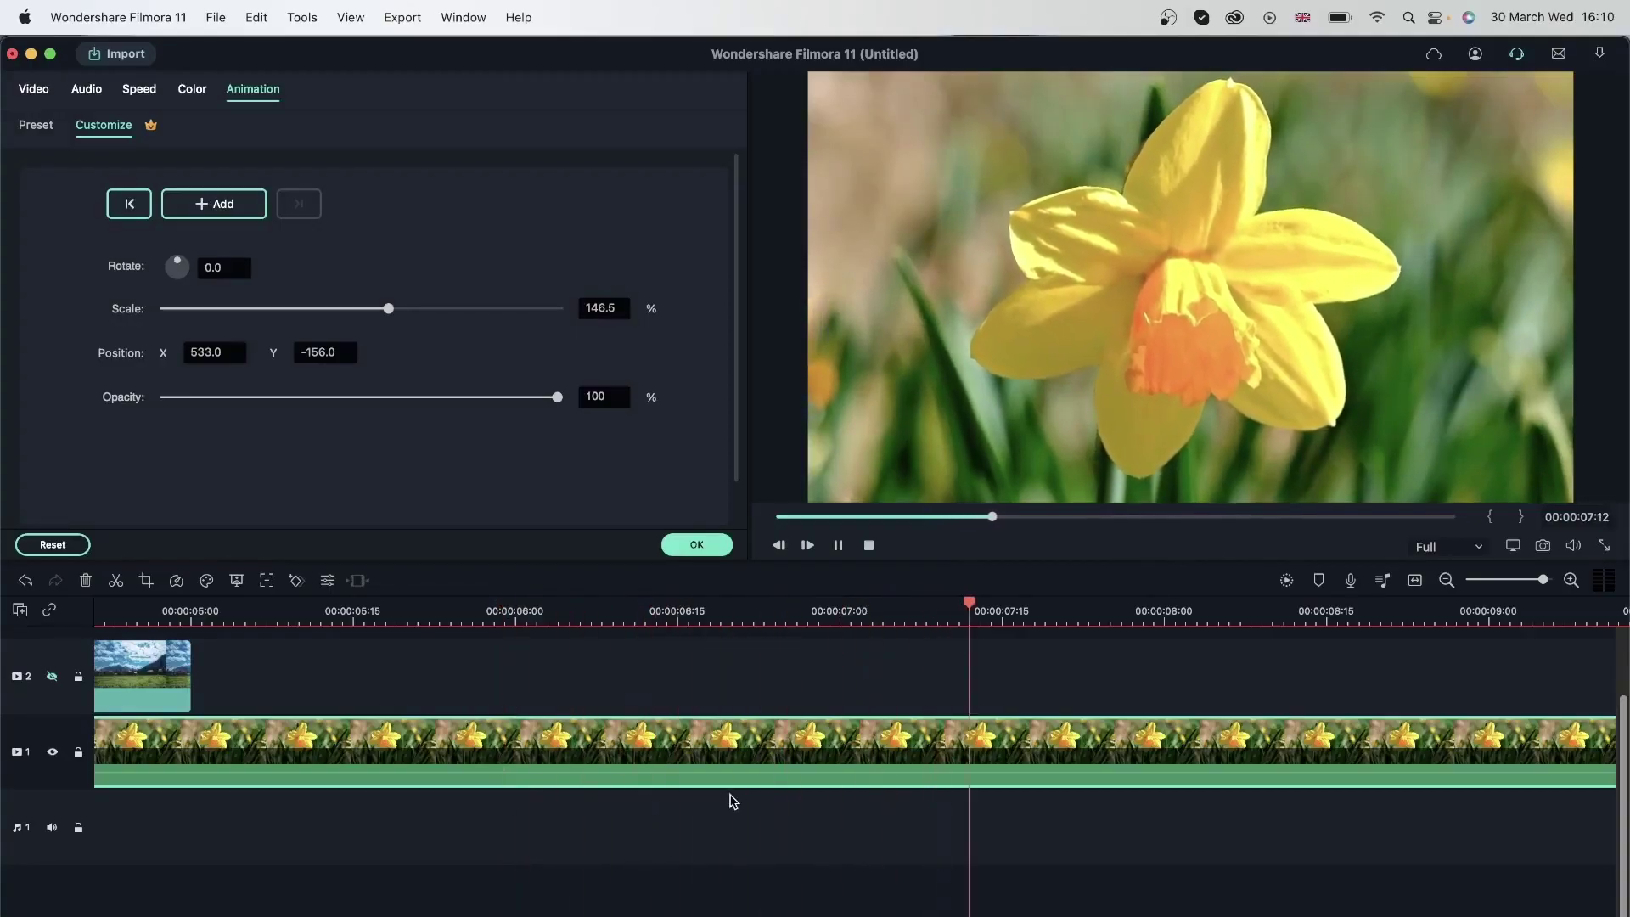
key("space")
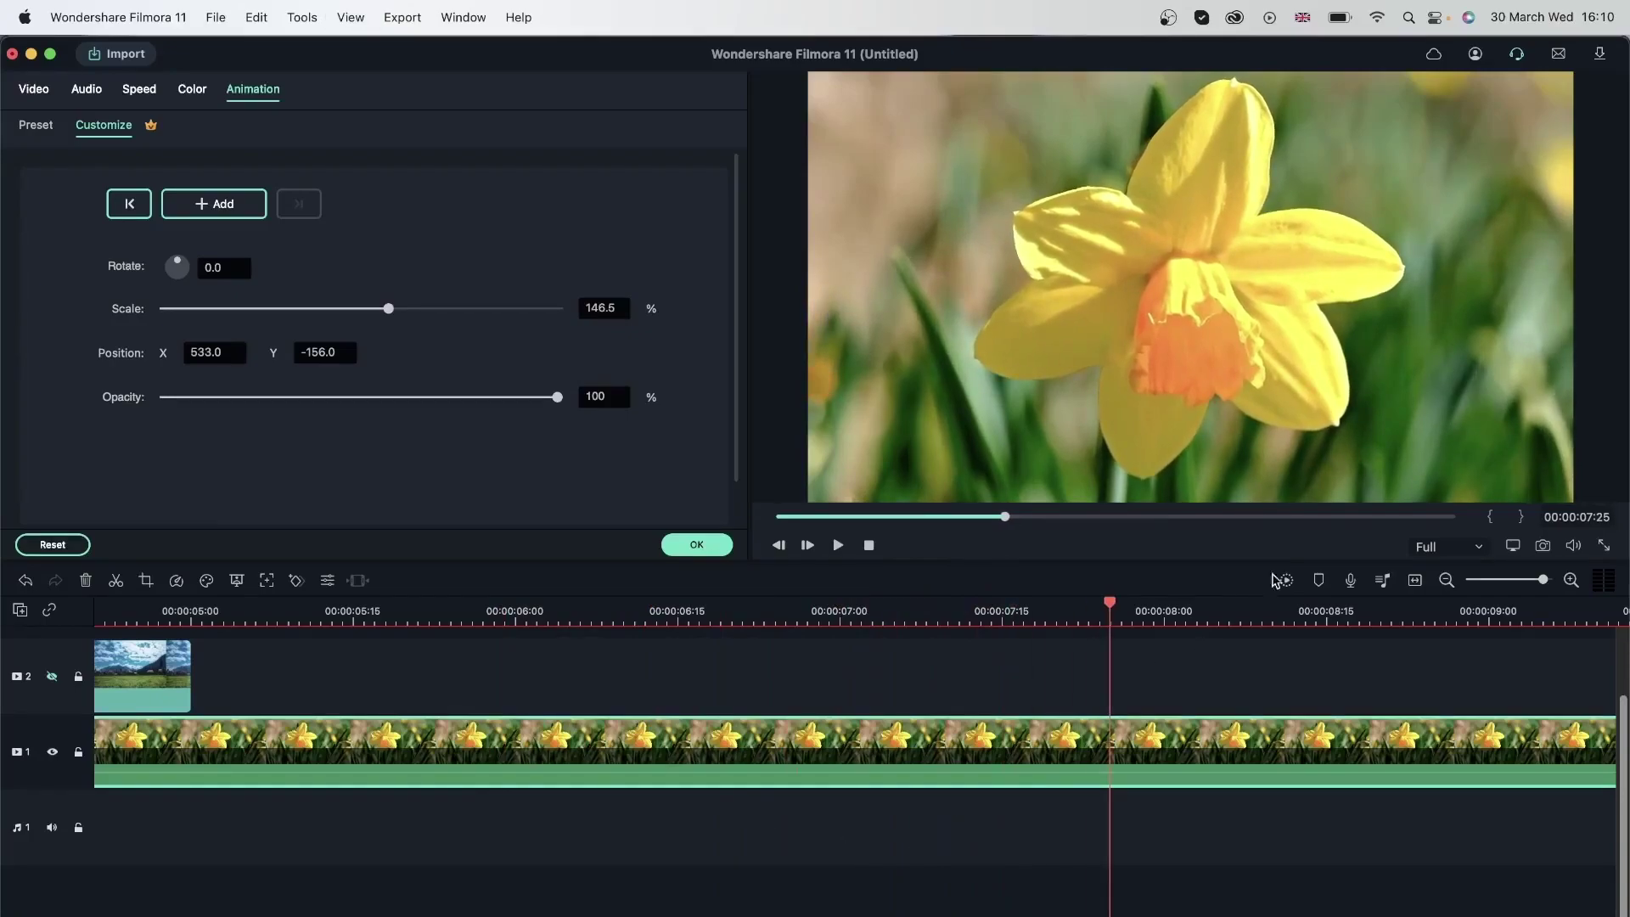
left_click(1447, 580)
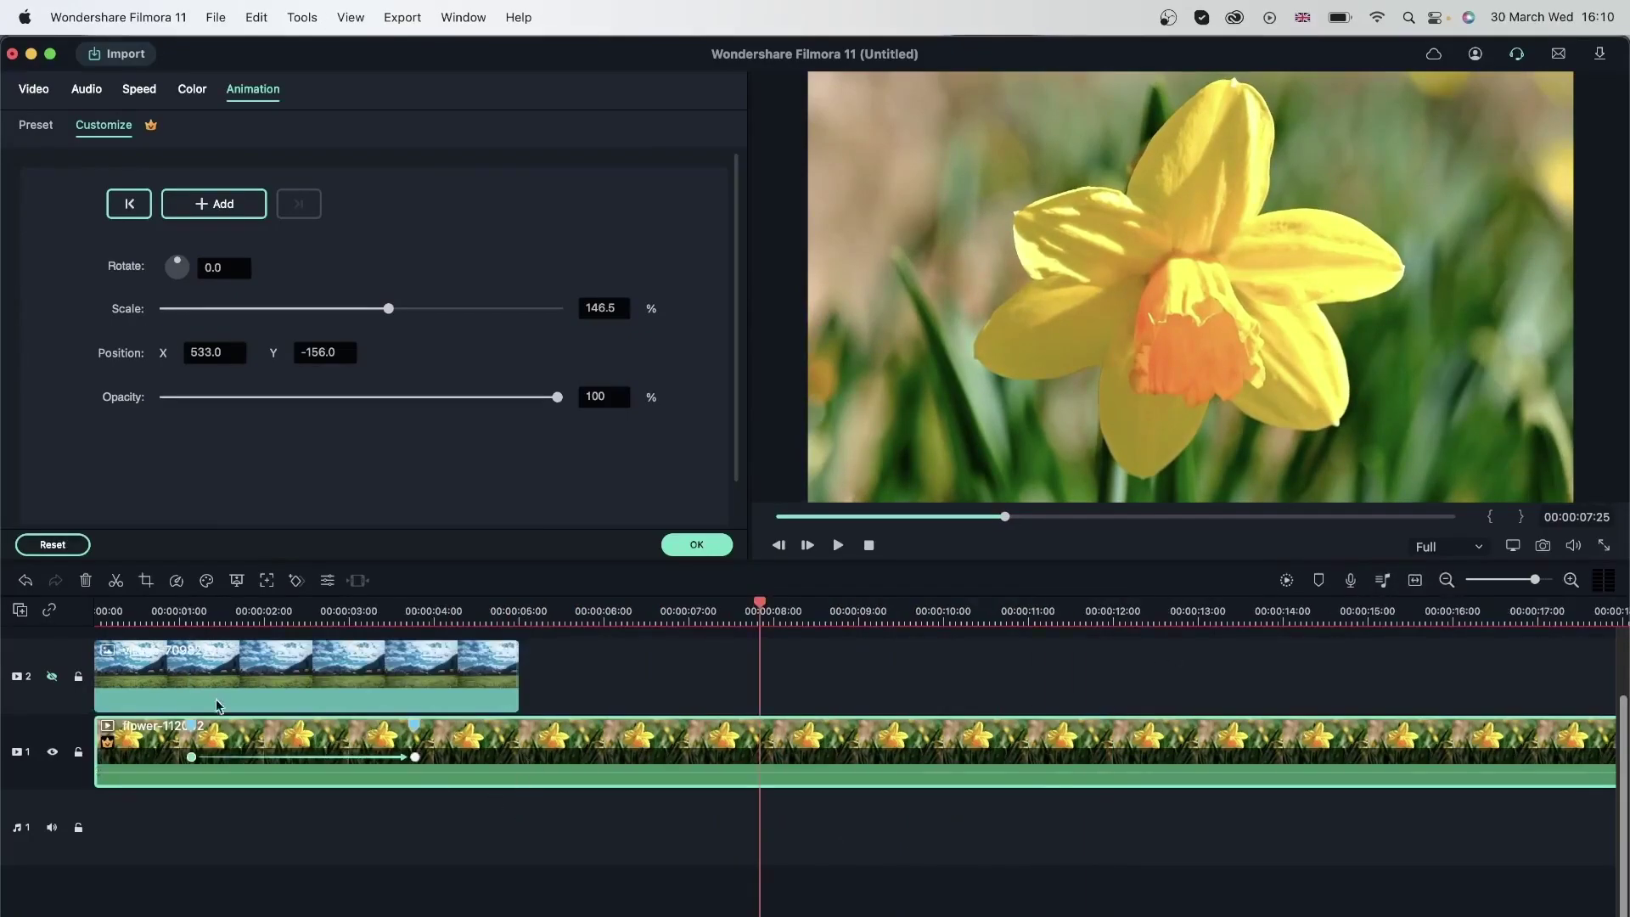
left_click_drag(143, 615, 90, 618)
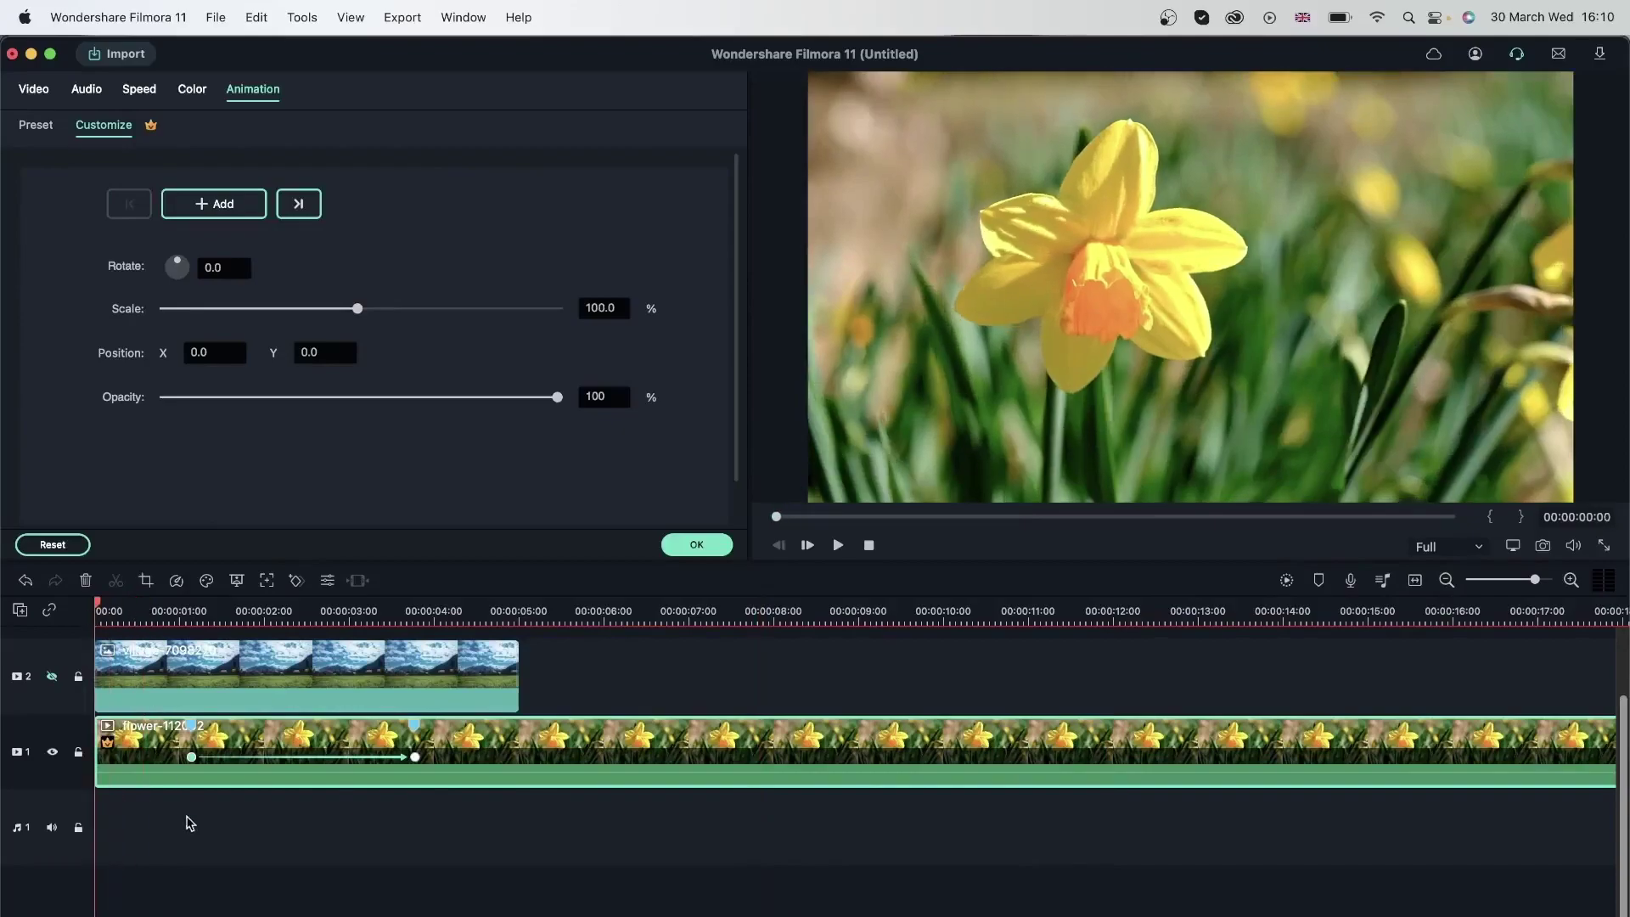
key("space")
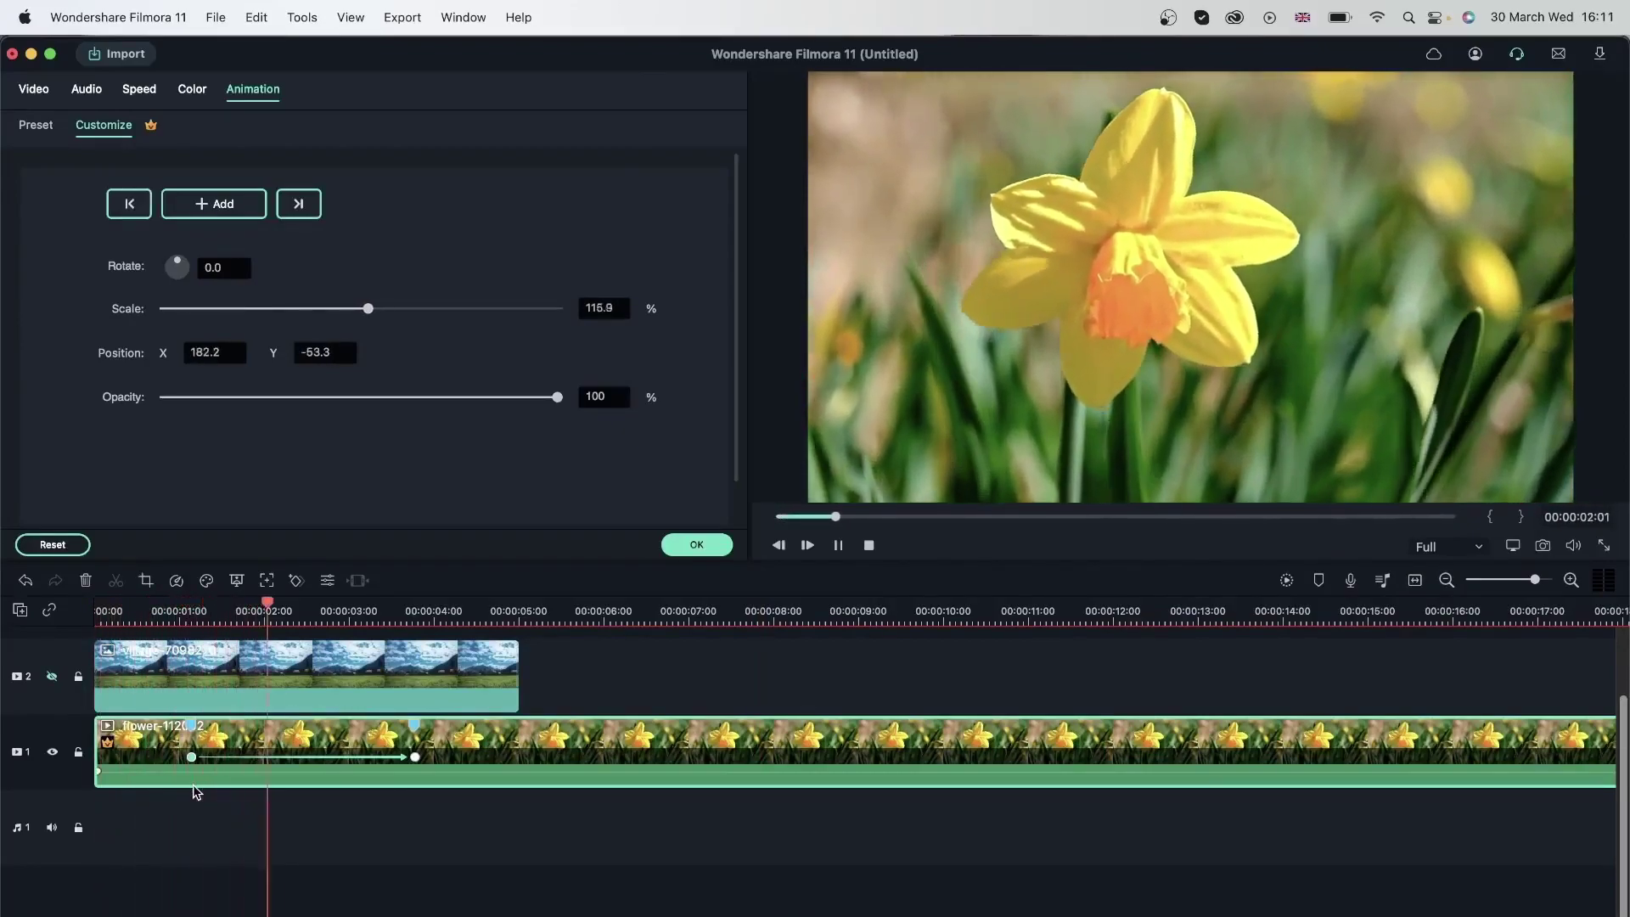
key("space")
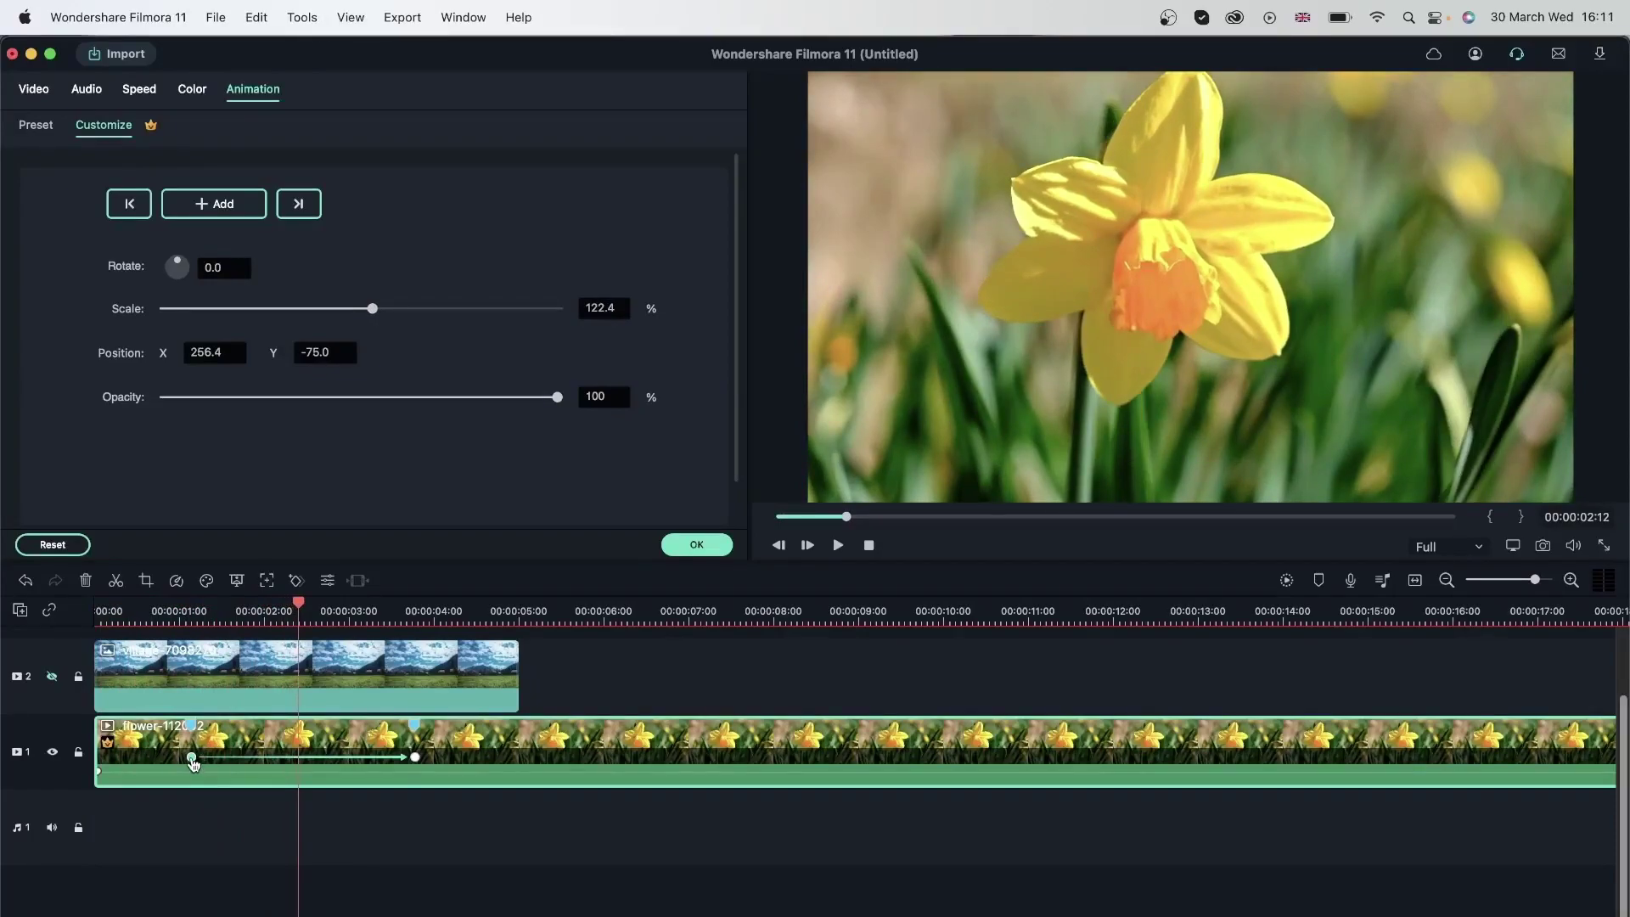
Step: Keyframe the flower clip at 00:00:07:04 with the scale reset to 100 % and the position reset to X 0, Y 0
left_click(416, 757)
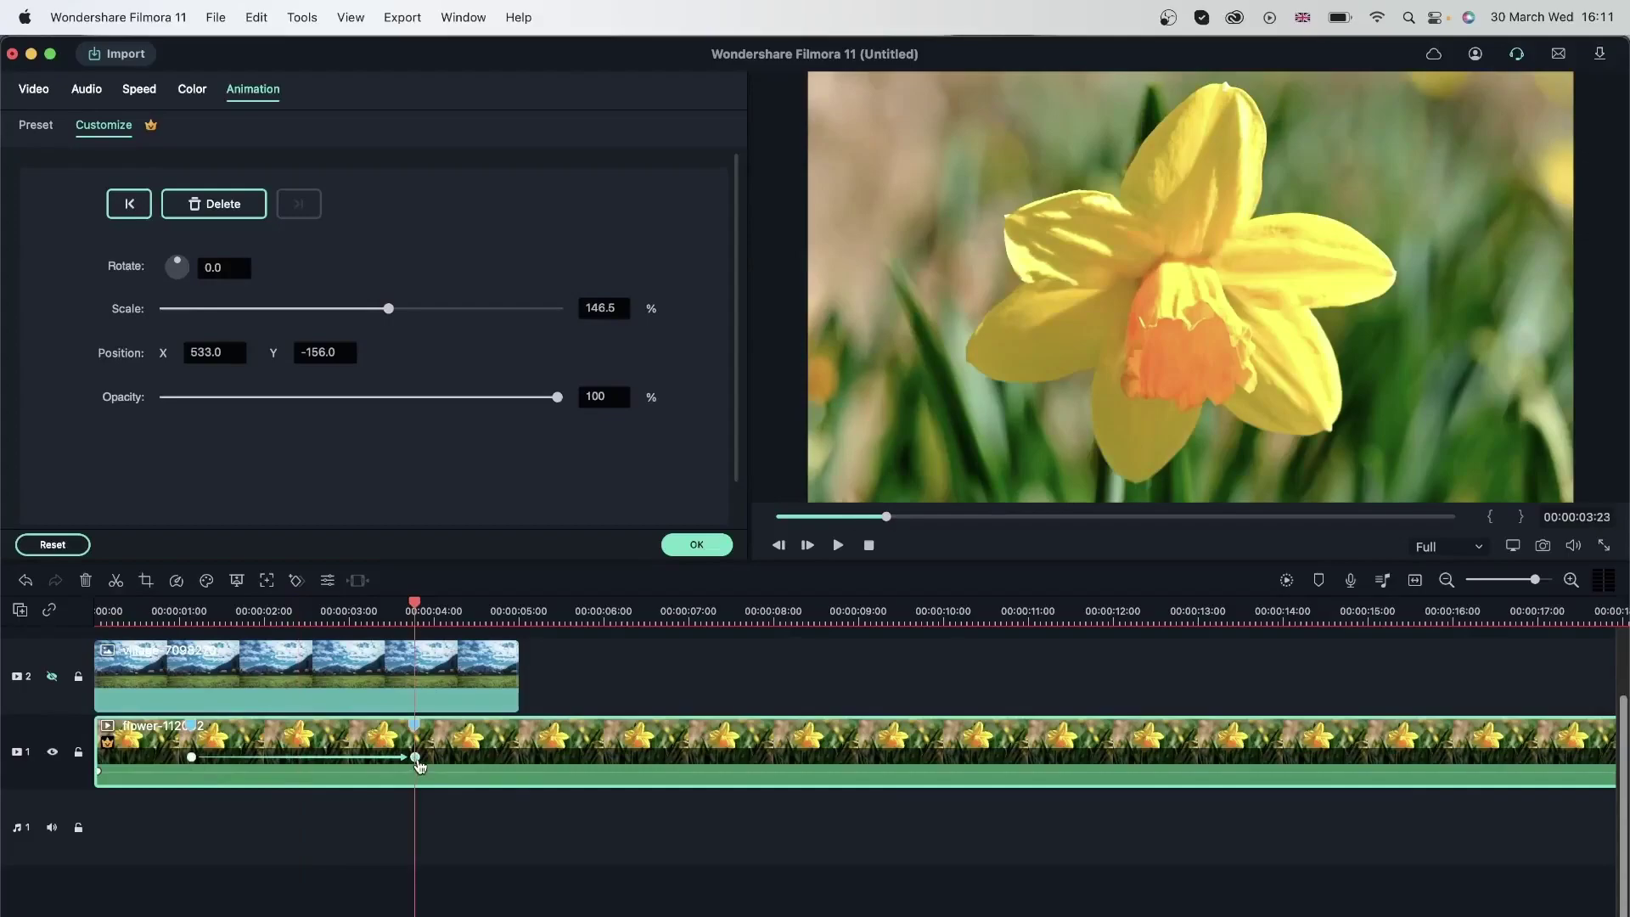
left_click(700, 610)
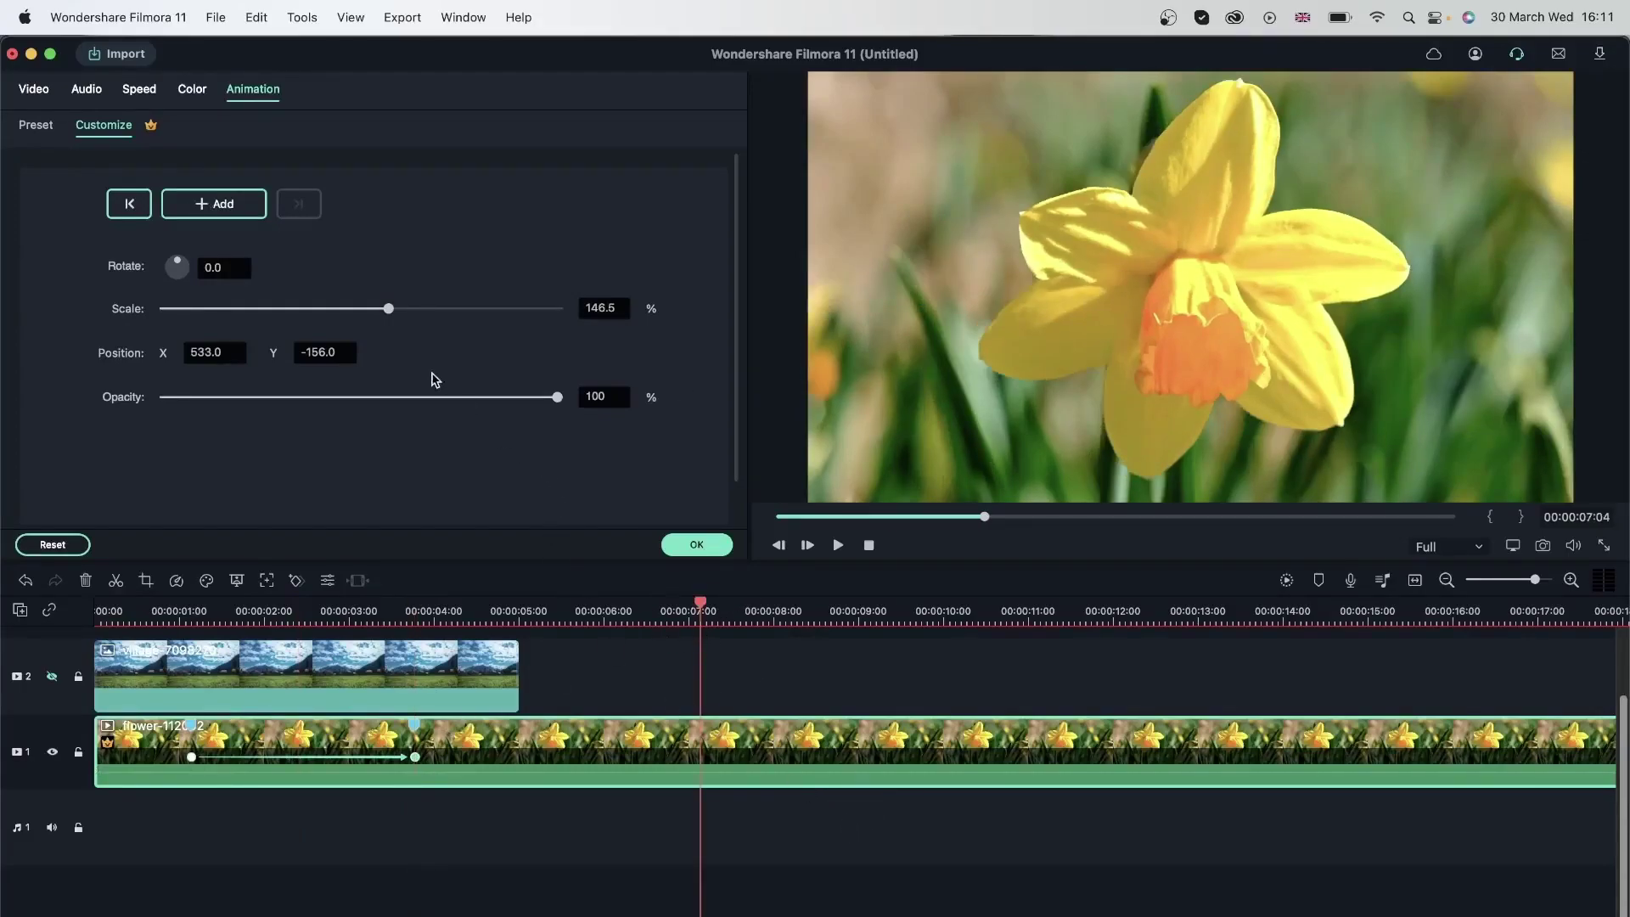
left_click_drag(390, 313, 311, 312)
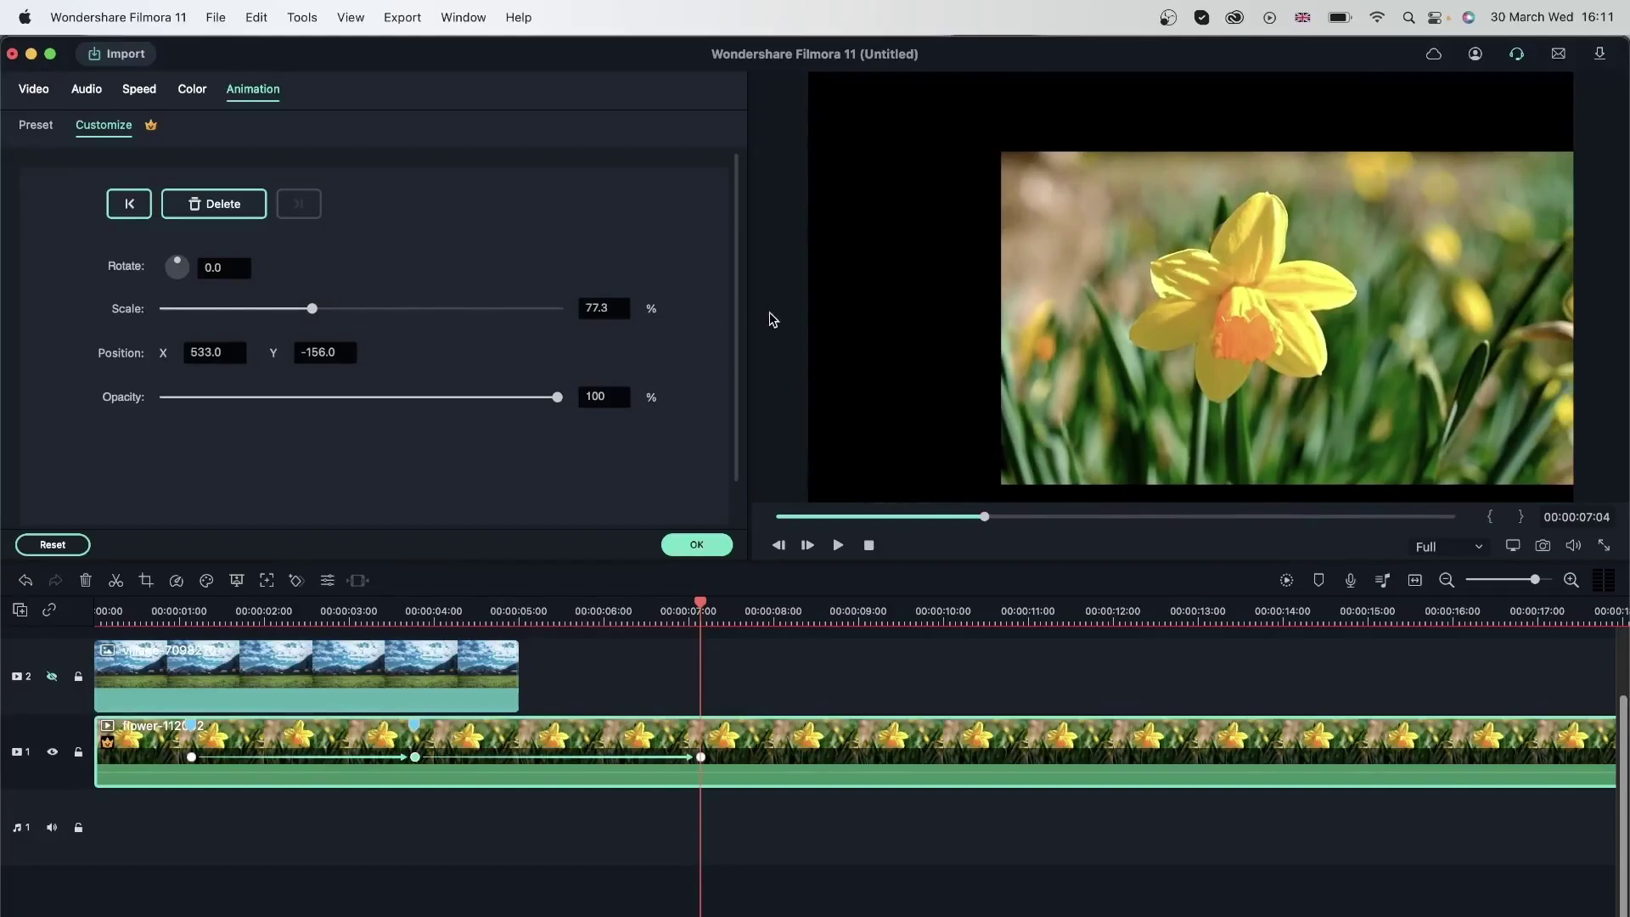
left_click(685, 309)
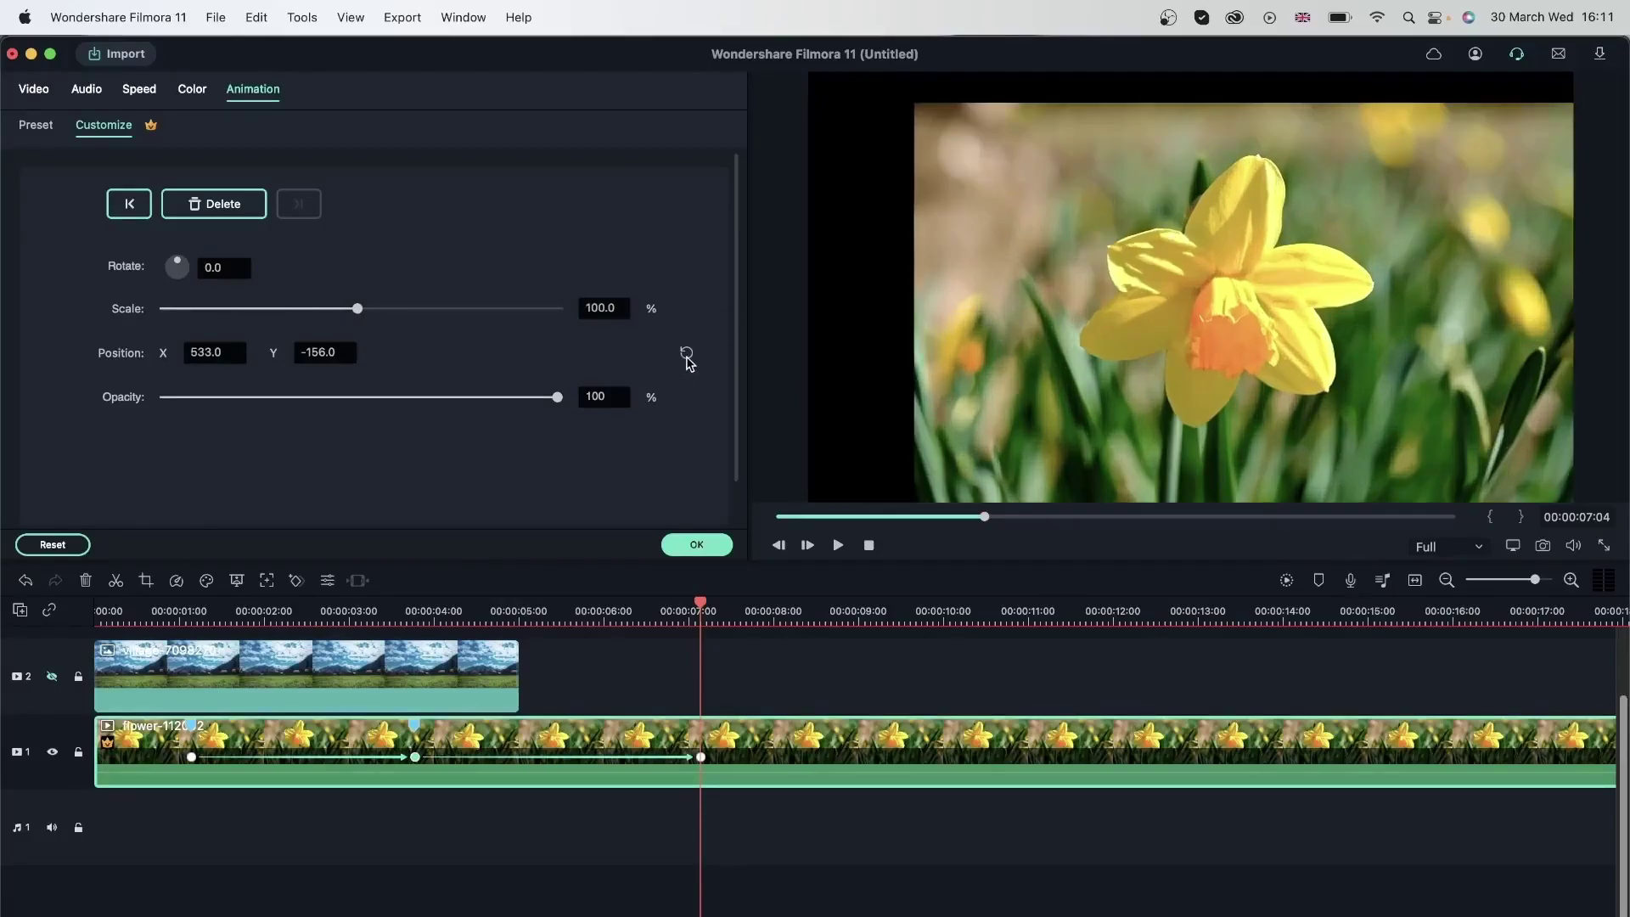
left_click(688, 354)
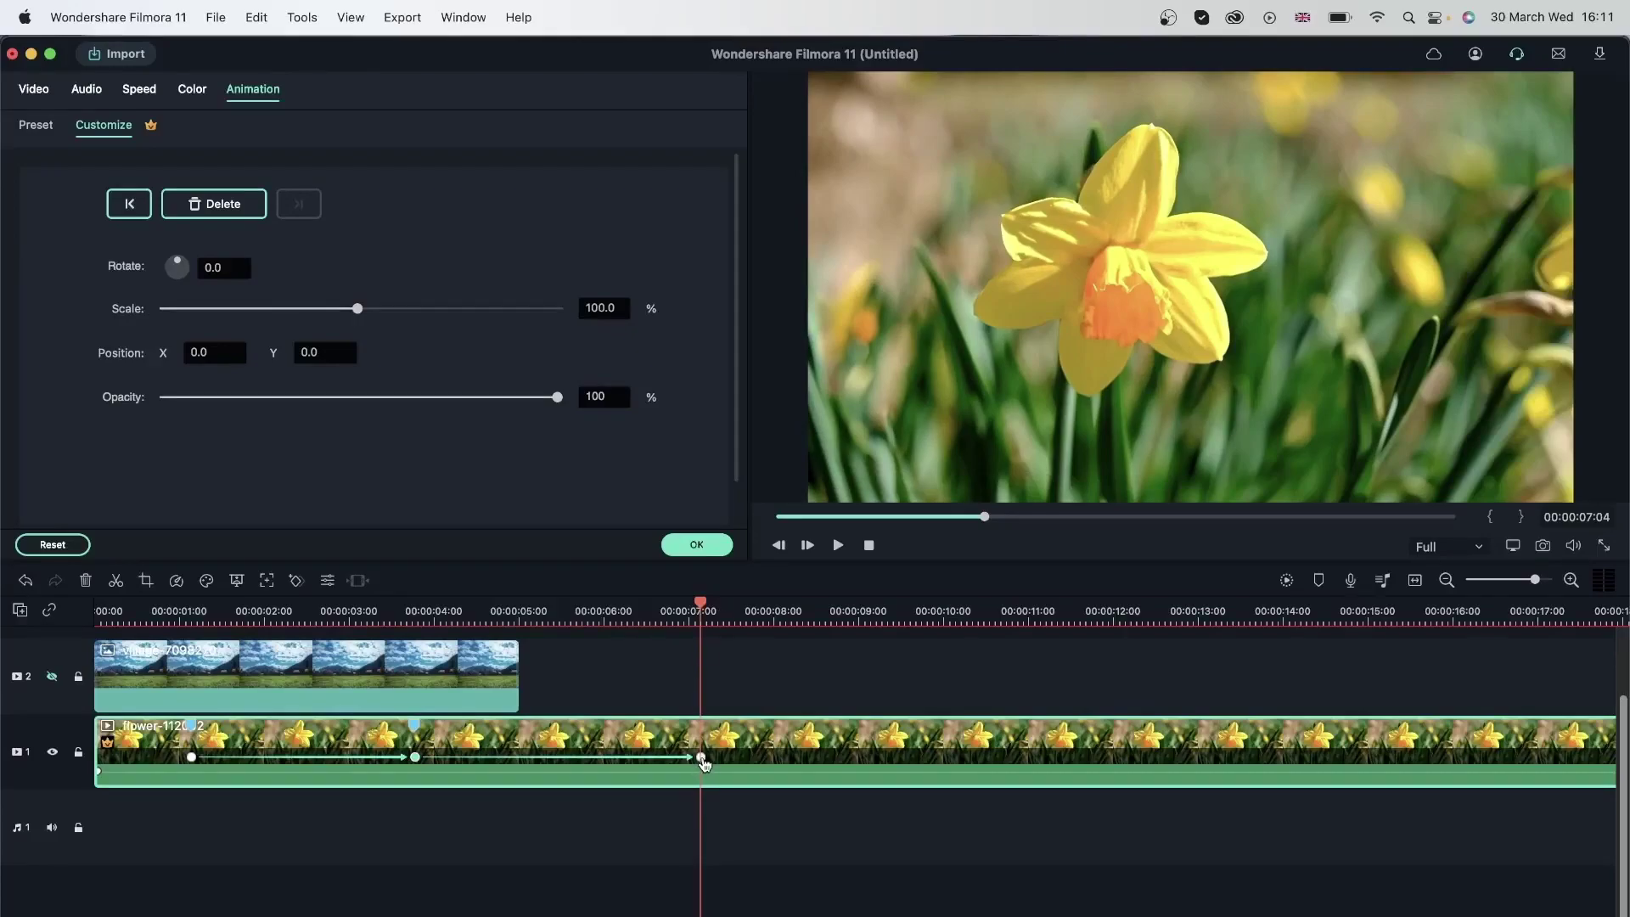
Step: Change the flower clip's 00:00:07:04 keyframe to 83.3 % scale and 0 % opacity, and apply the animation settings
left_click(797, 612)
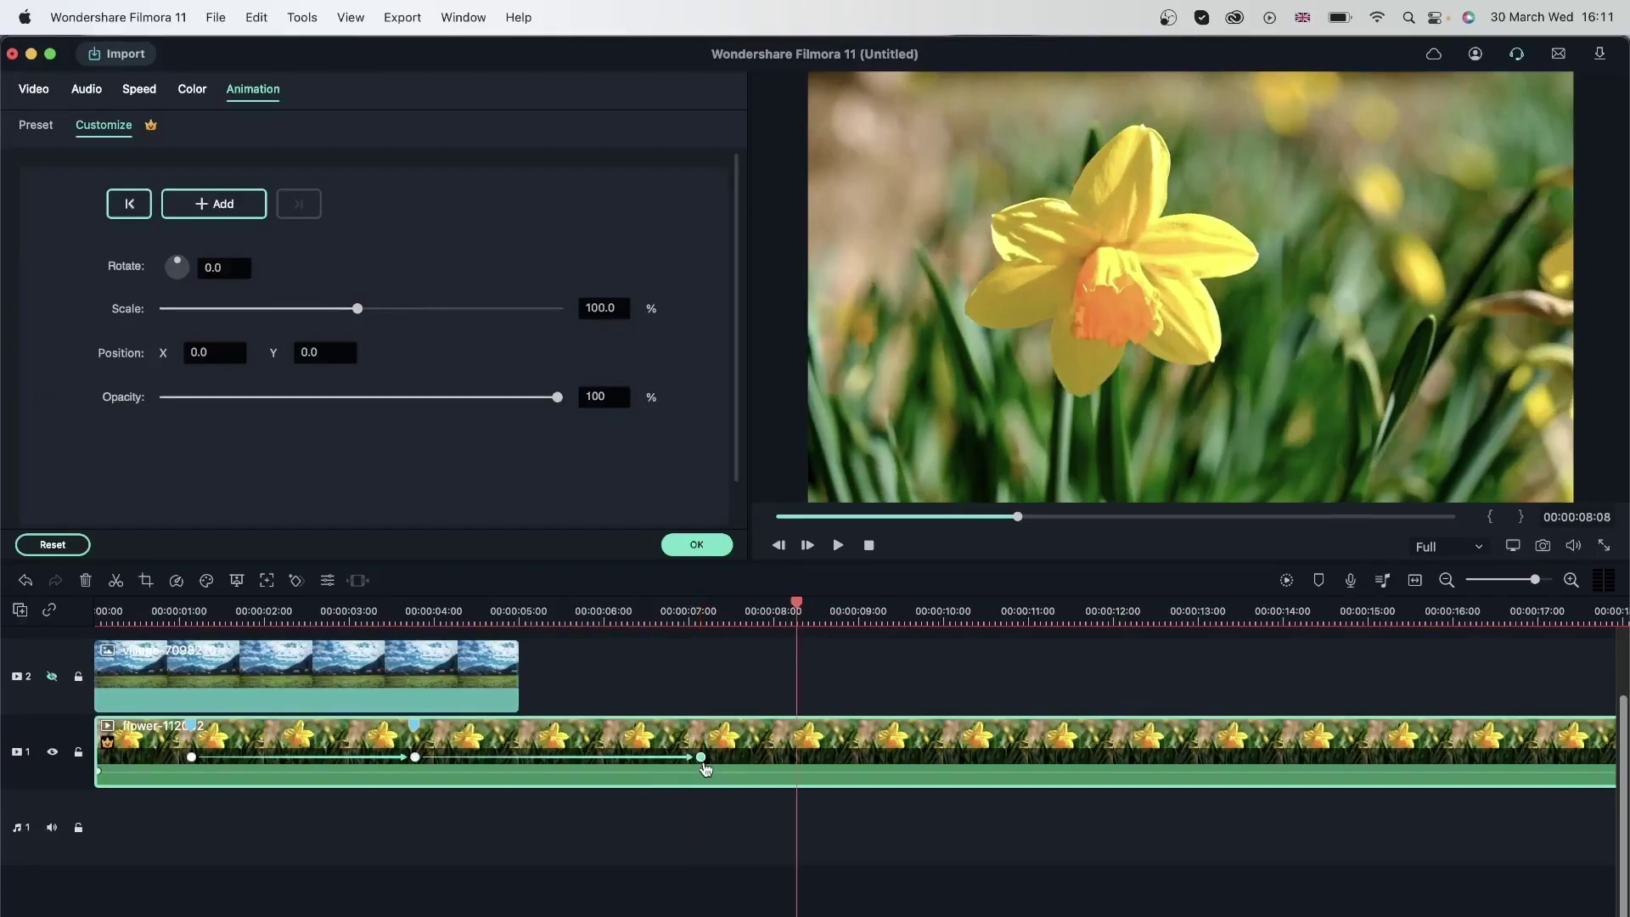
left_click(724, 677)
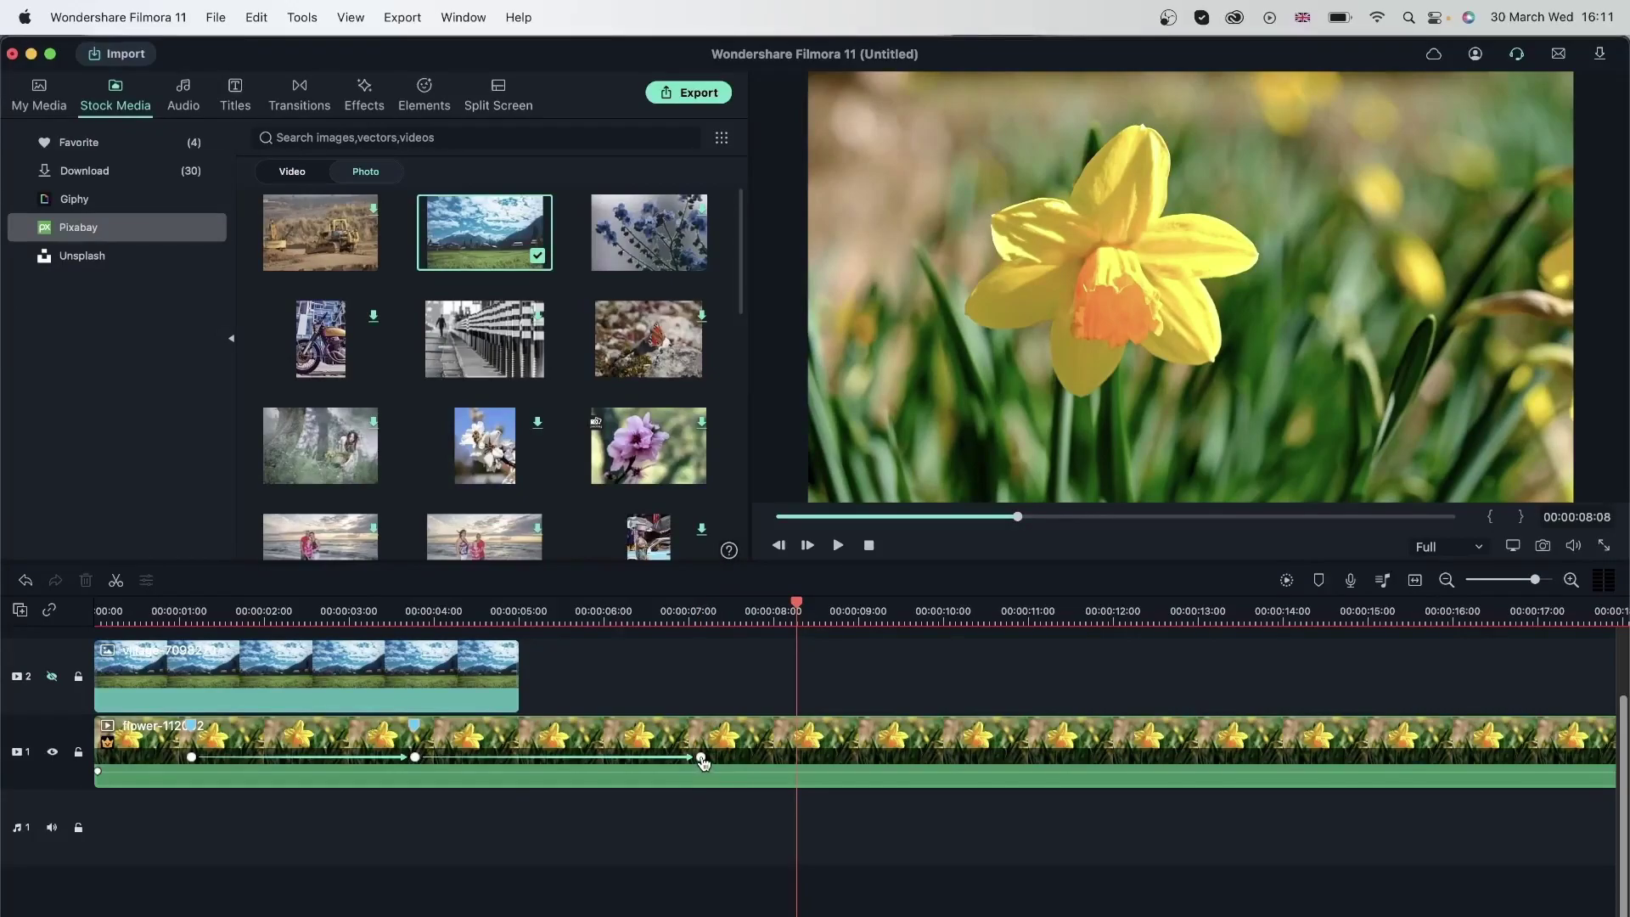
left_click(702, 758)
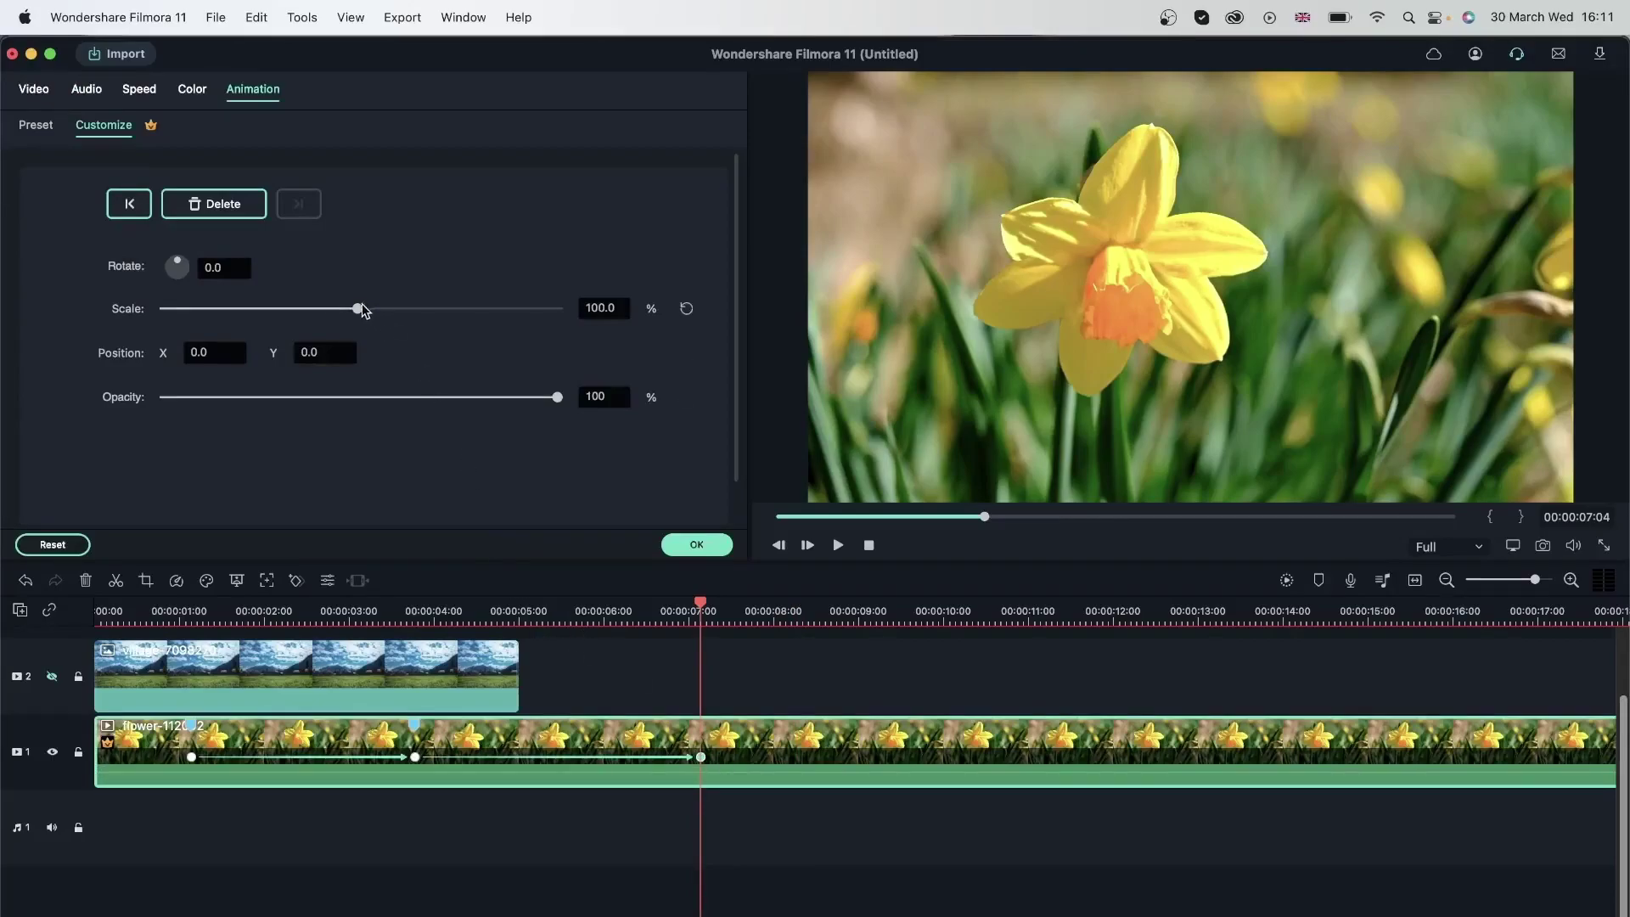
left_click_drag(357, 309, 324, 311)
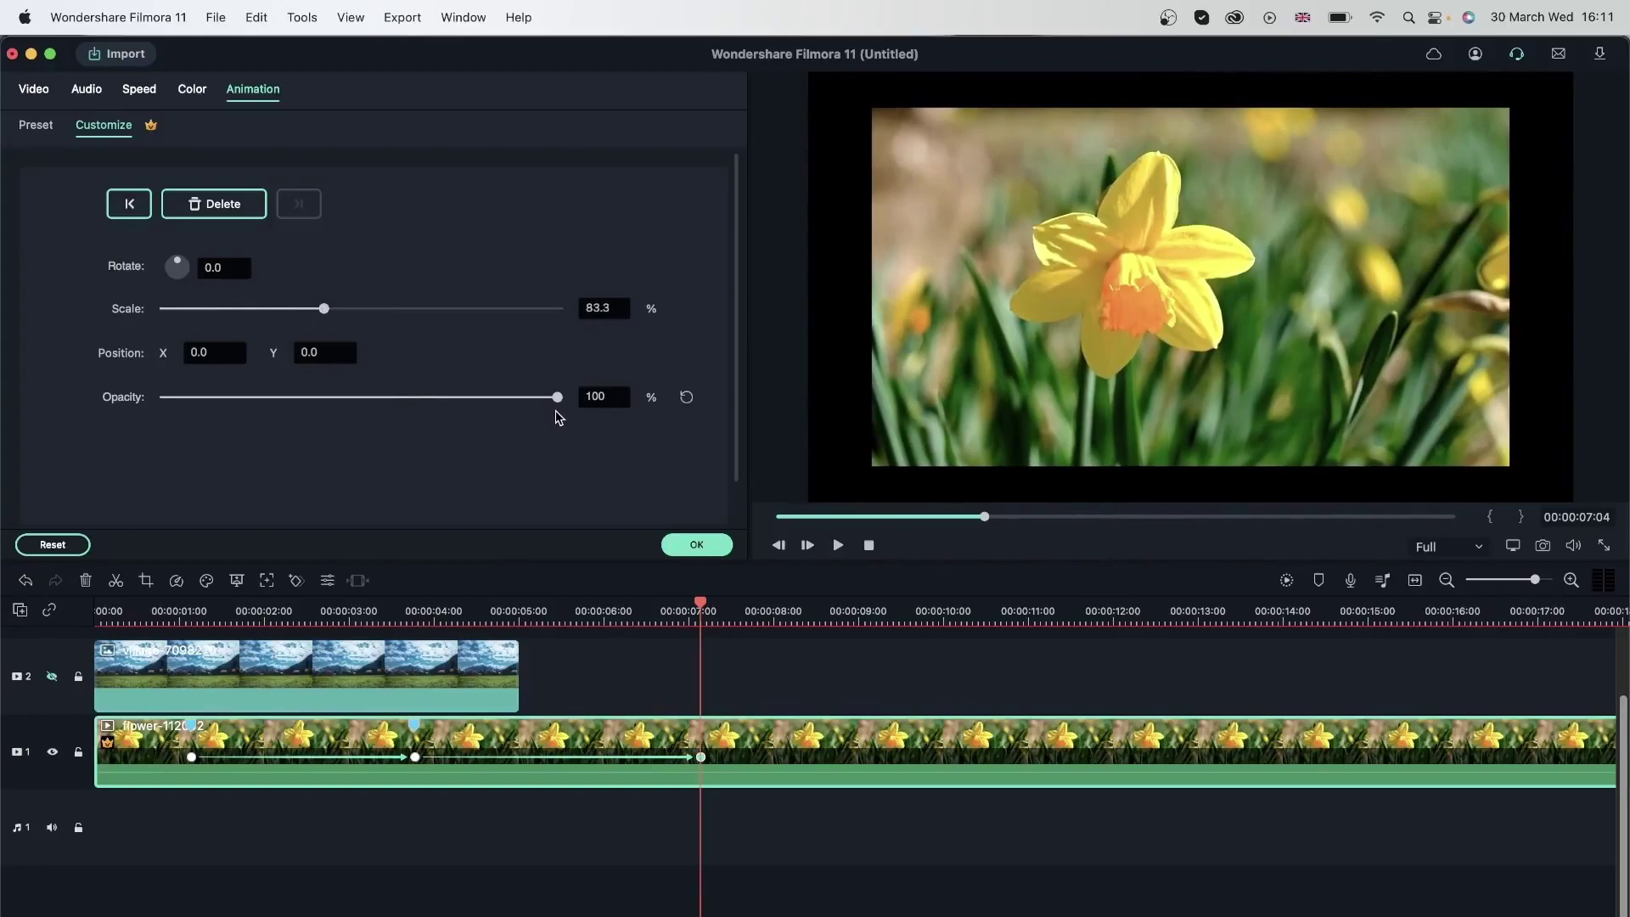
left_click_drag(557, 396, 134, 399)
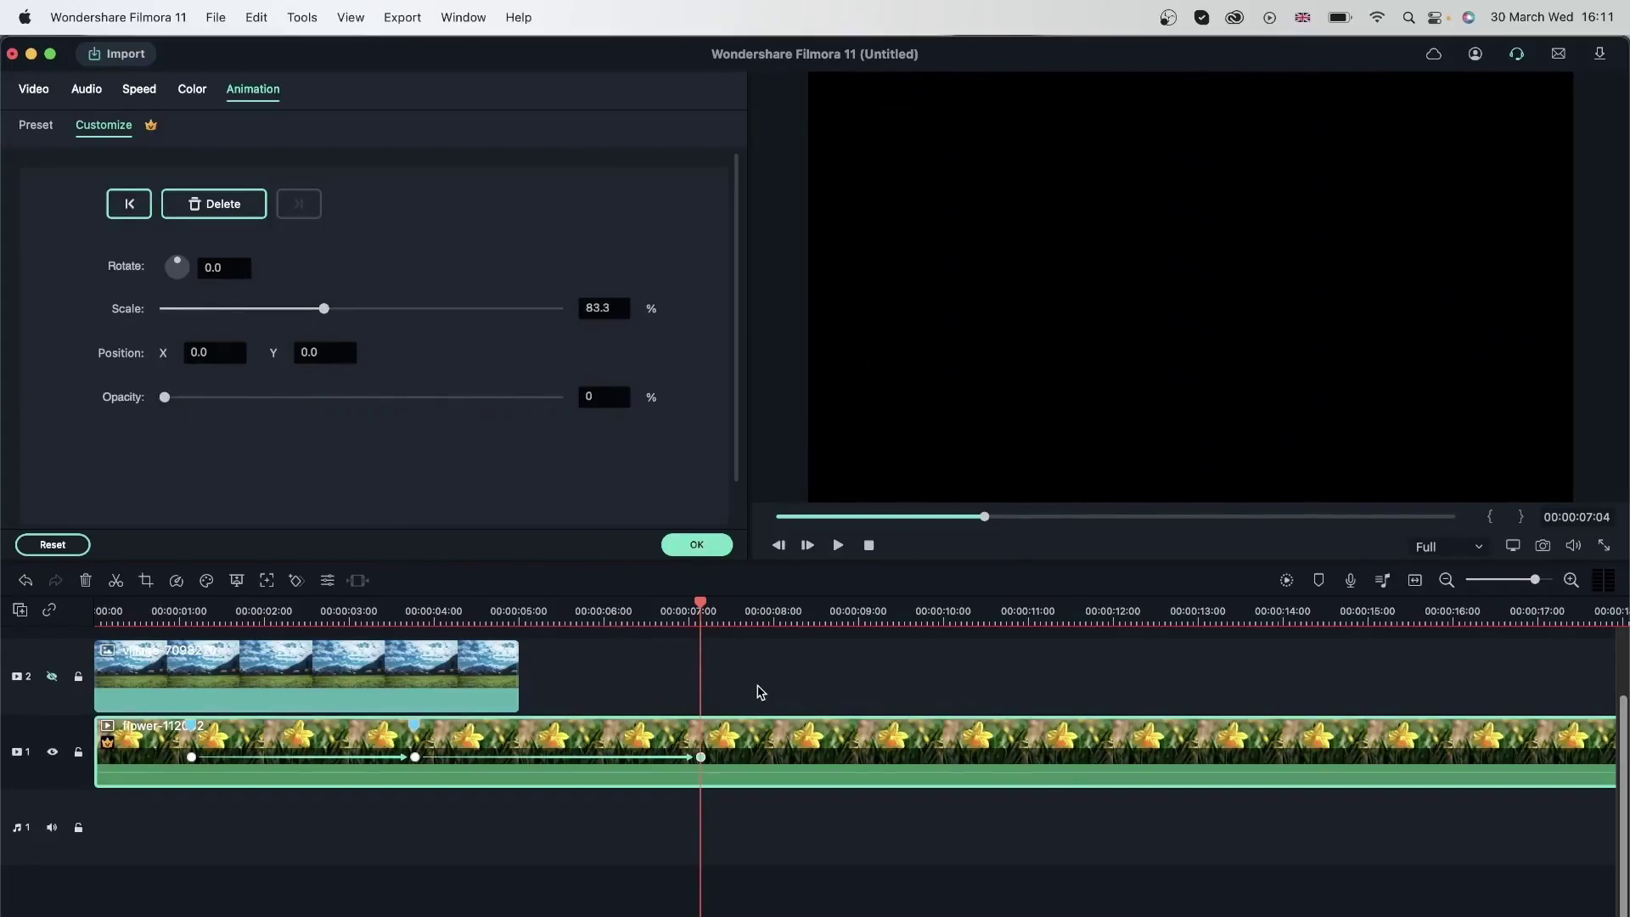
left_click(697, 546)
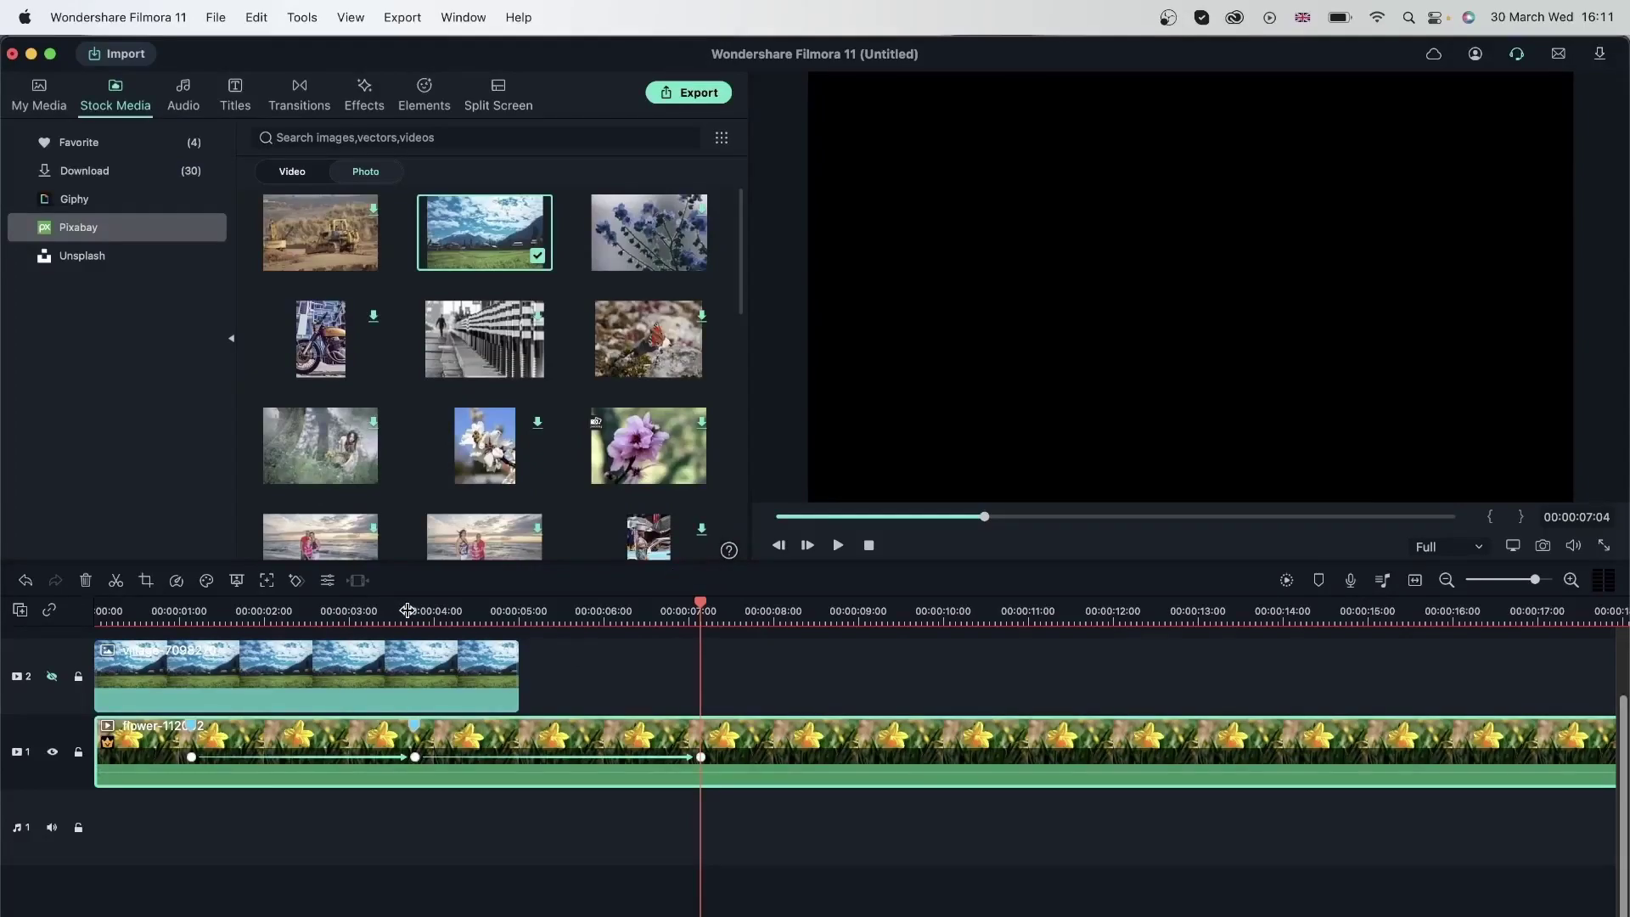
Step: Play the flower clip's animation from just before the first keyframe past the fade-out, stopping at 00:00:08:24
left_click(415, 758)
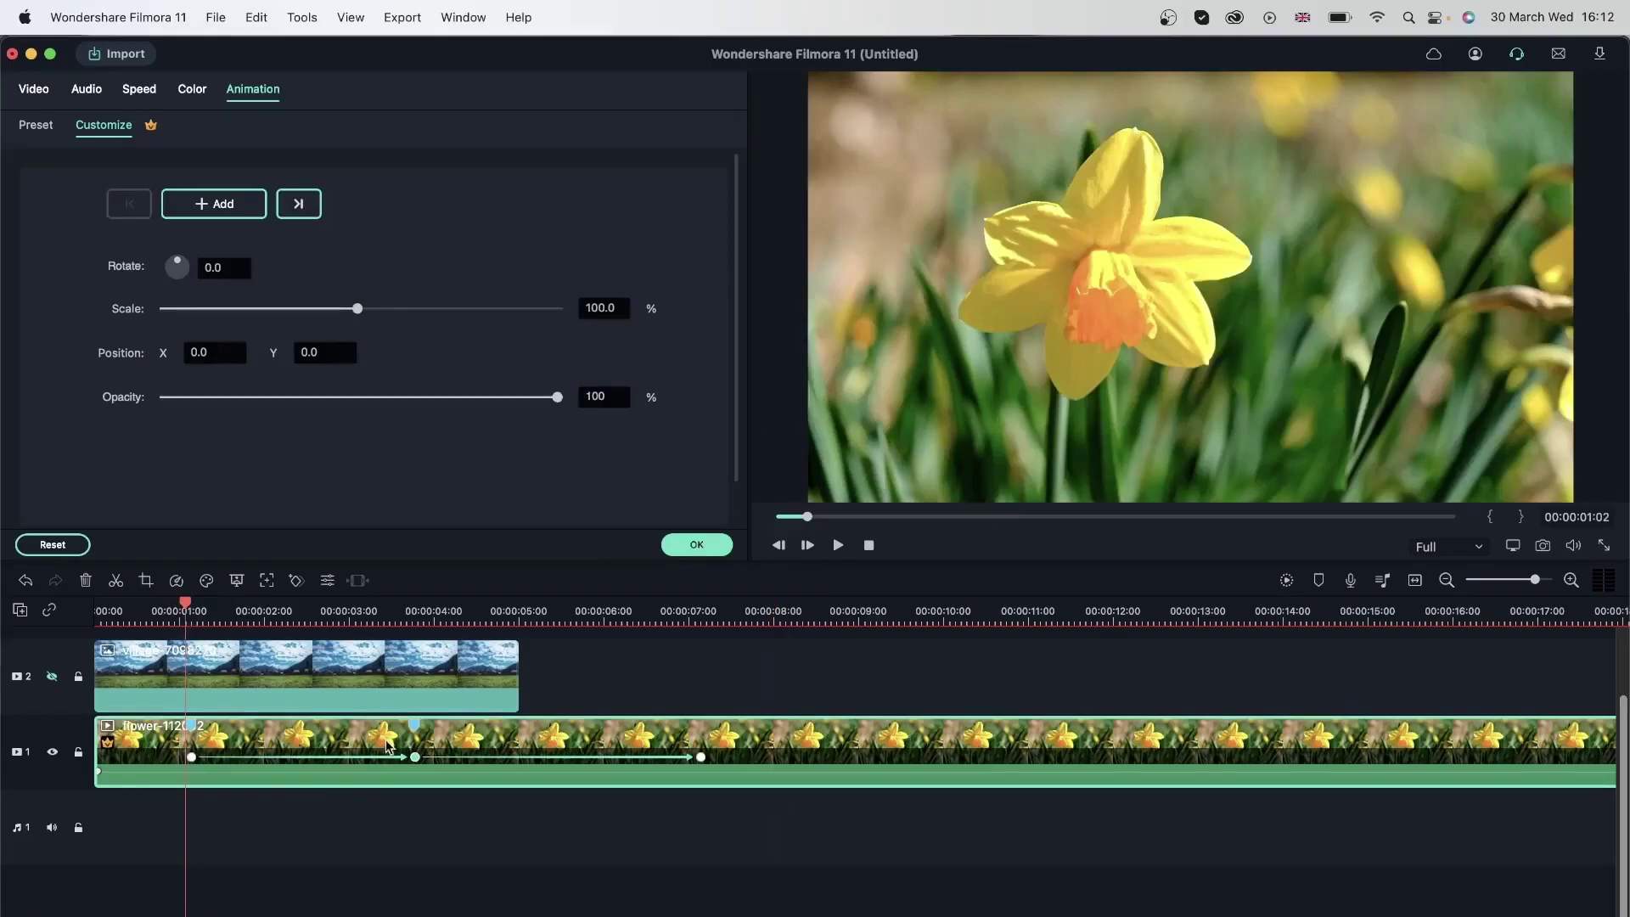
key("space")
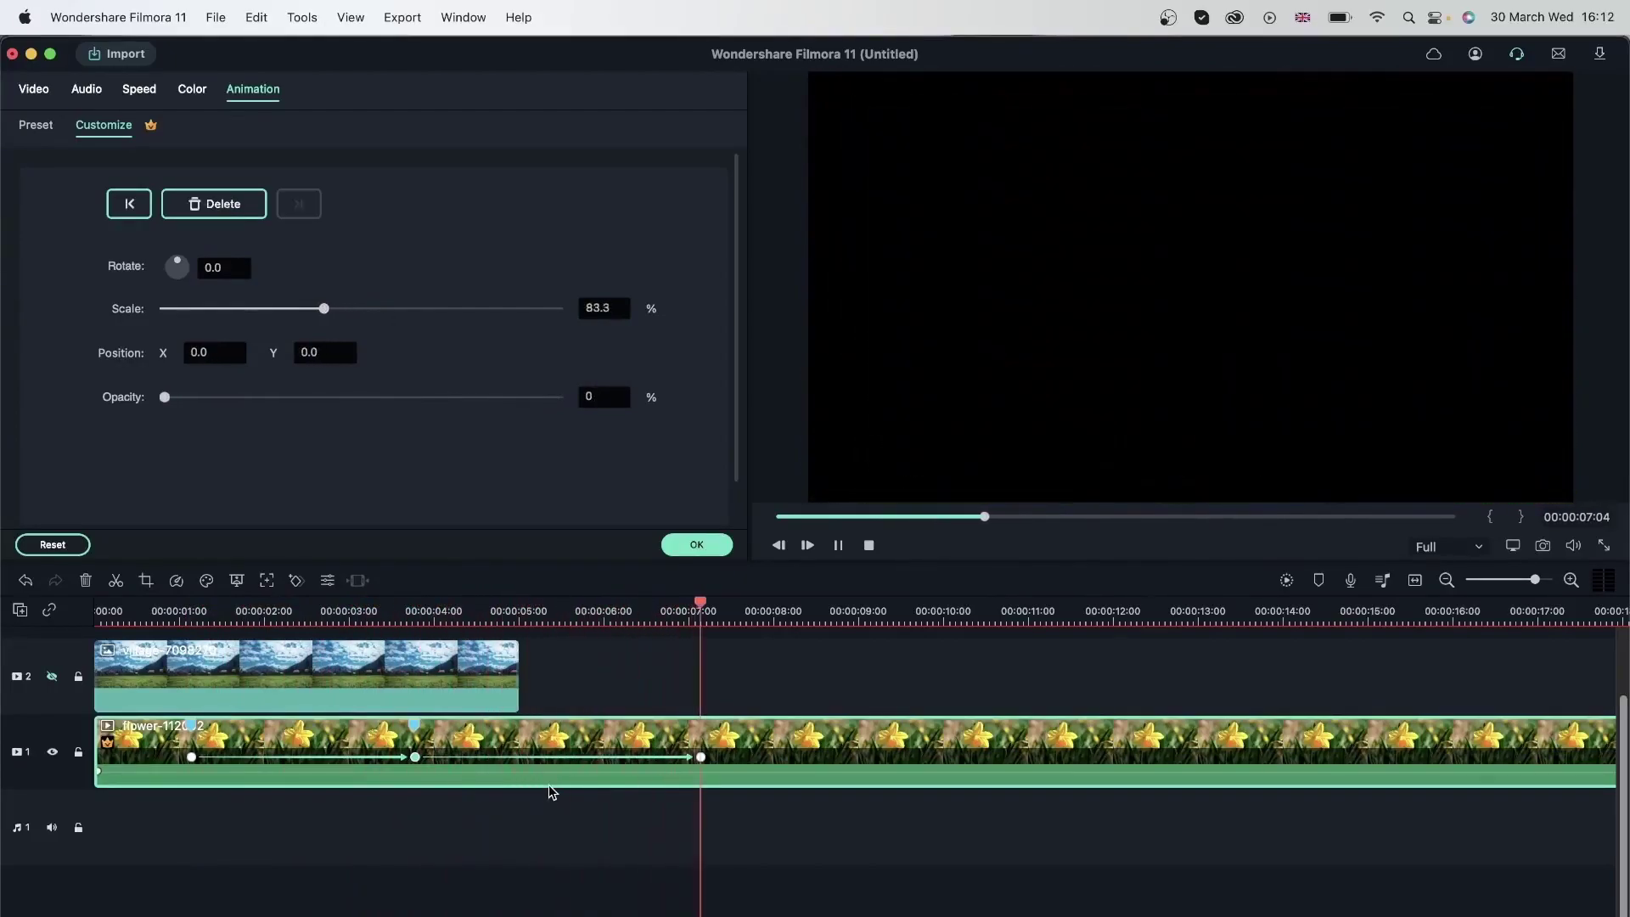
key("space")
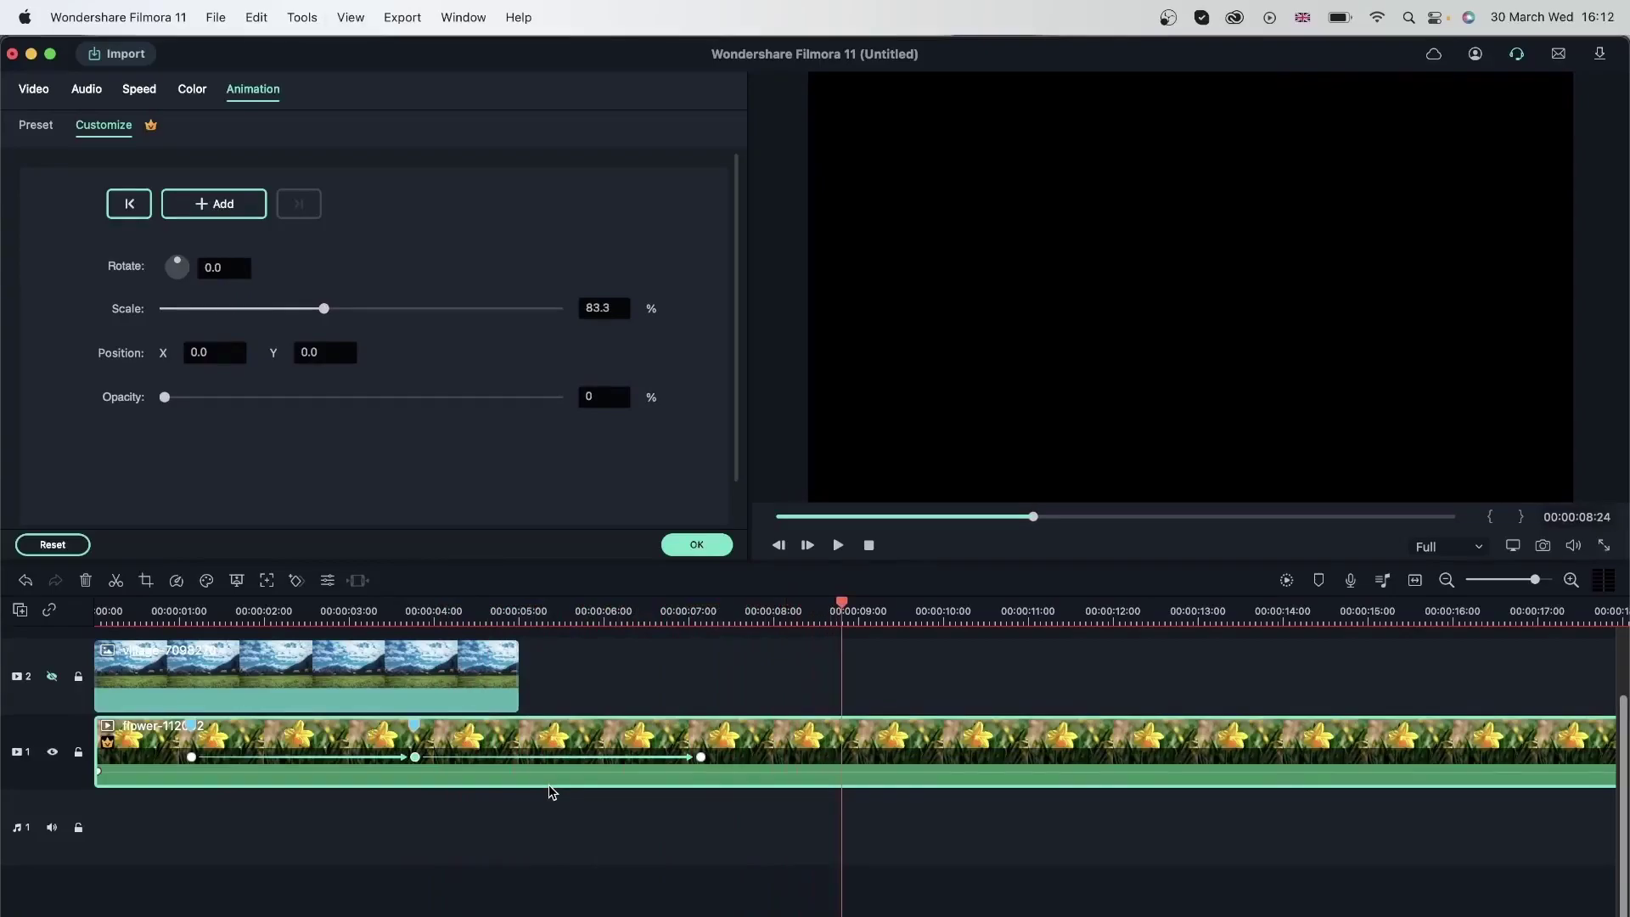
Step: Add a keyframe with 100 % opacity at 00:00:08:24 on the flower clip and preview the fade-in from 00:00:07:05
left_click(223, 207)
left_click_drag(167, 402, 710, 417)
left_click(704, 618)
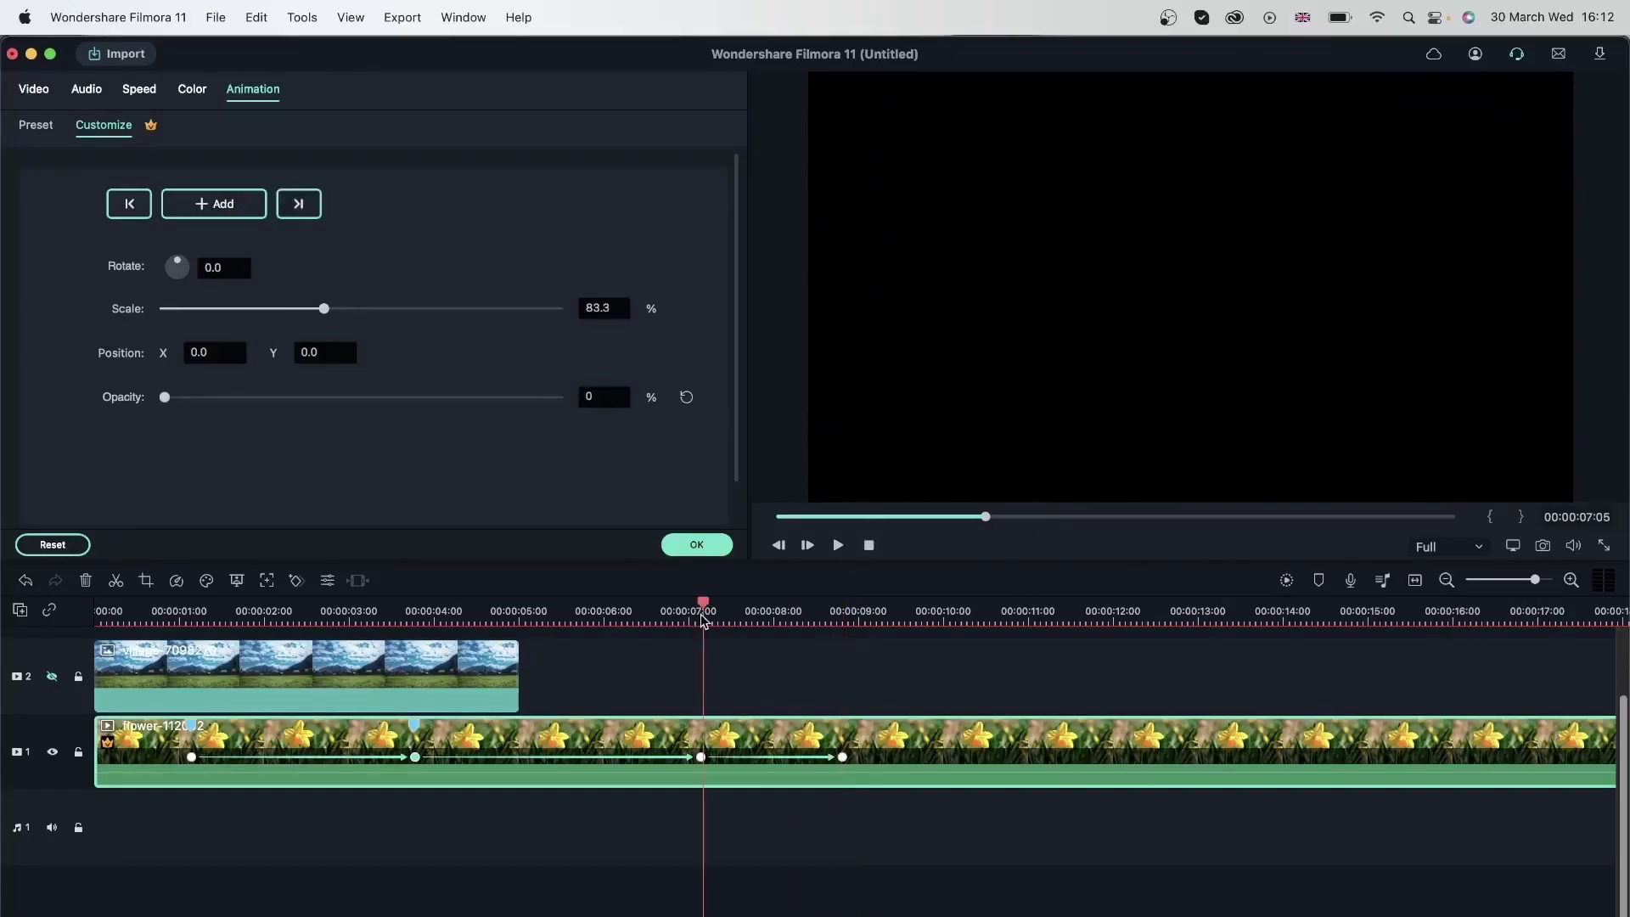
key("space")
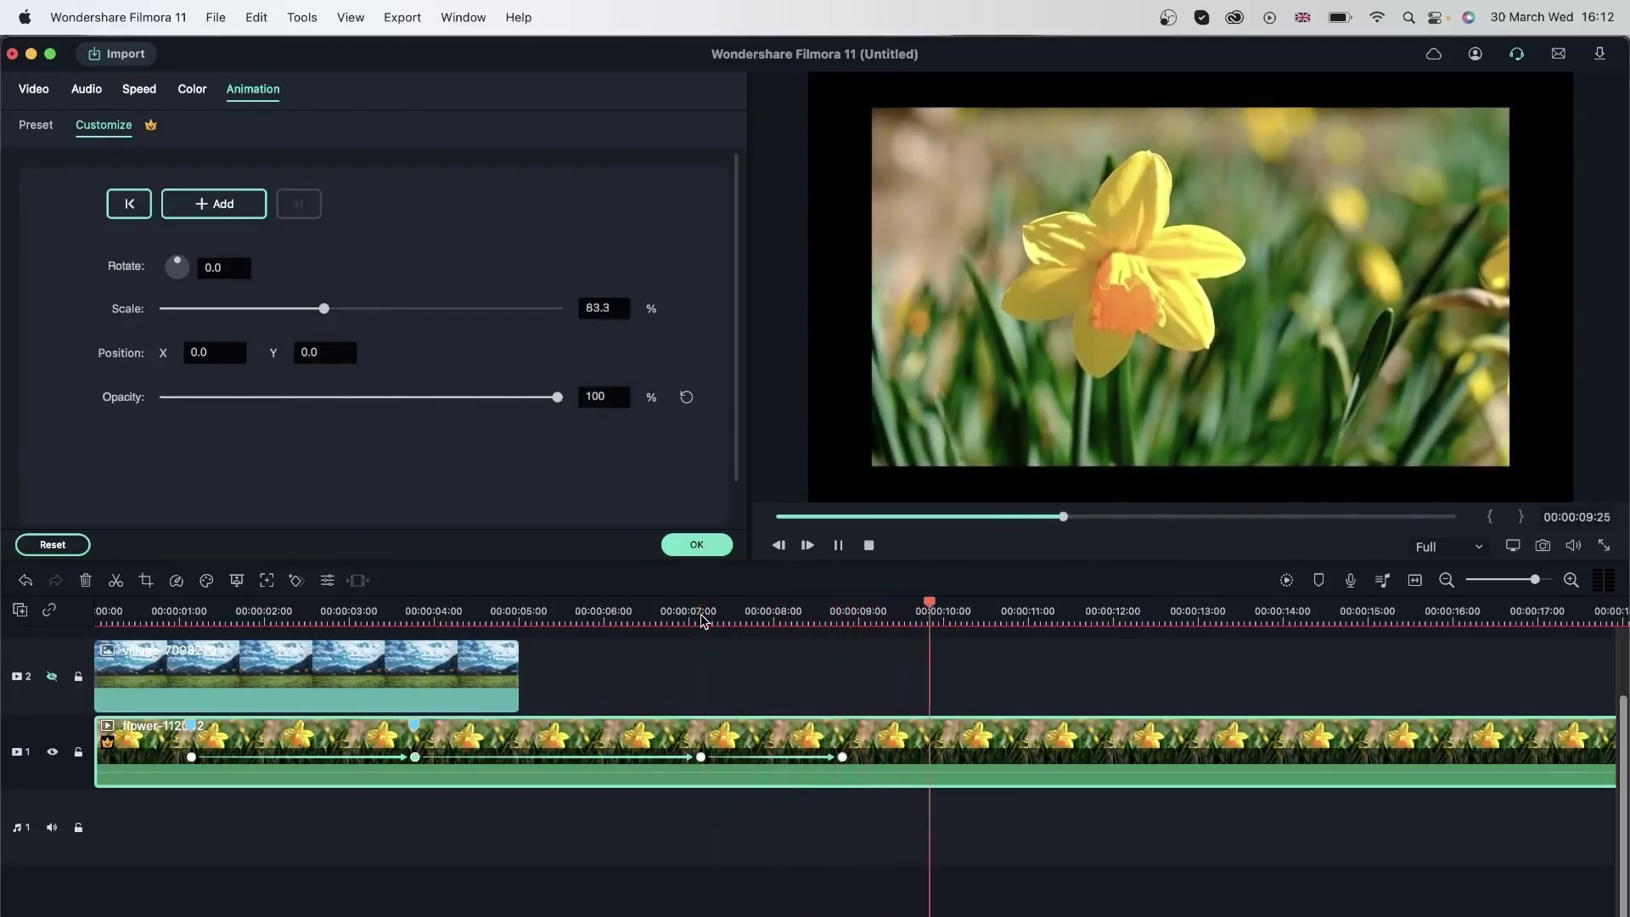
key("space")
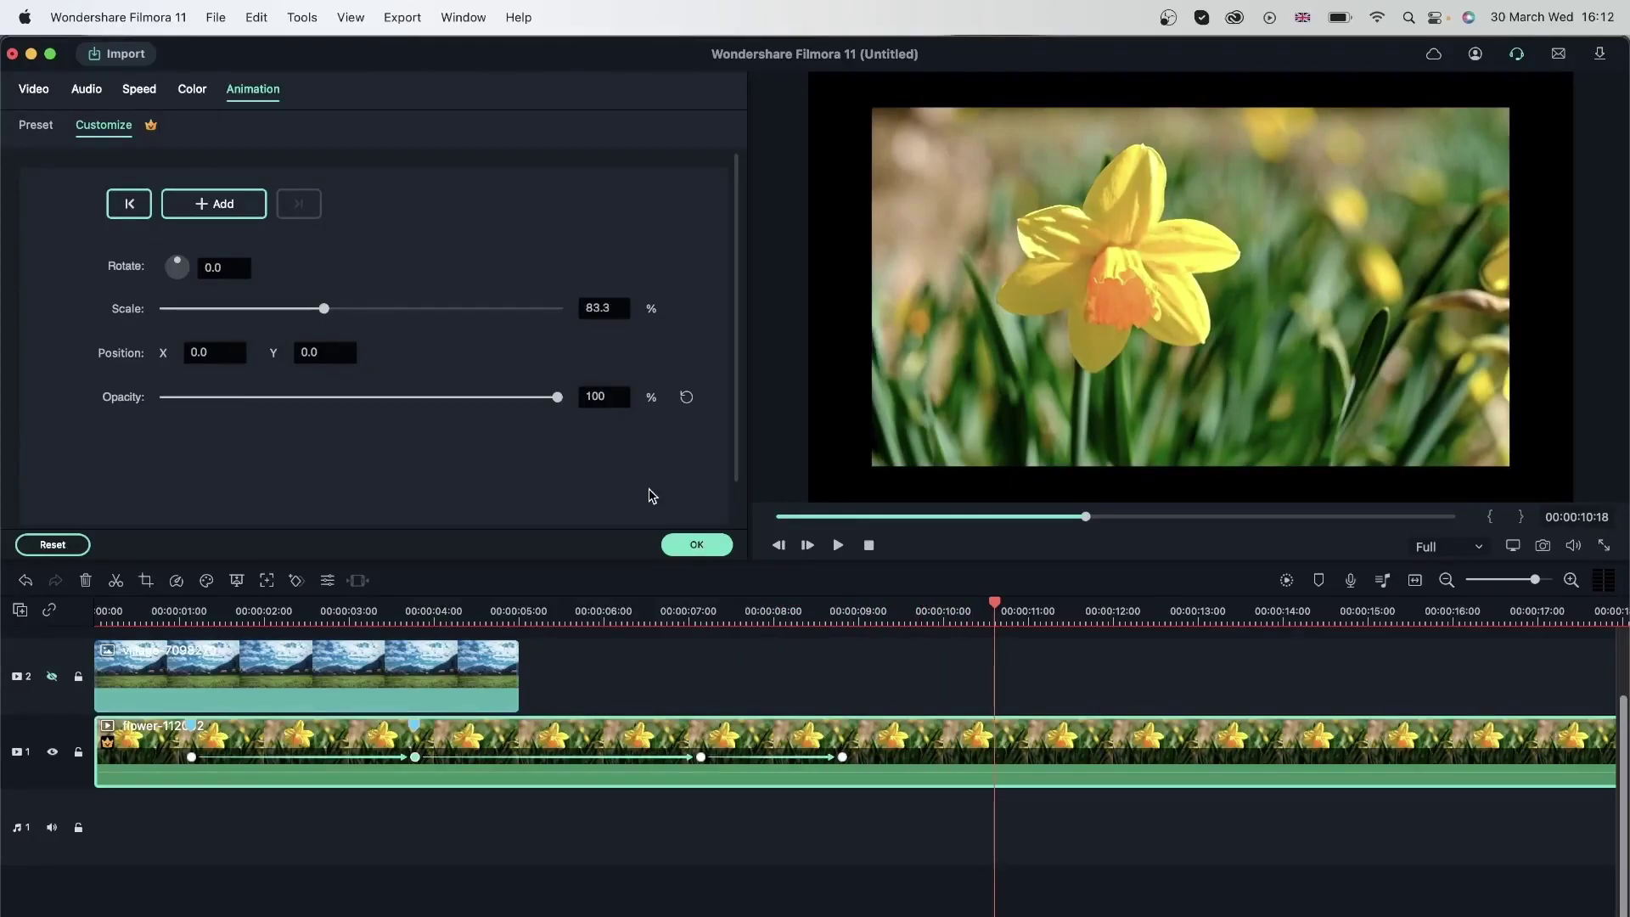
Step: Review the settings of the flower clip's keyframes at 00:00:03:23, 00:00:07:04 and 00:00:08:24
left_click(701, 759)
left_click(416, 759)
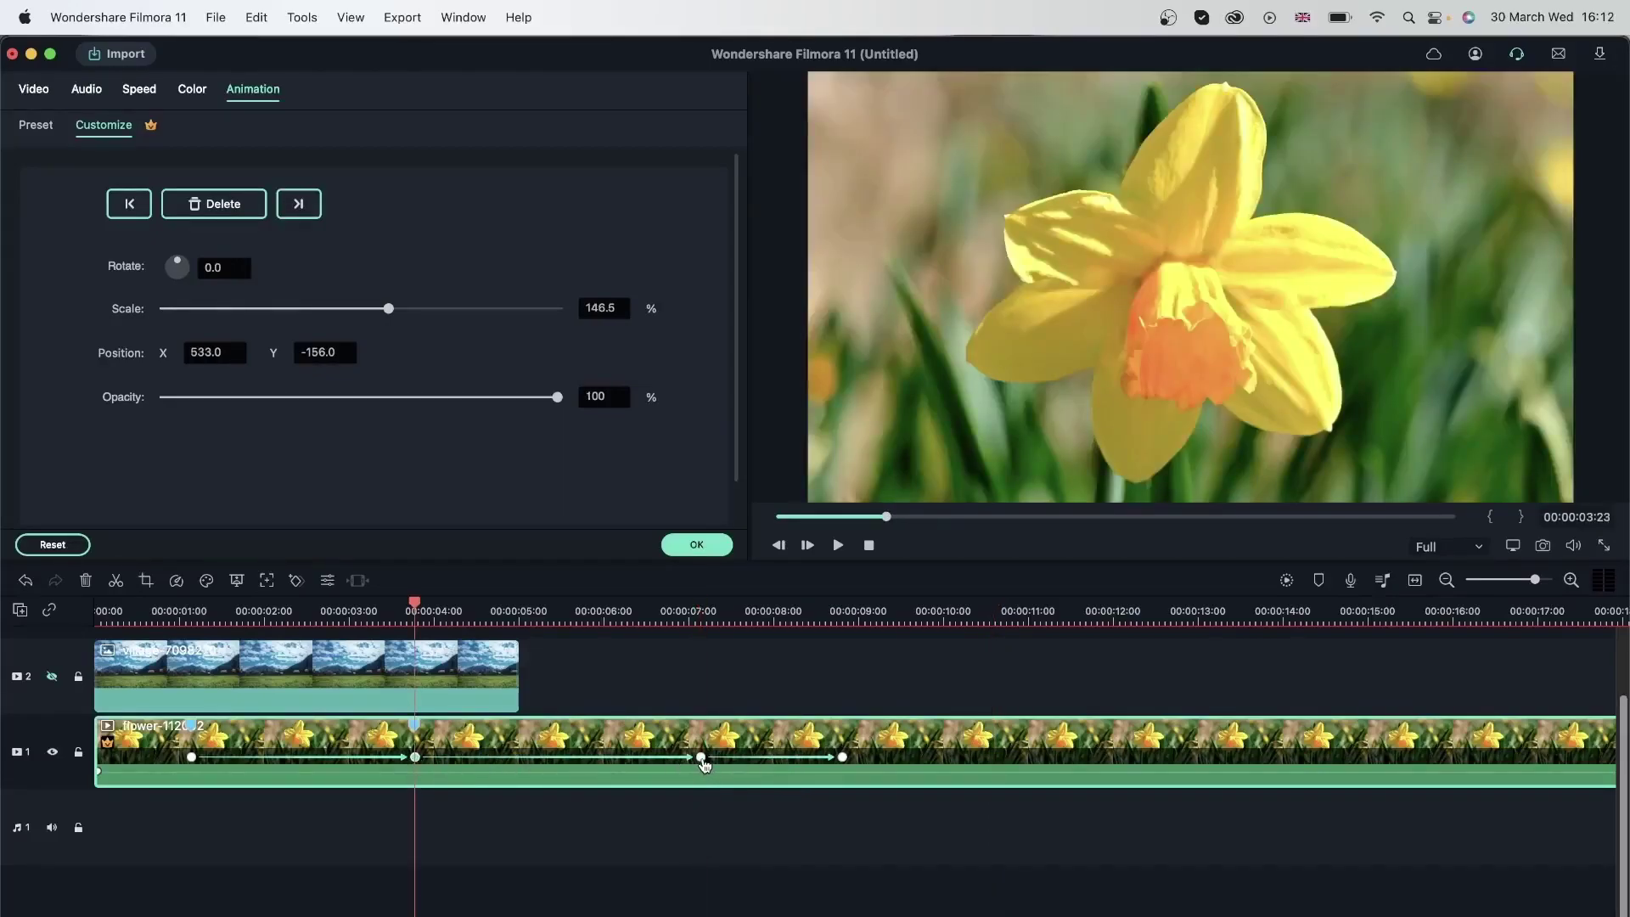
left_click(702, 759)
left_click(843, 759)
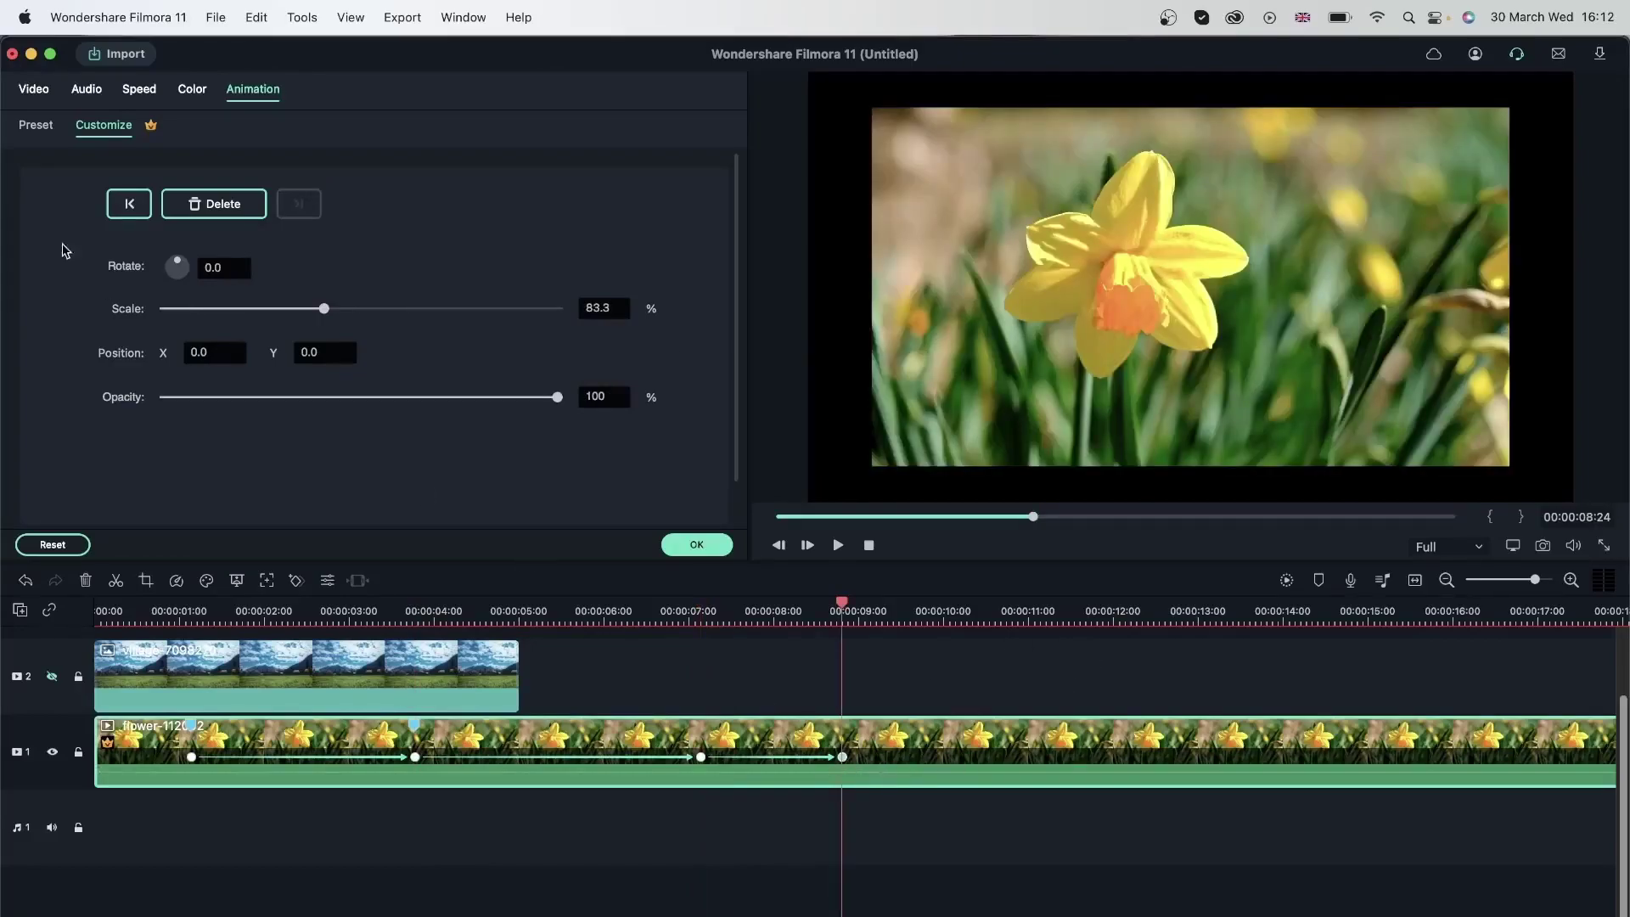
Step: Try deleting the flower clip's keyframe at 00:00:07:04 and undo the deletion
left_click(130, 205)
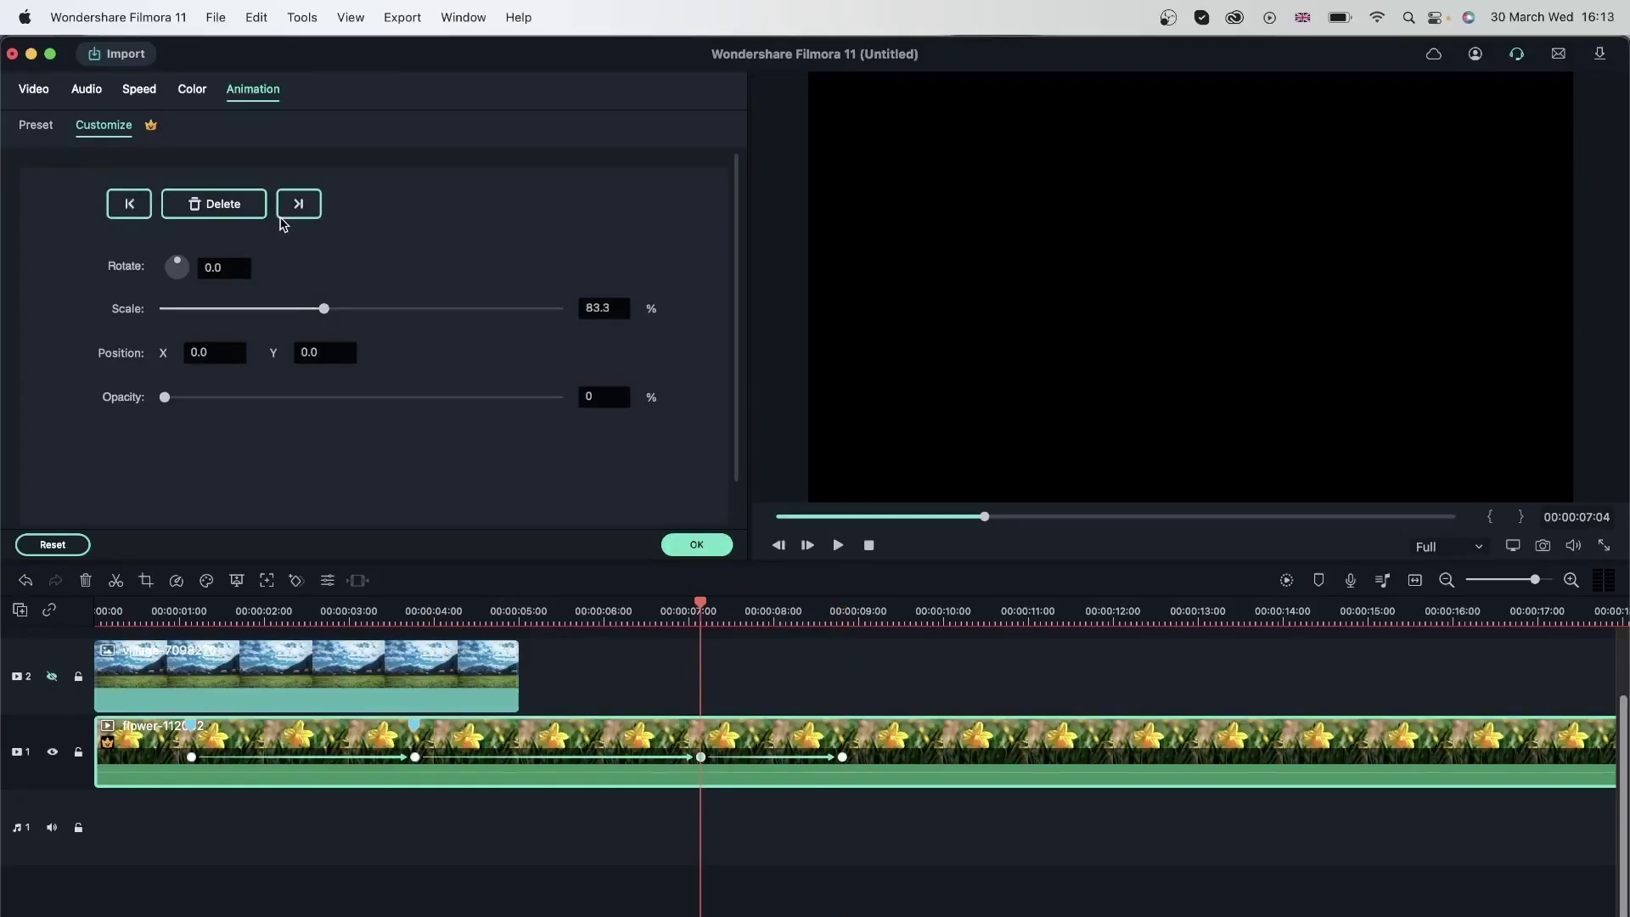
left_click(213, 210)
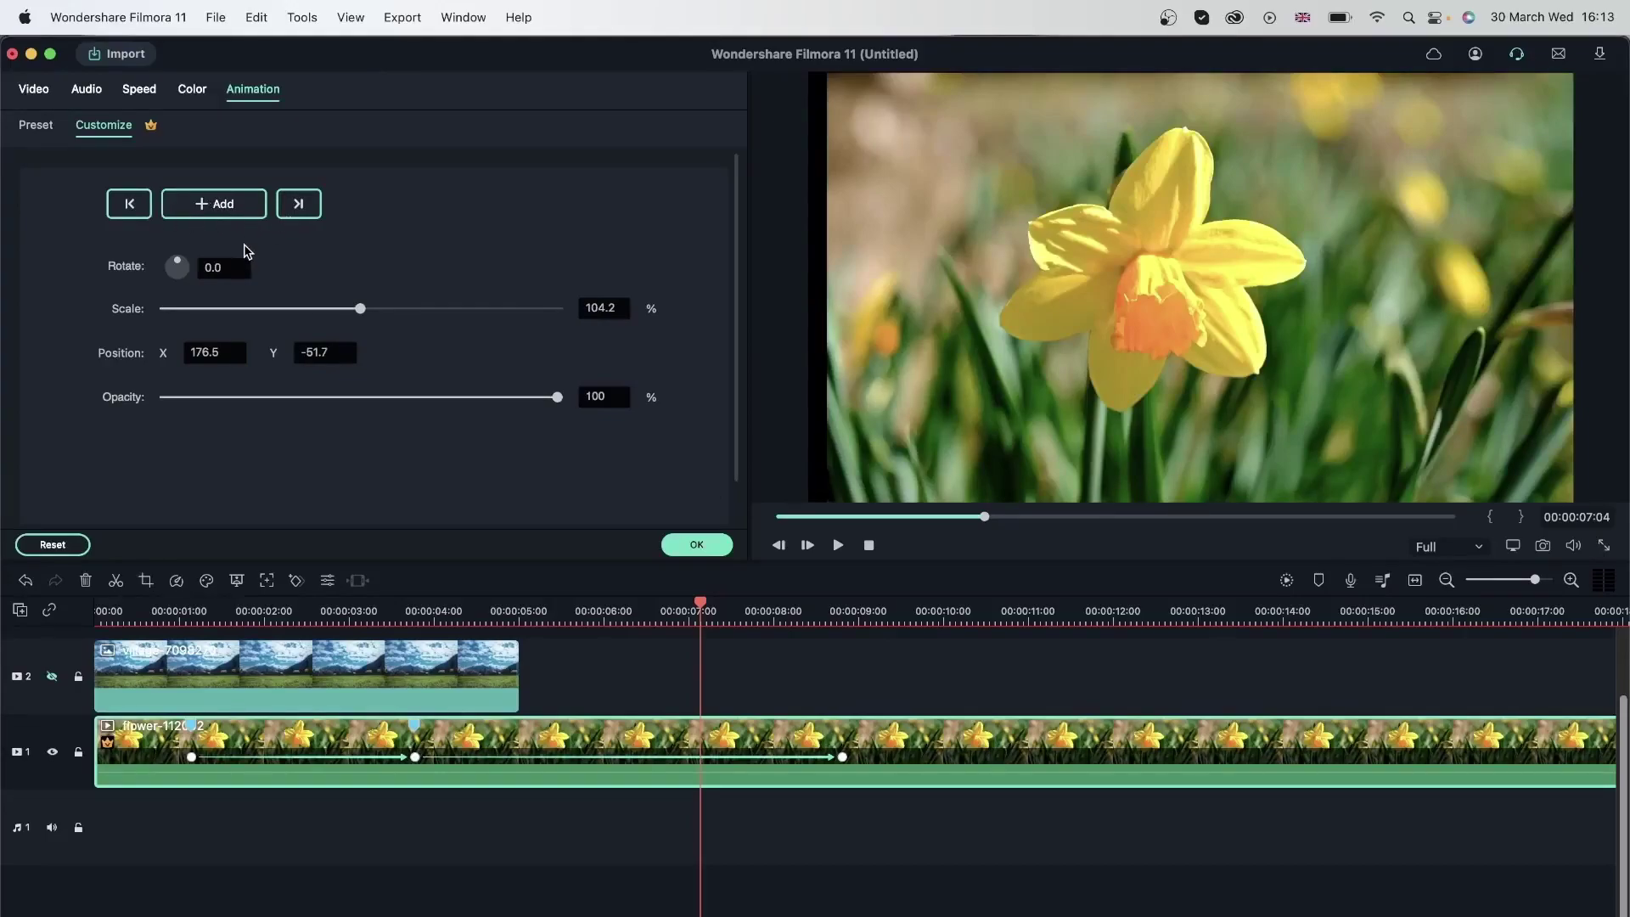
key("super+z")
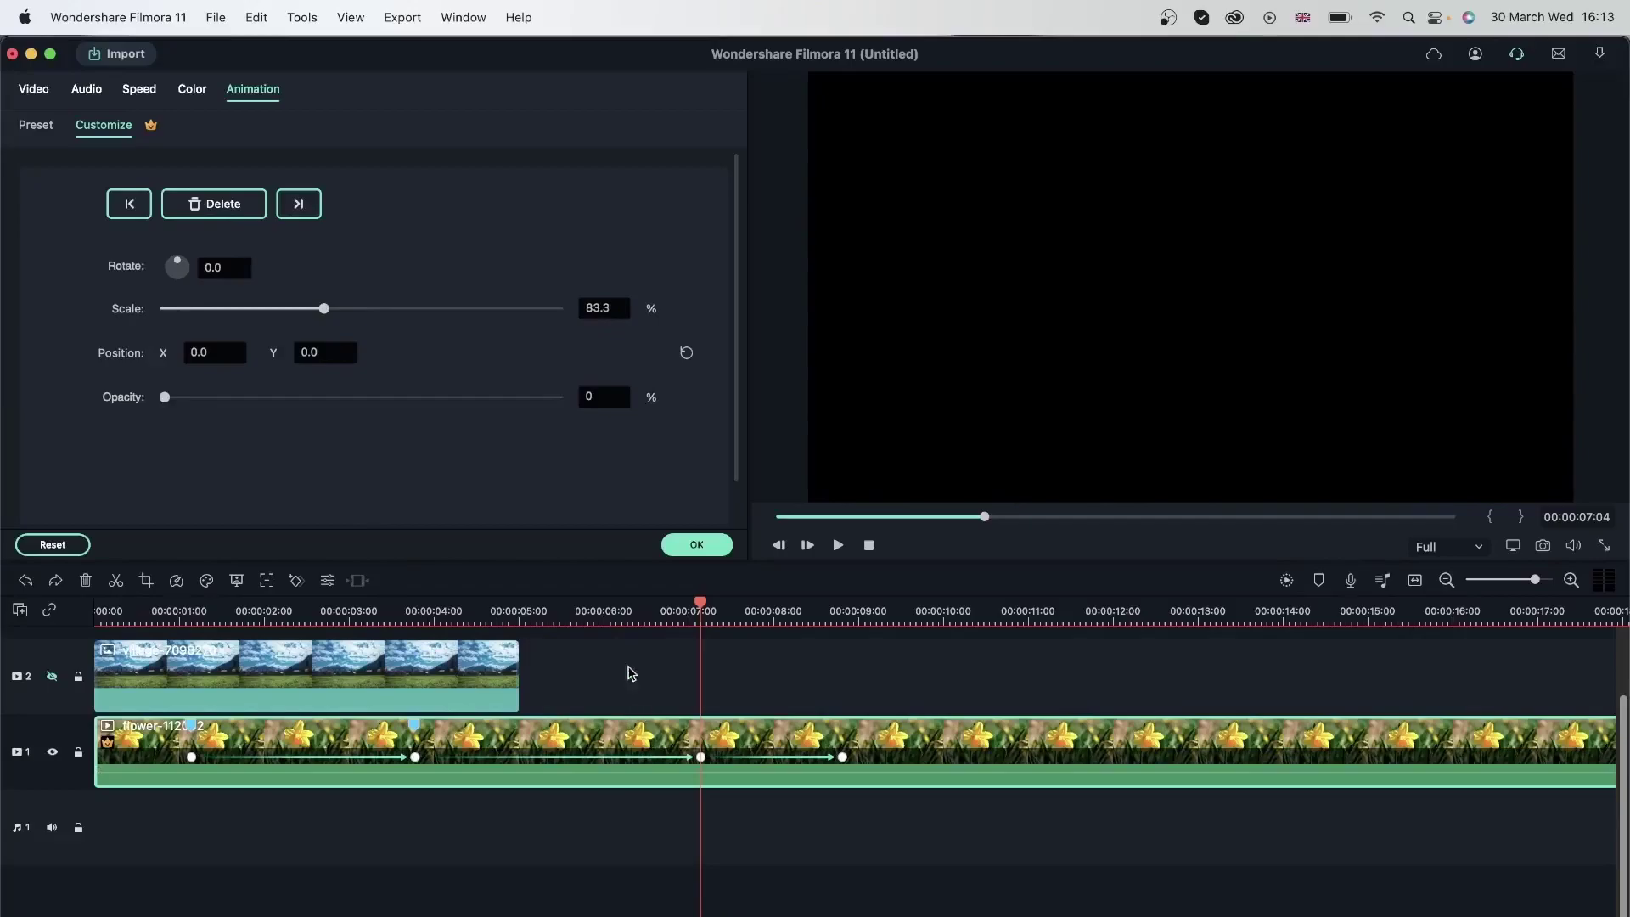
Step: Set the flower clip's rotation to 71.9 at the 00:00:03:23 keyframe and return the playhead to 00:00:01:03
left_click(297, 203)
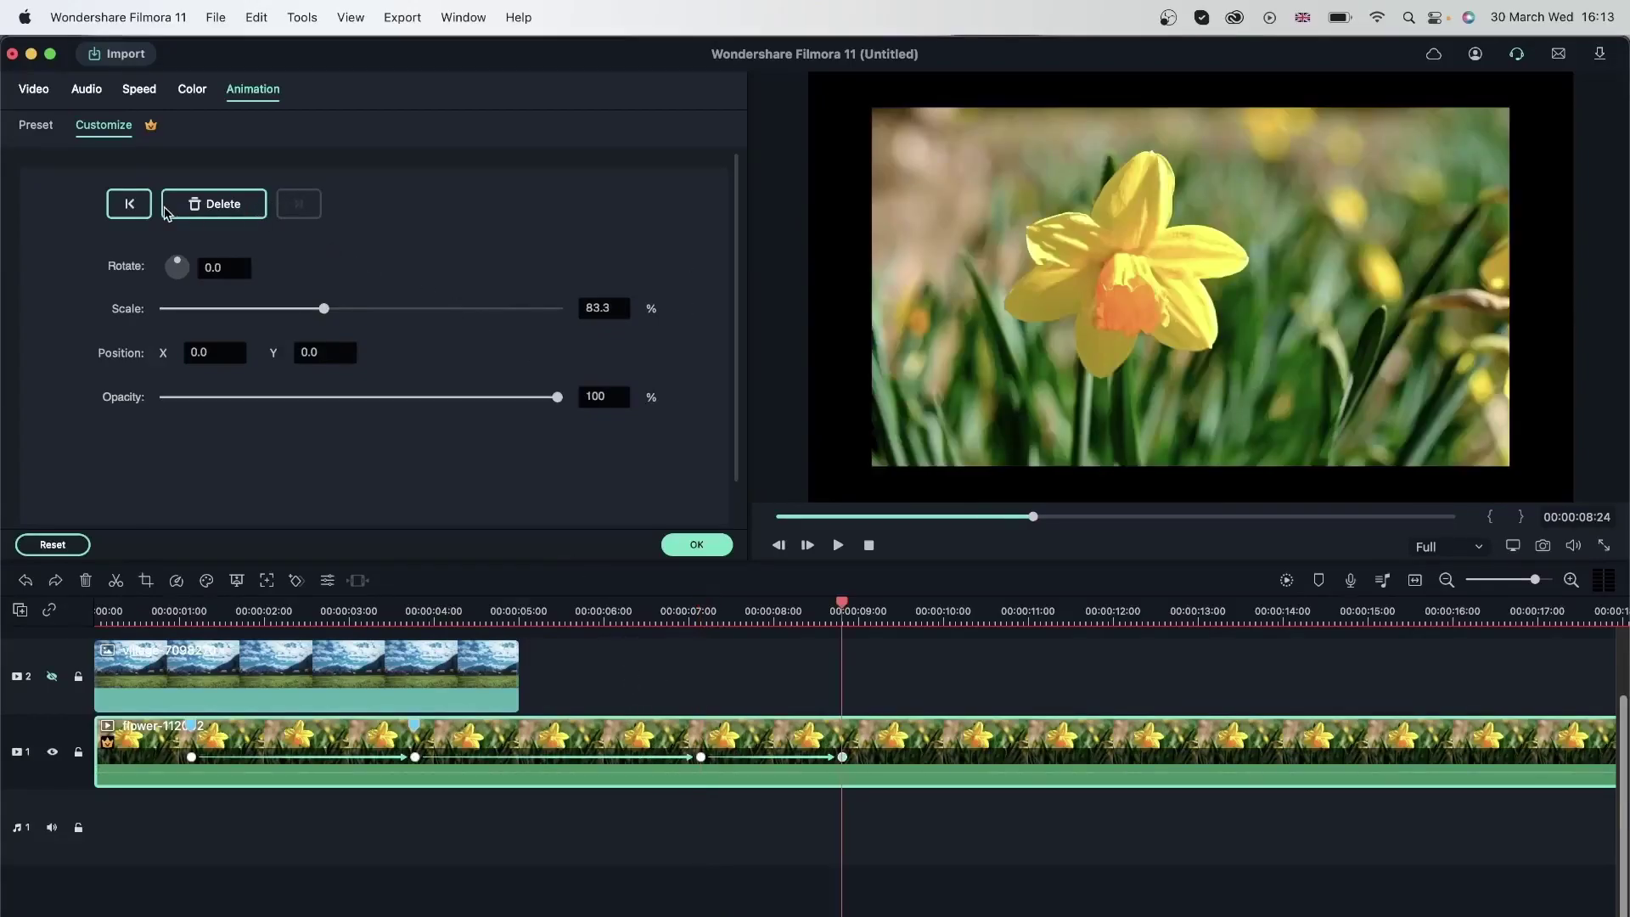
left_click(129, 204)
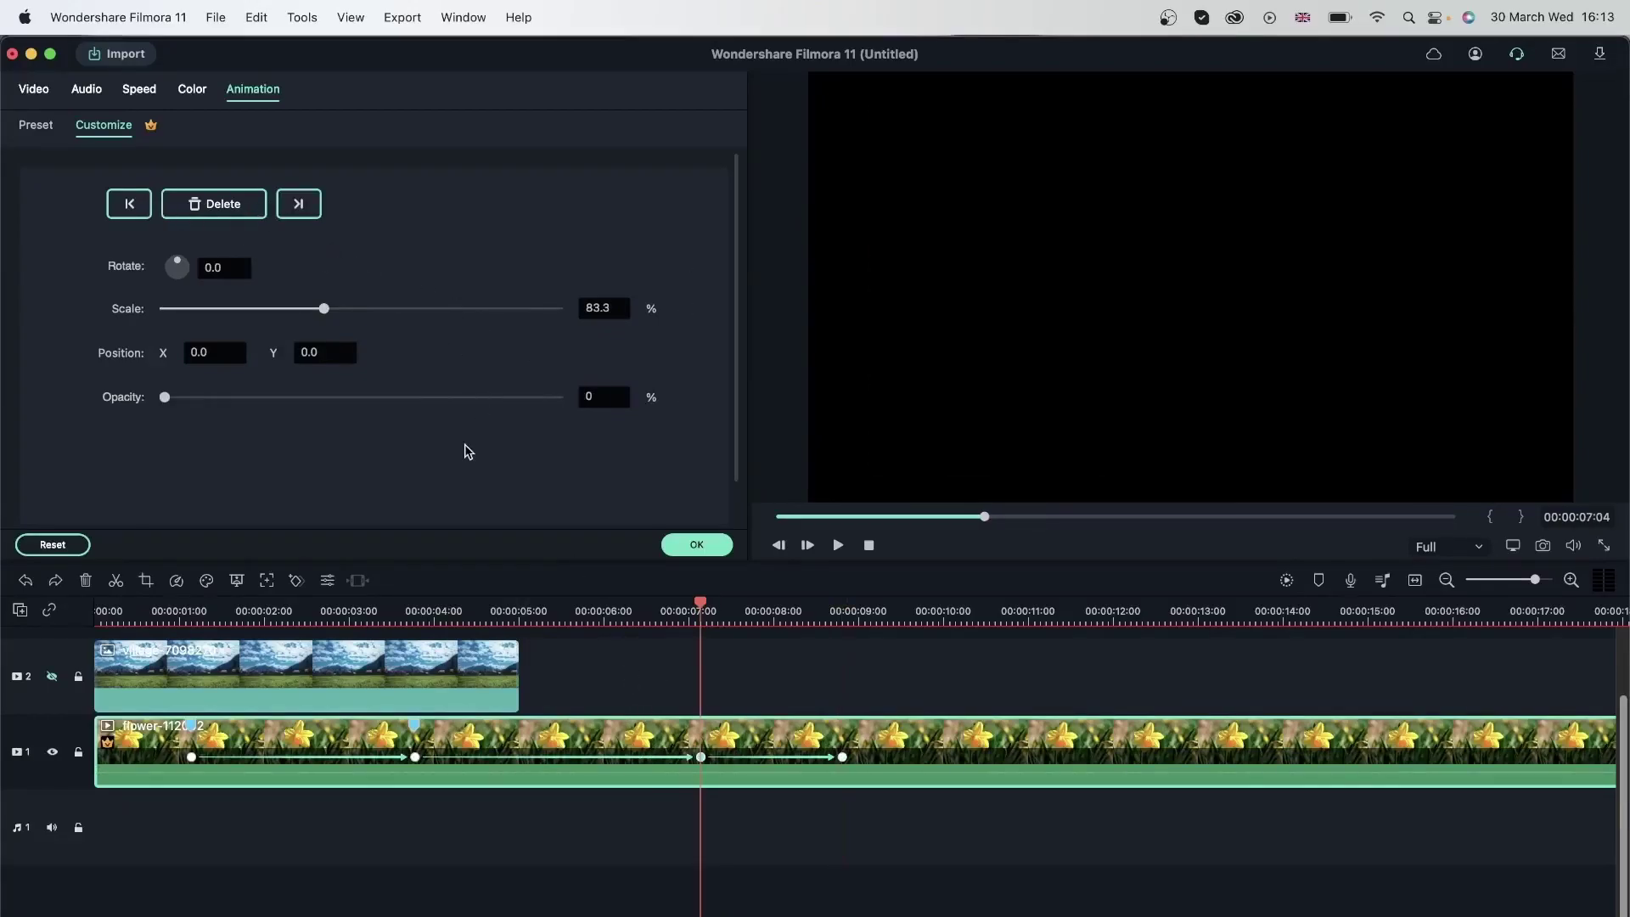
left_click(129, 204)
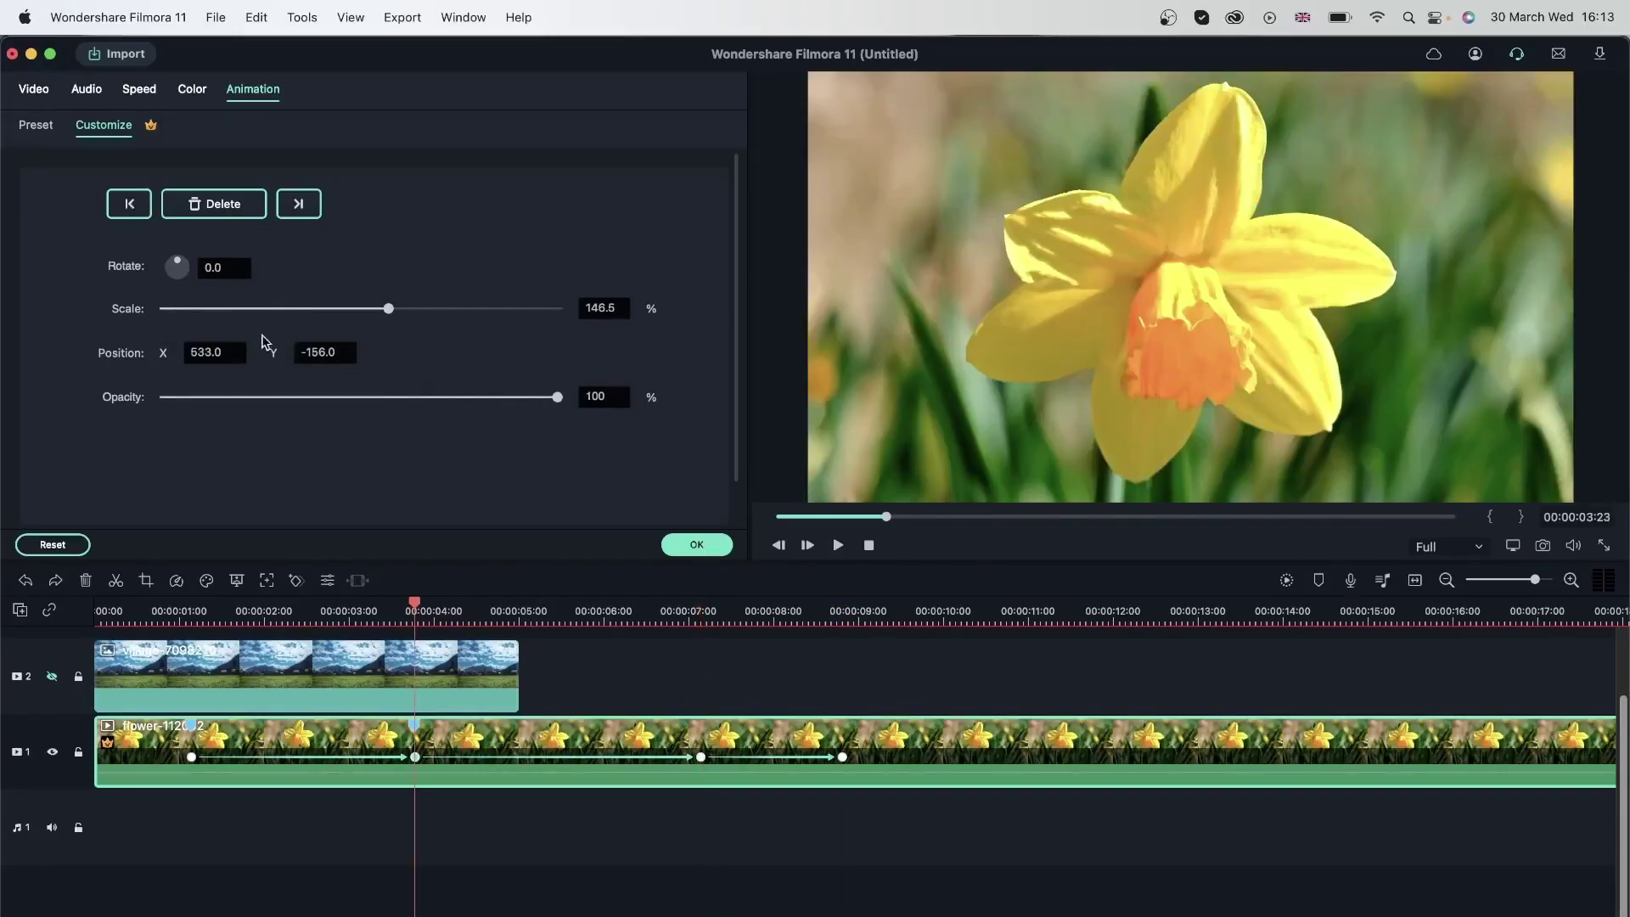
left_click_drag(181, 273, 185, 270)
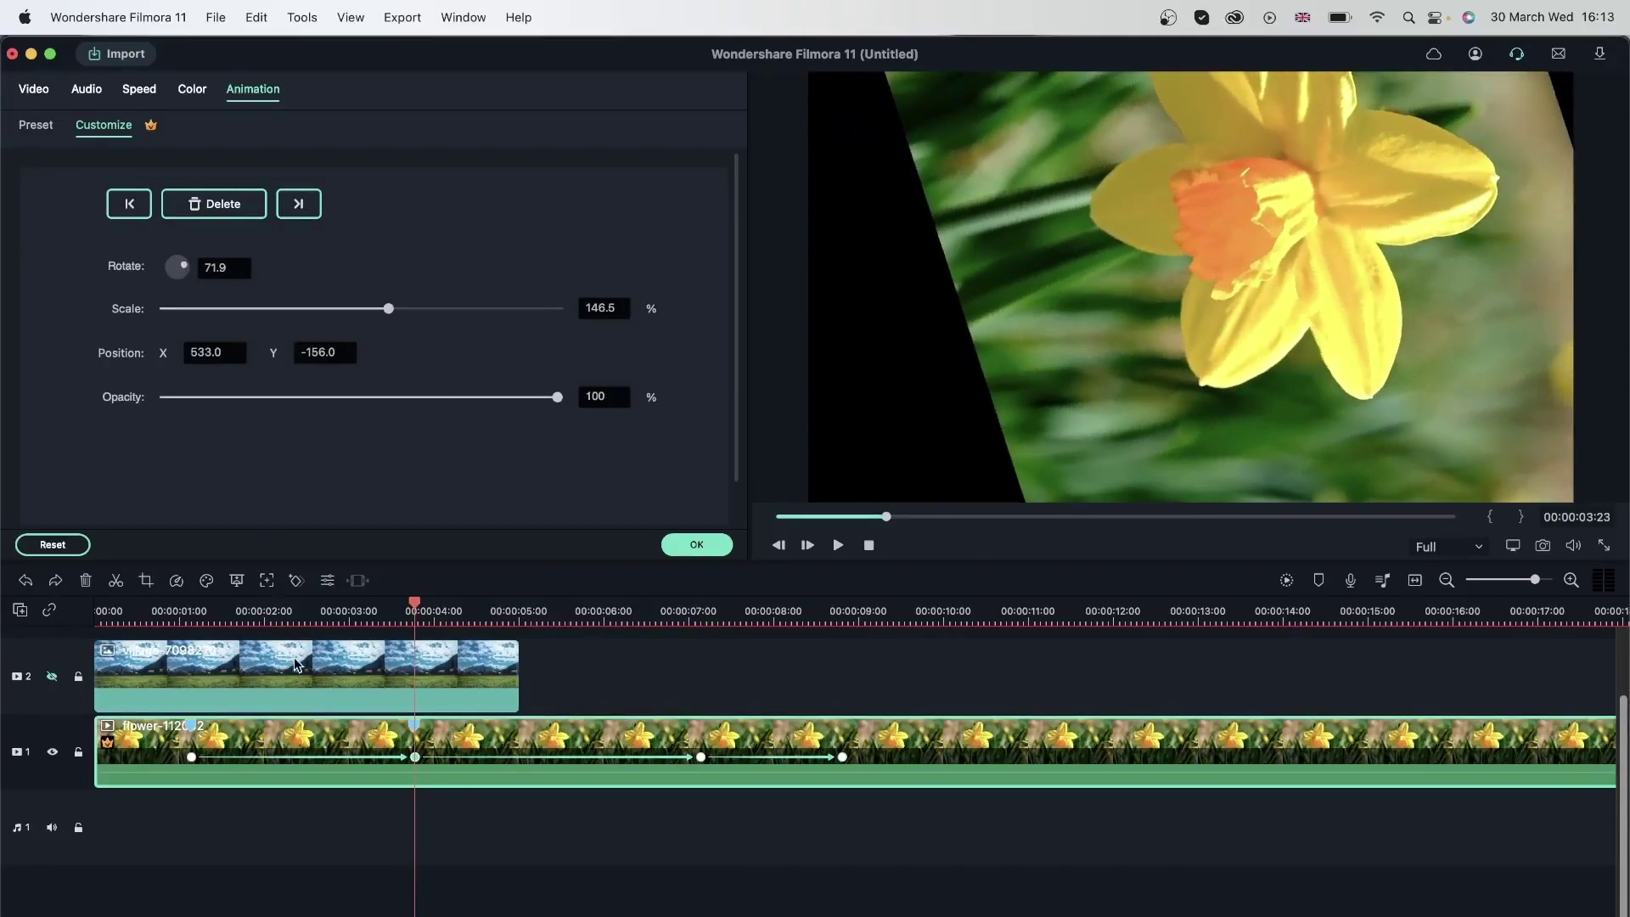
left_click(188, 619)
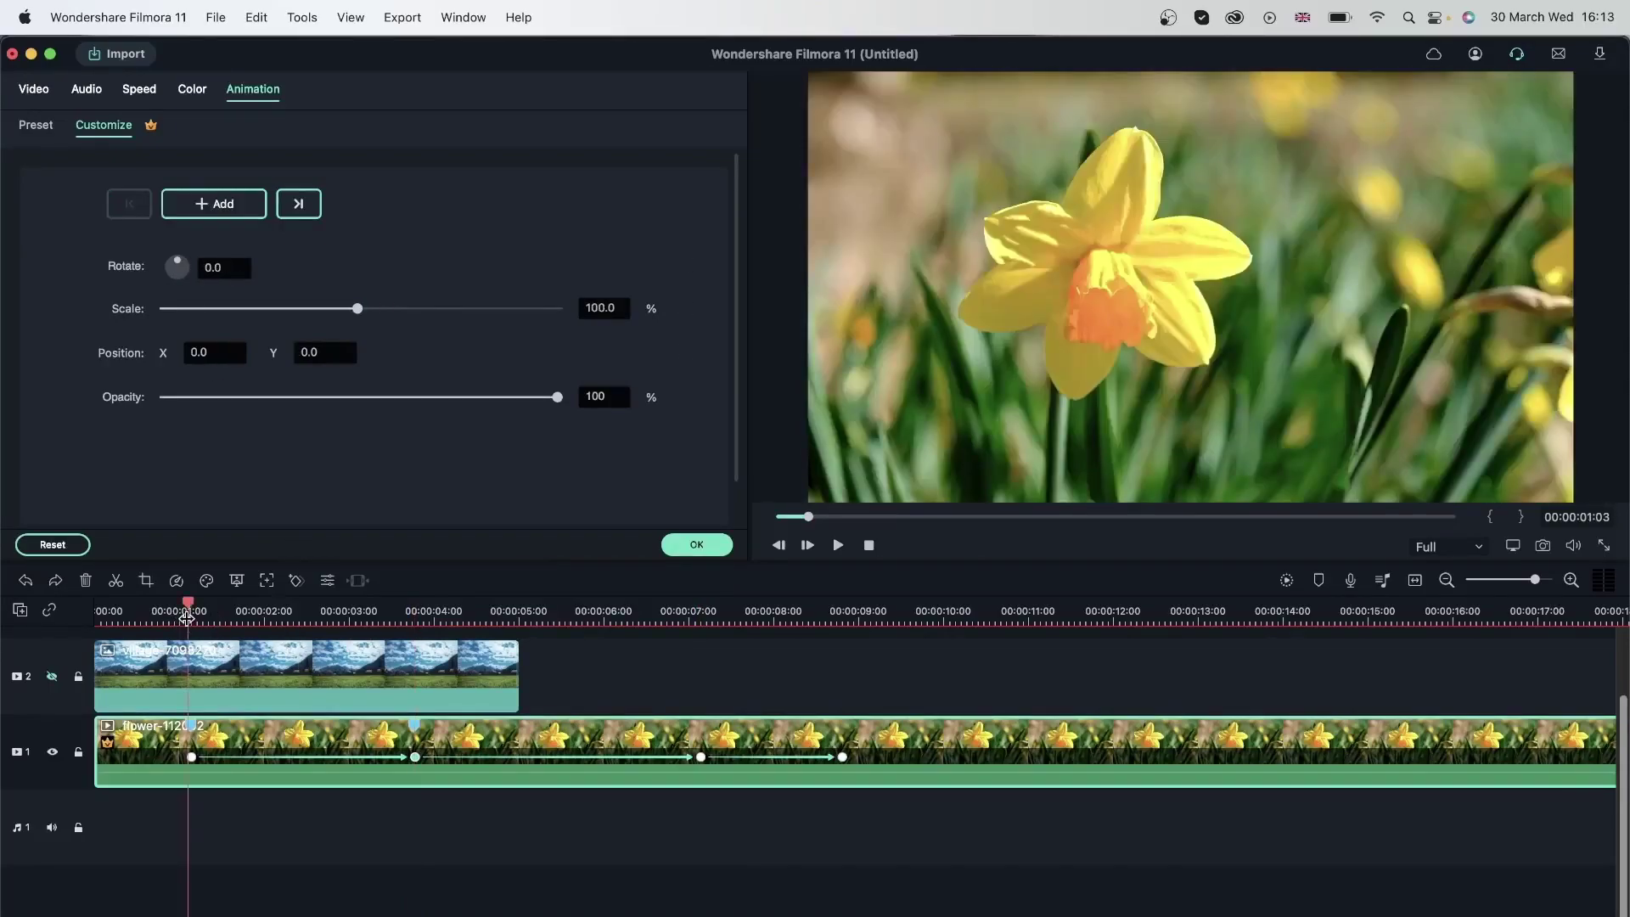
Step: Preview the flower clip's full keyframed animation from 00:00:01:03 and step through its keyframes
key("space")
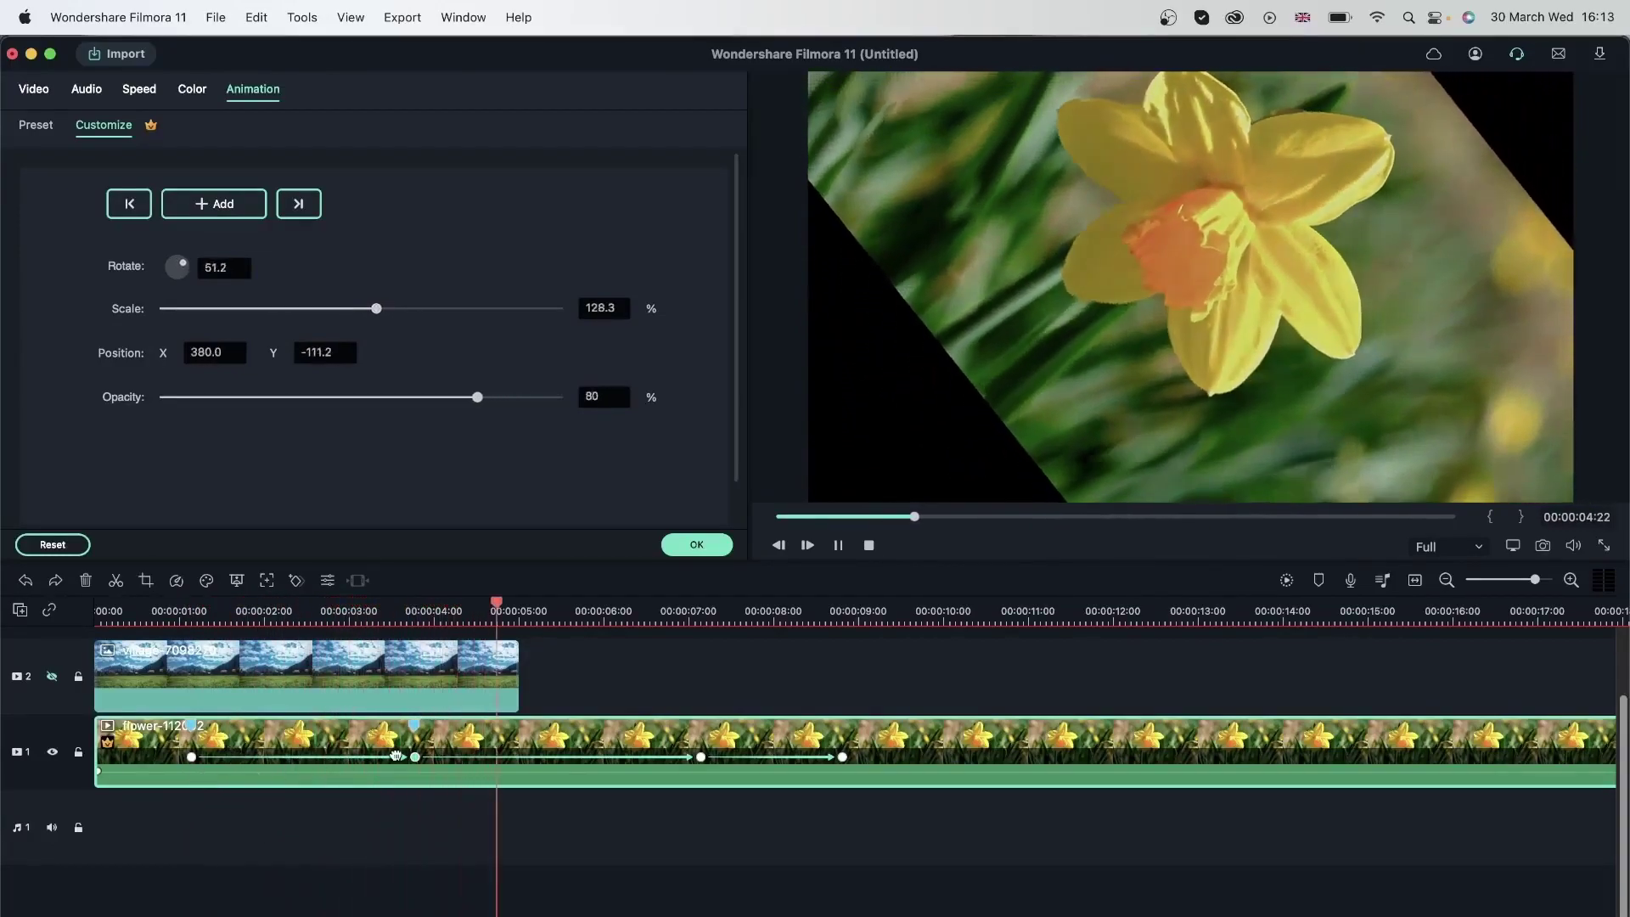
key("space")
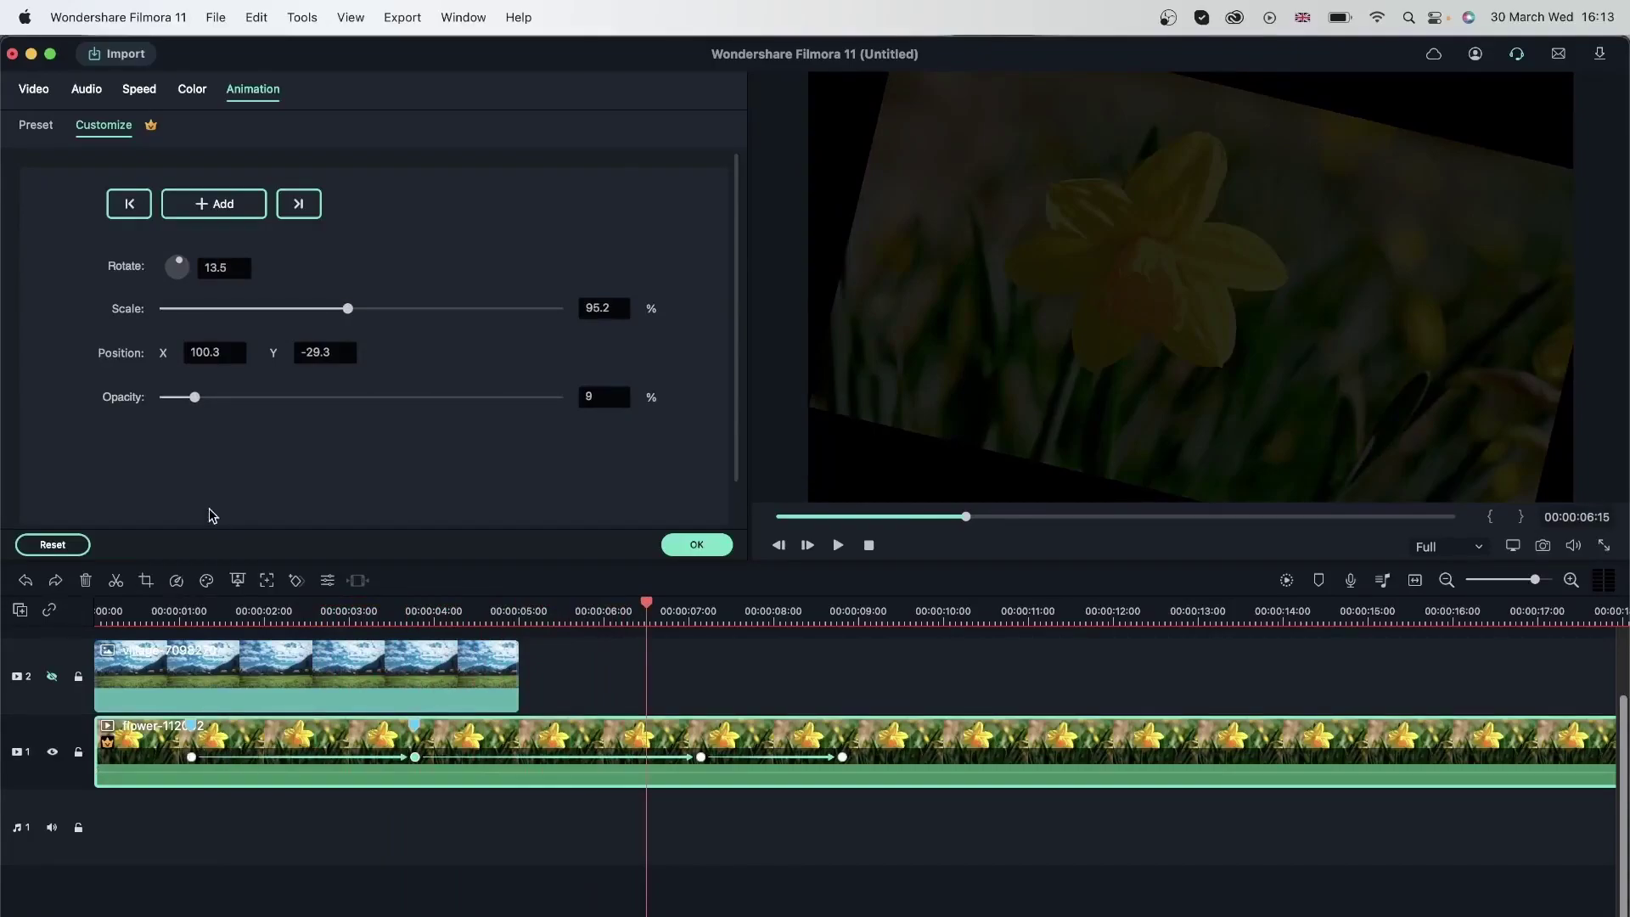
left_click(129, 205)
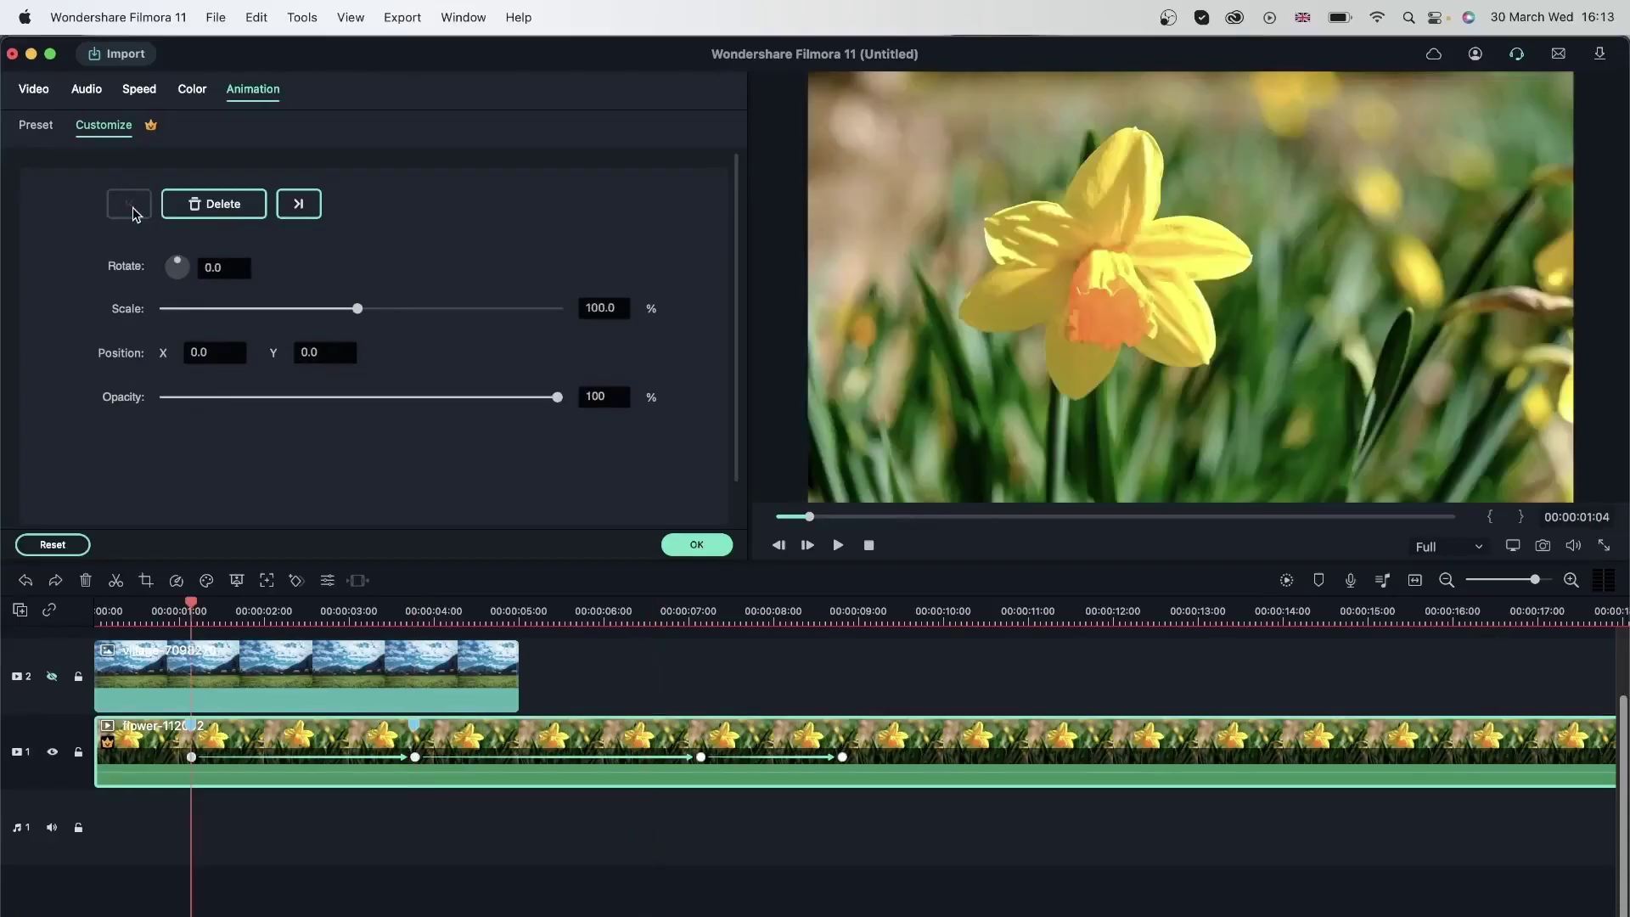
left_click(306, 212)
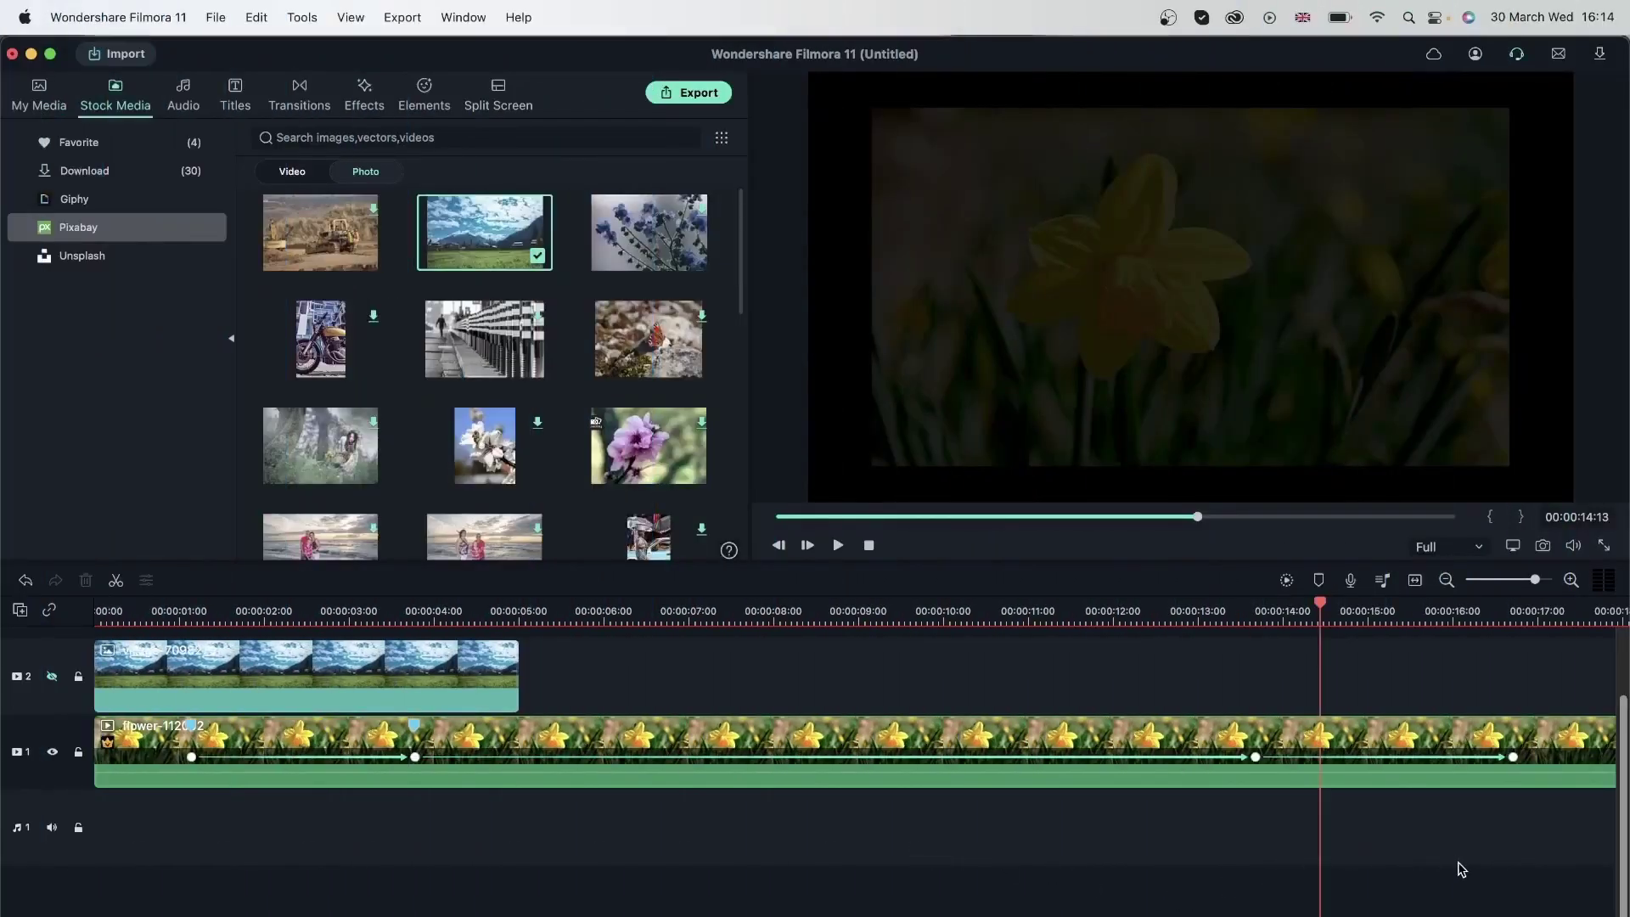
Step: Replace both timeline clips with the green plant clip from the downloaded stock media, placed at the start of video track 1
left_click_drag(1459, 863, 214, 667)
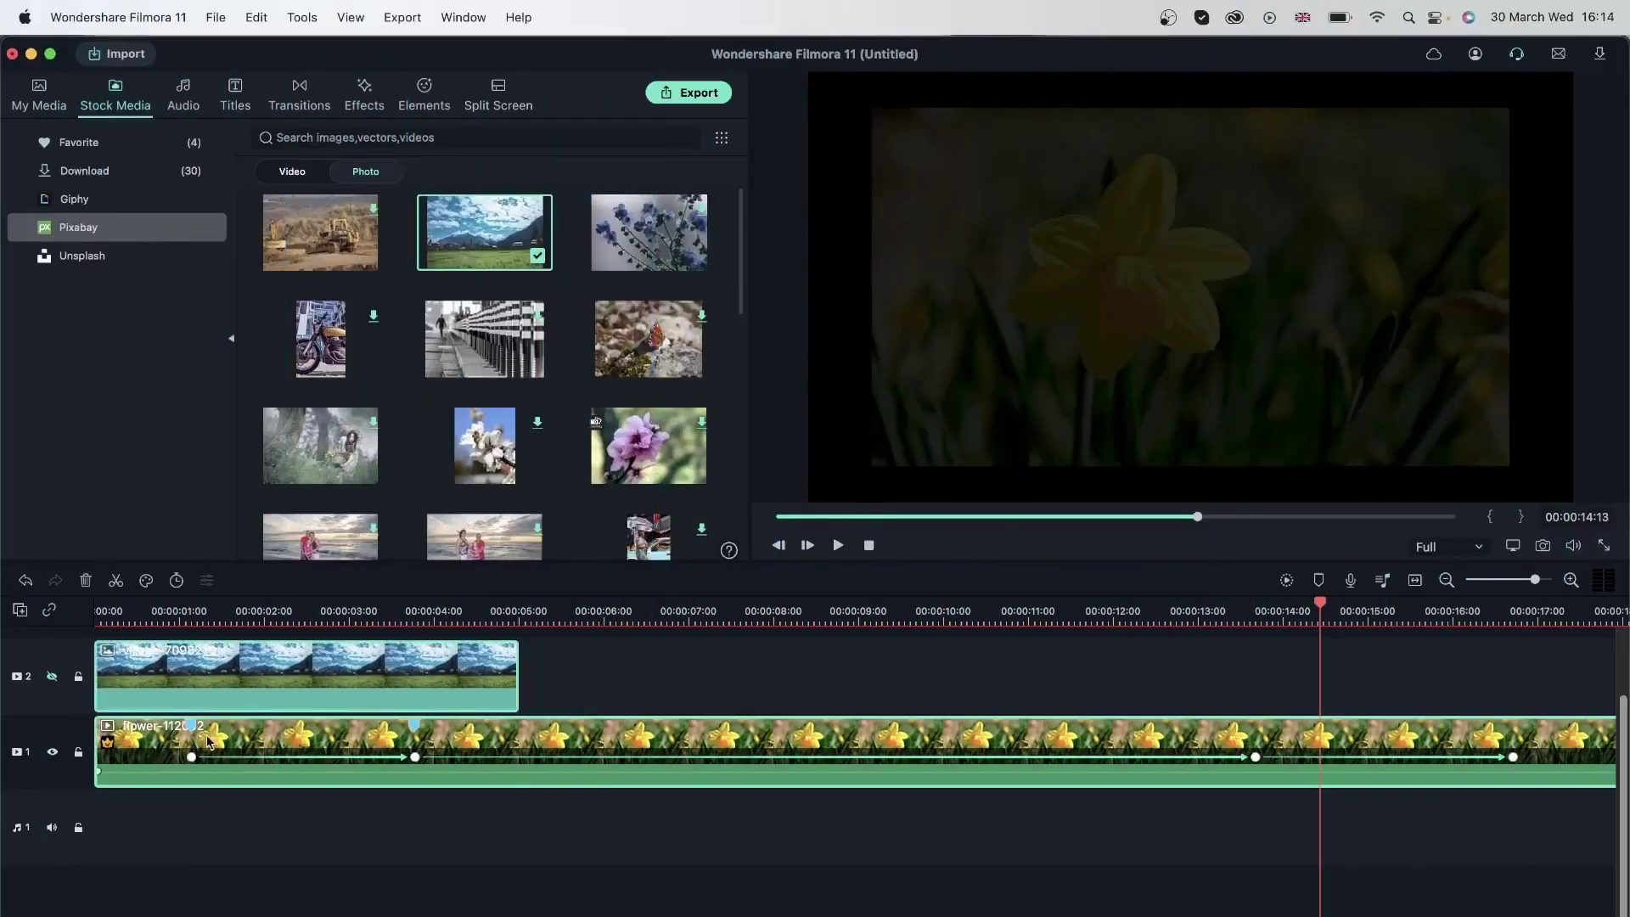
left_click(85, 580)
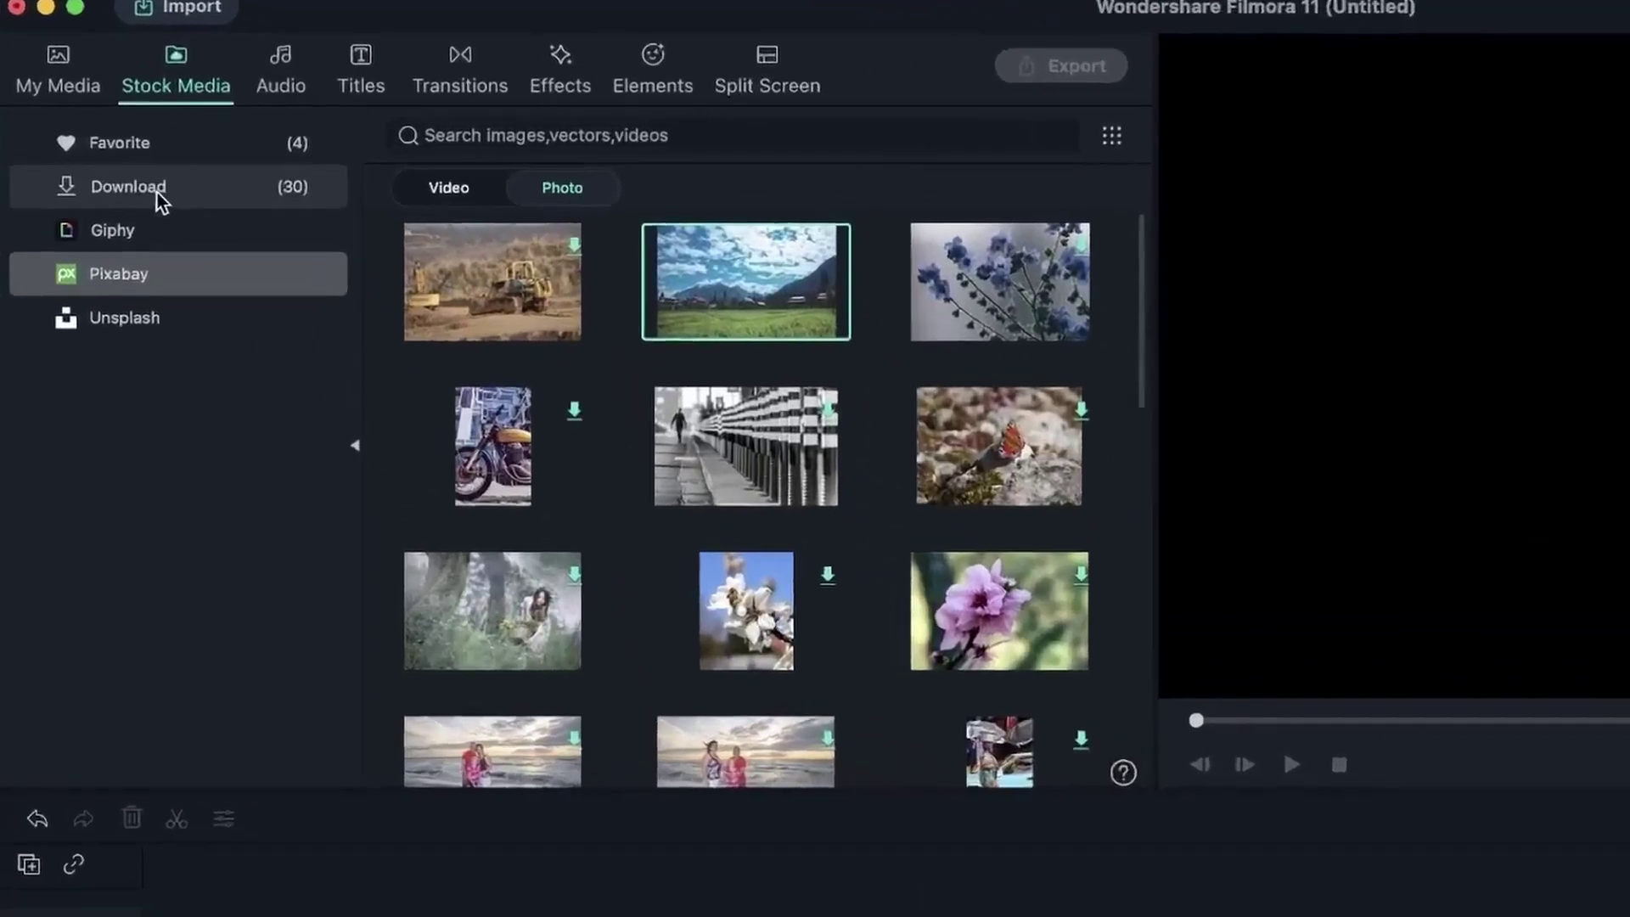
left_click(156, 198)
scroll(768, 629, "down", 3)
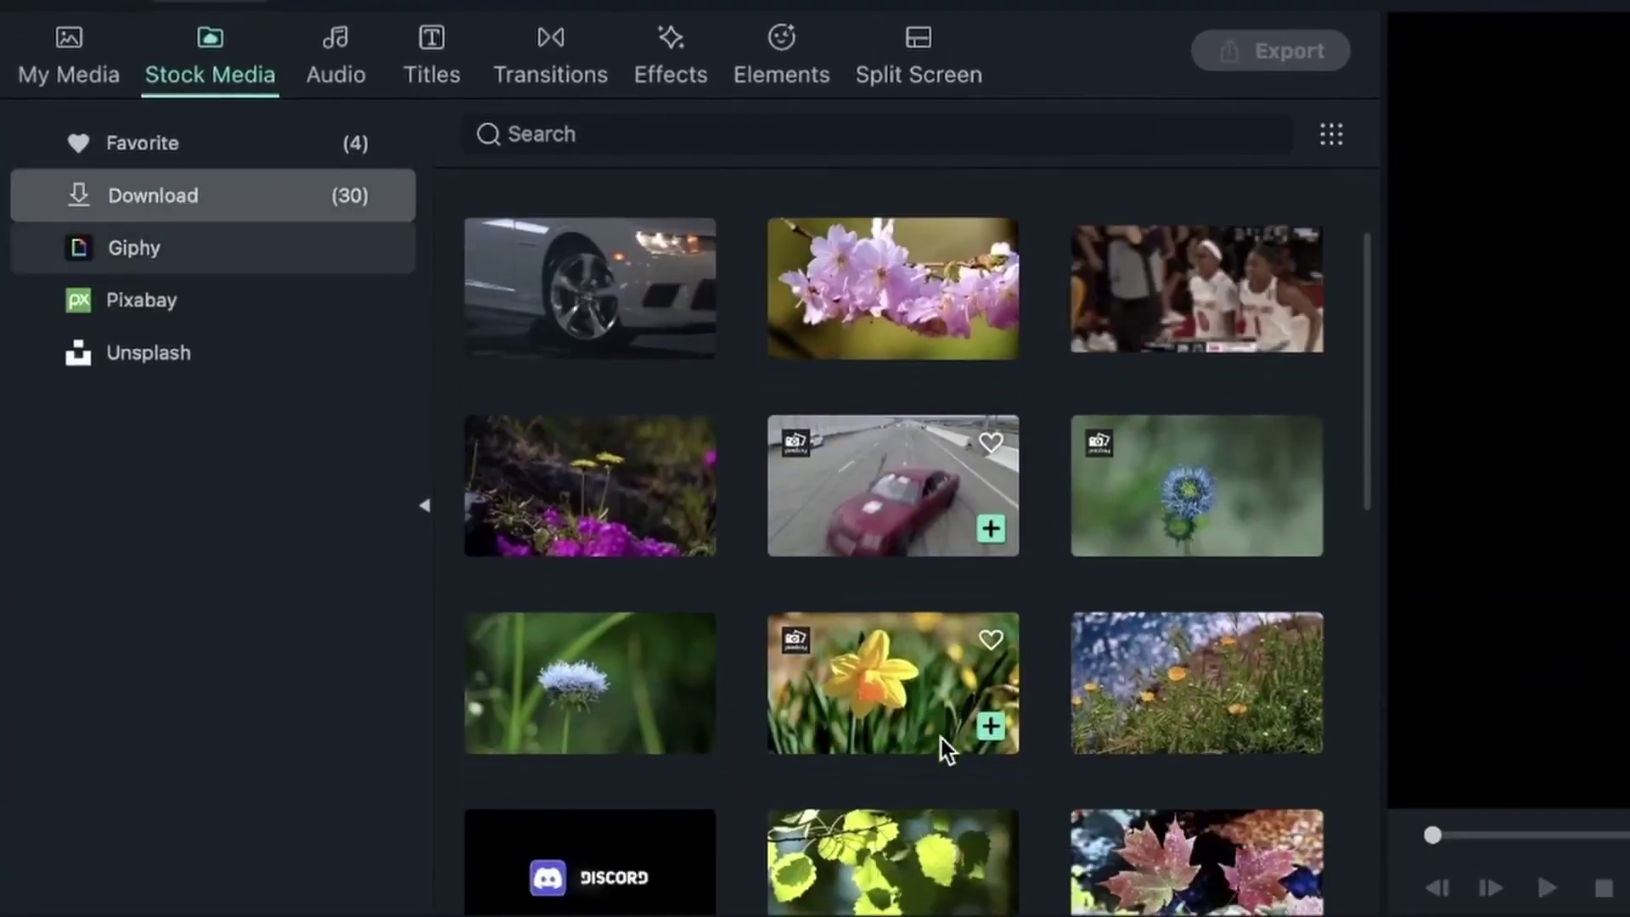
scroll(941, 739, "down", 6)
scroll(931, 577, "down", 8)
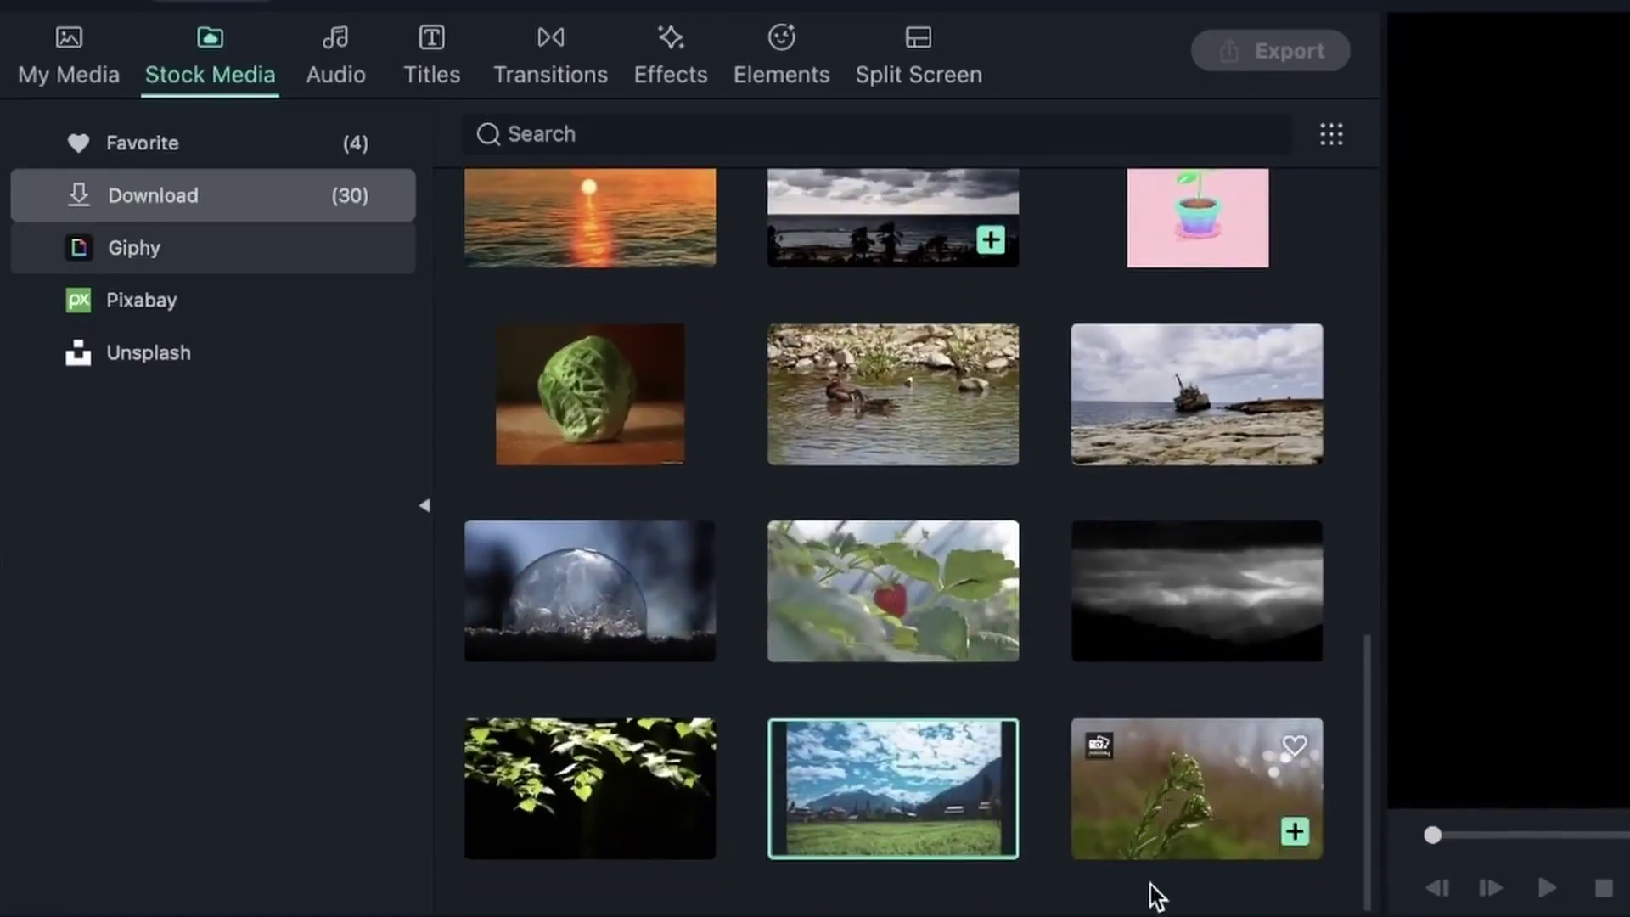
left_click(1154, 792)
left_click_drag(1149, 771, 1149, 916)
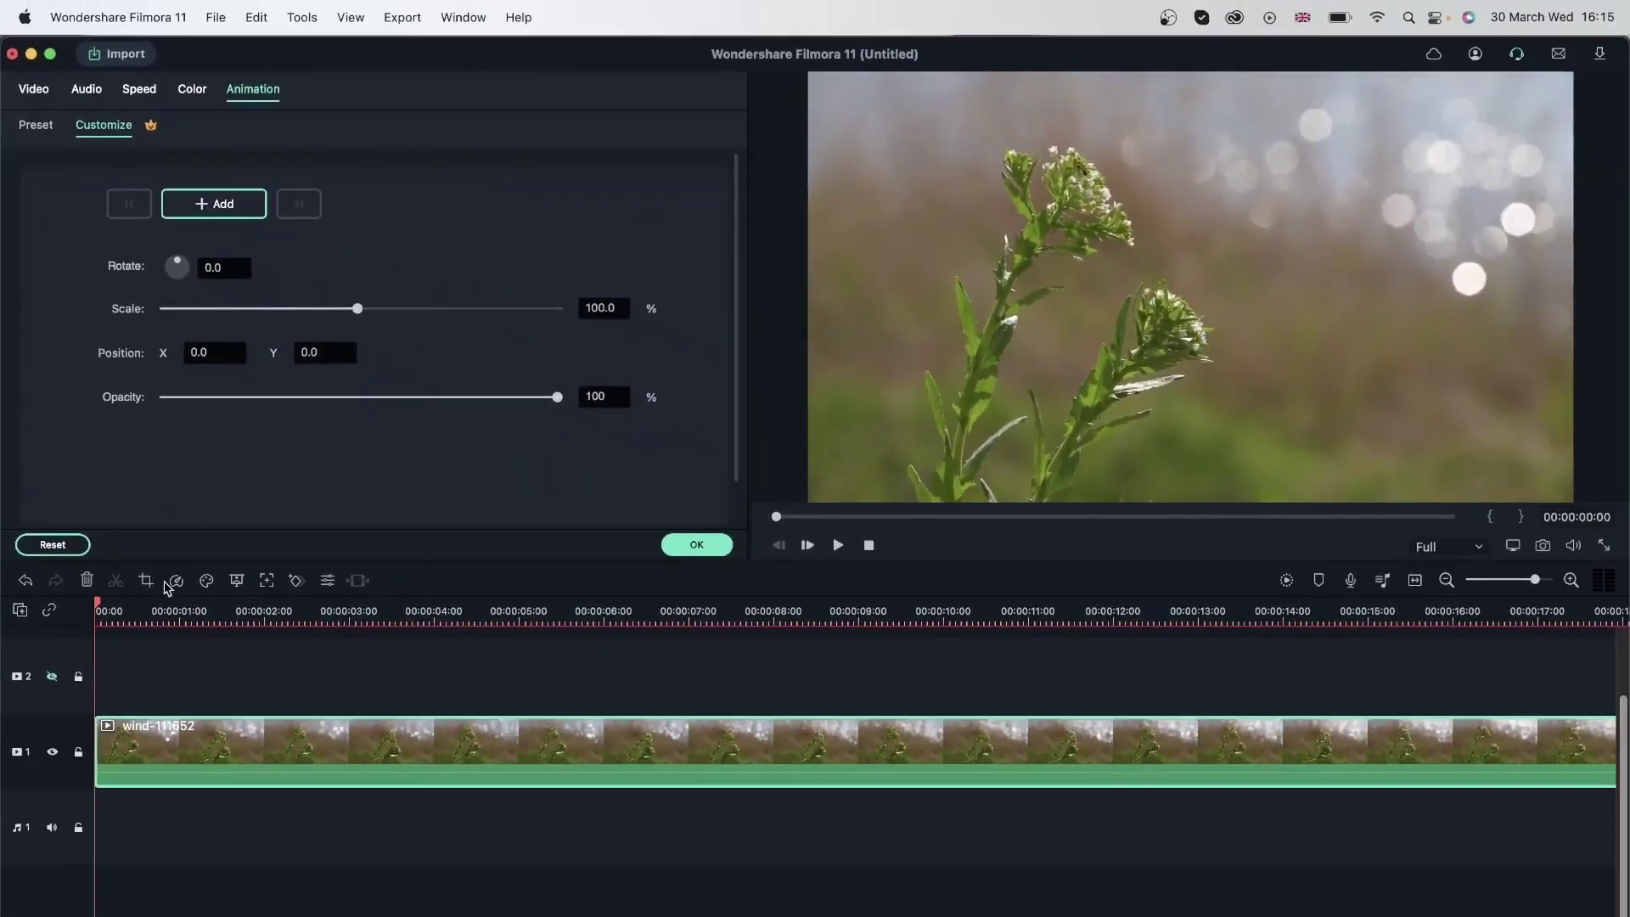
Step: Try adding a custom animation keyframe to the wind clip at 00:00:05:00
left_click_drag(99, 605, 526, 637)
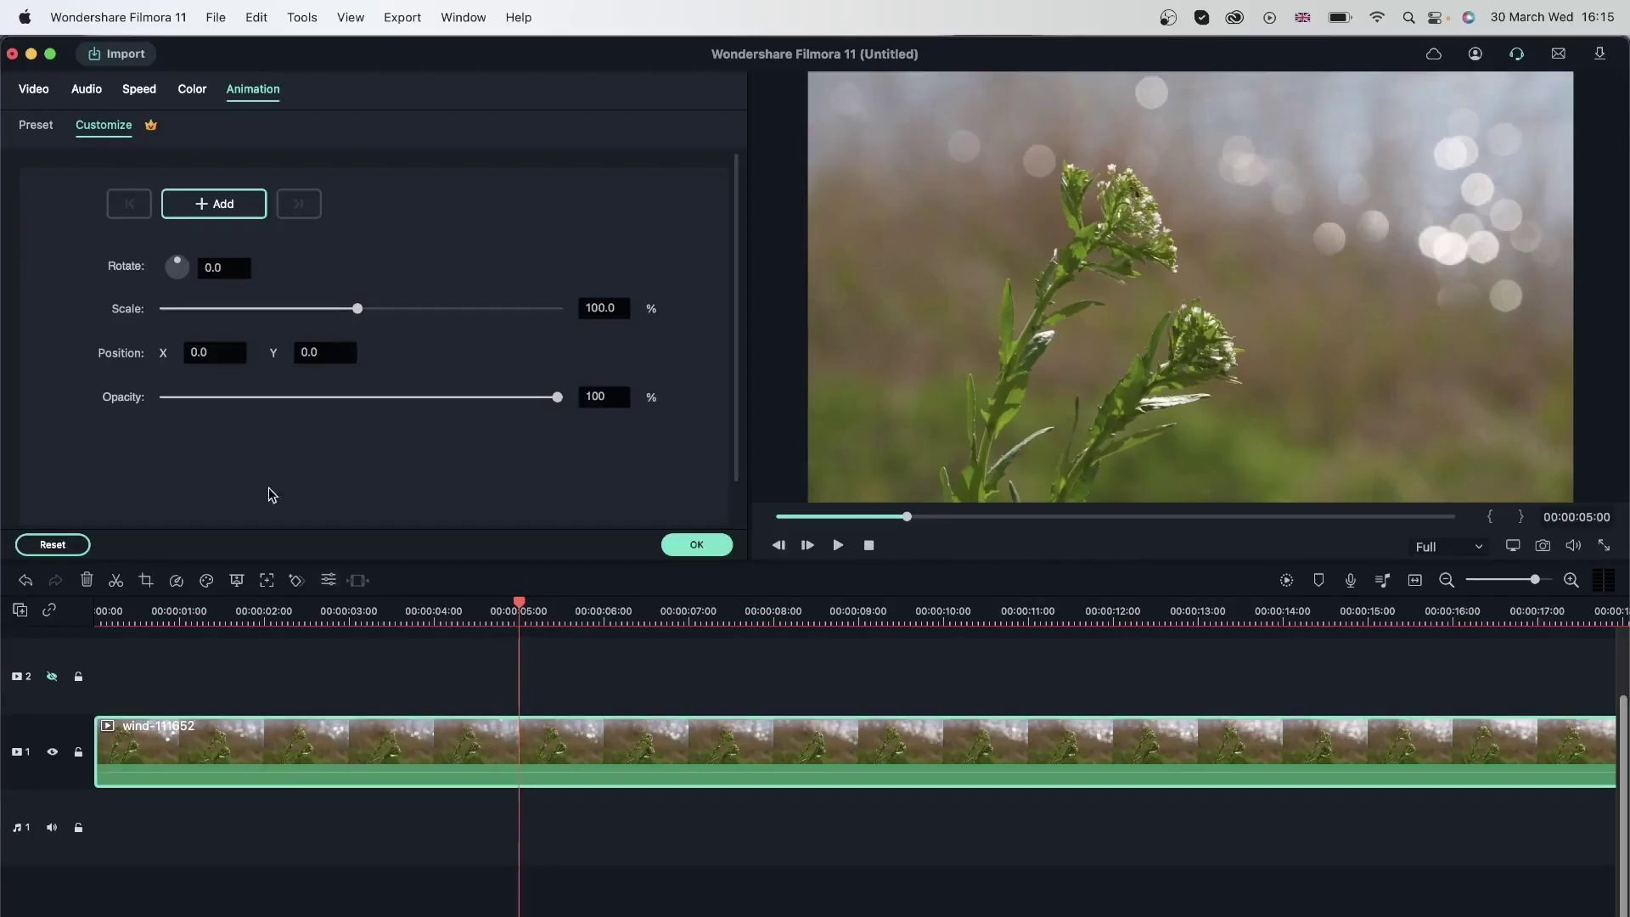
left_click(216, 207)
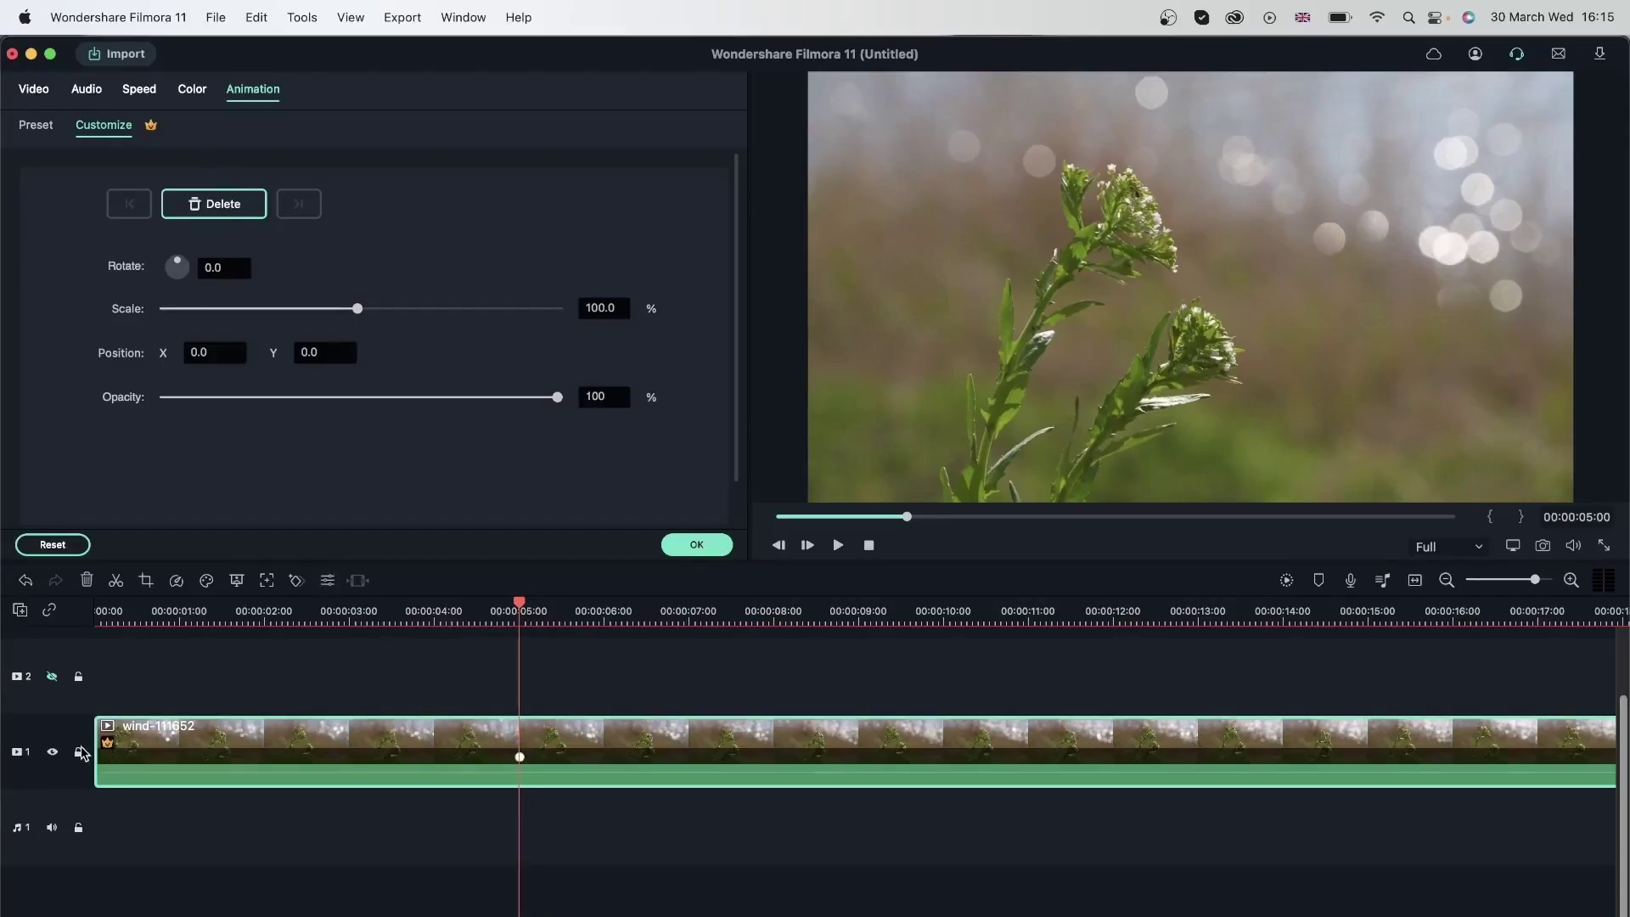
left_click(527, 766)
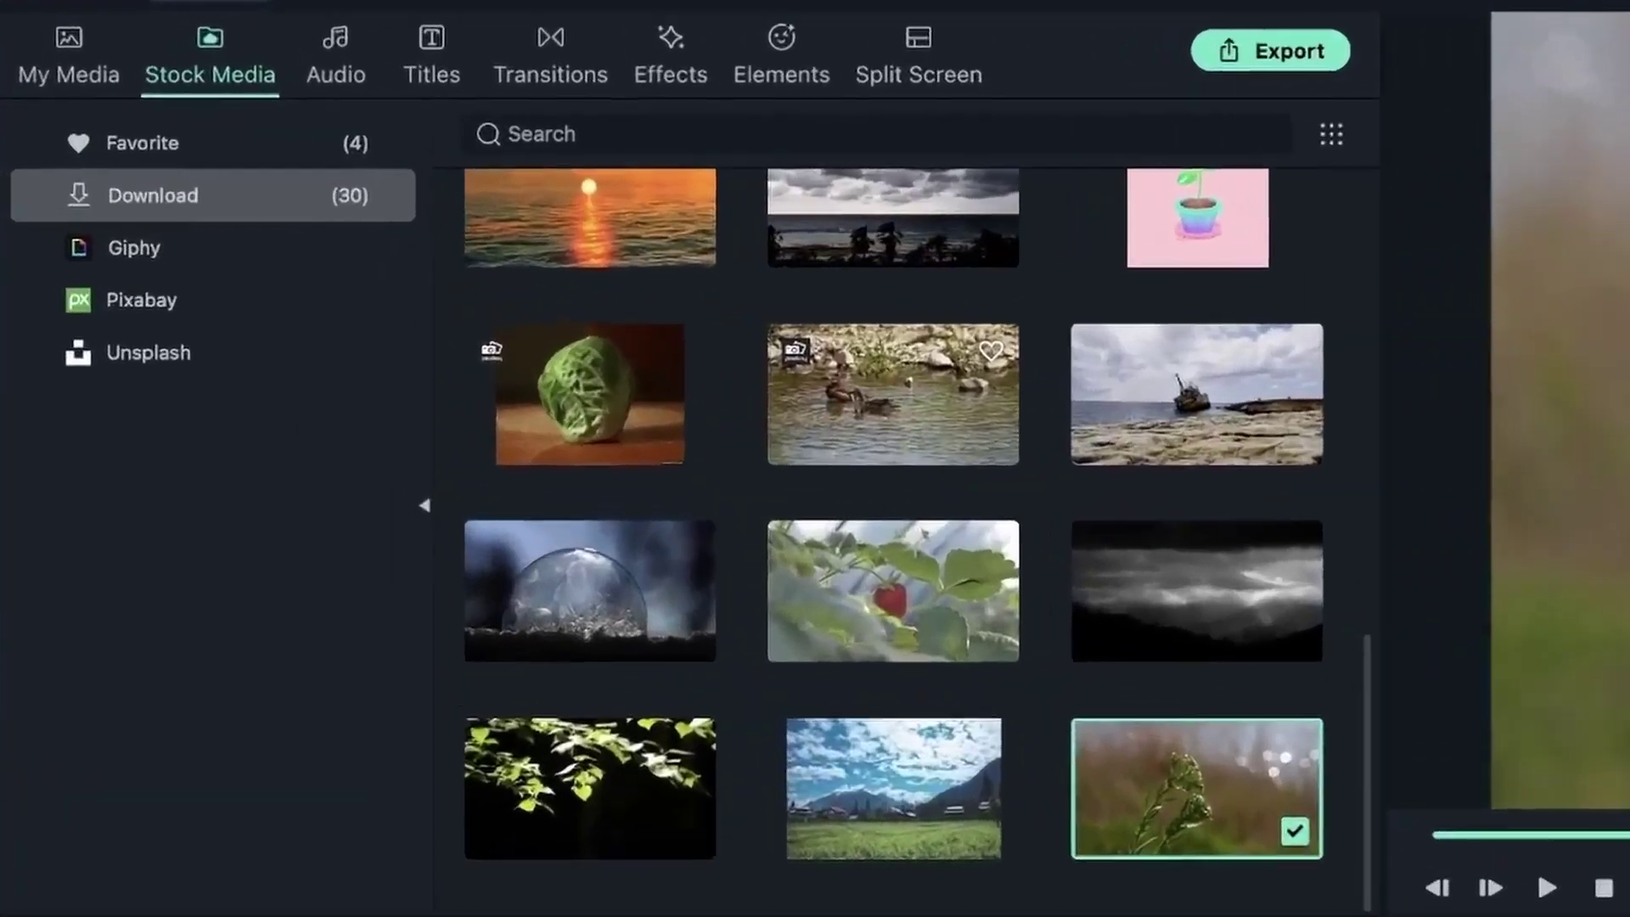
Step: Set the wind clip's basic transform to a scale of 251.2 % and an X position of -2858.0
double_click(687, 742)
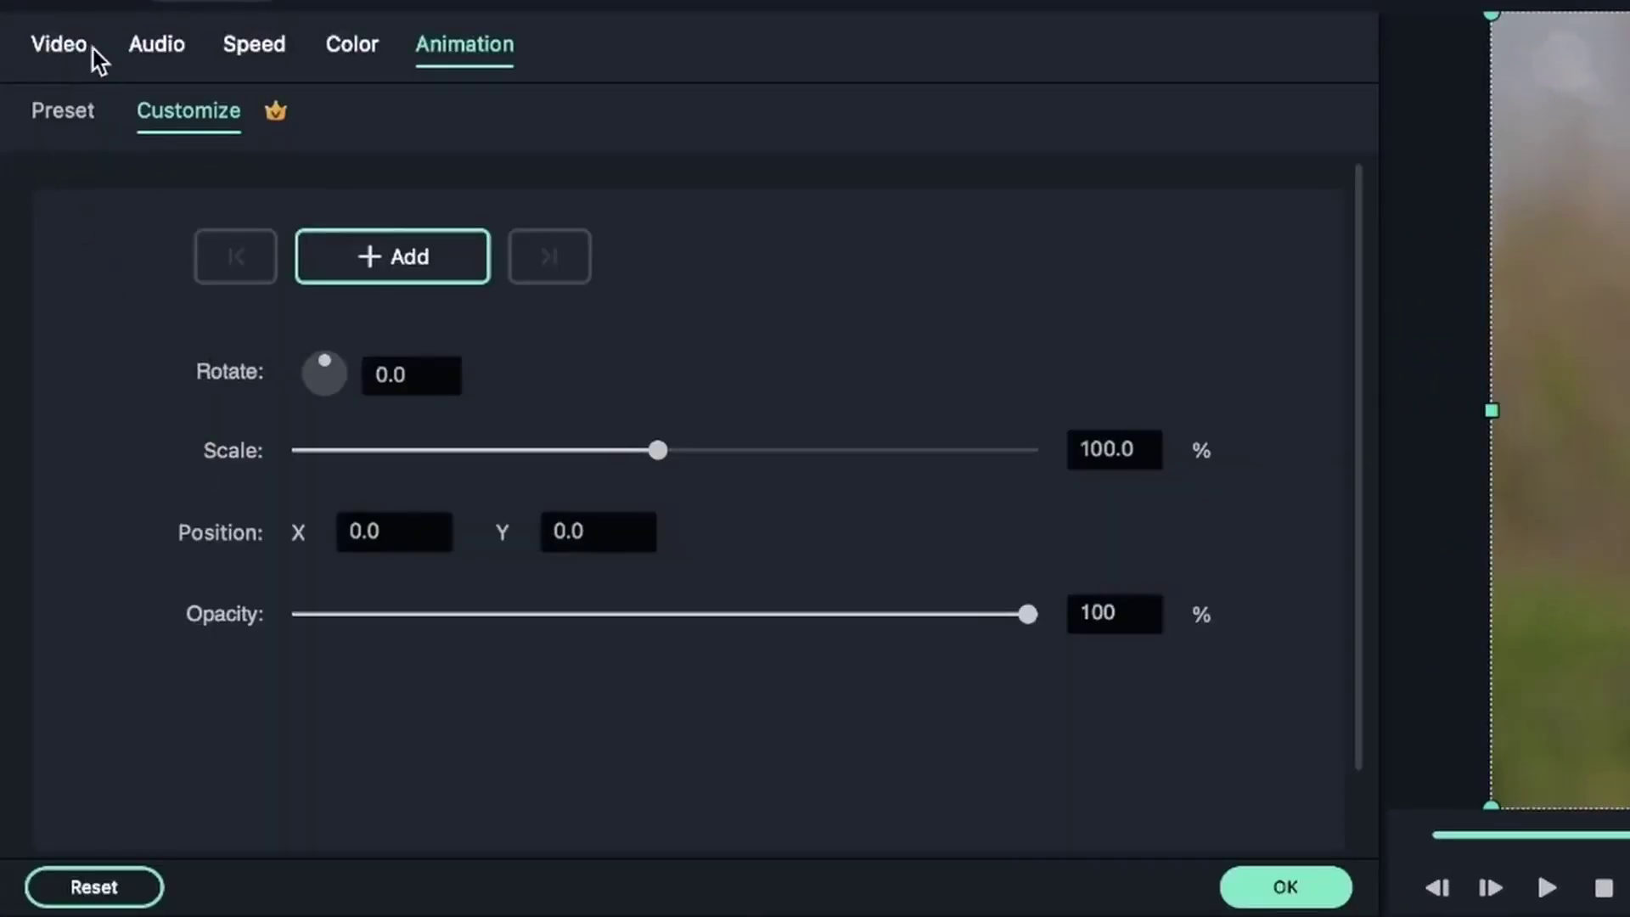
left_click(63, 47)
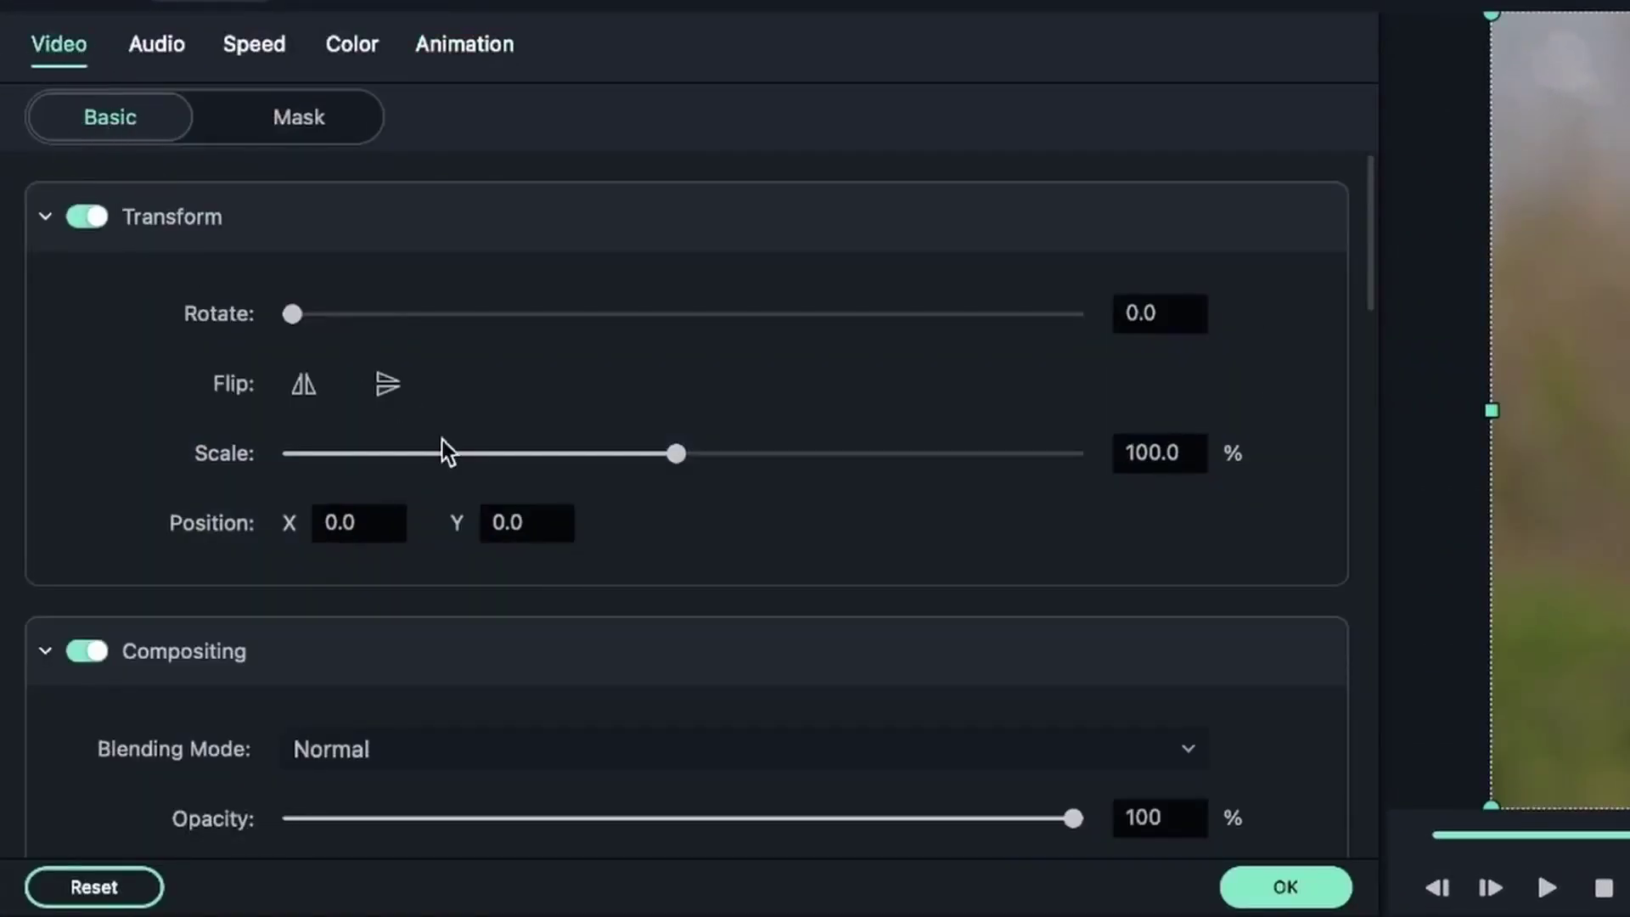
left_click_drag(686, 454, 753, 455)
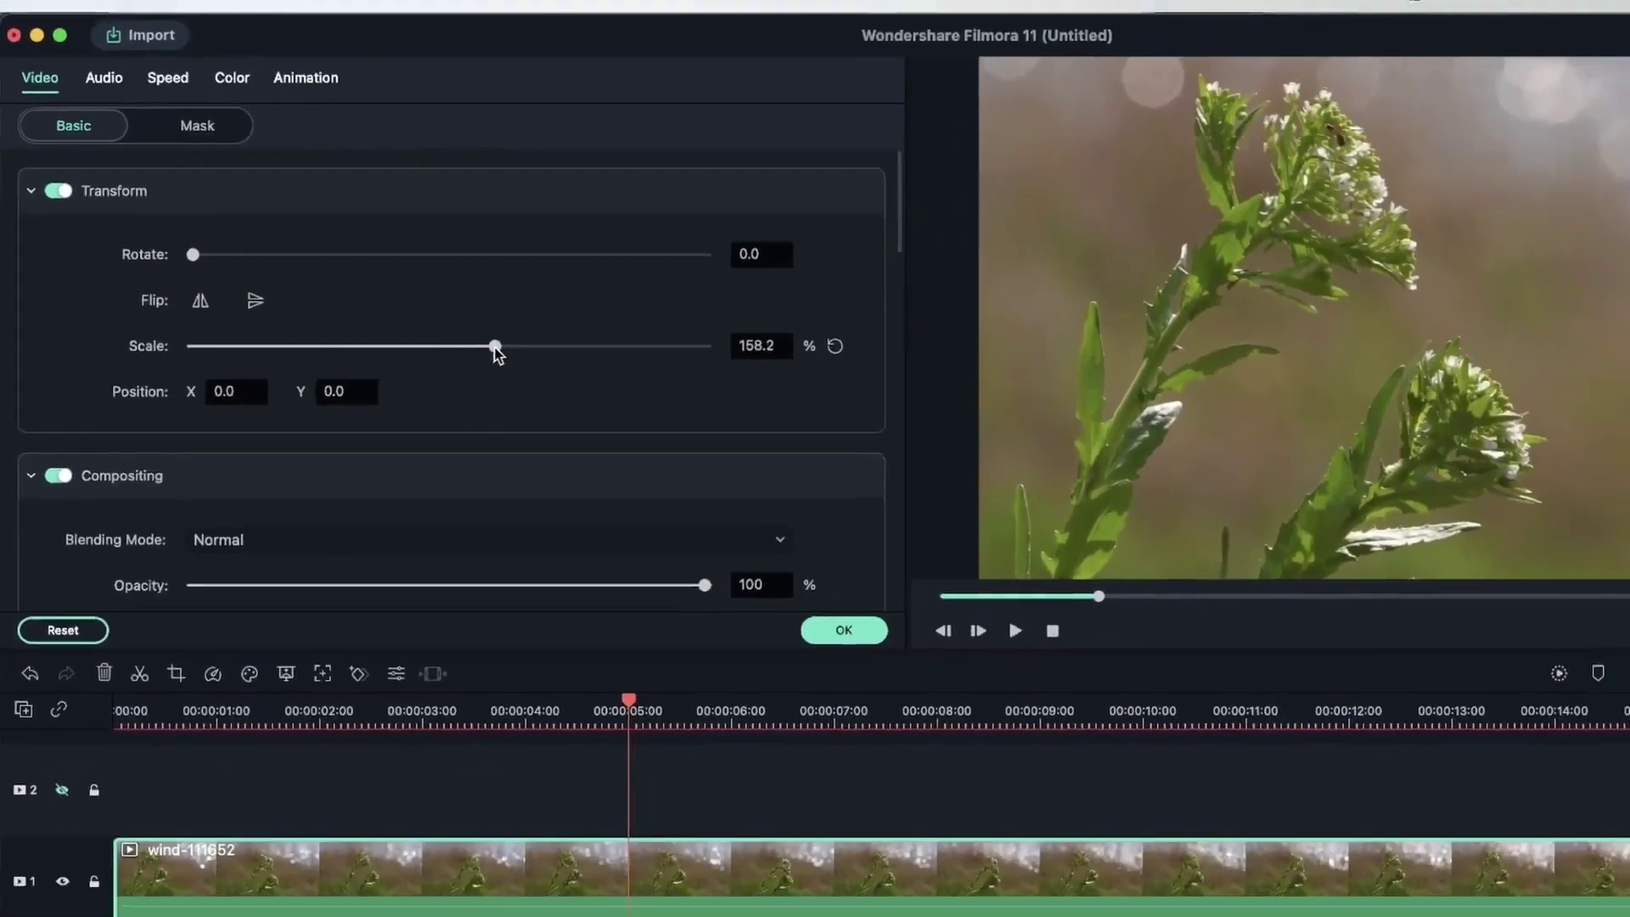
left_click_drag(497, 352, 499, 353)
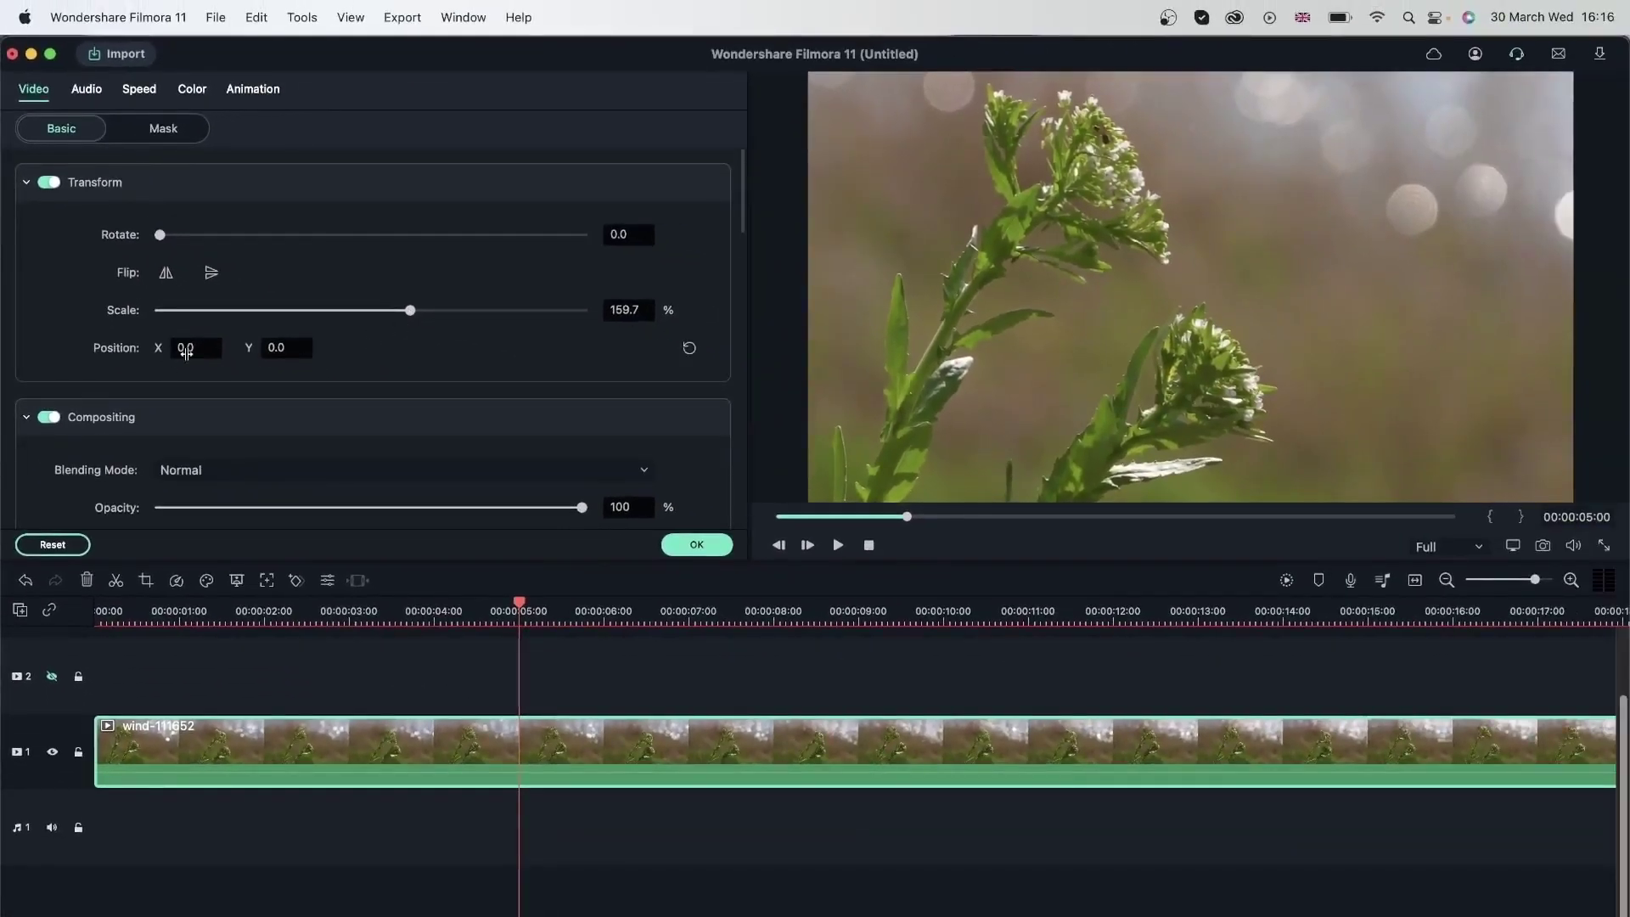
left_click_drag(186, 351, 2, 357)
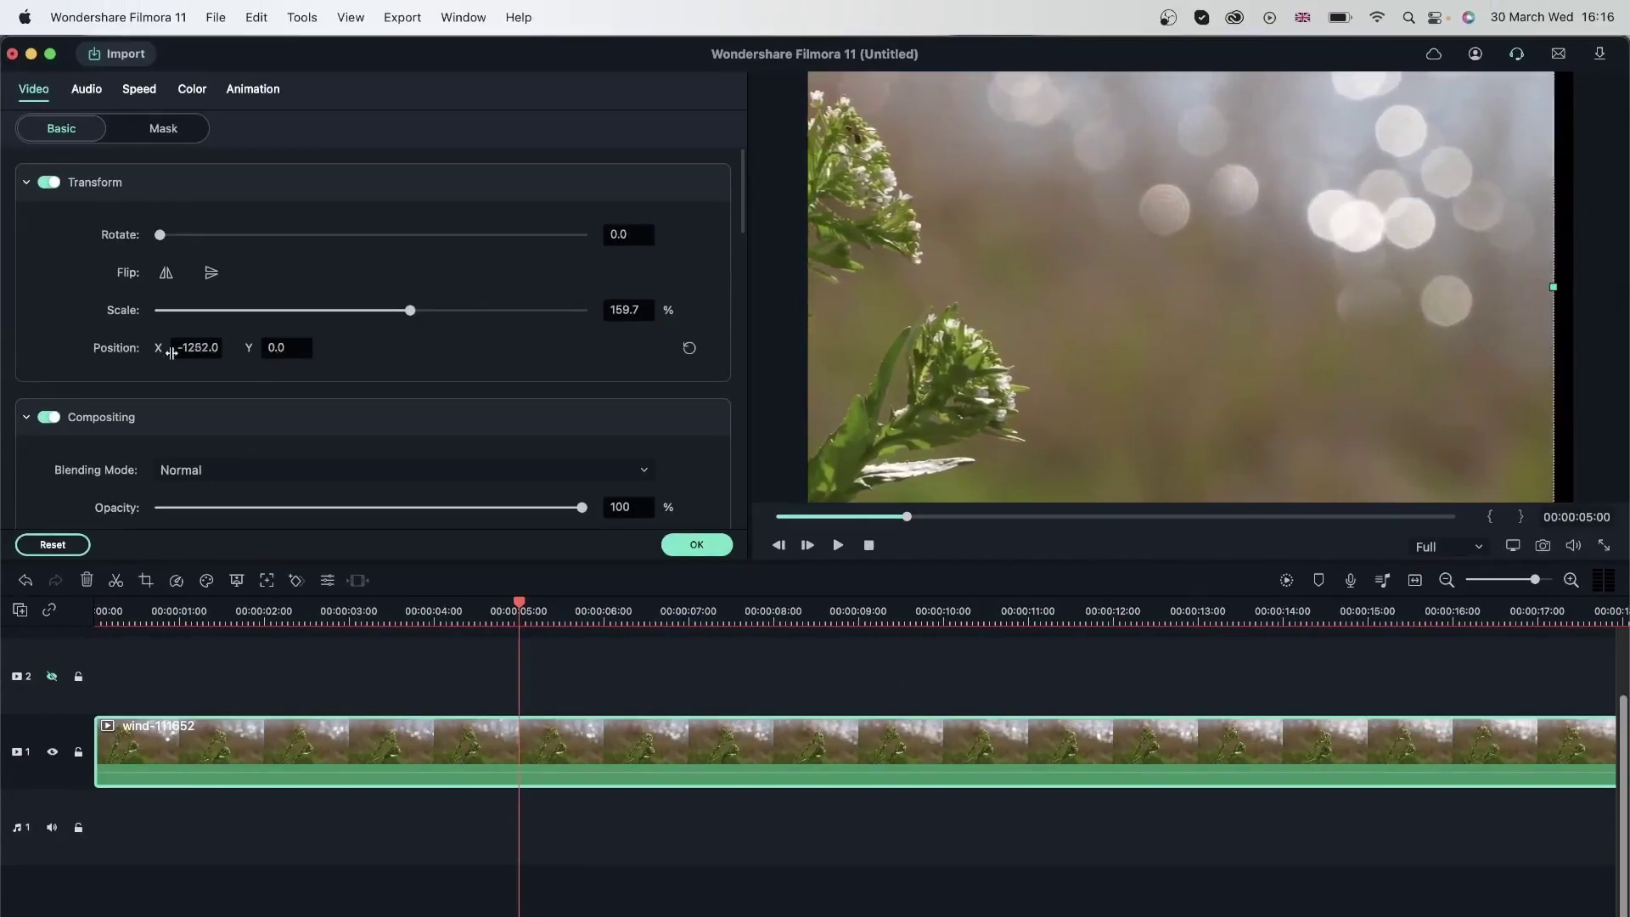
left_click_drag(414, 316, 437, 316)
left_click_drag(199, 351, 100, 361)
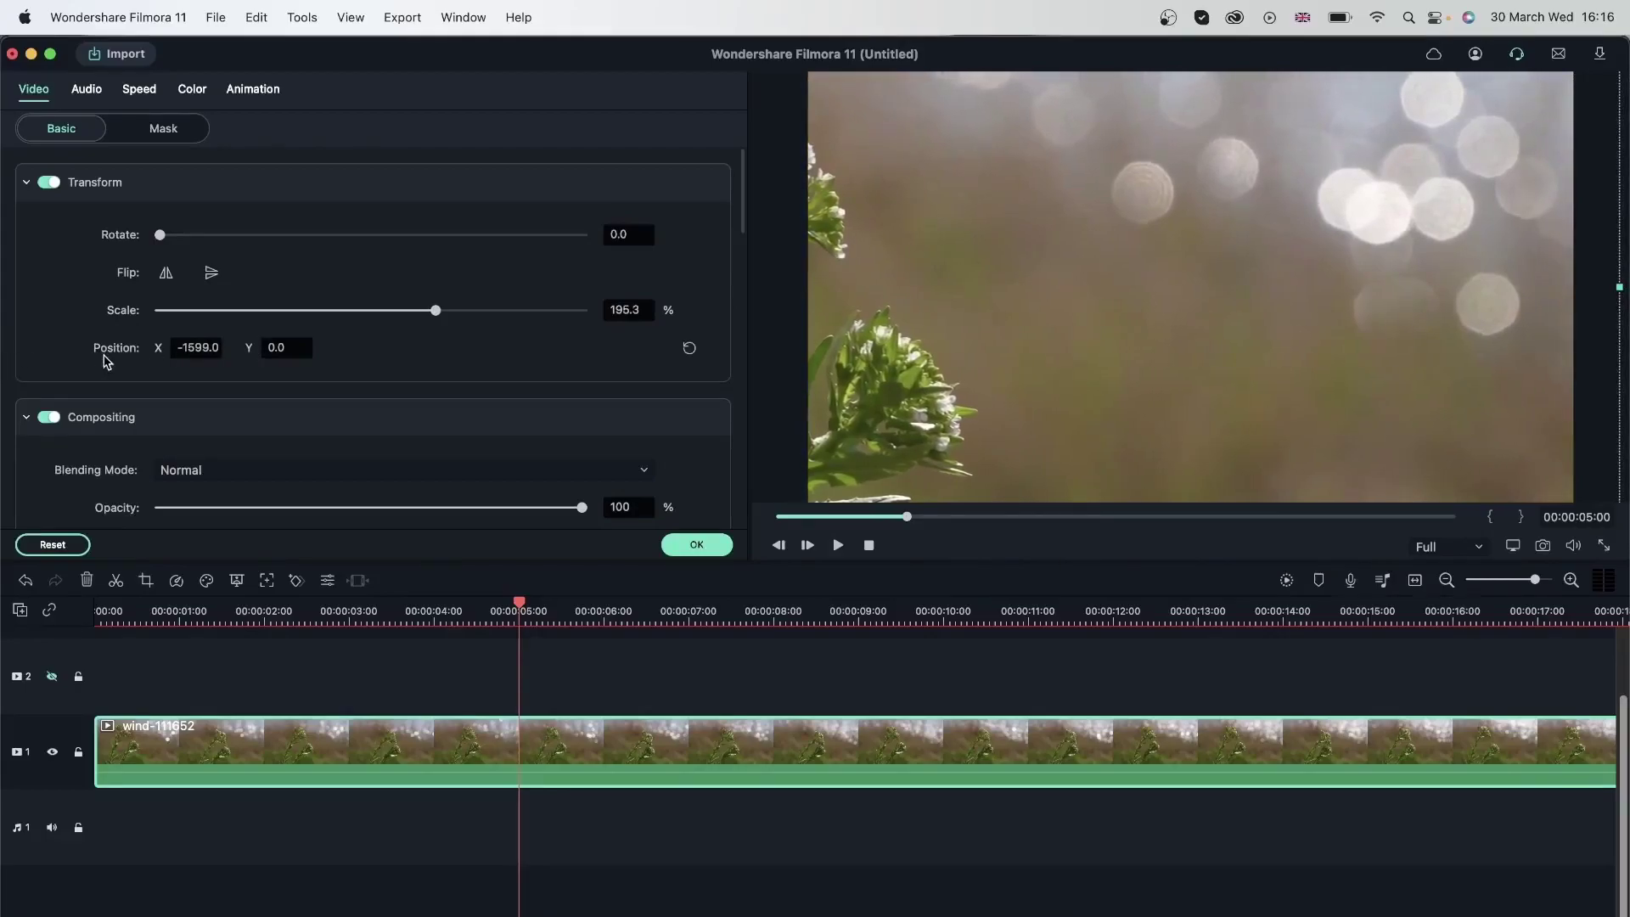
left_click_drag(436, 311, 501, 311)
left_click_drag(197, 348, 182, 352)
left_click_drag(501, 311, 475, 311)
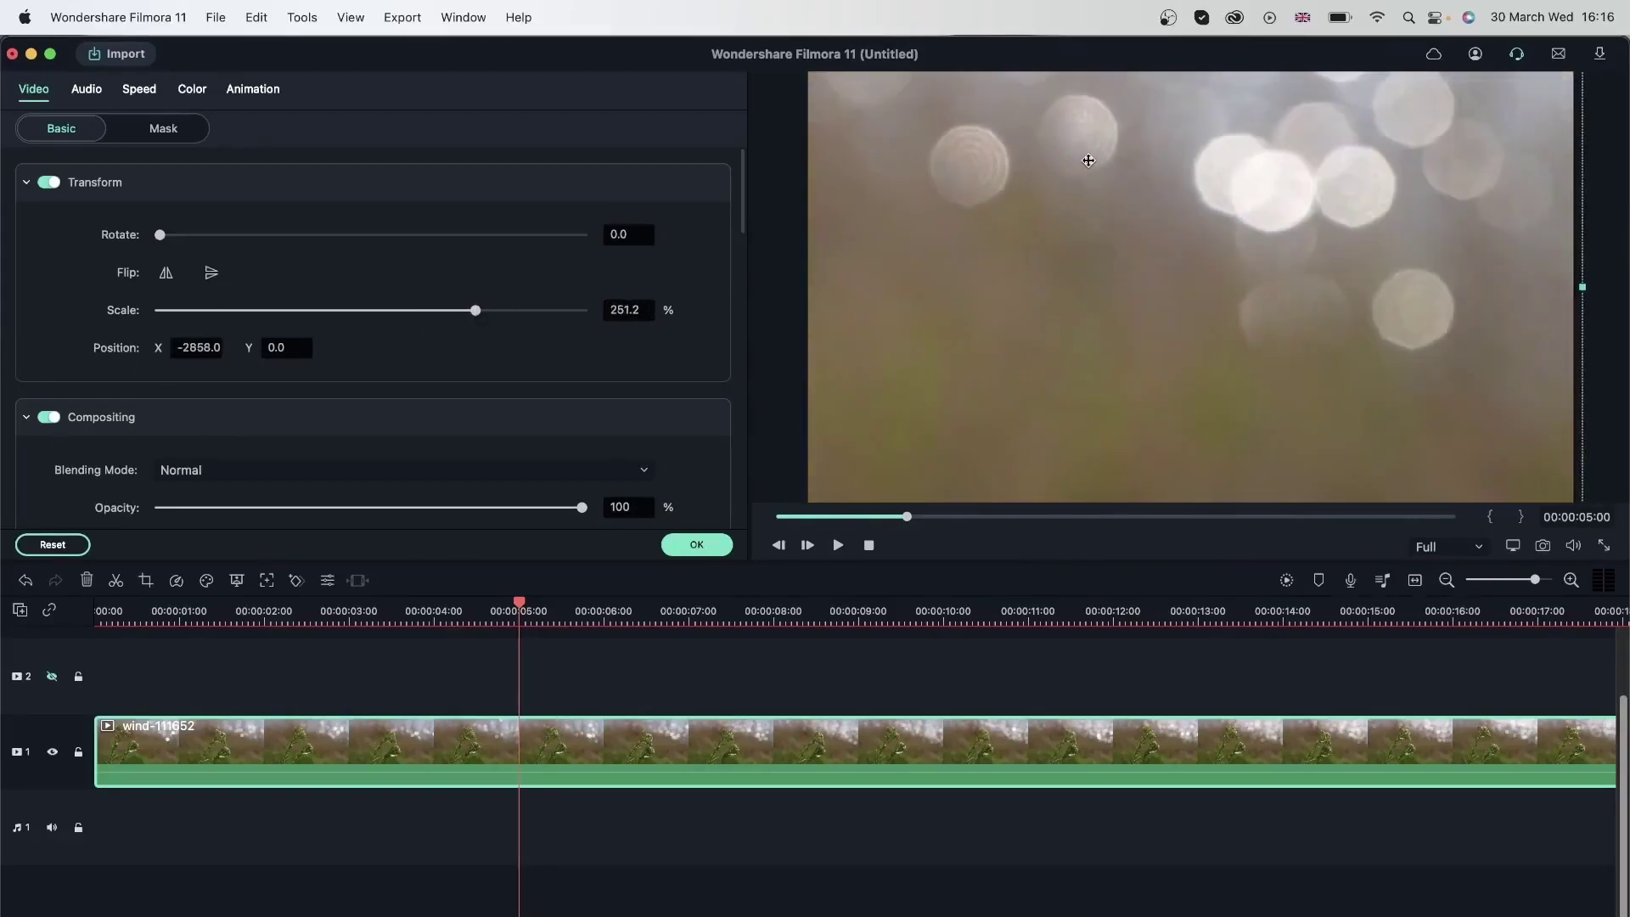
left_click(696, 544)
Step: Add a custom animation keyframe to the wind clip at 00:00:05:00
left_click_drag(518, 601, 89, 616)
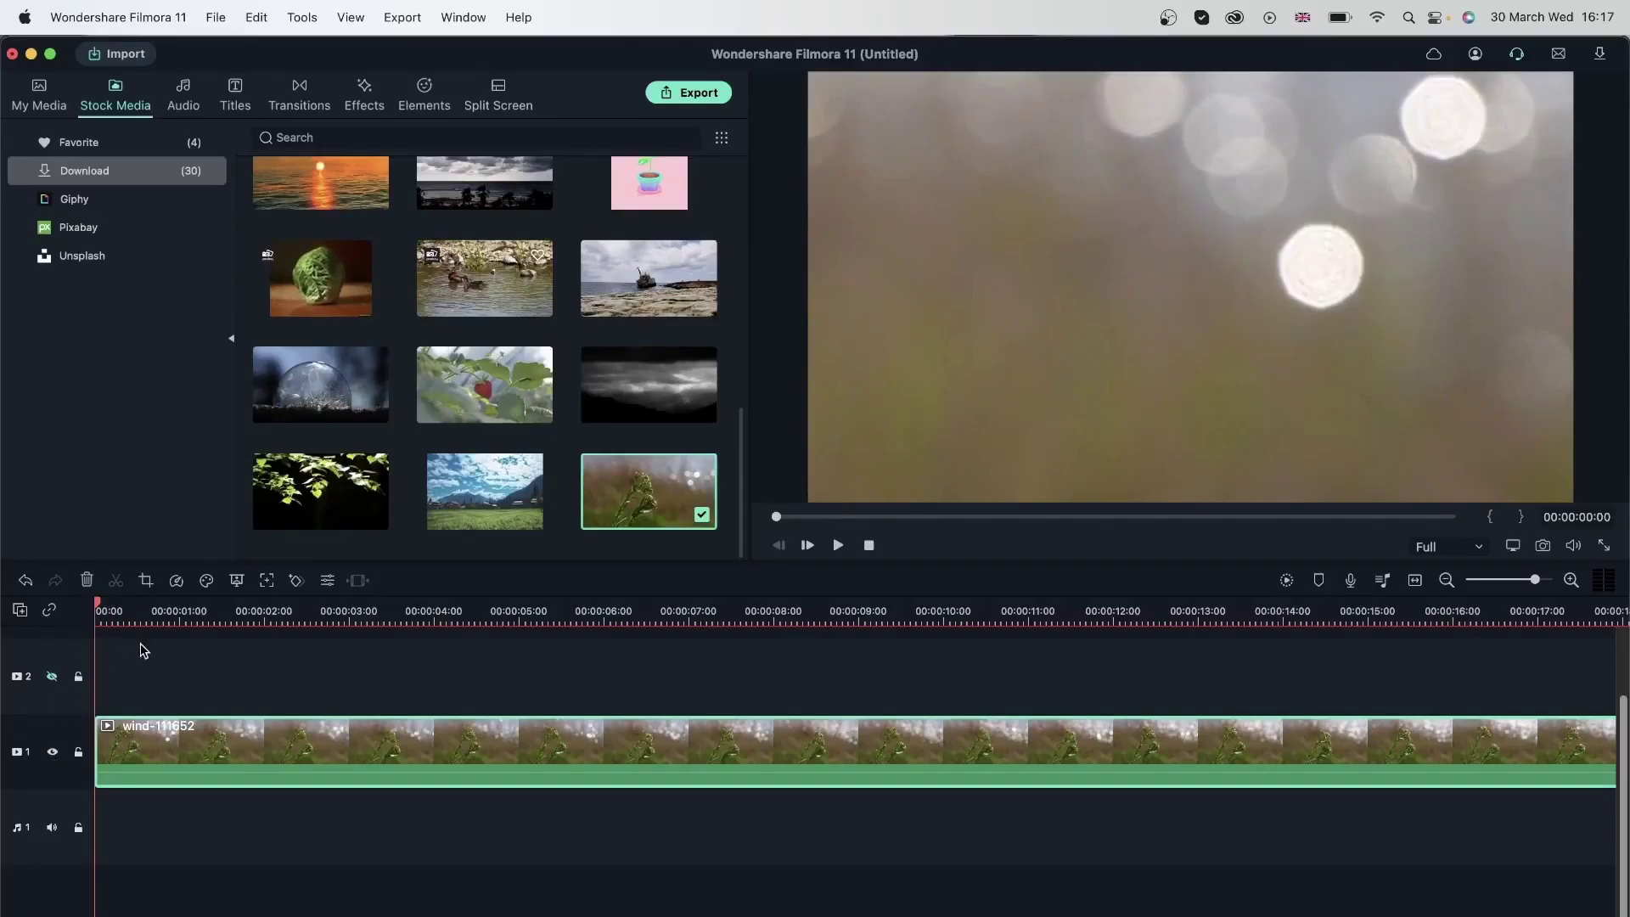
left_click(520, 614)
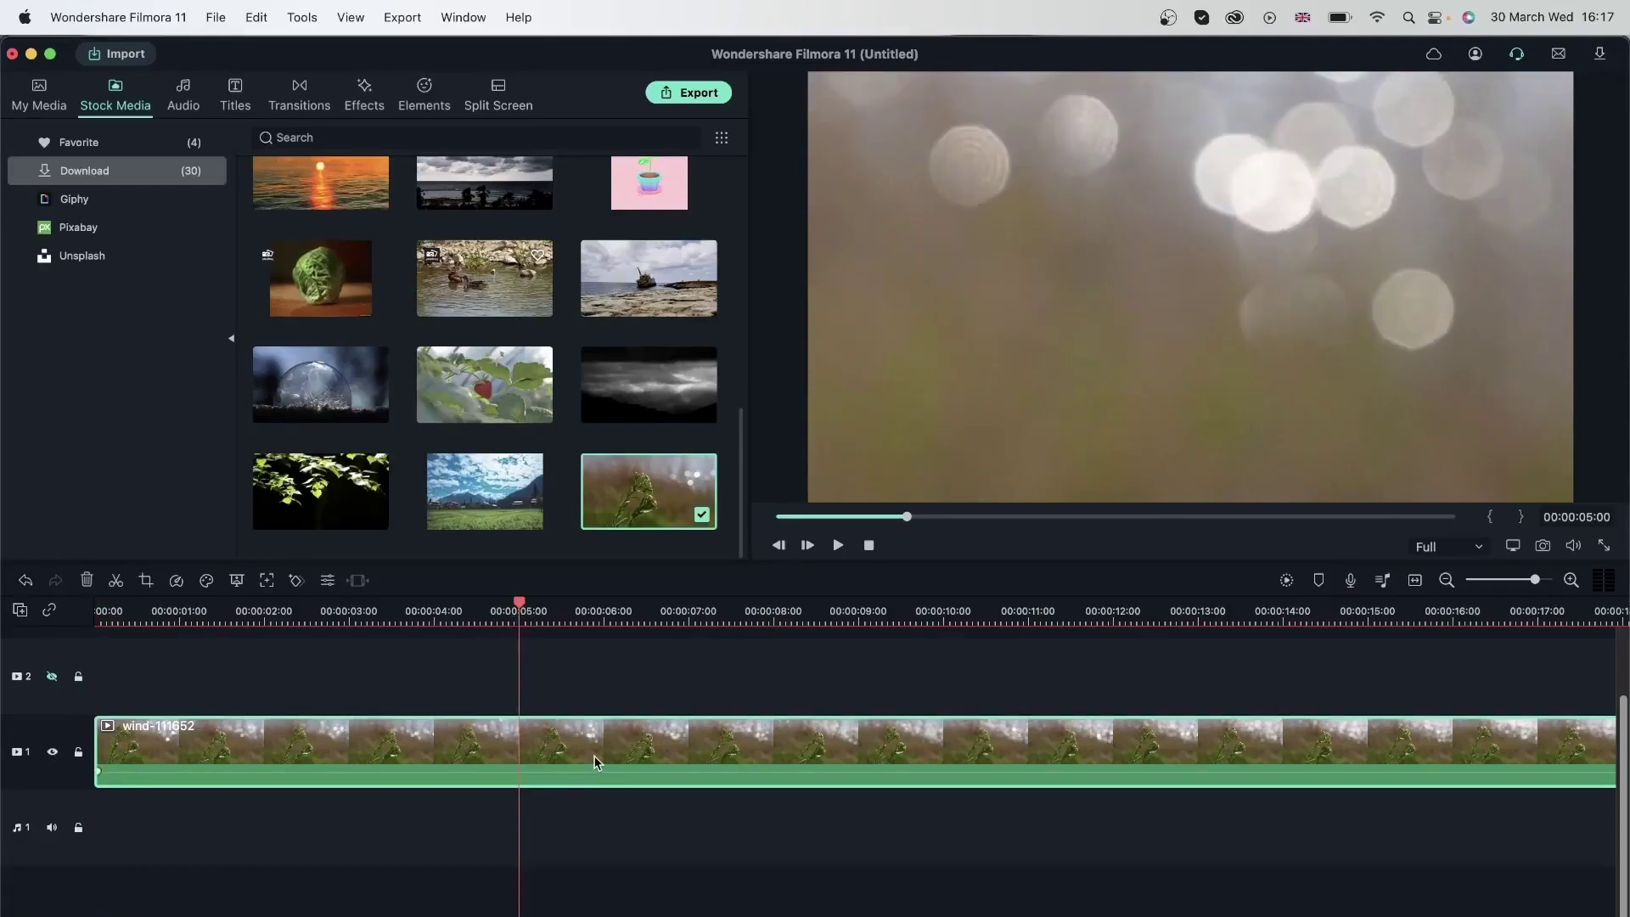
left_click(296, 582)
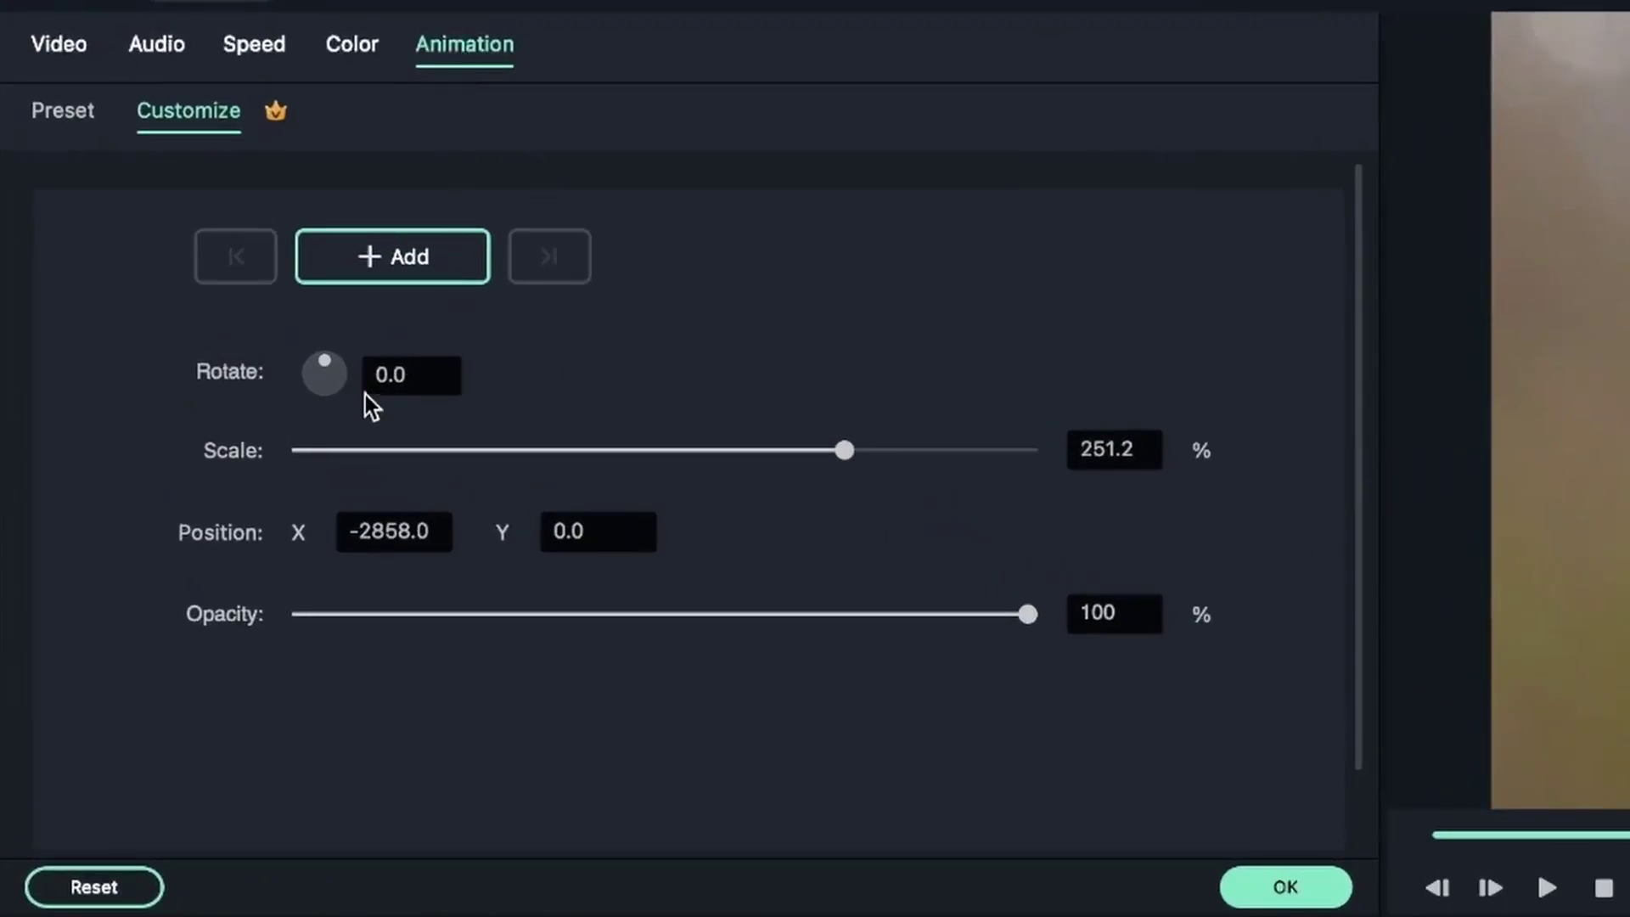
left_click(401, 249)
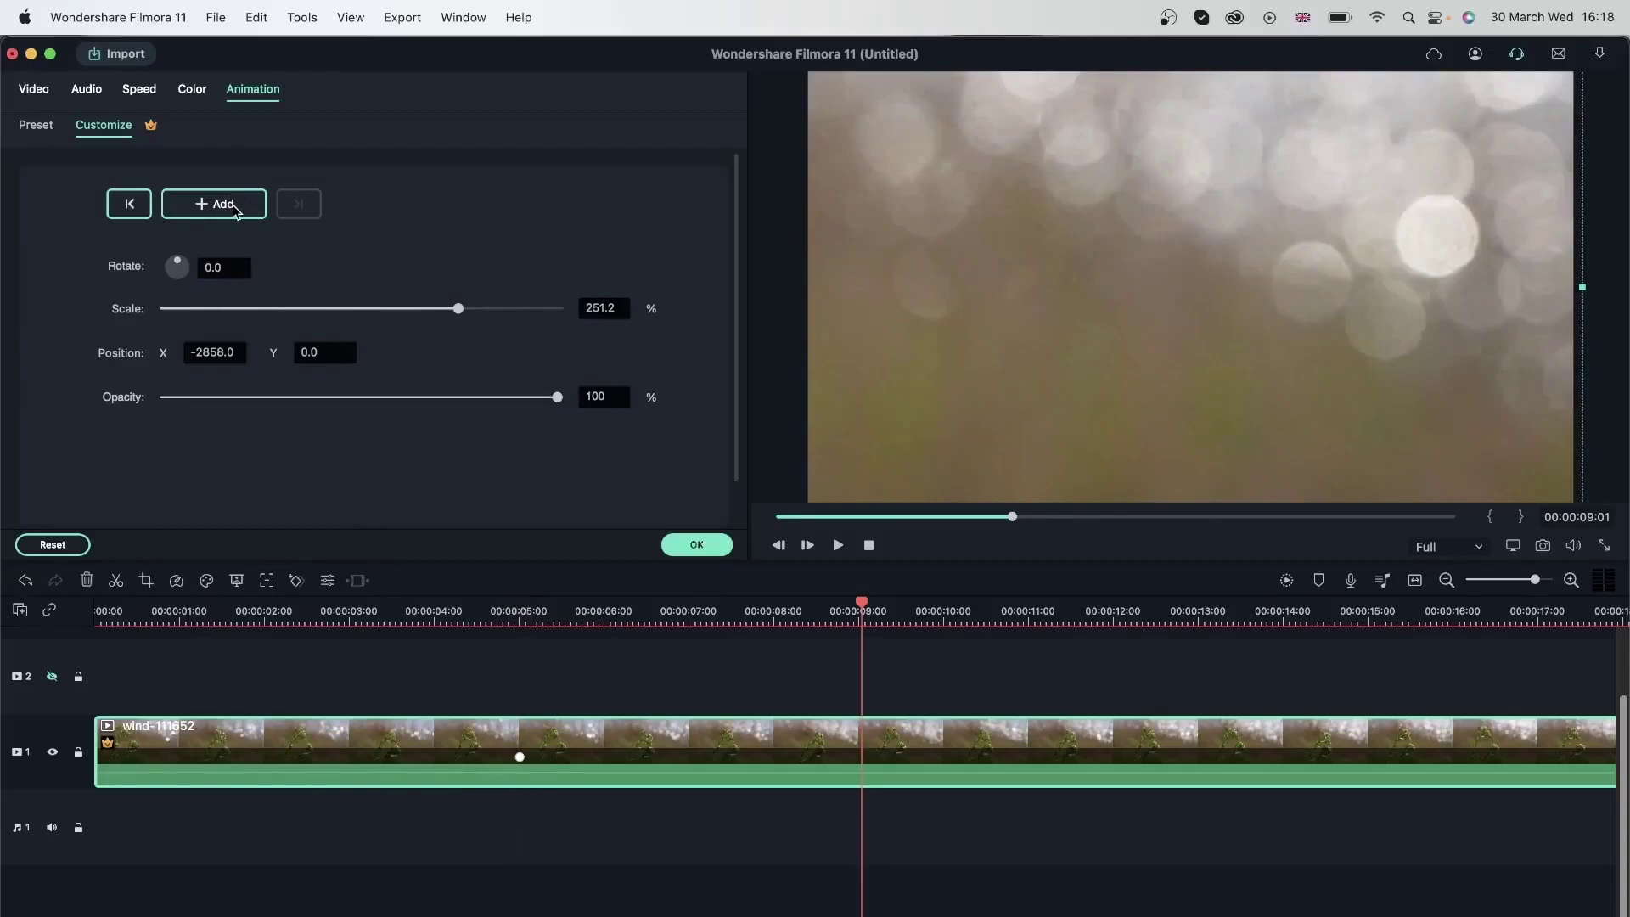
Step: Add a second keyframe to the wind clip at 00:00:09:01 with X position 0 and scale 152.1 %
left_click(235, 210)
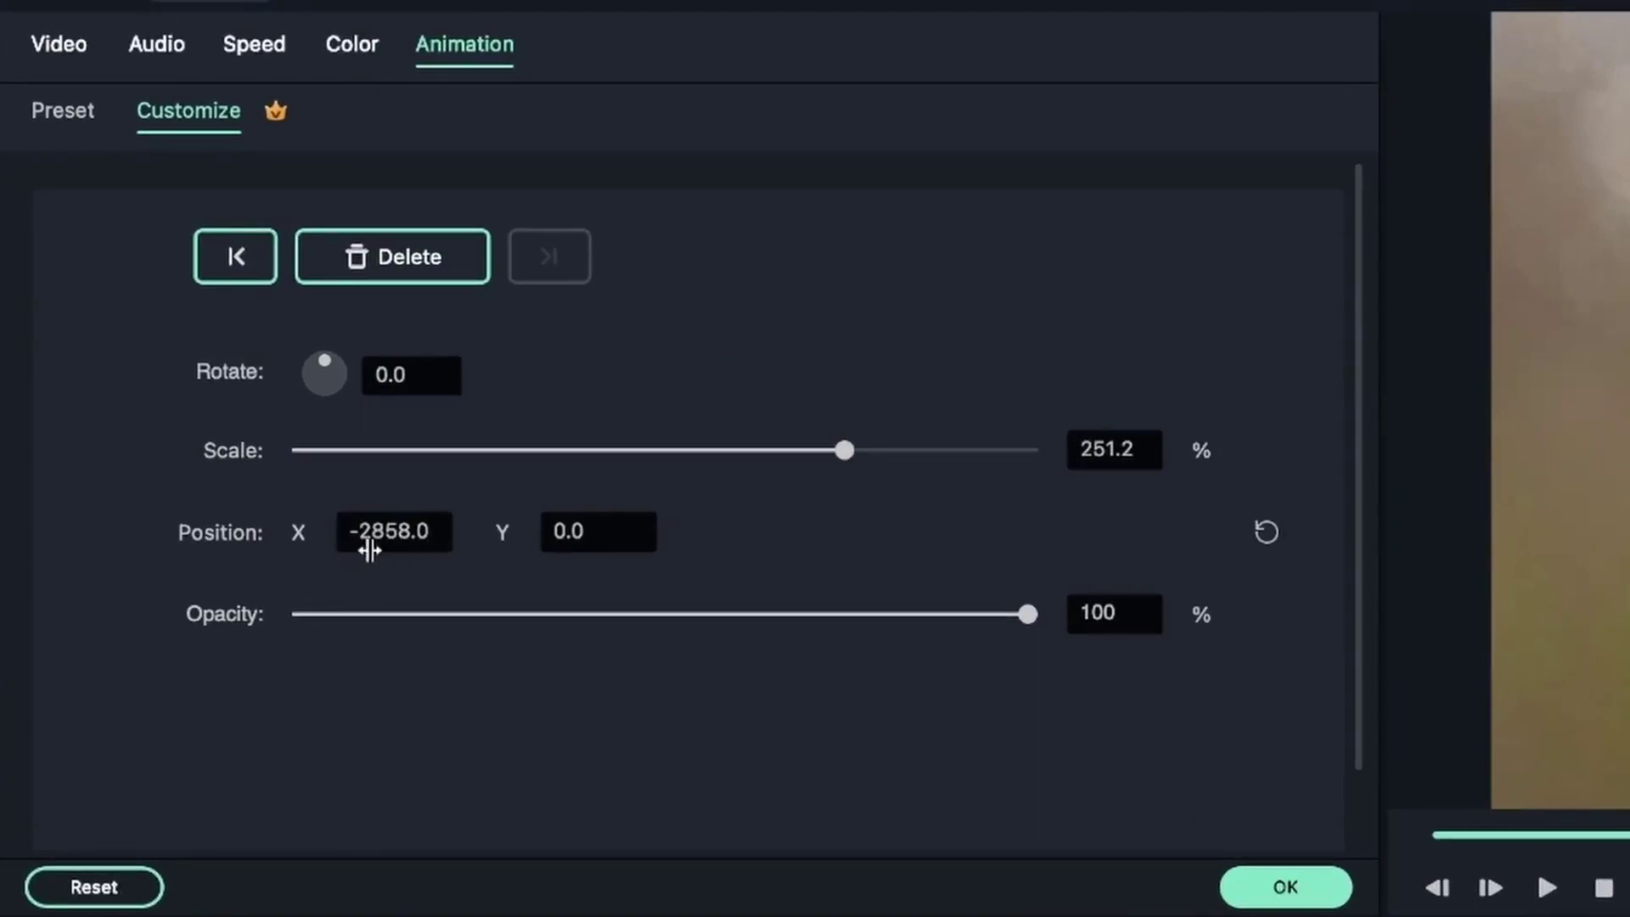
left_click_drag(353, 535, 400, 535)
left_click(365, 533)
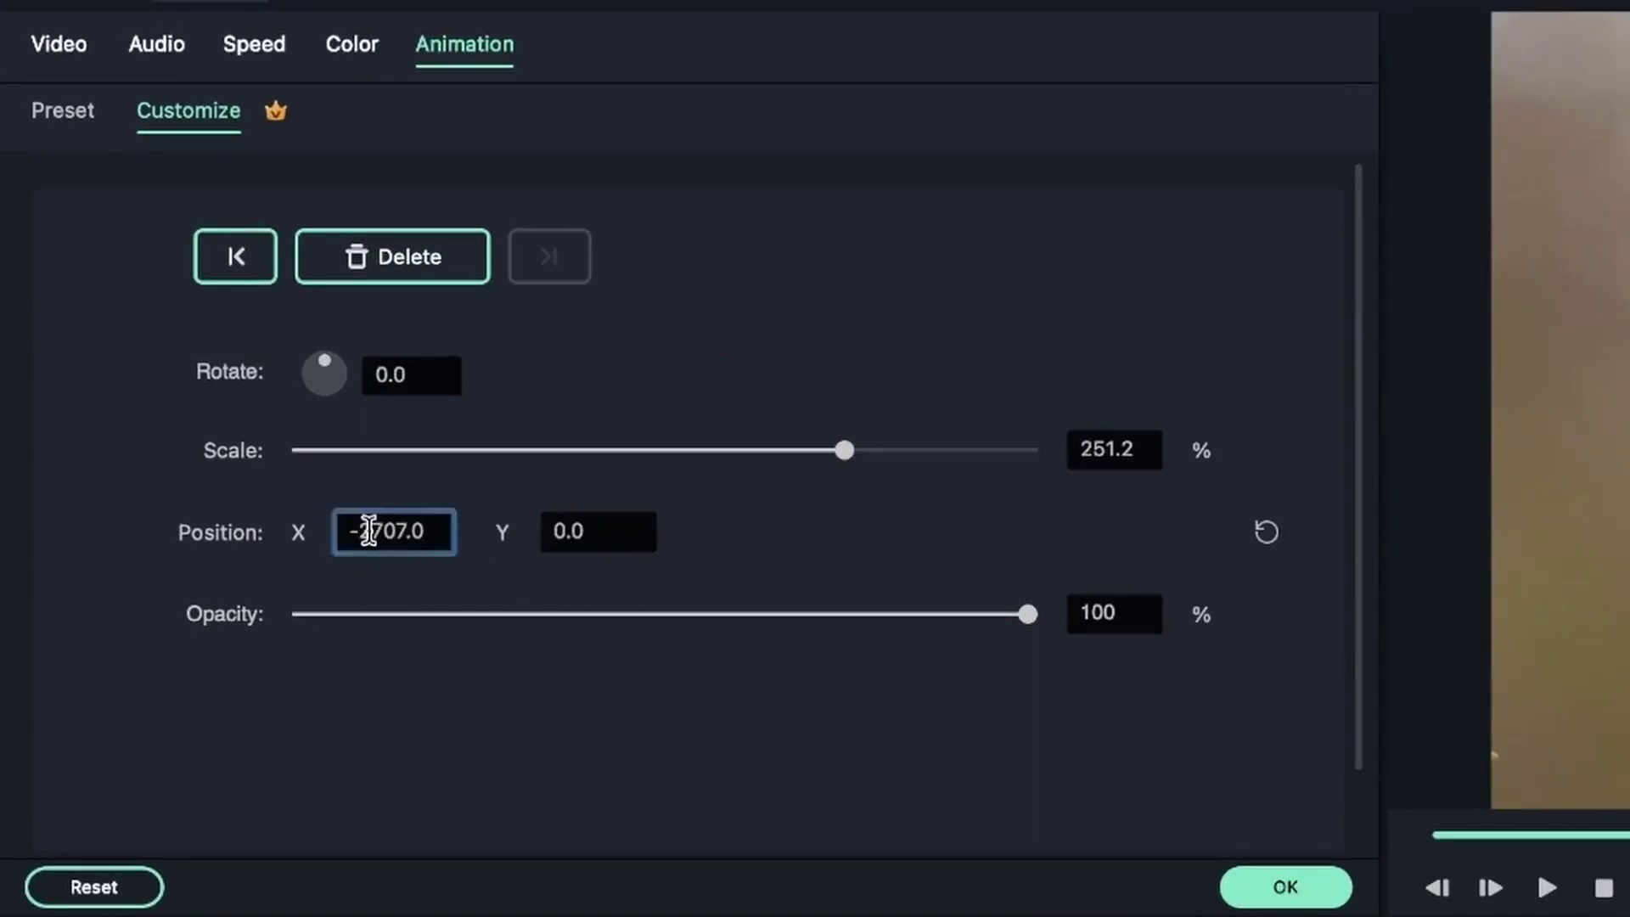
double_click(399, 520)
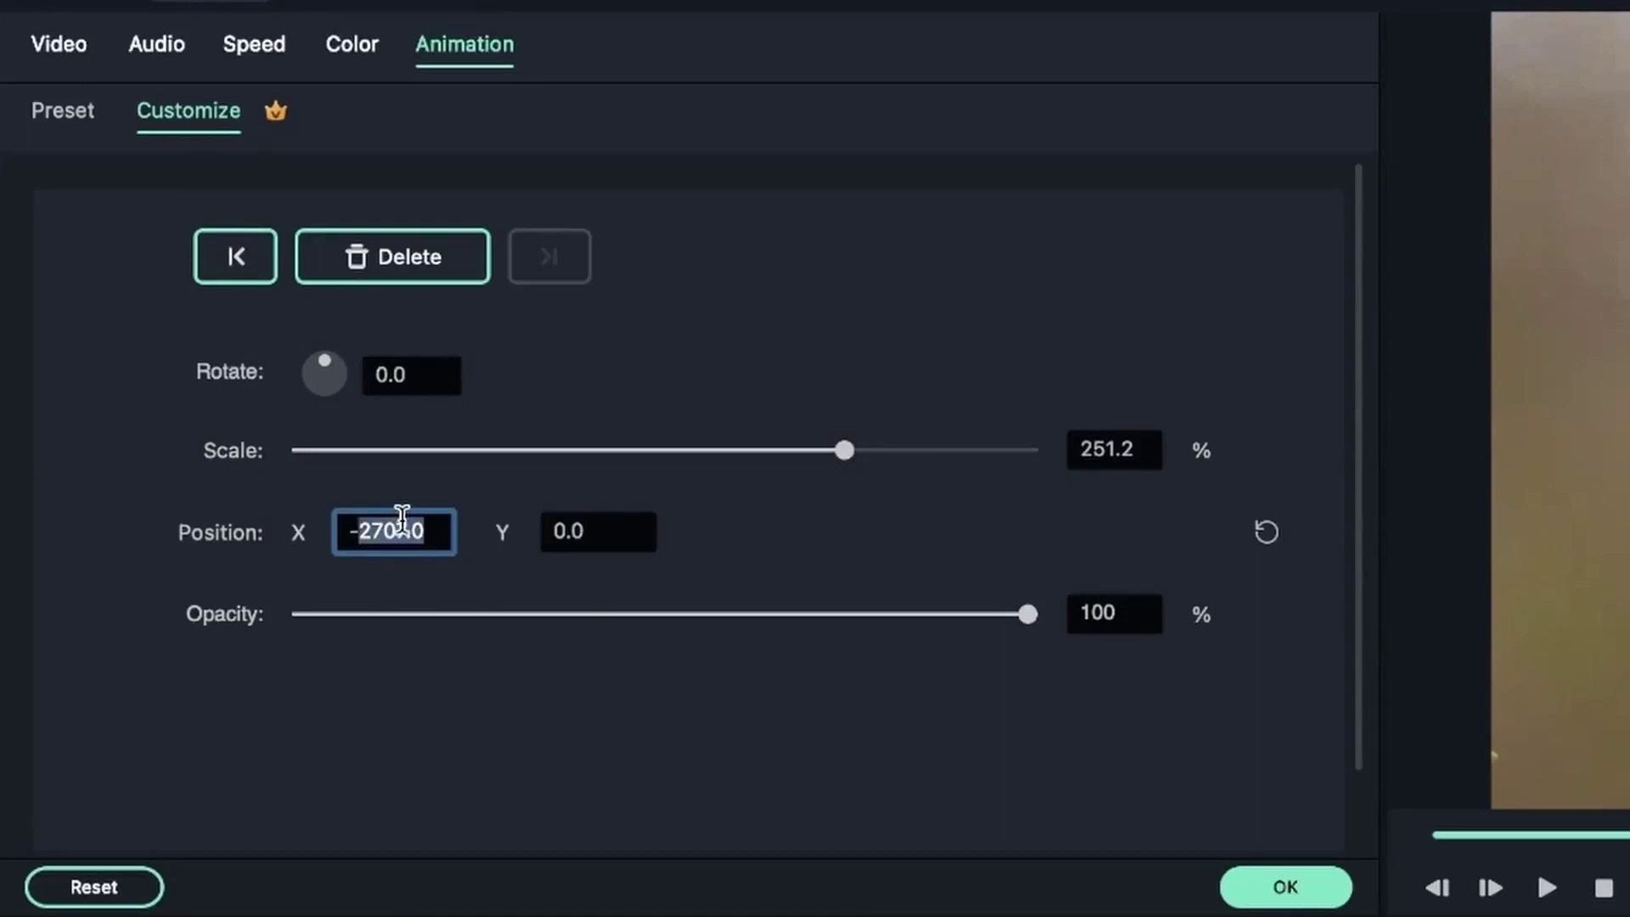
type("0")
key("Return")
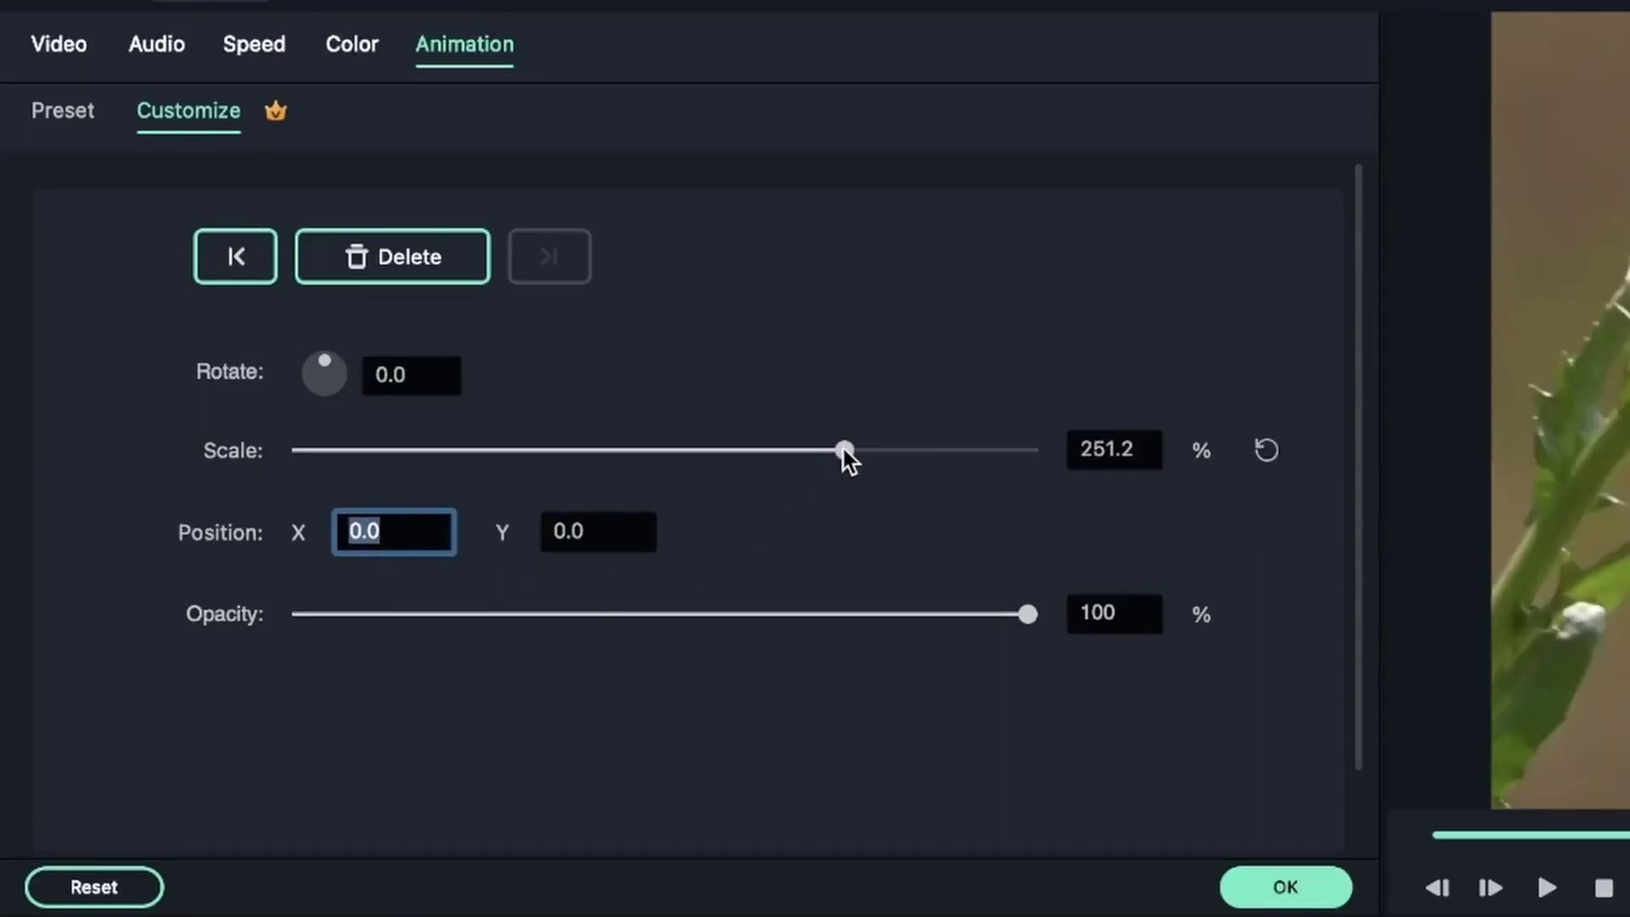
left_click_drag(844, 450, 722, 451)
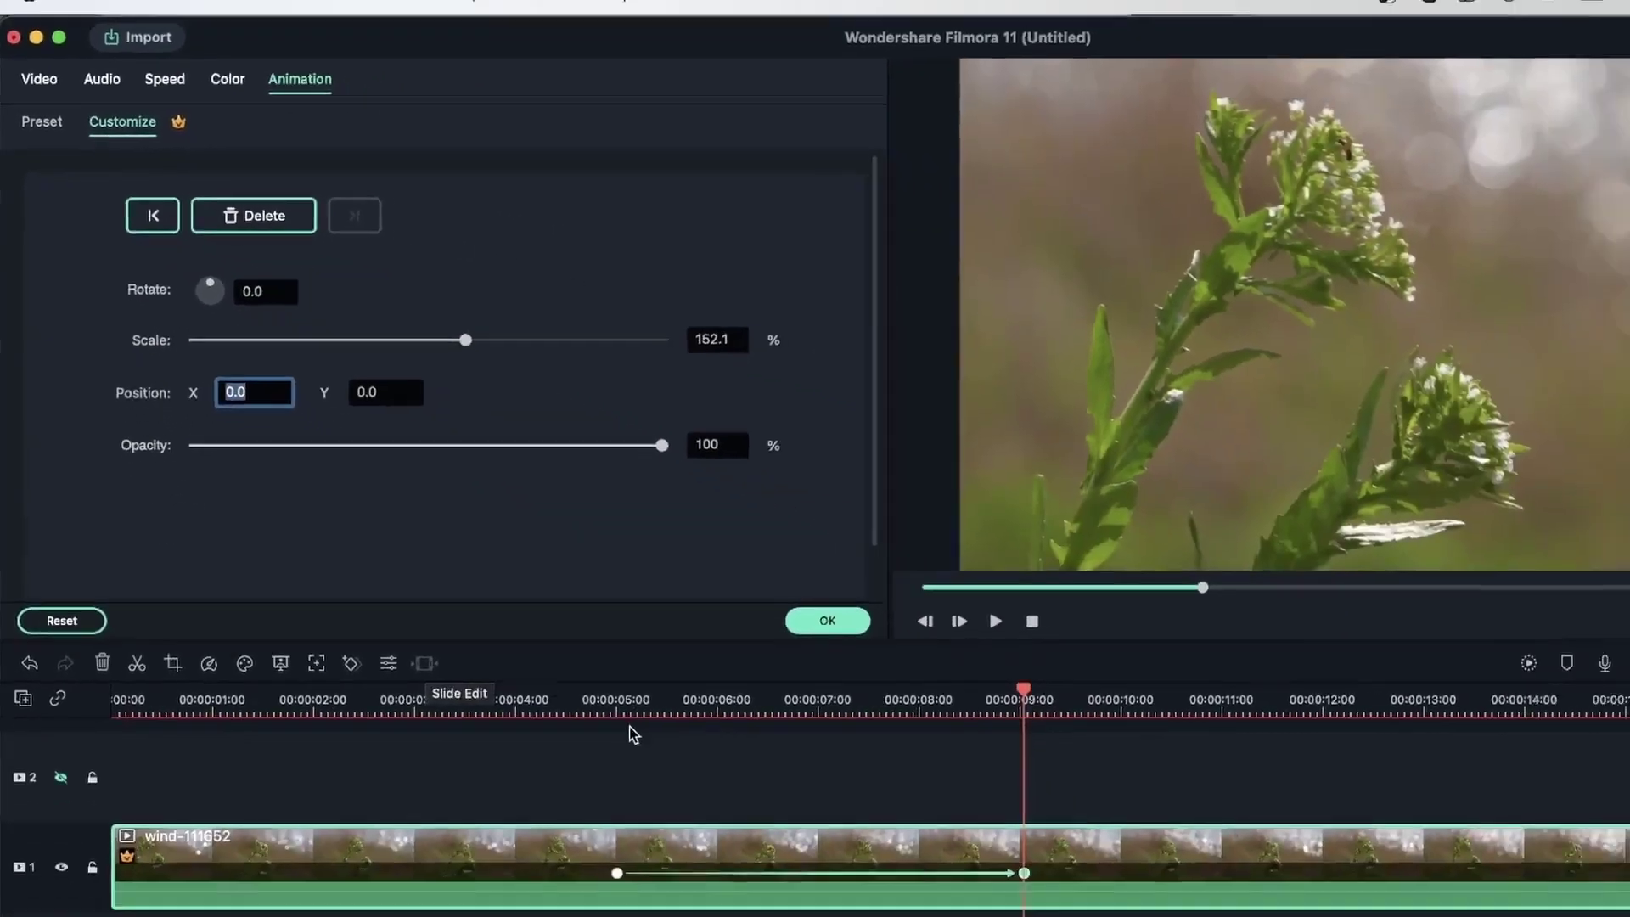
Step: Preview the wind clip's animation from about 00:00:05:01 and scrub through it between the two keyframes
left_click(623, 710)
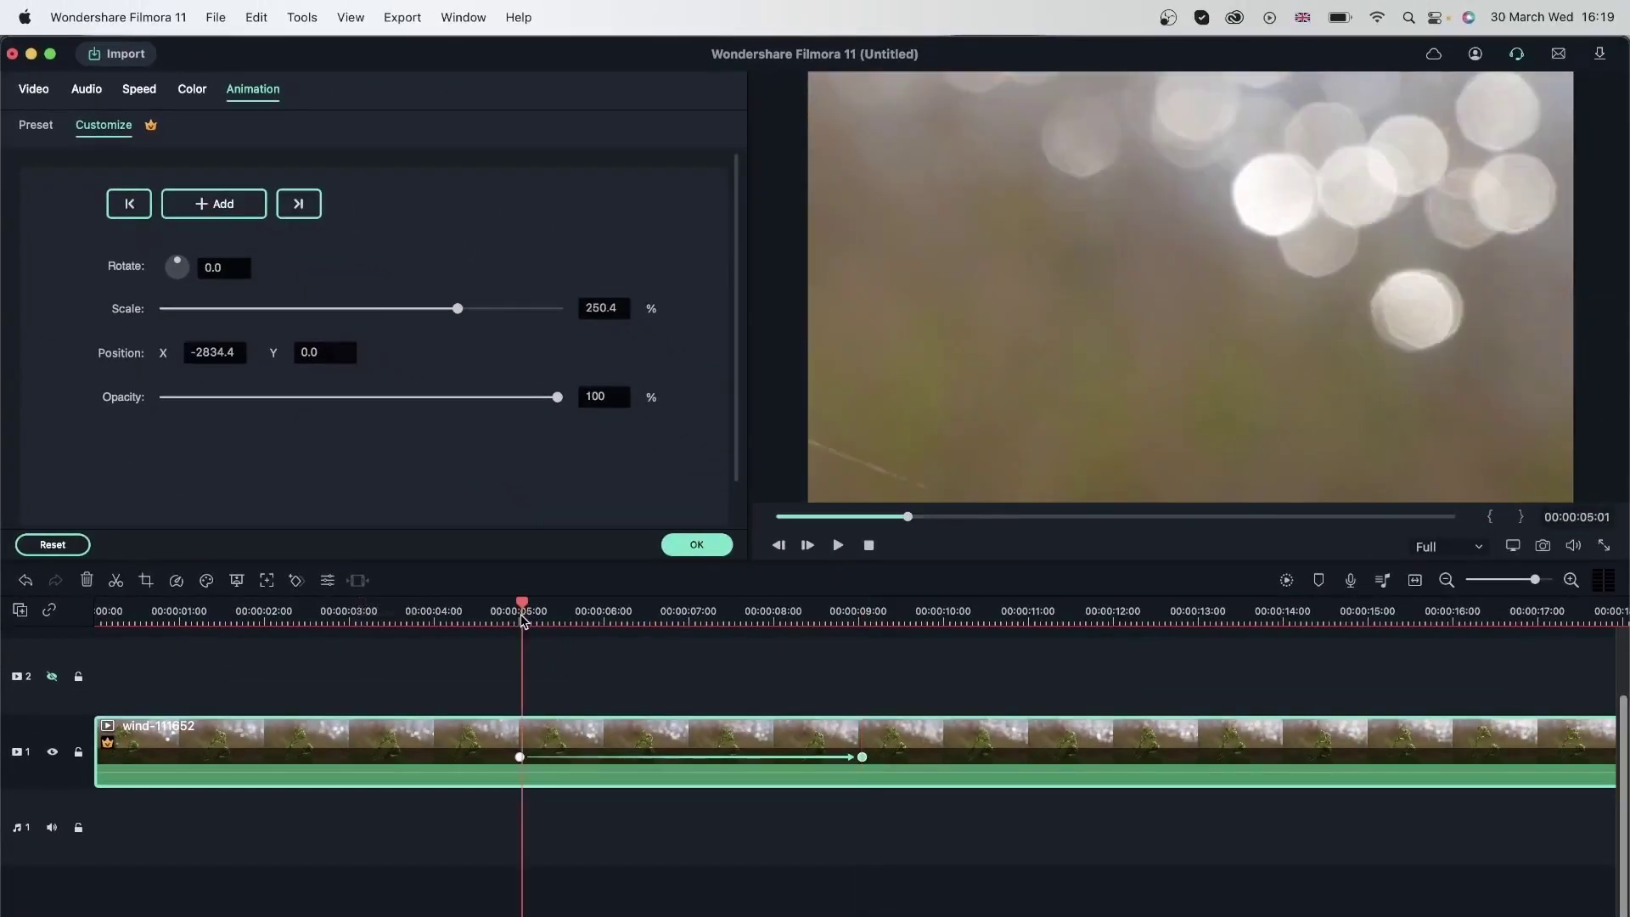
key("space")
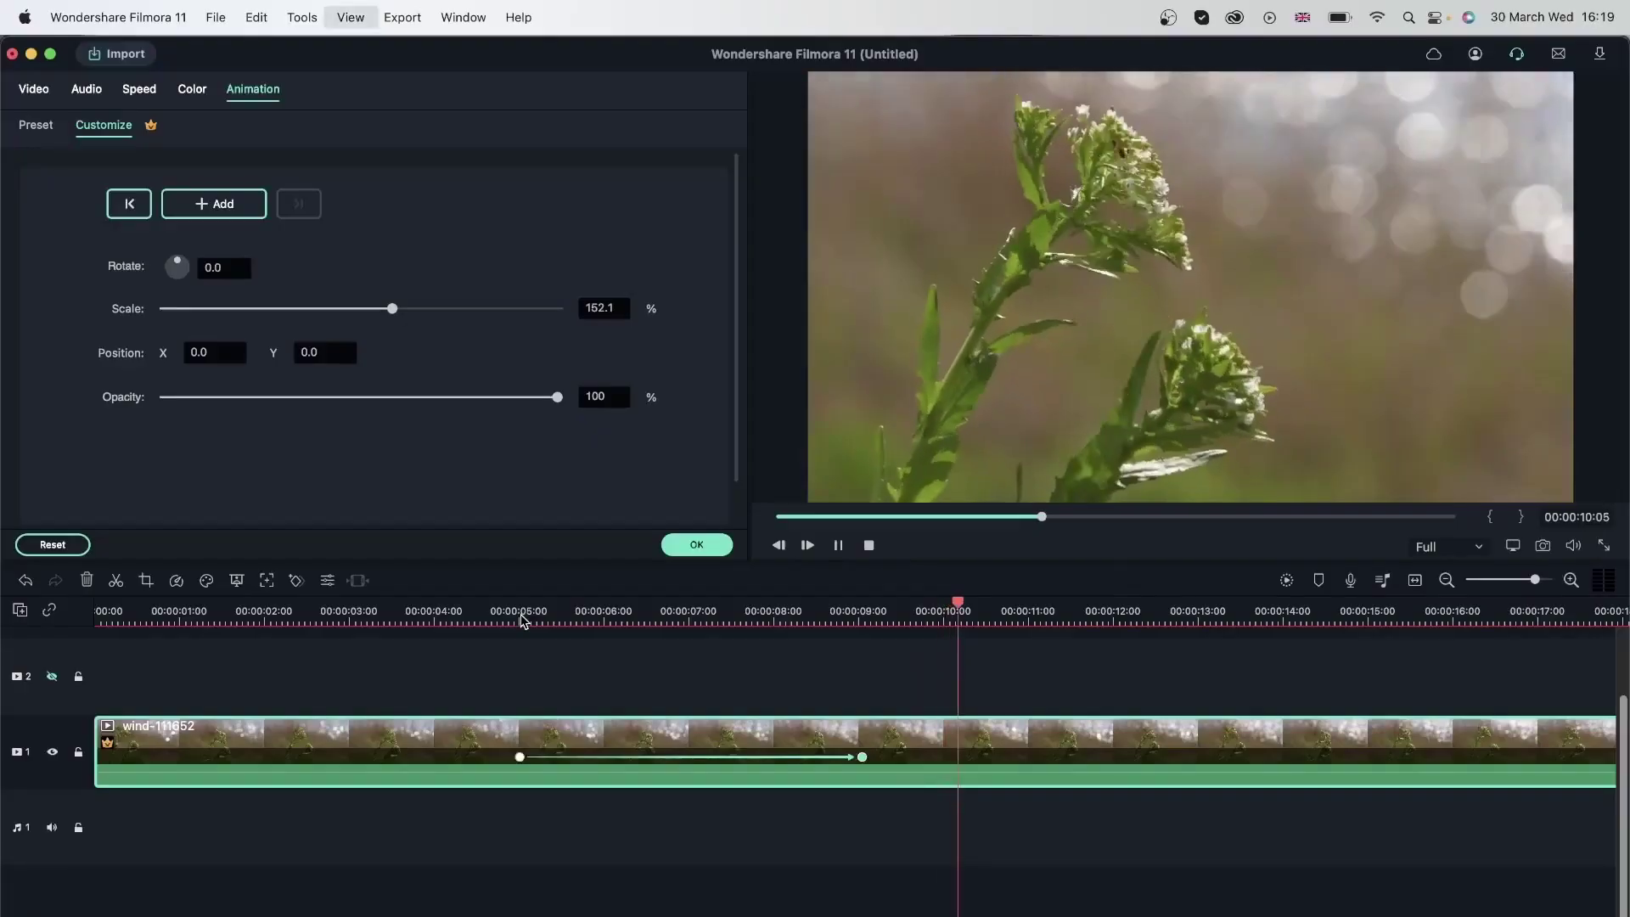
key("space")
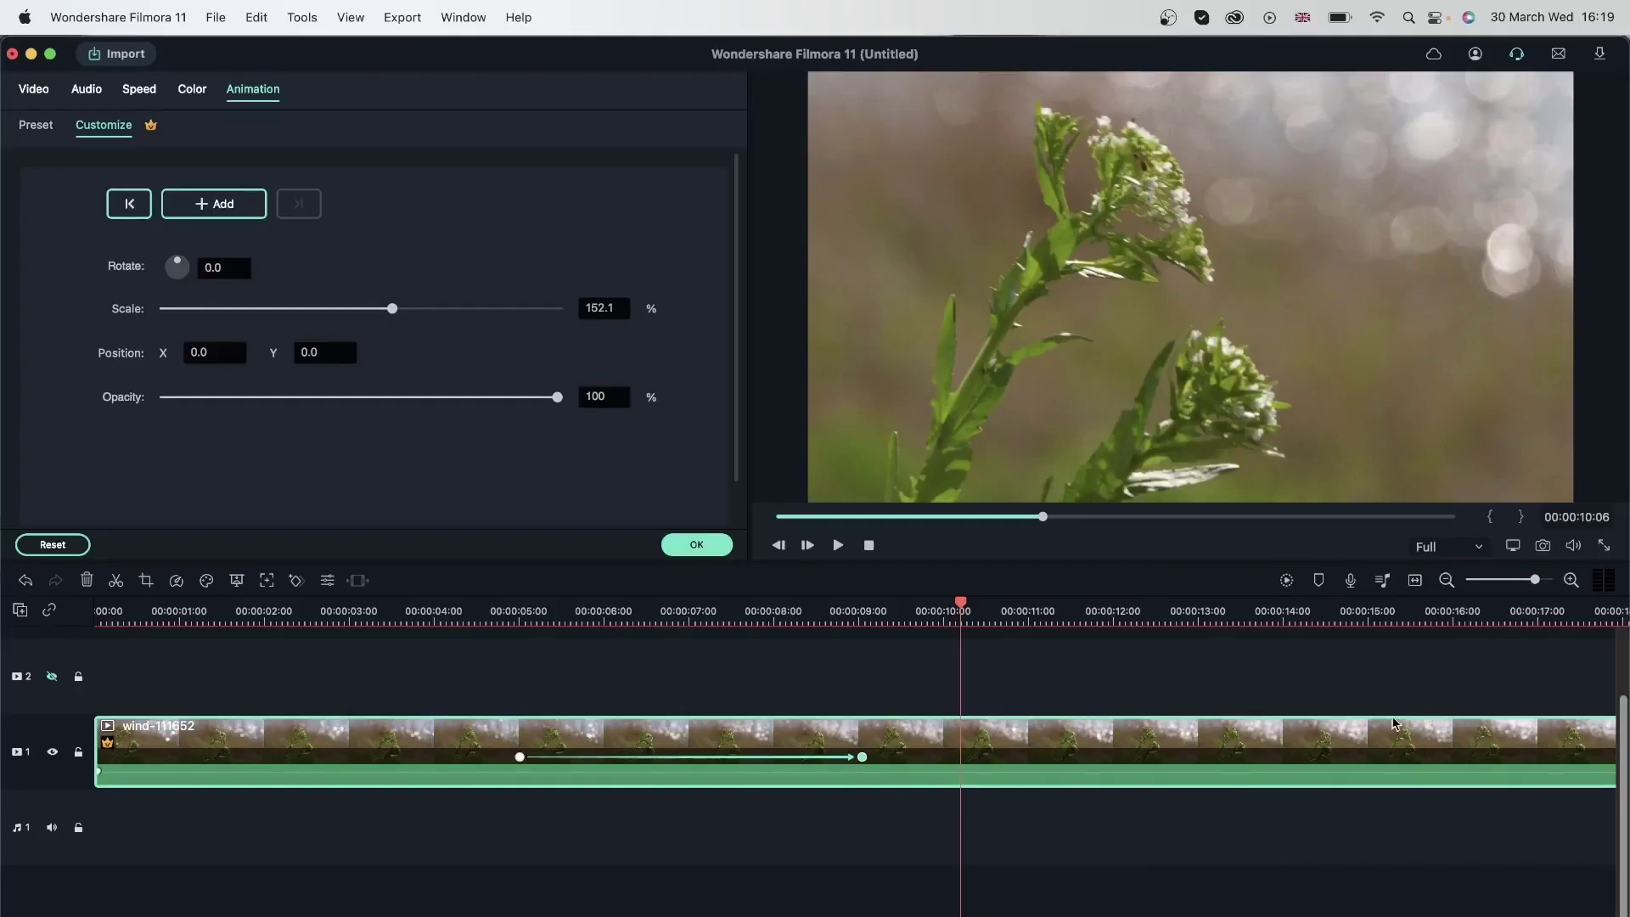
left_click(511, 606)
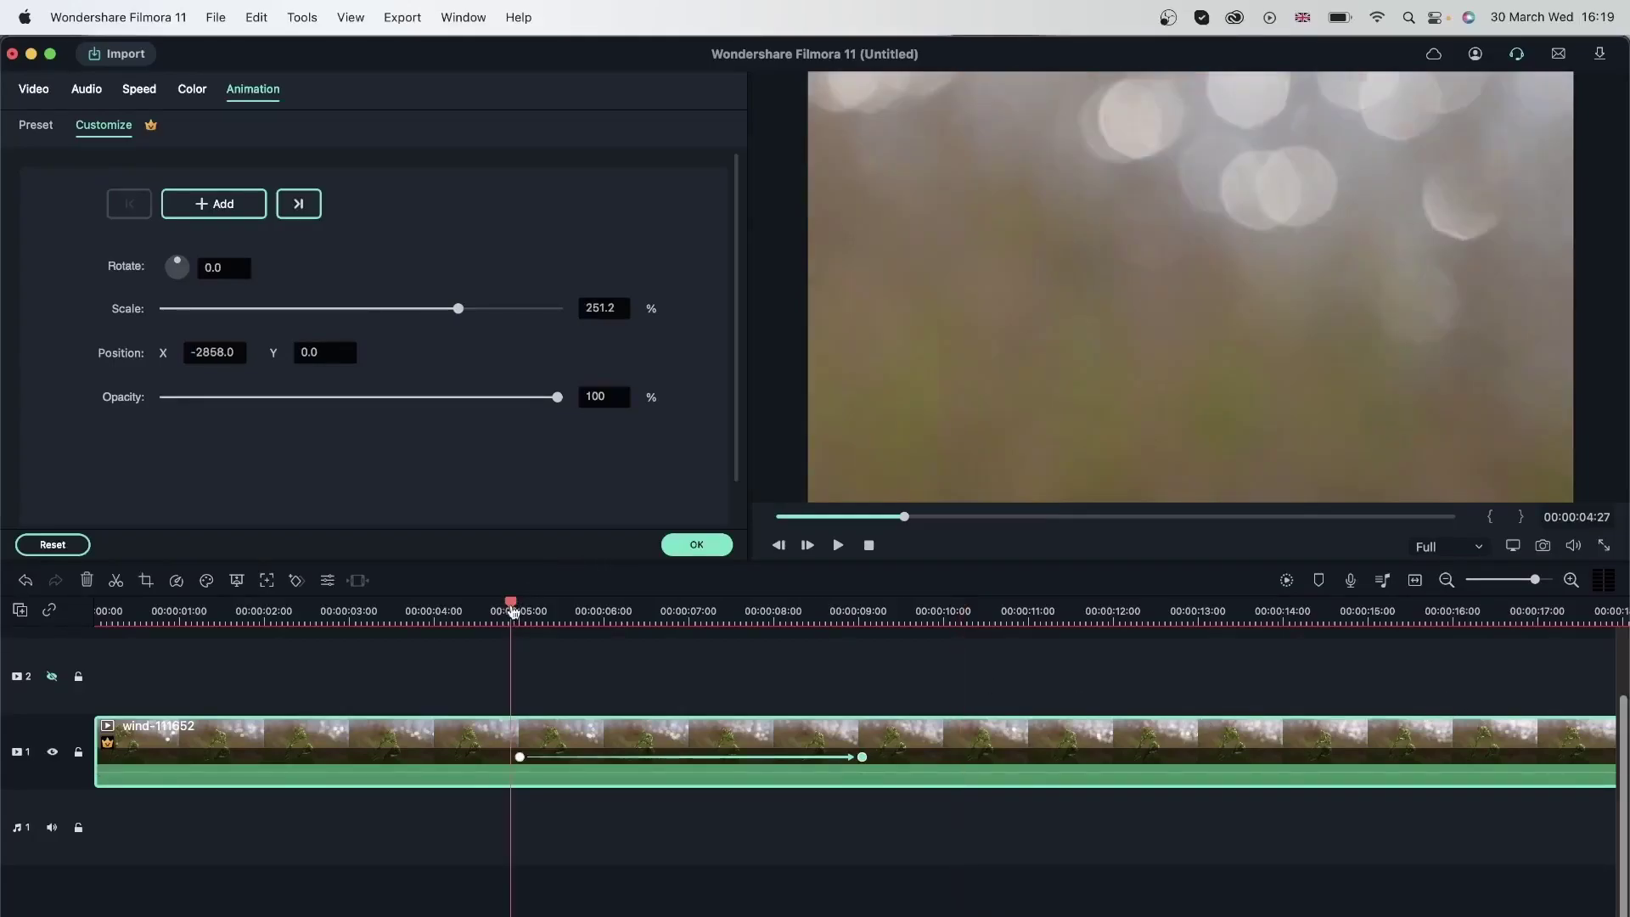
left_click_drag(514, 610, 821, 661)
Step: Stretch the wind clip's animation by moving its second keyframe to about 00:00:16:00 and preview the slower motion
left_click_drag(863, 762, 1453, 757)
left_click(509, 617)
key("space")
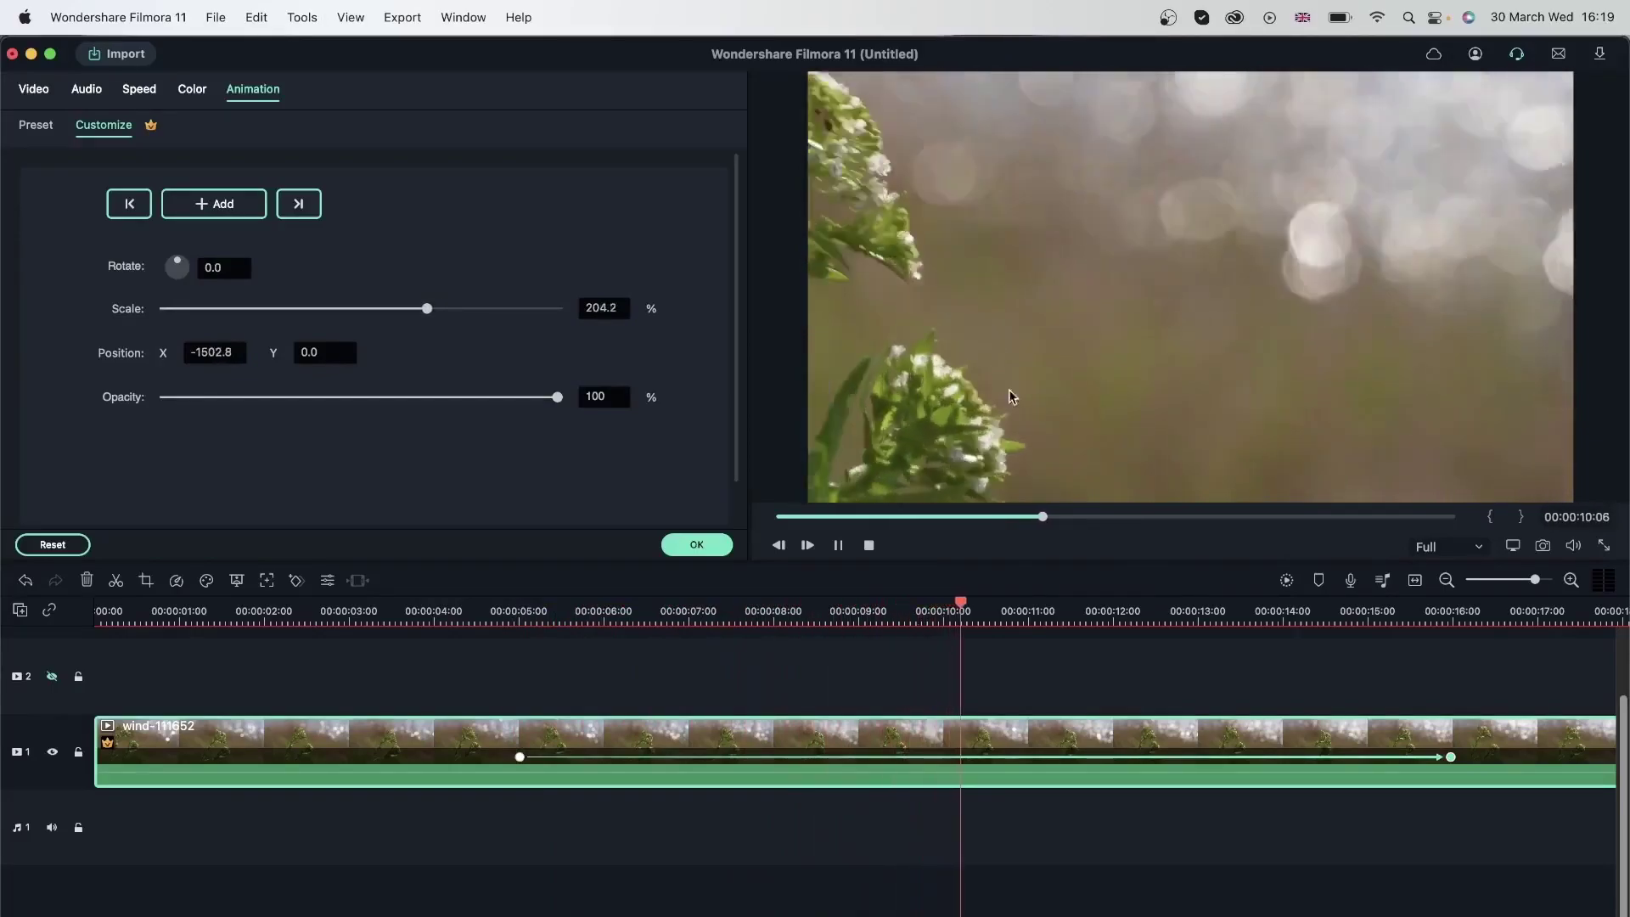
key("space")
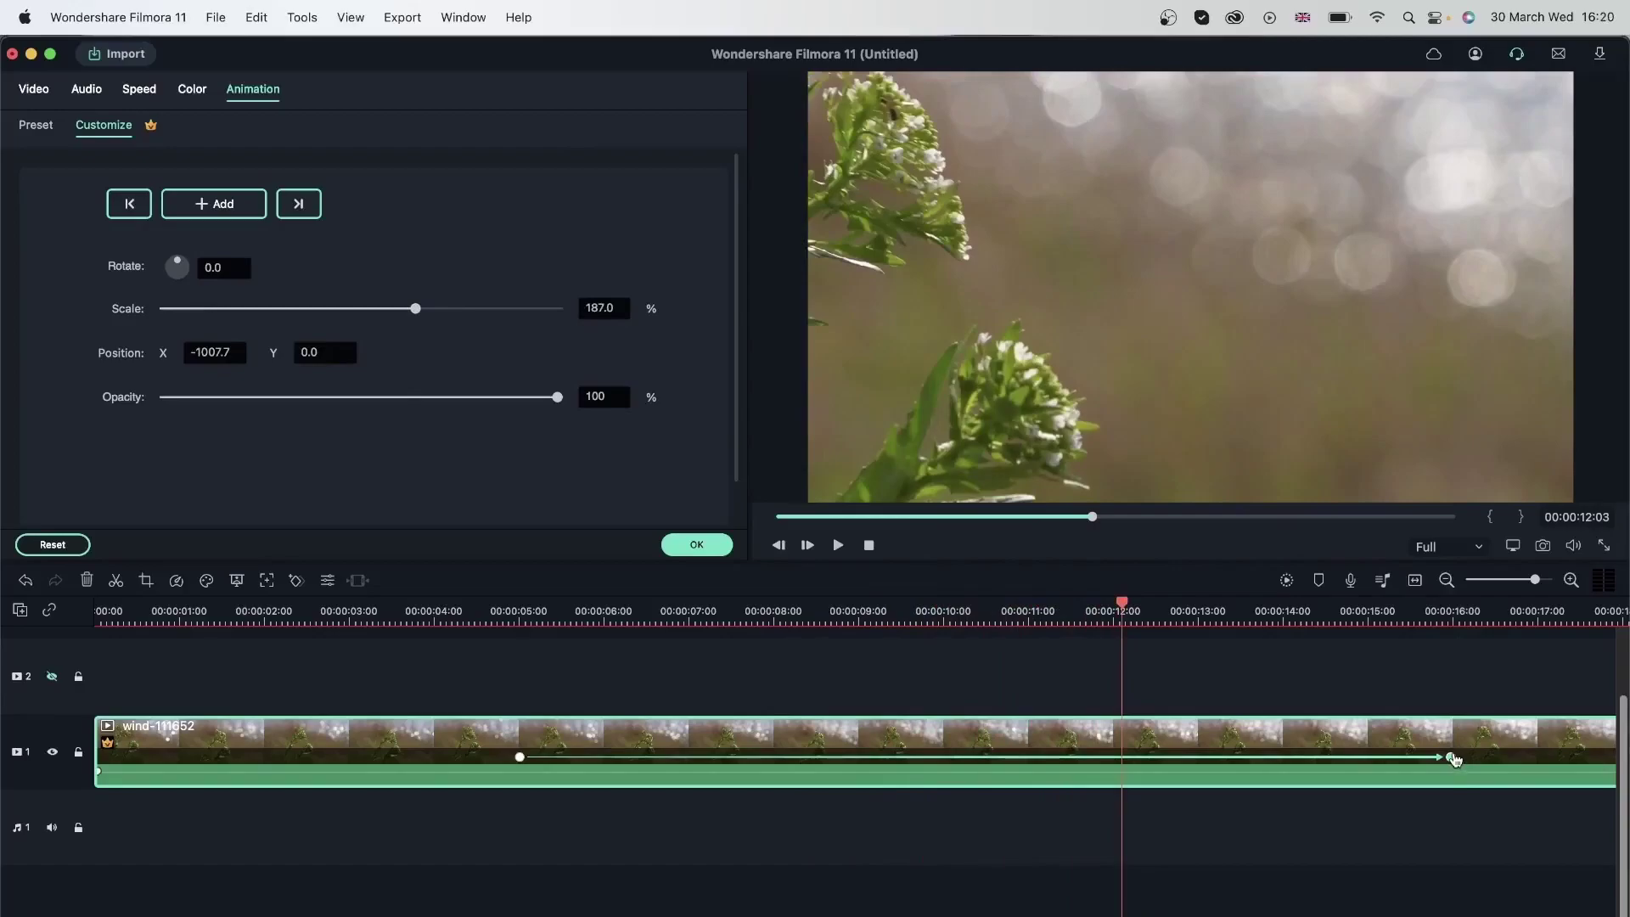
Step: Speed up the wind clip's animation by moving its second keyframe to about 00:00:05:10, and preview it from 00:00:04:25
left_click_drag(1454, 759, 556, 807)
left_click(502, 618)
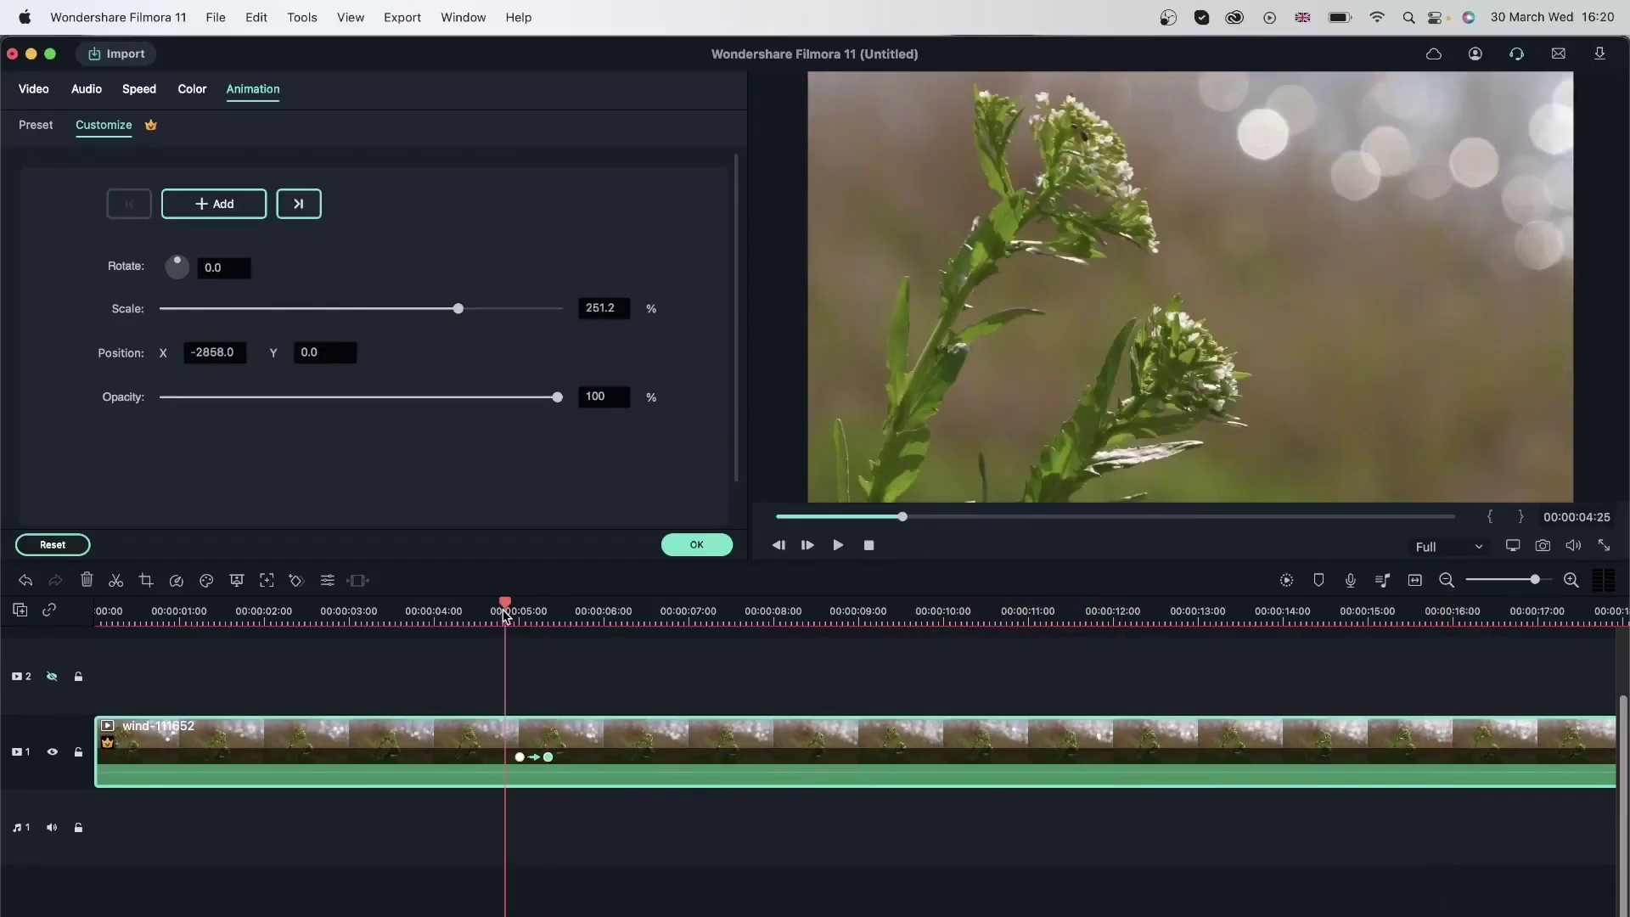
key("space")
key("space")
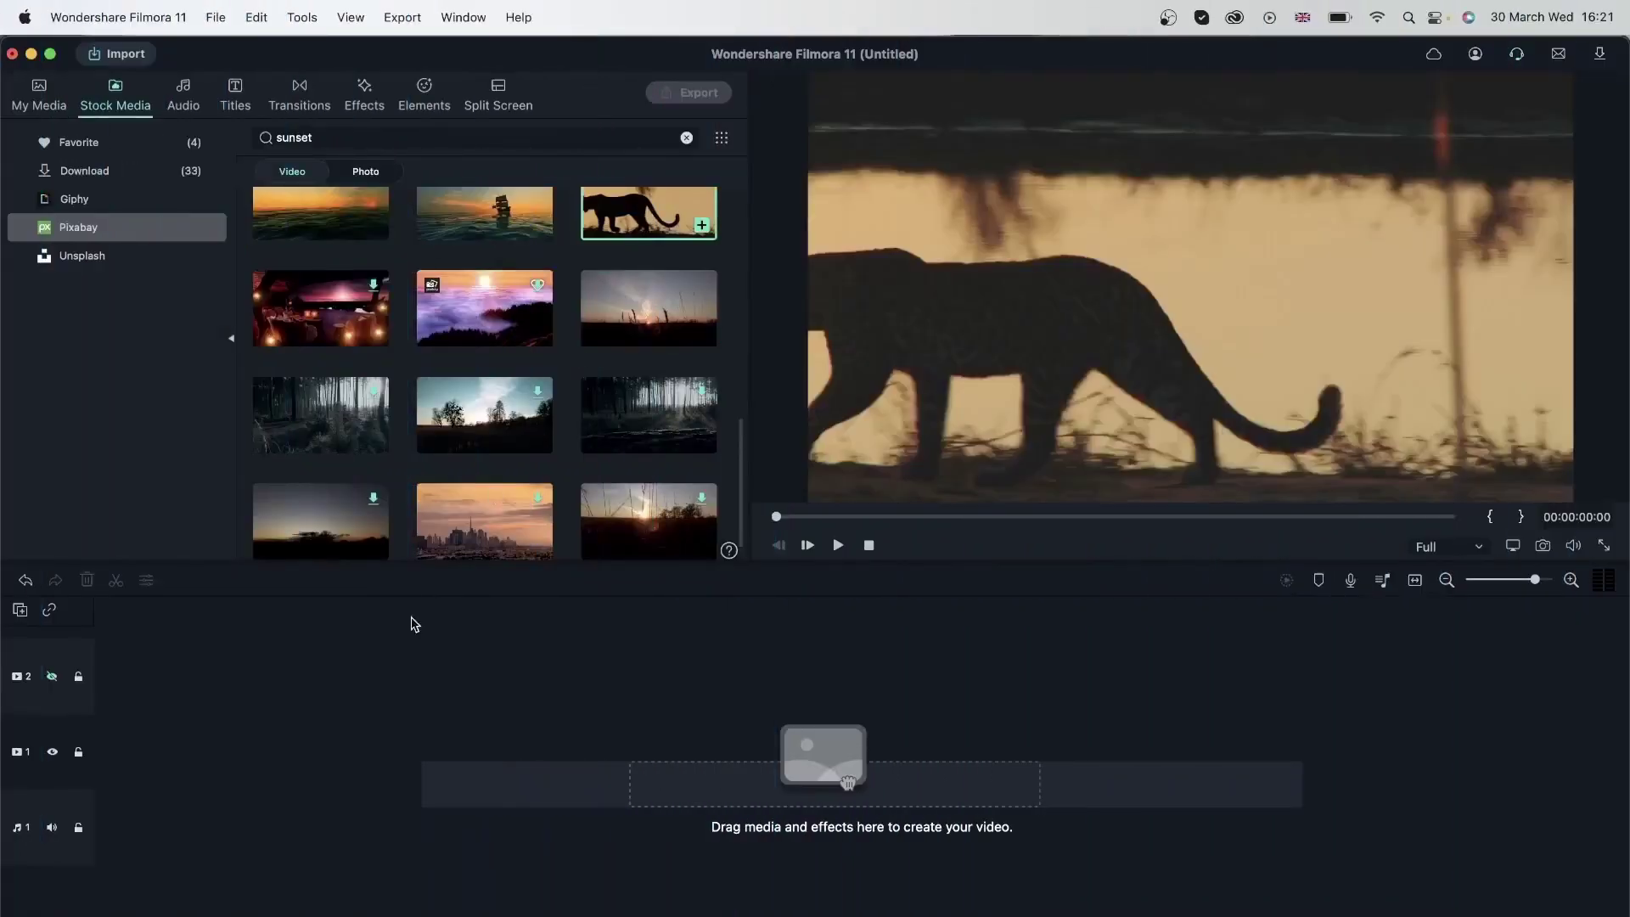
Step: Place the leopard stock clip on video track 1 with the project matched to 1920X1080 25.00fps, and view the clip's properties
left_click_drag(848, 781, 840, 778)
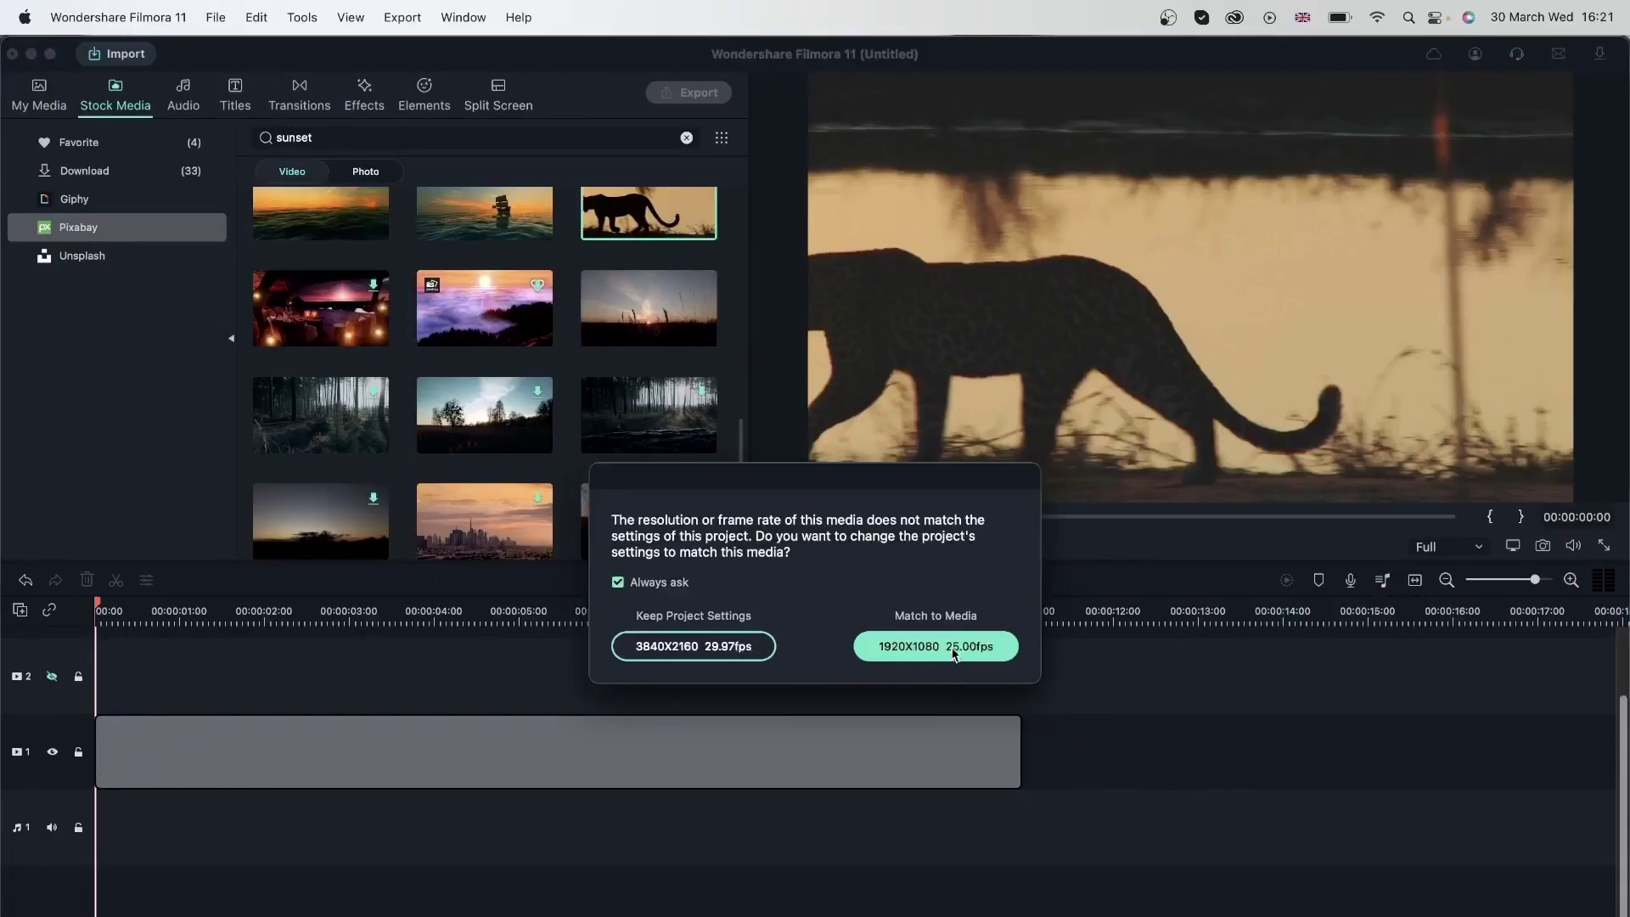
left_click(955, 648)
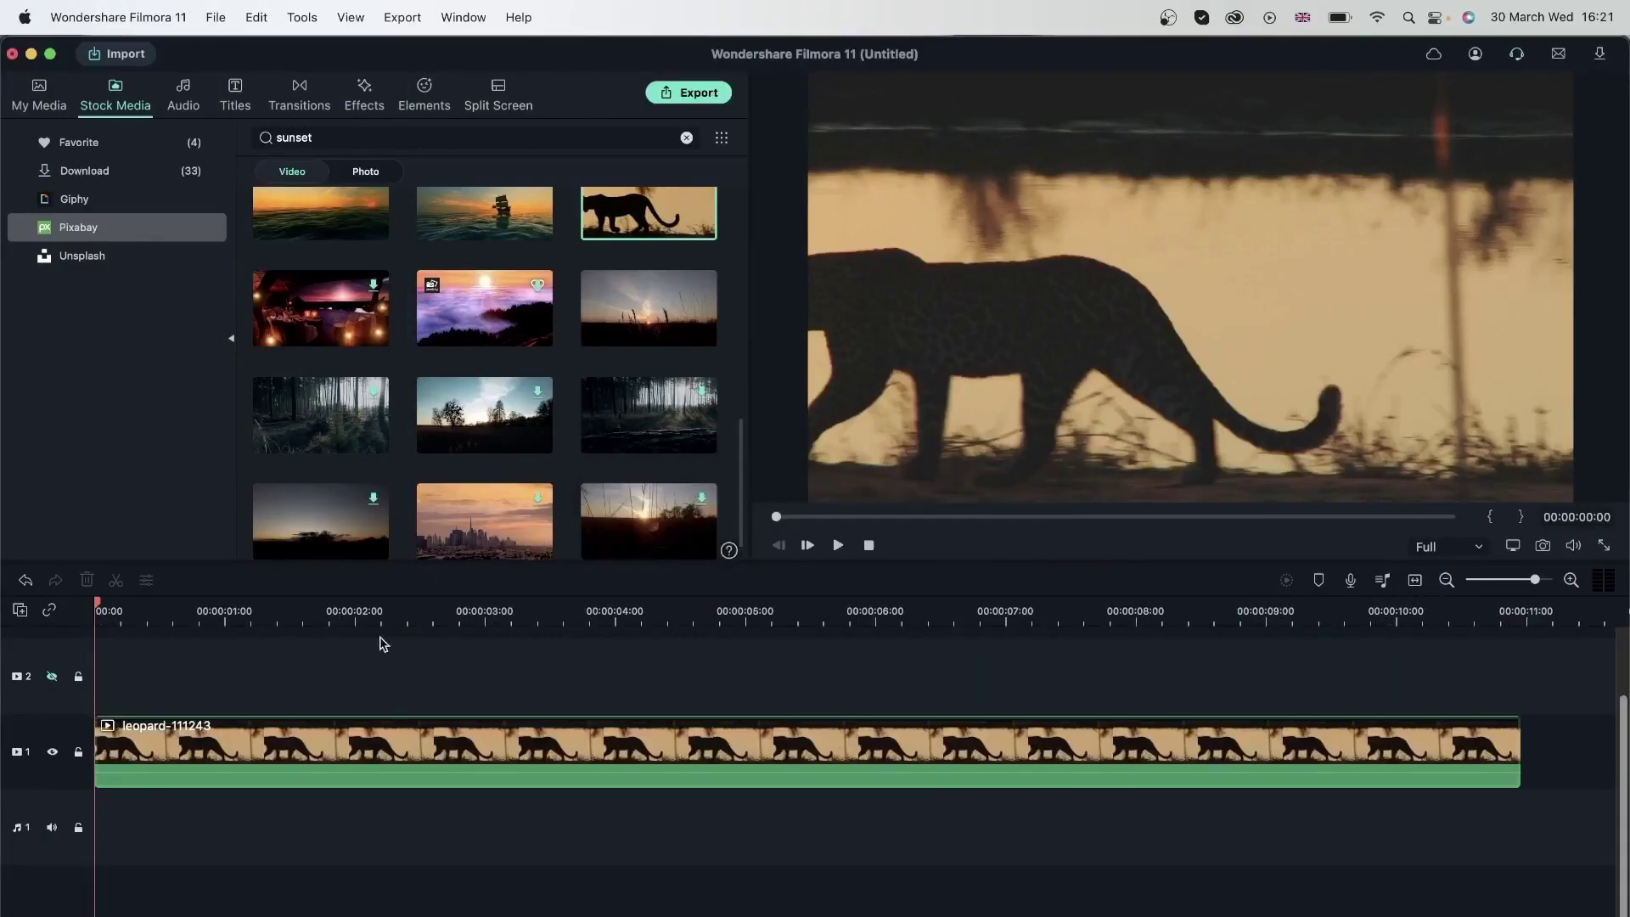
right_click(650, 214)
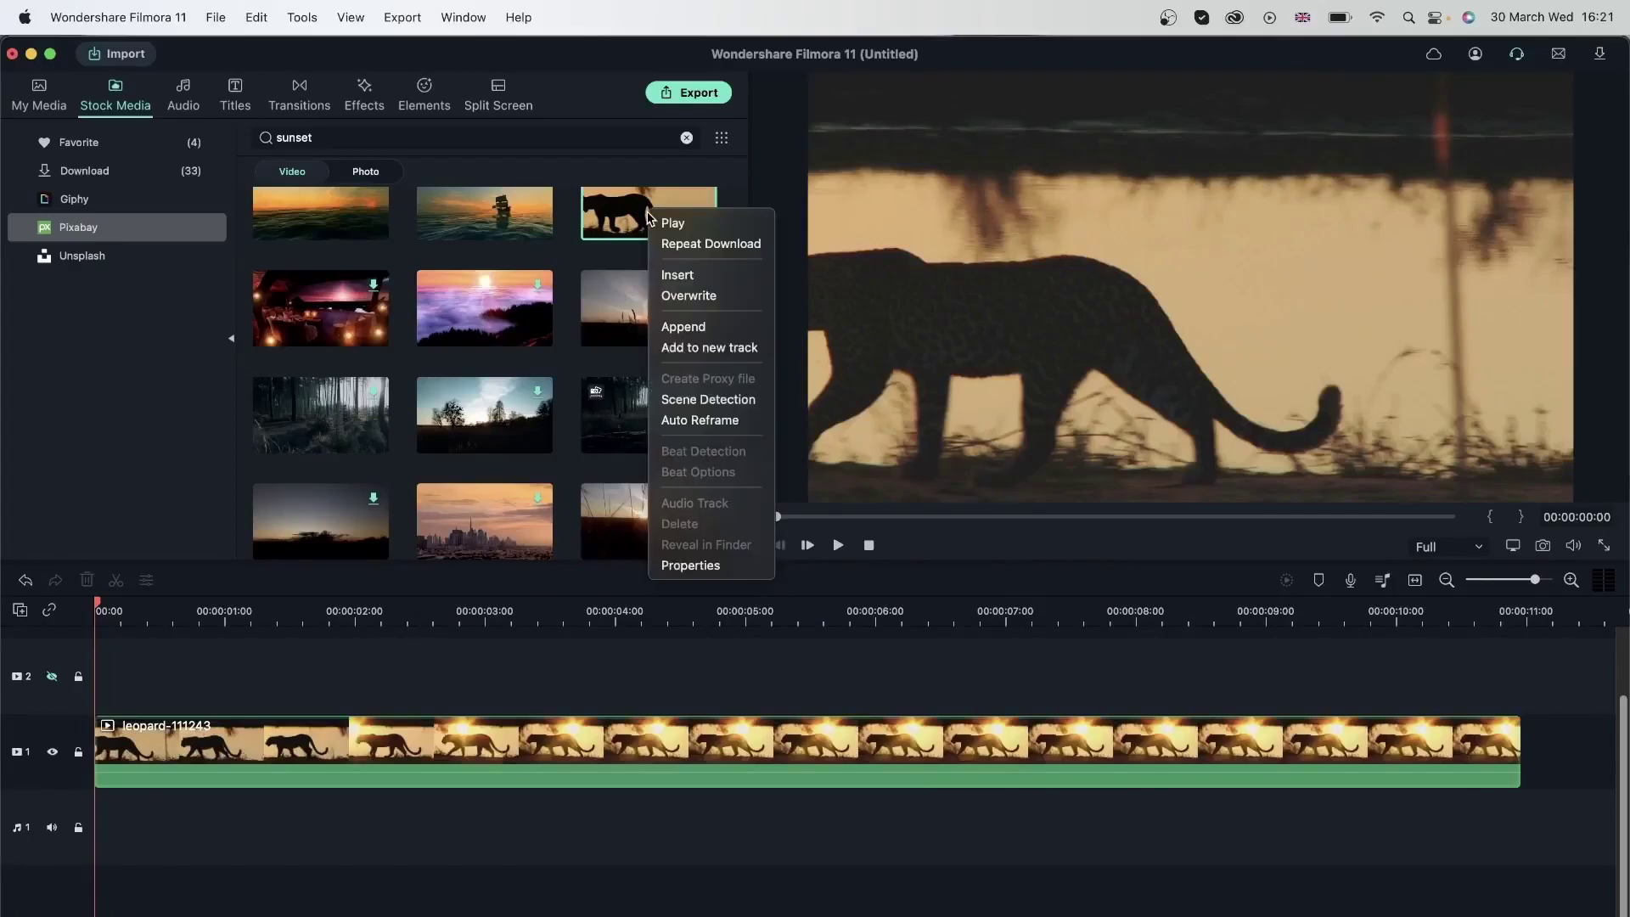
left_click(672, 565)
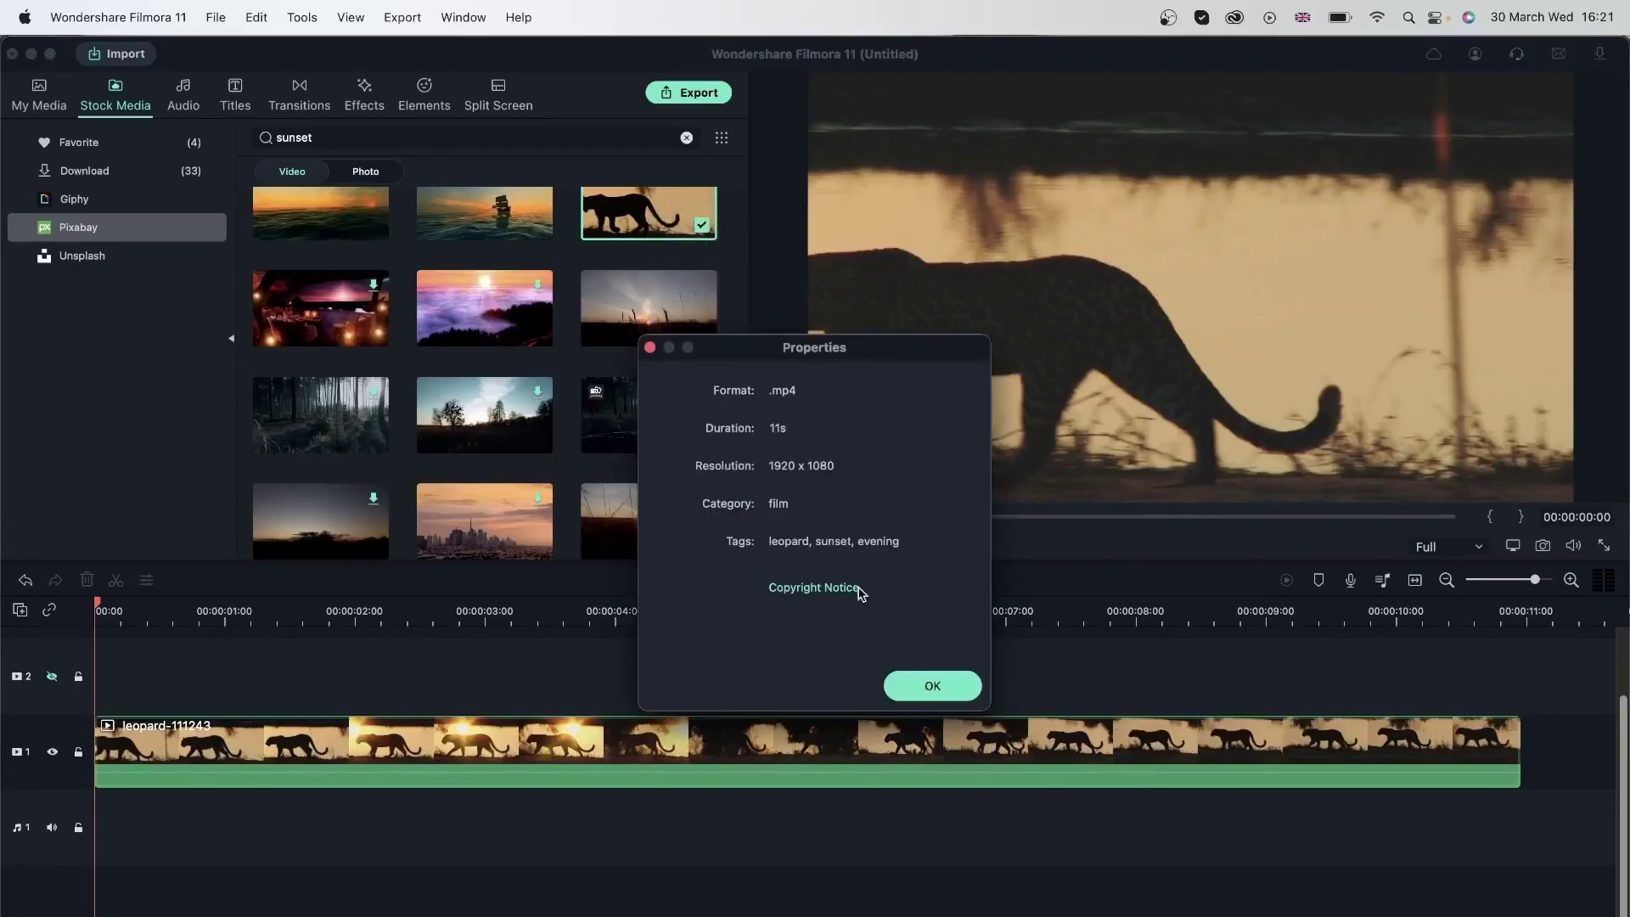
left_click(932, 685)
Step: Trim the leopard clip to a duration of 00:00:03:09 at the start of the timeline and play it back
left_click_drag(97, 613, 538, 665)
left_click_drag(1377, 730, 531, 731)
left_click_drag(535, 604, 96, 607)
right_click(265, 740)
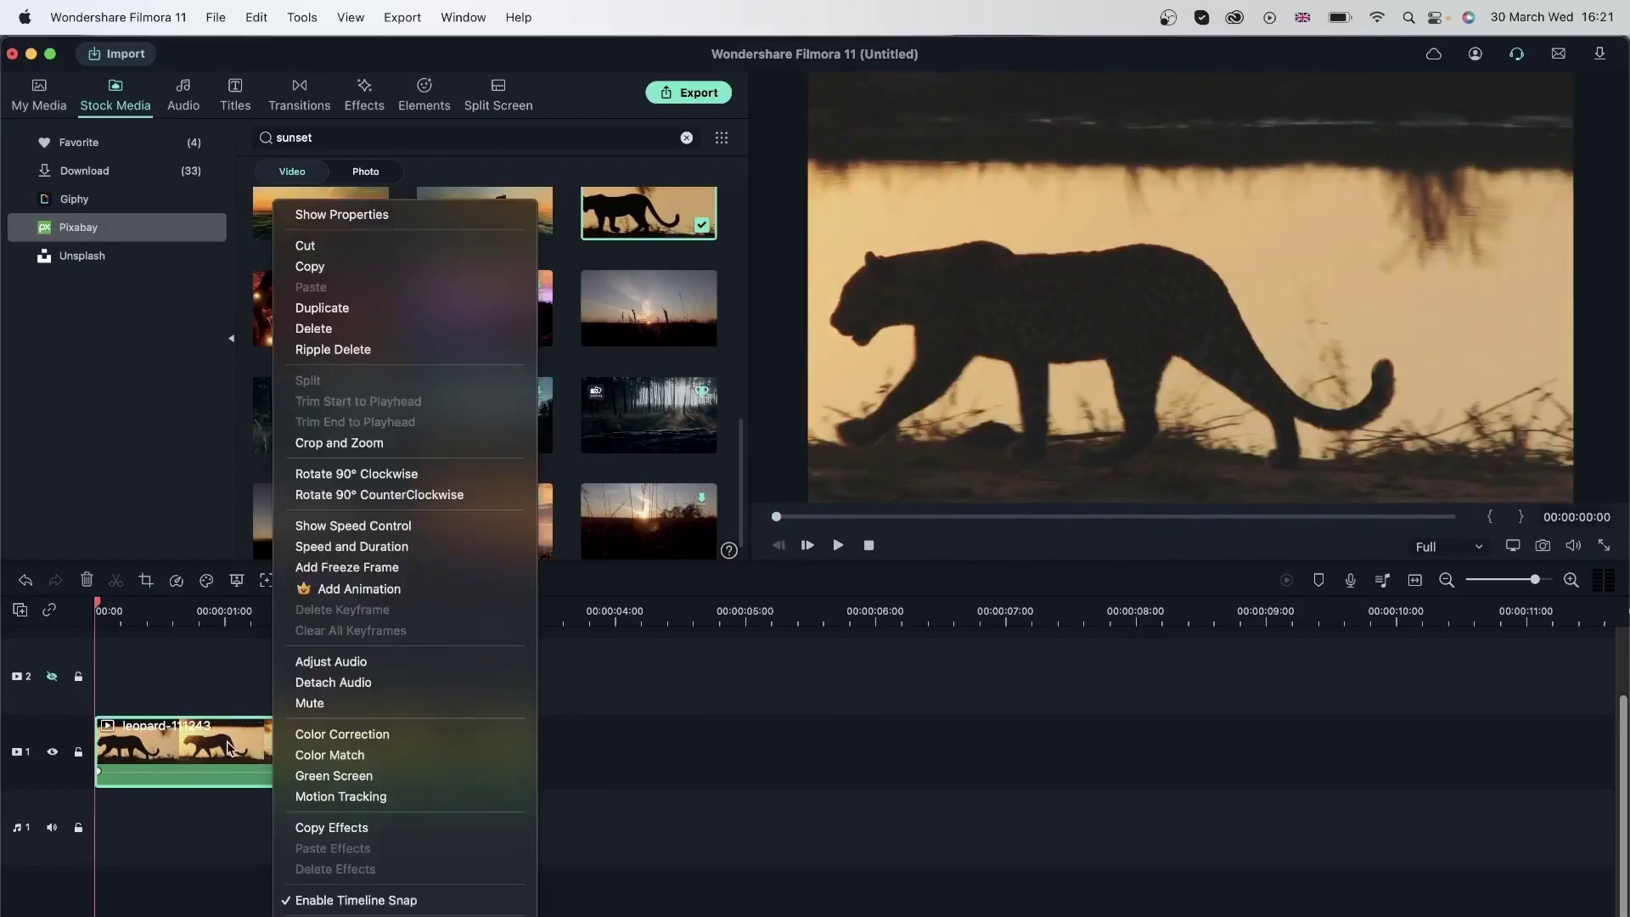
left_click(743, 789)
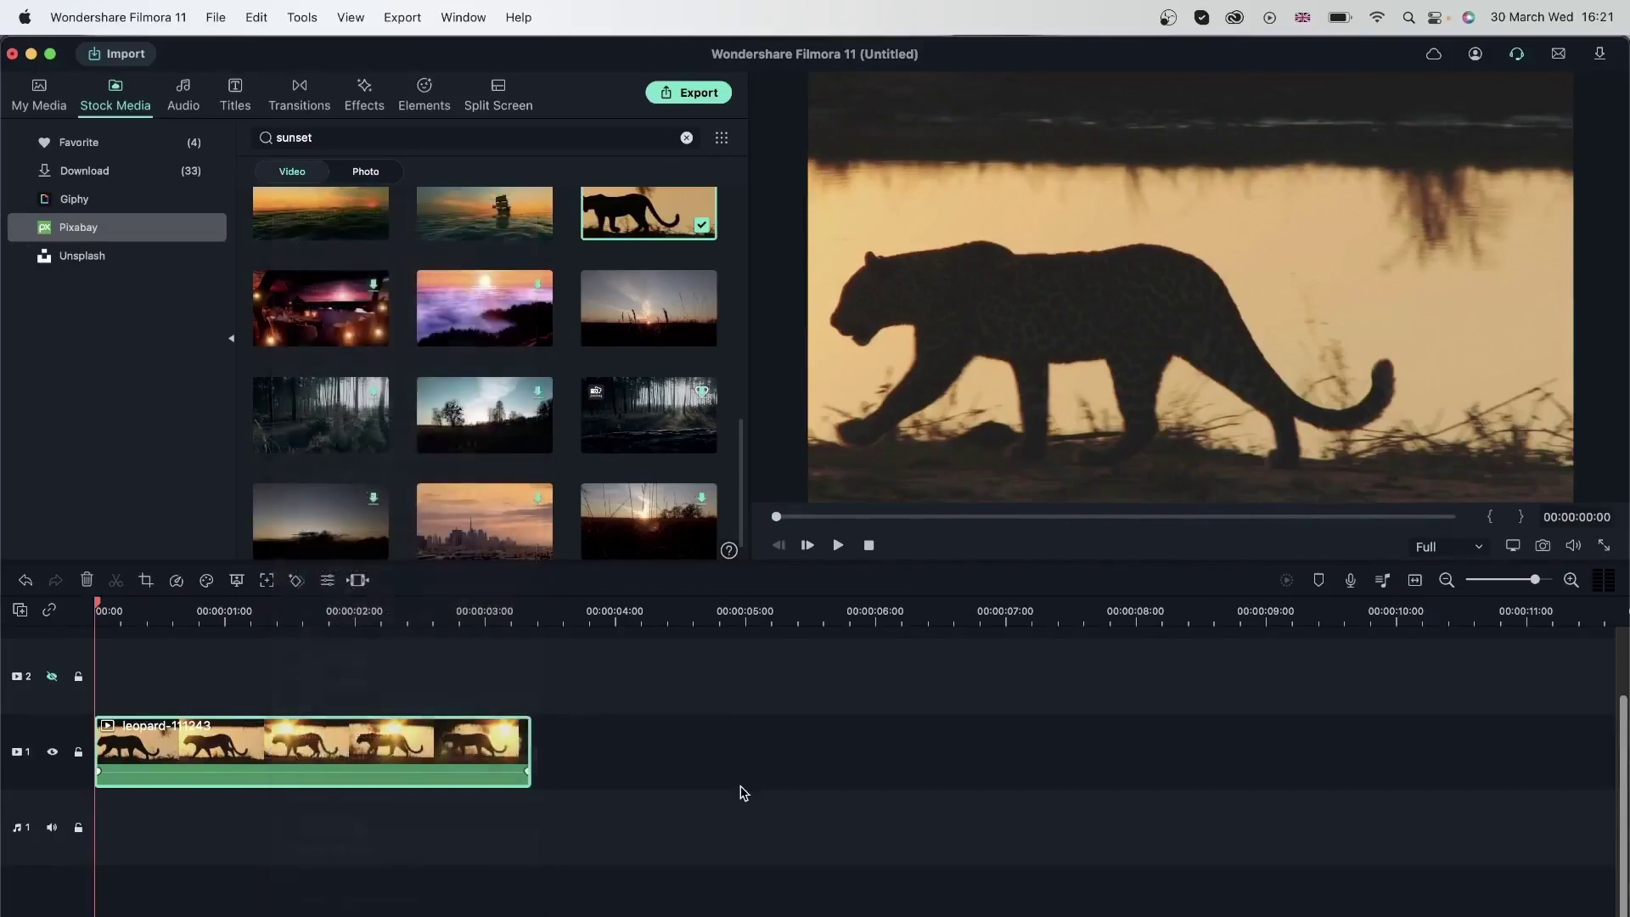
key("space")
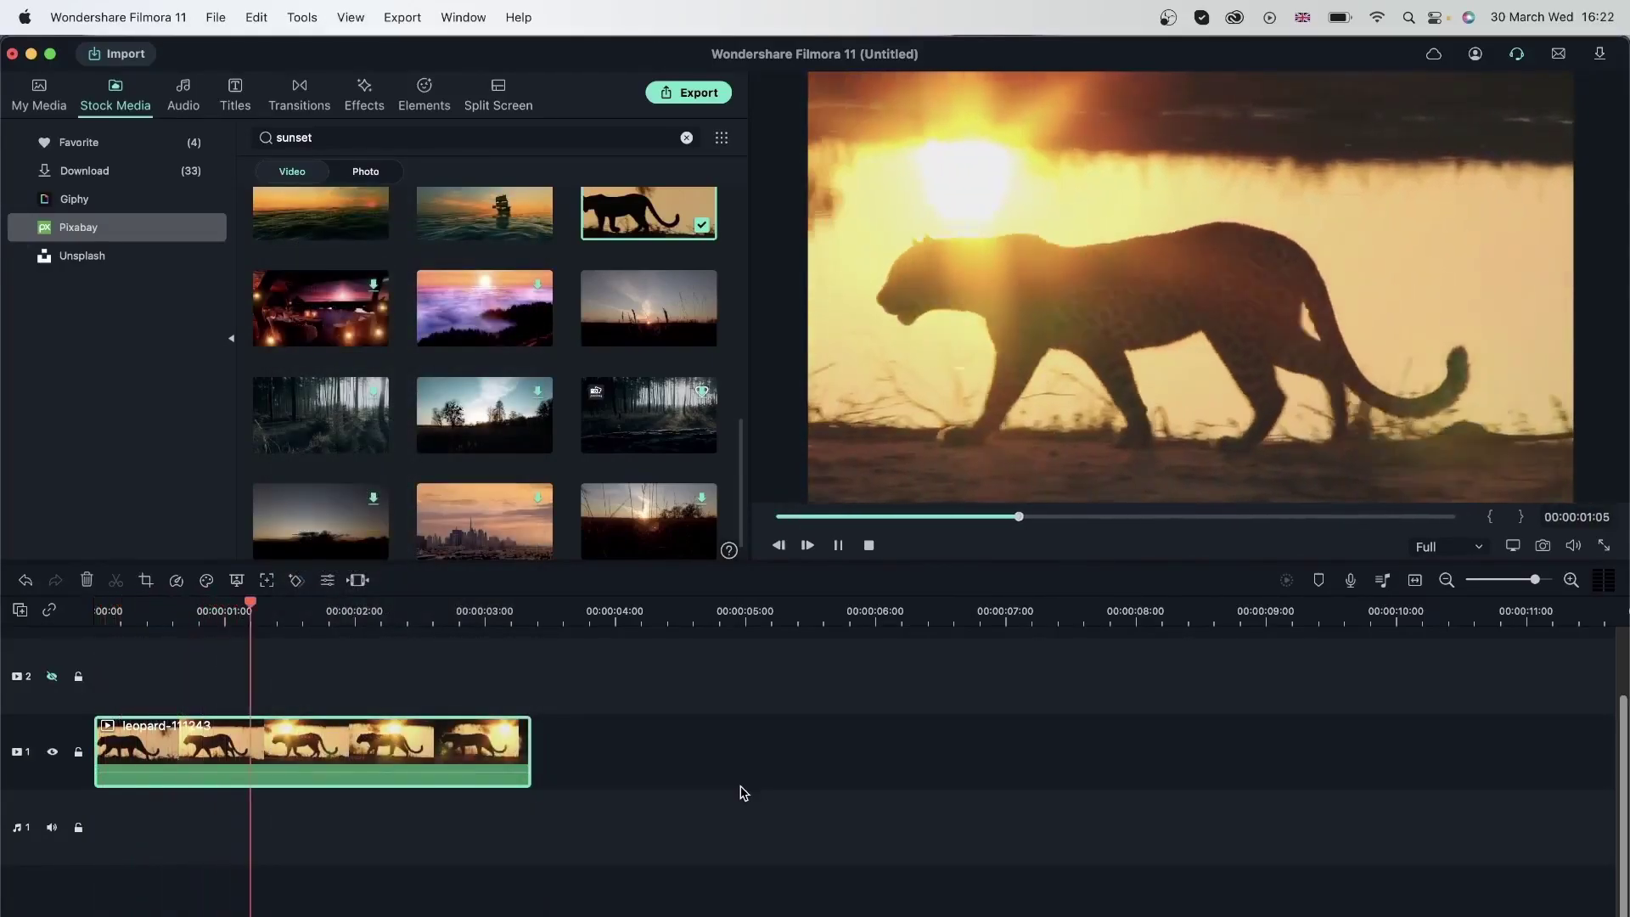
key("space")
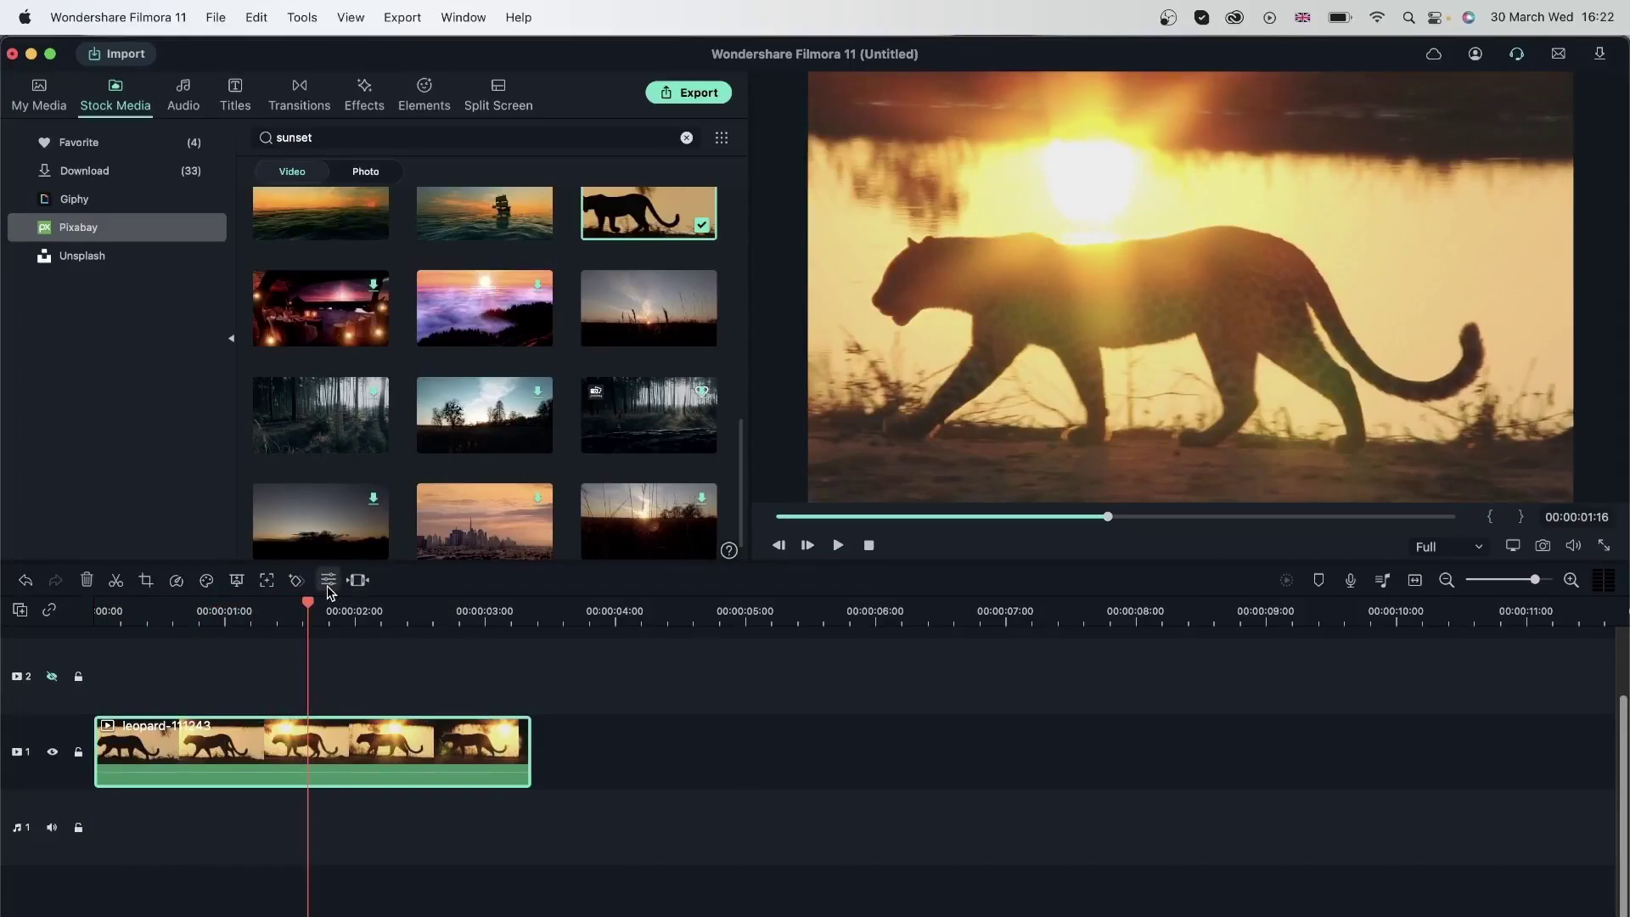
Step: Give the leopard clip a customized speed ramp and add a speed point at 00:00:00:15
double_click(316, 778)
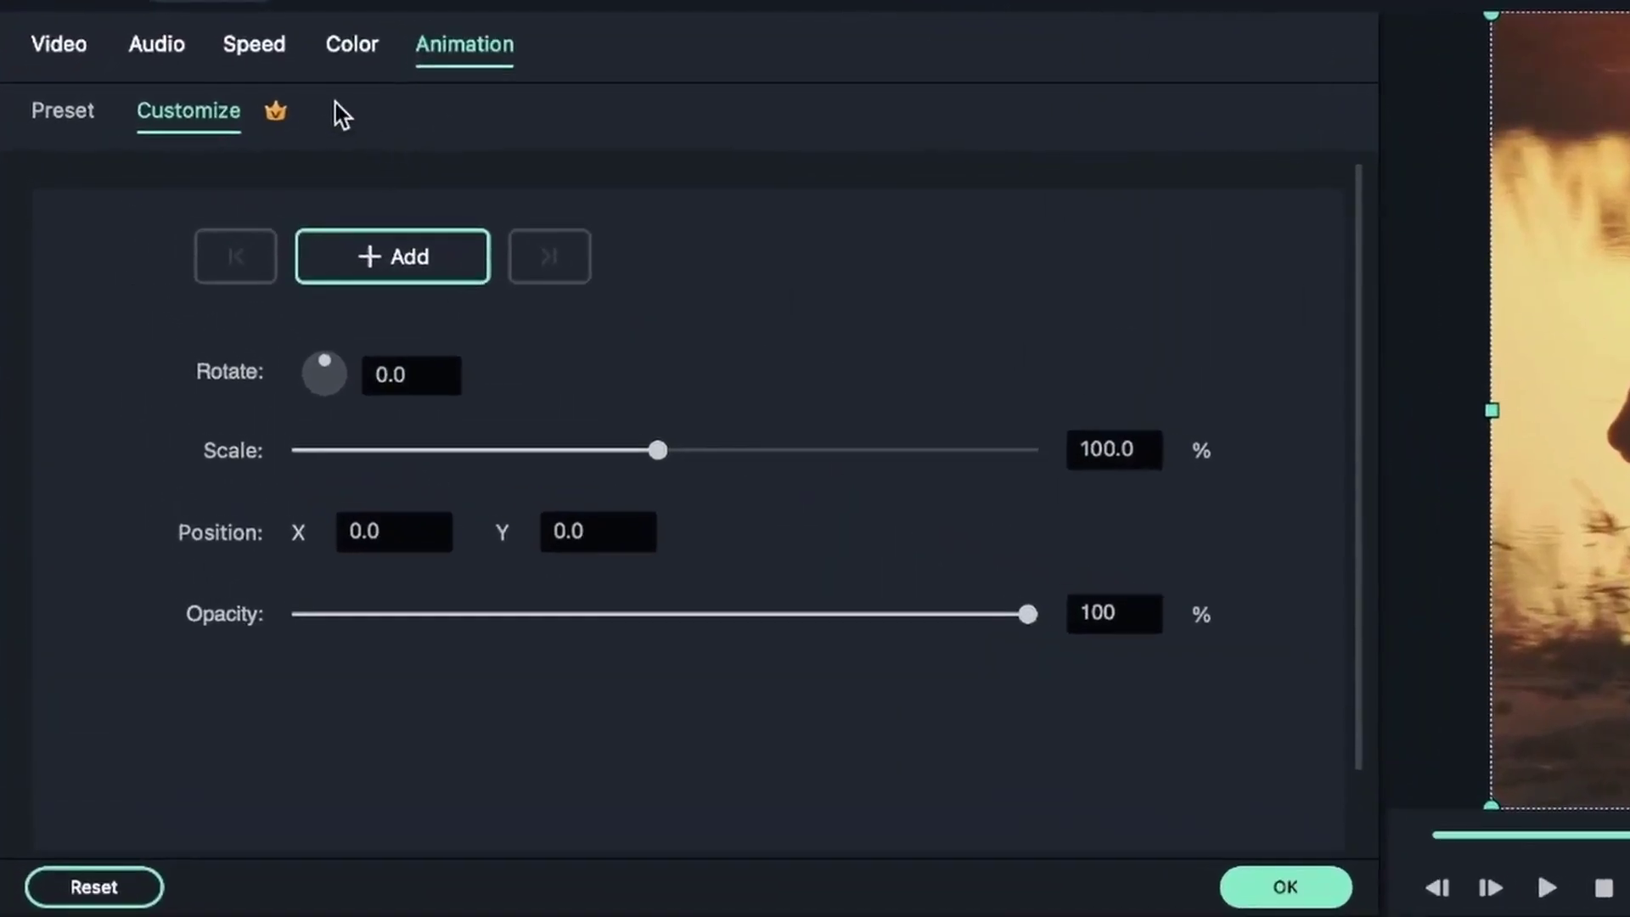
left_click(263, 46)
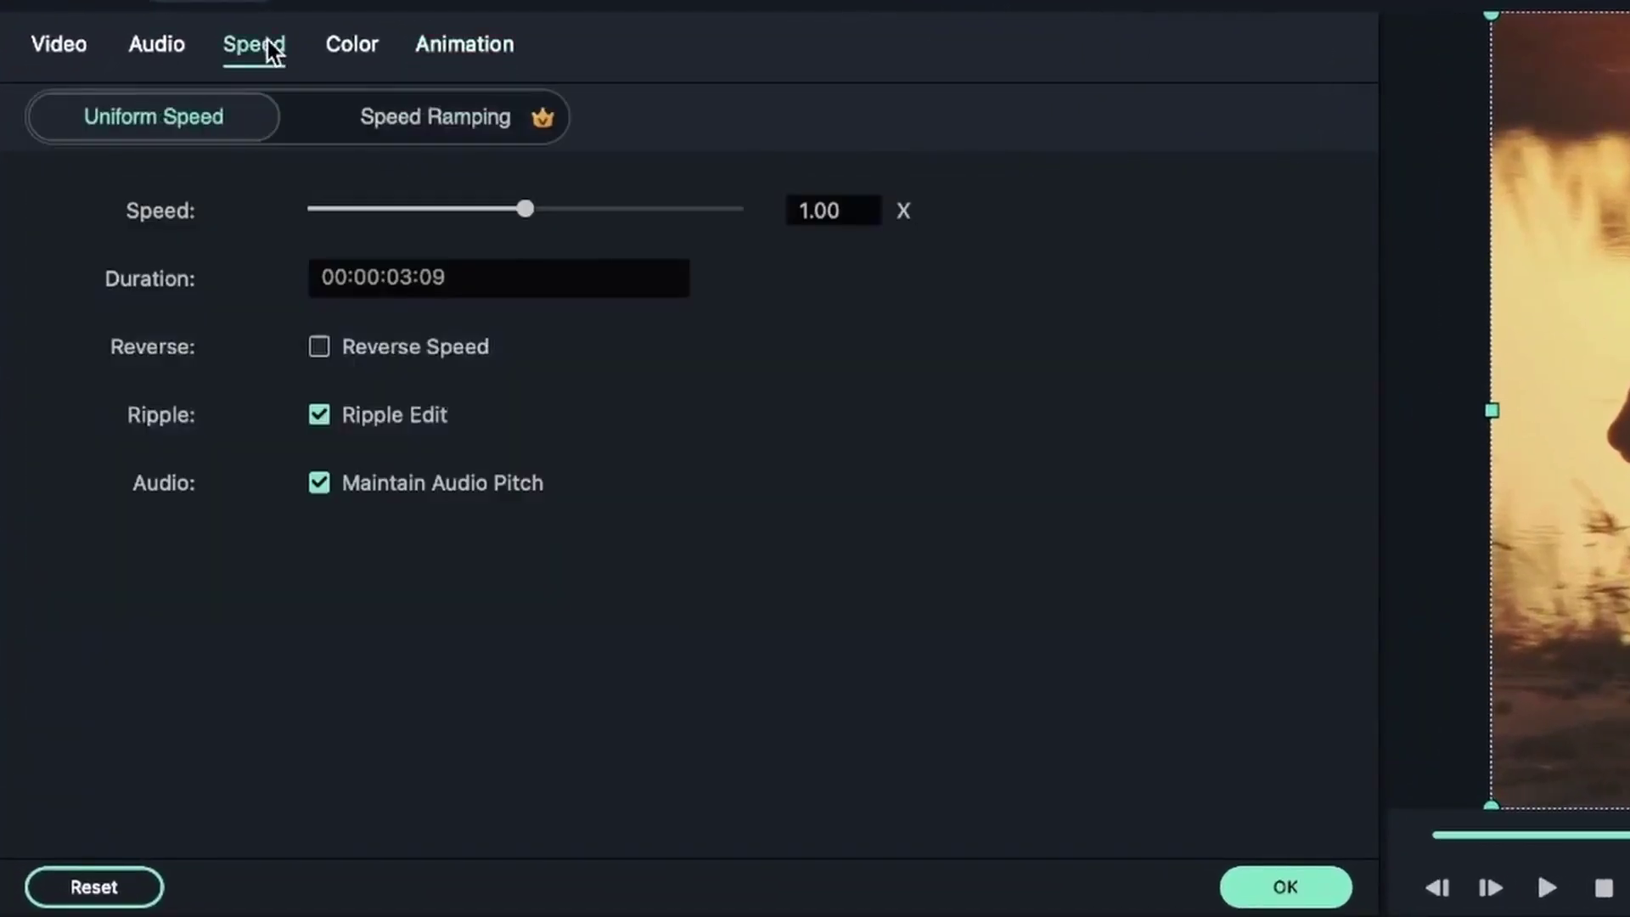
left_click(425, 125)
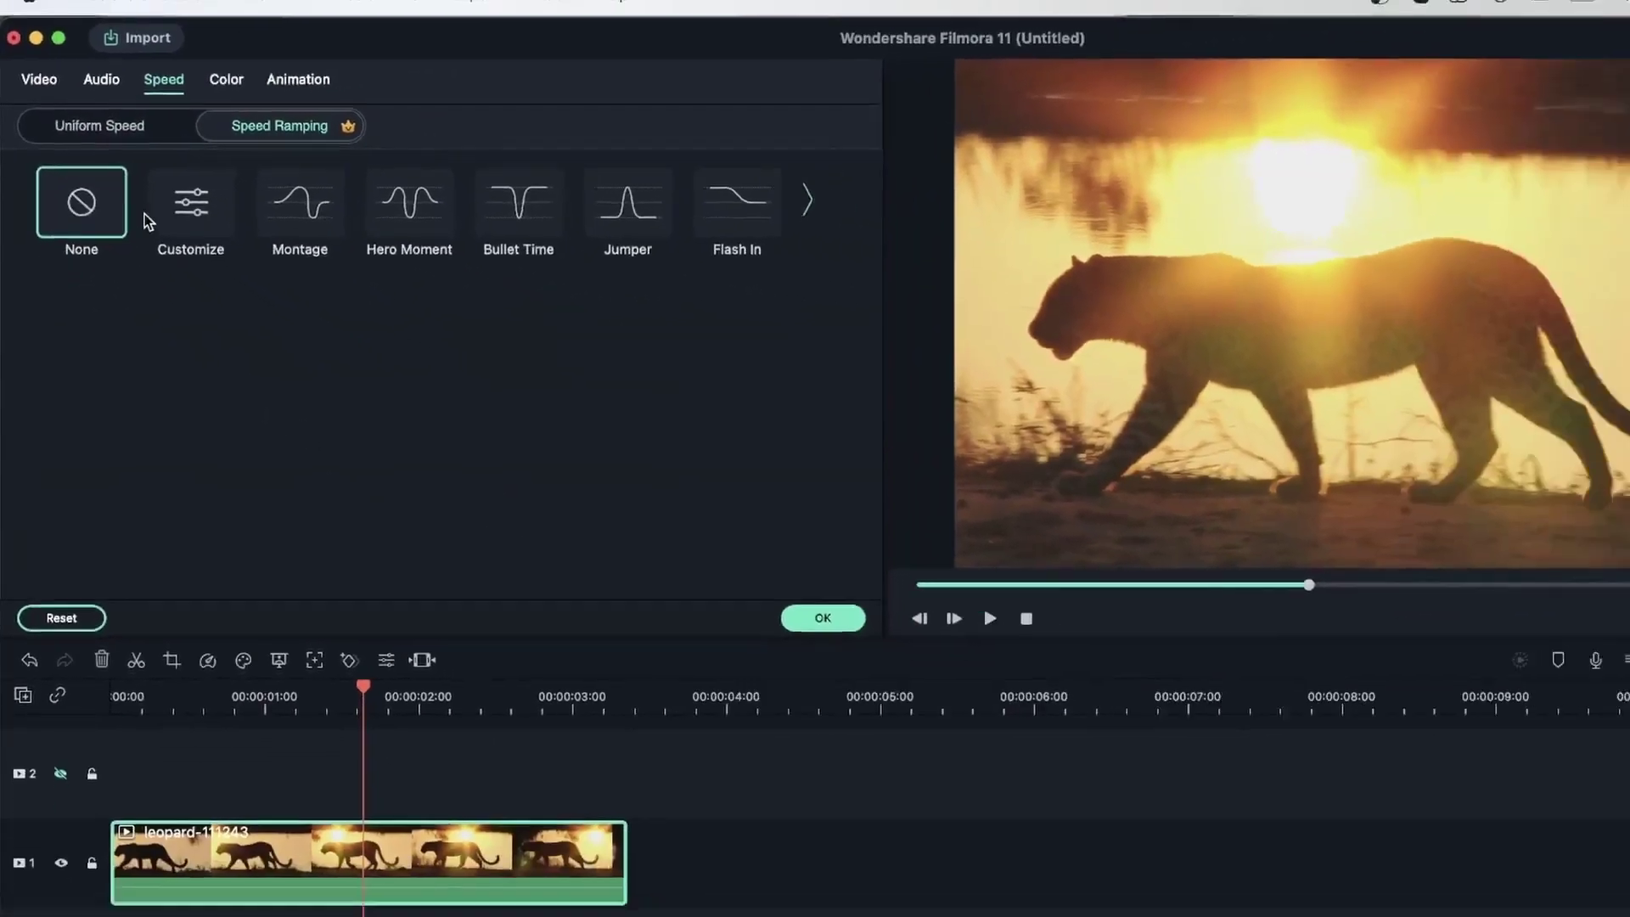
left_click(296, 238)
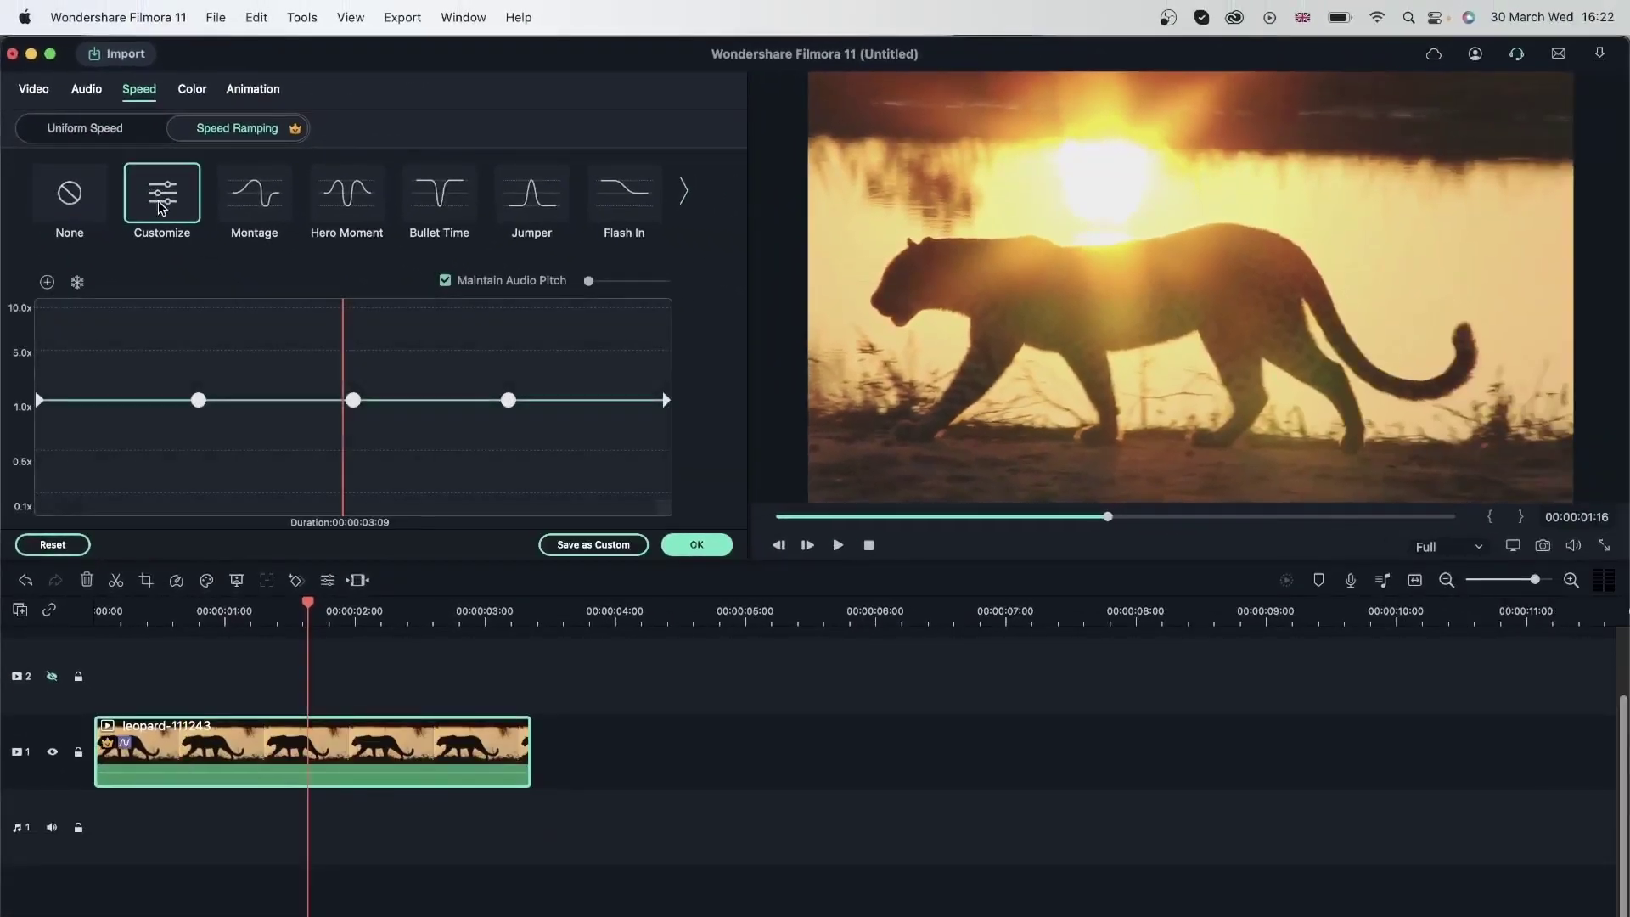
left_click_drag(84, 383, 140, 379)
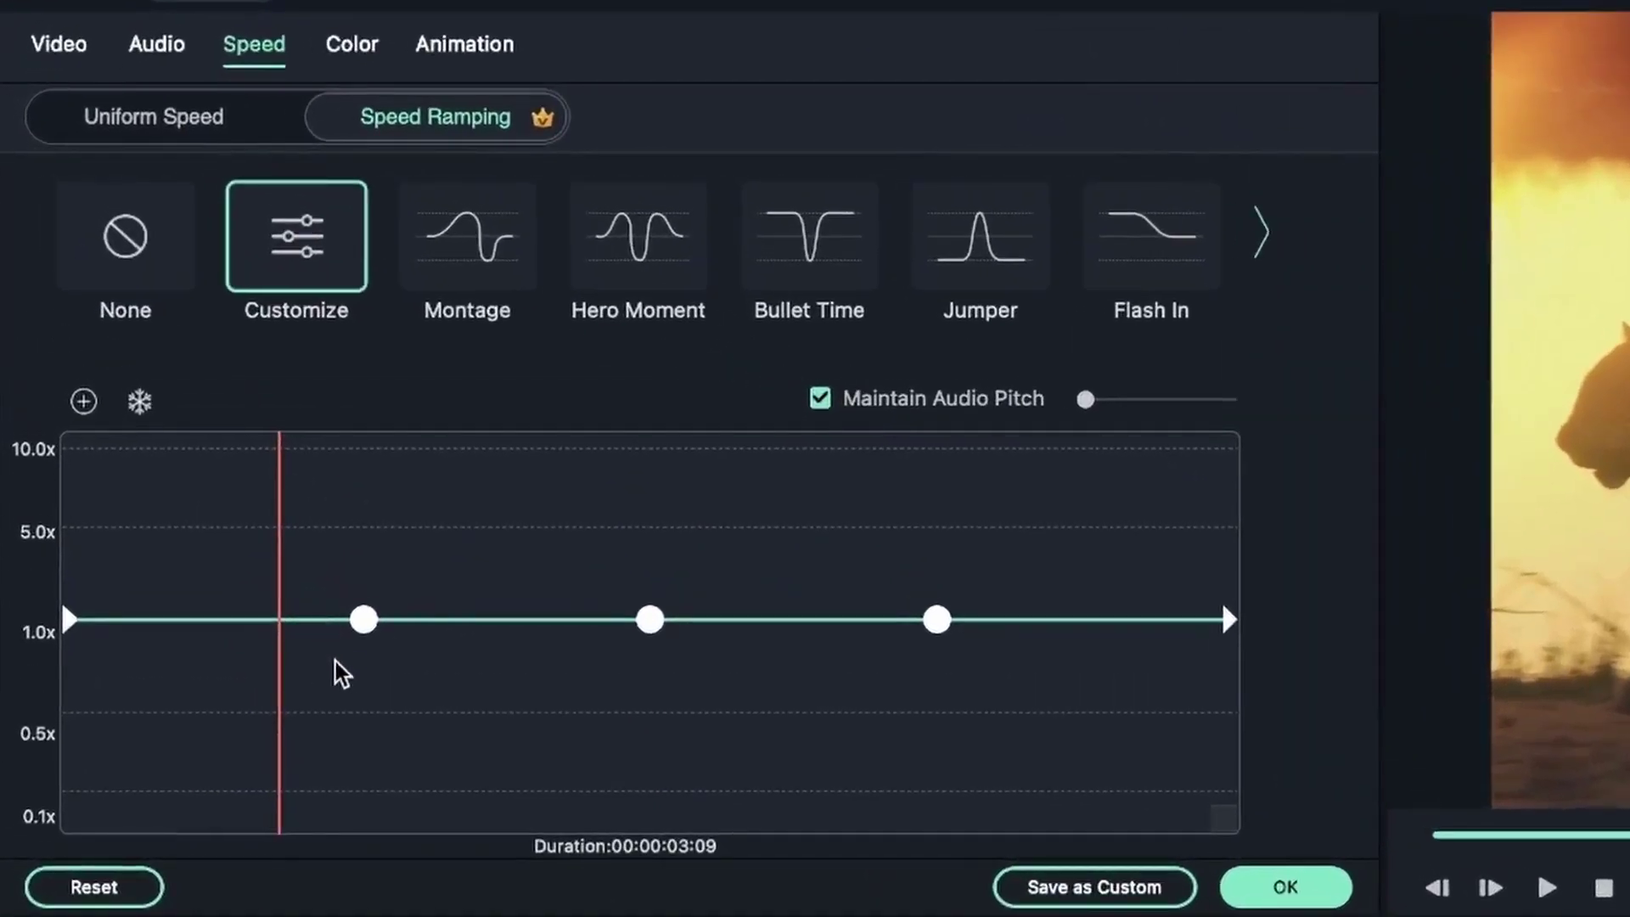
left_click(82, 402)
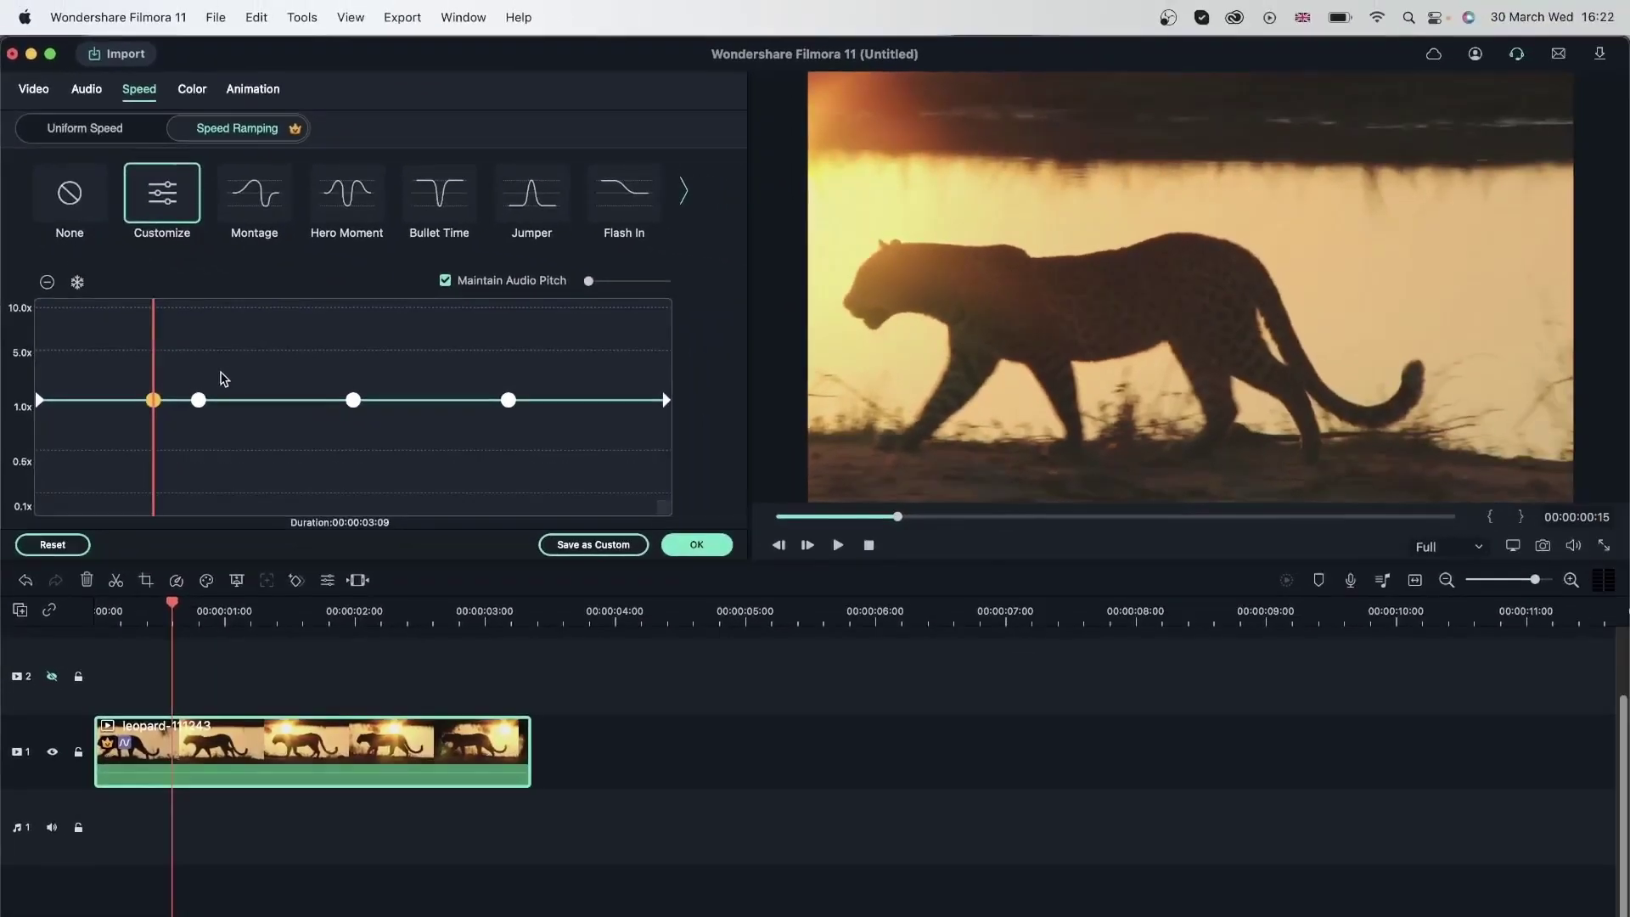
Step: Scrub the leopard clip's speed graph and lower the two speed points before the last one to about 0.5x for slow motion
left_click(412, 572)
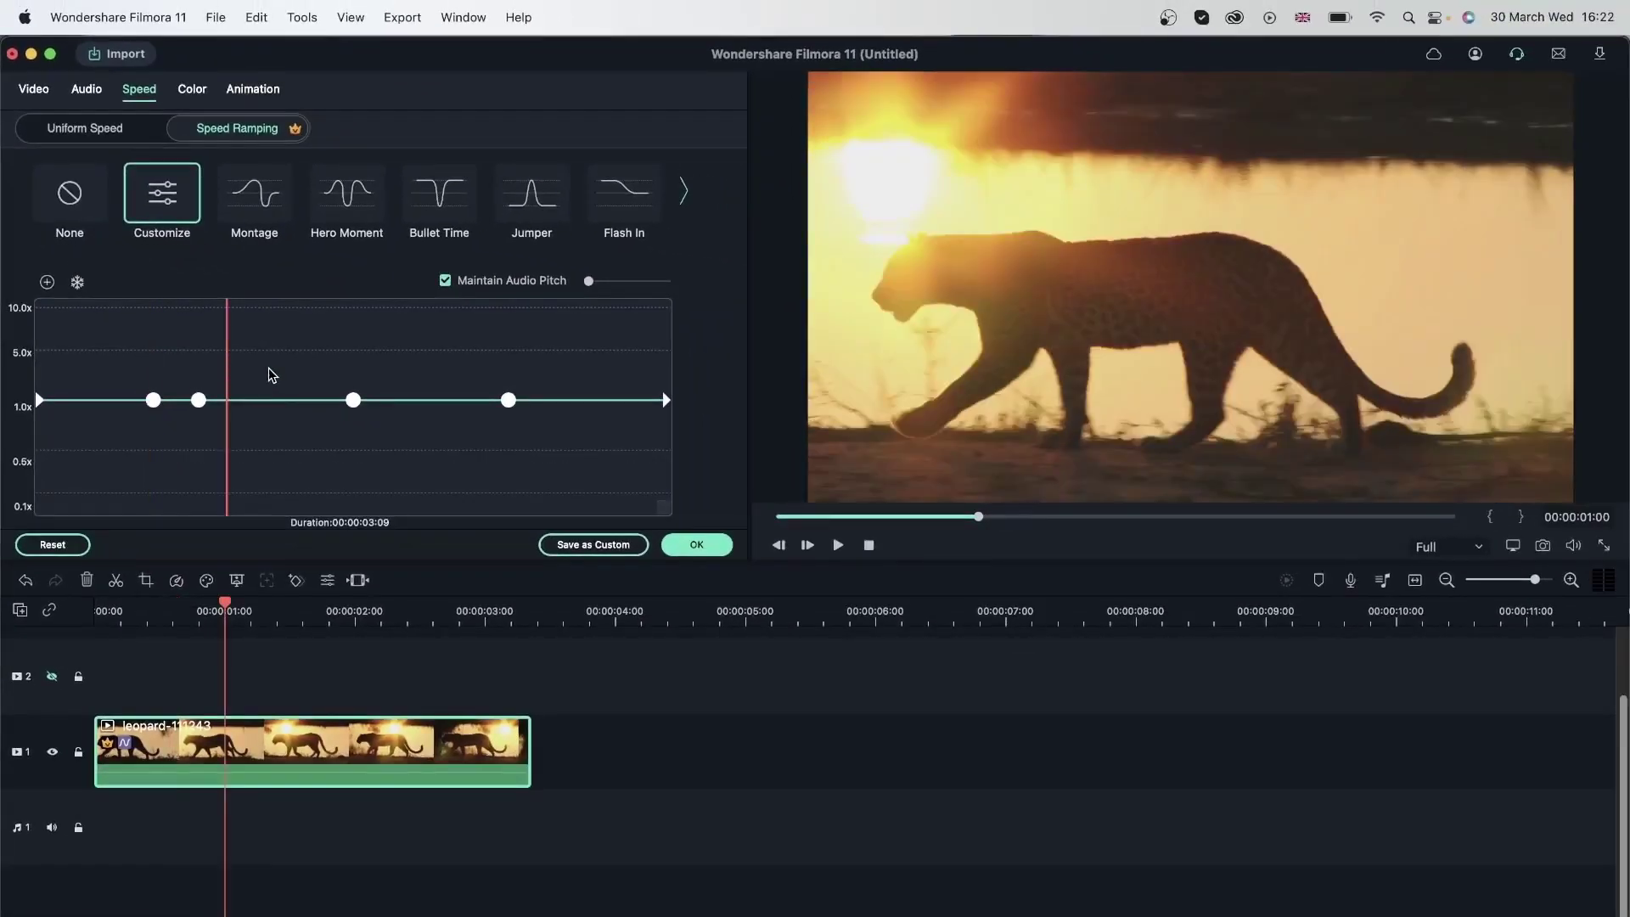
left_click(494, 573)
left_click(329, 375)
left_click(371, 368)
left_click(451, 368)
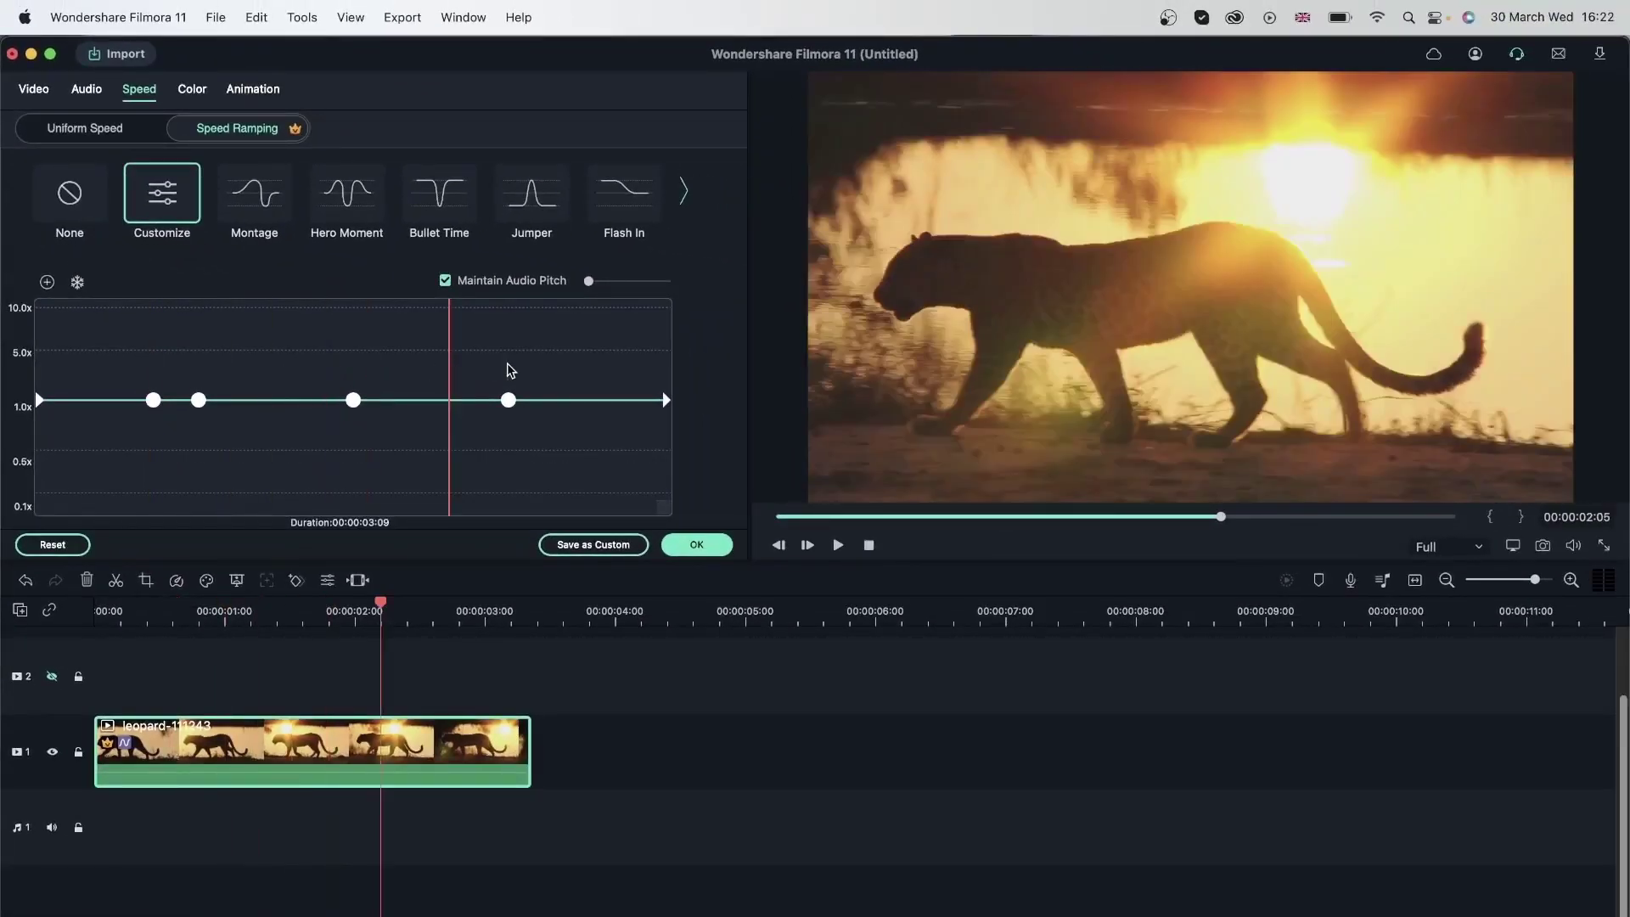
left_click(507, 370)
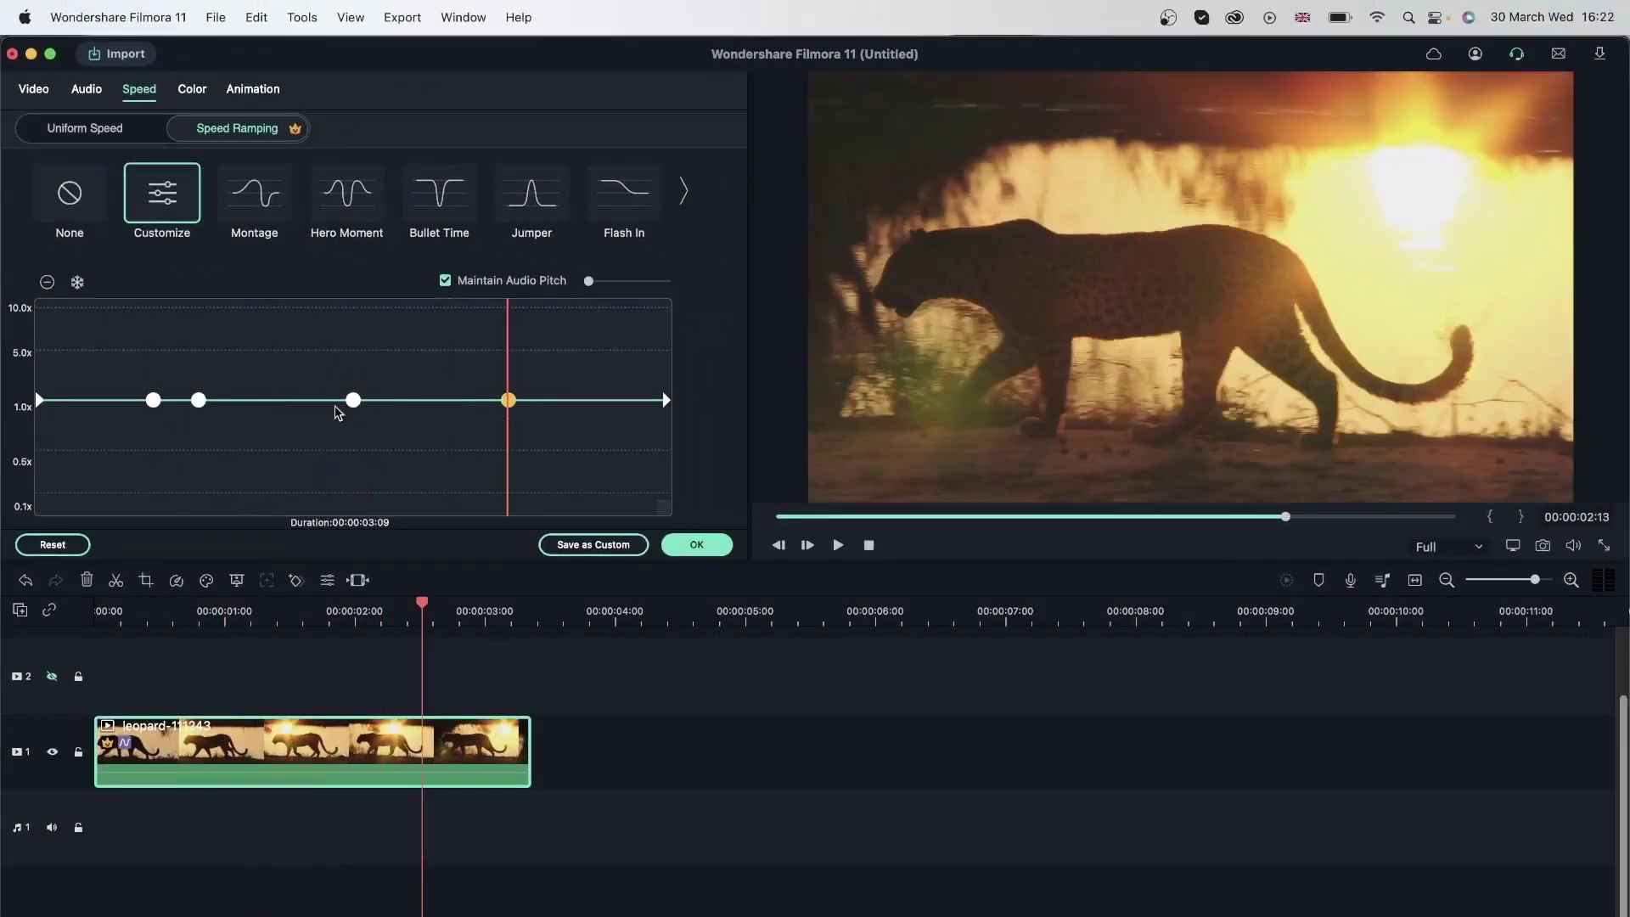
left_click_drag(353, 400, 367, 452)
Step: Preview the slowed leopard clip from 00:00:00:05 and confirm the speed ramp
left_click(82, 327)
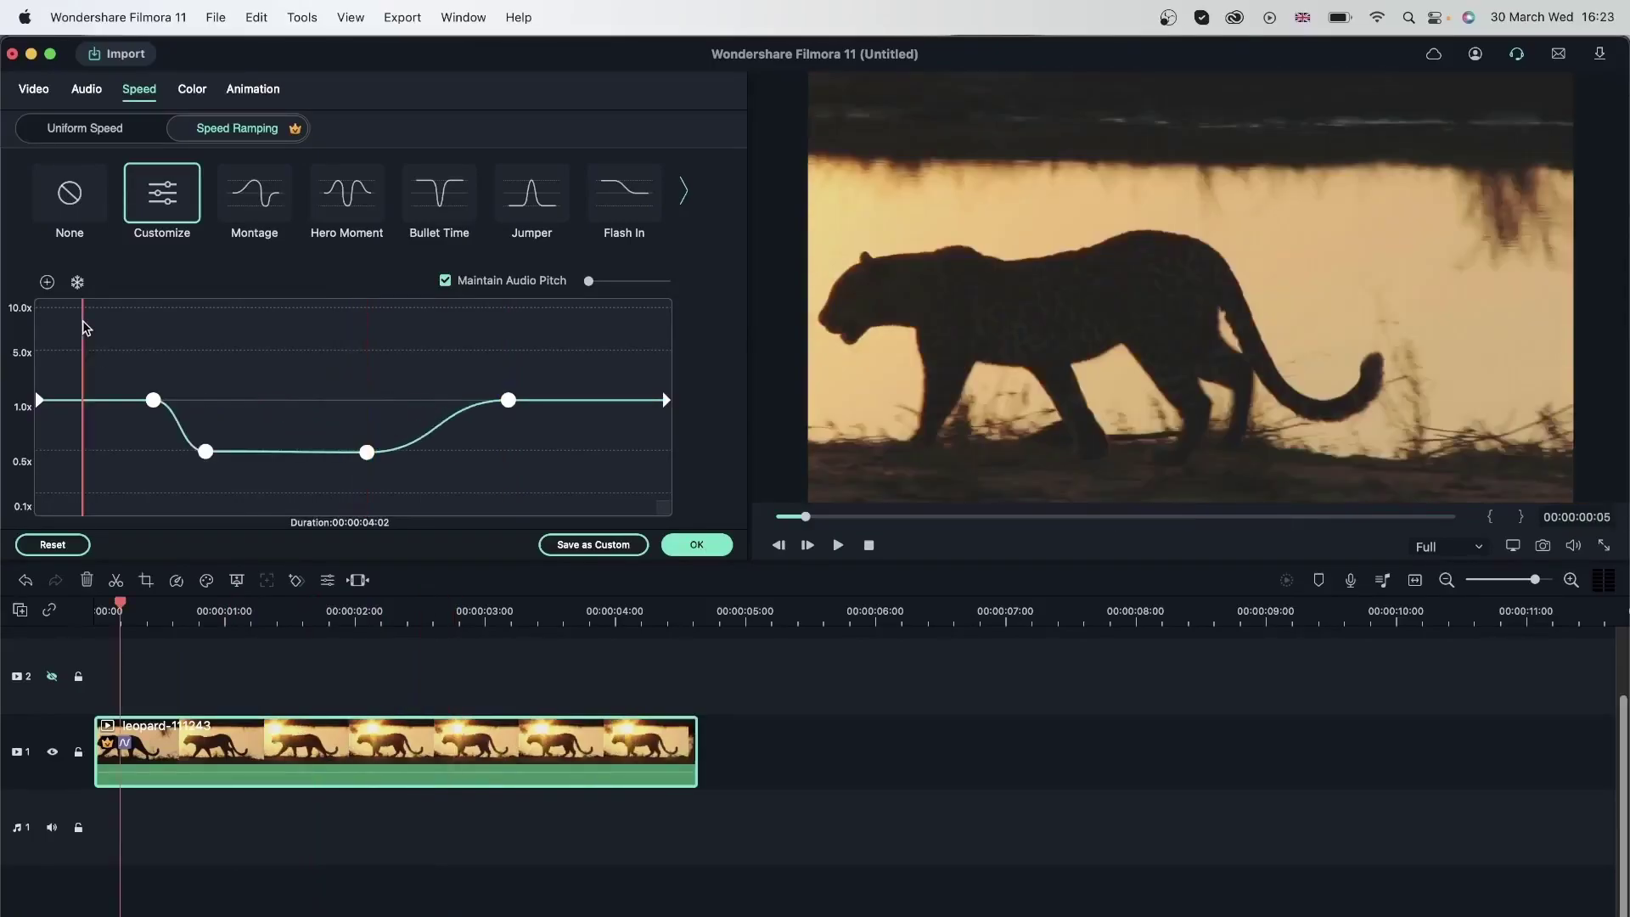
key("space")
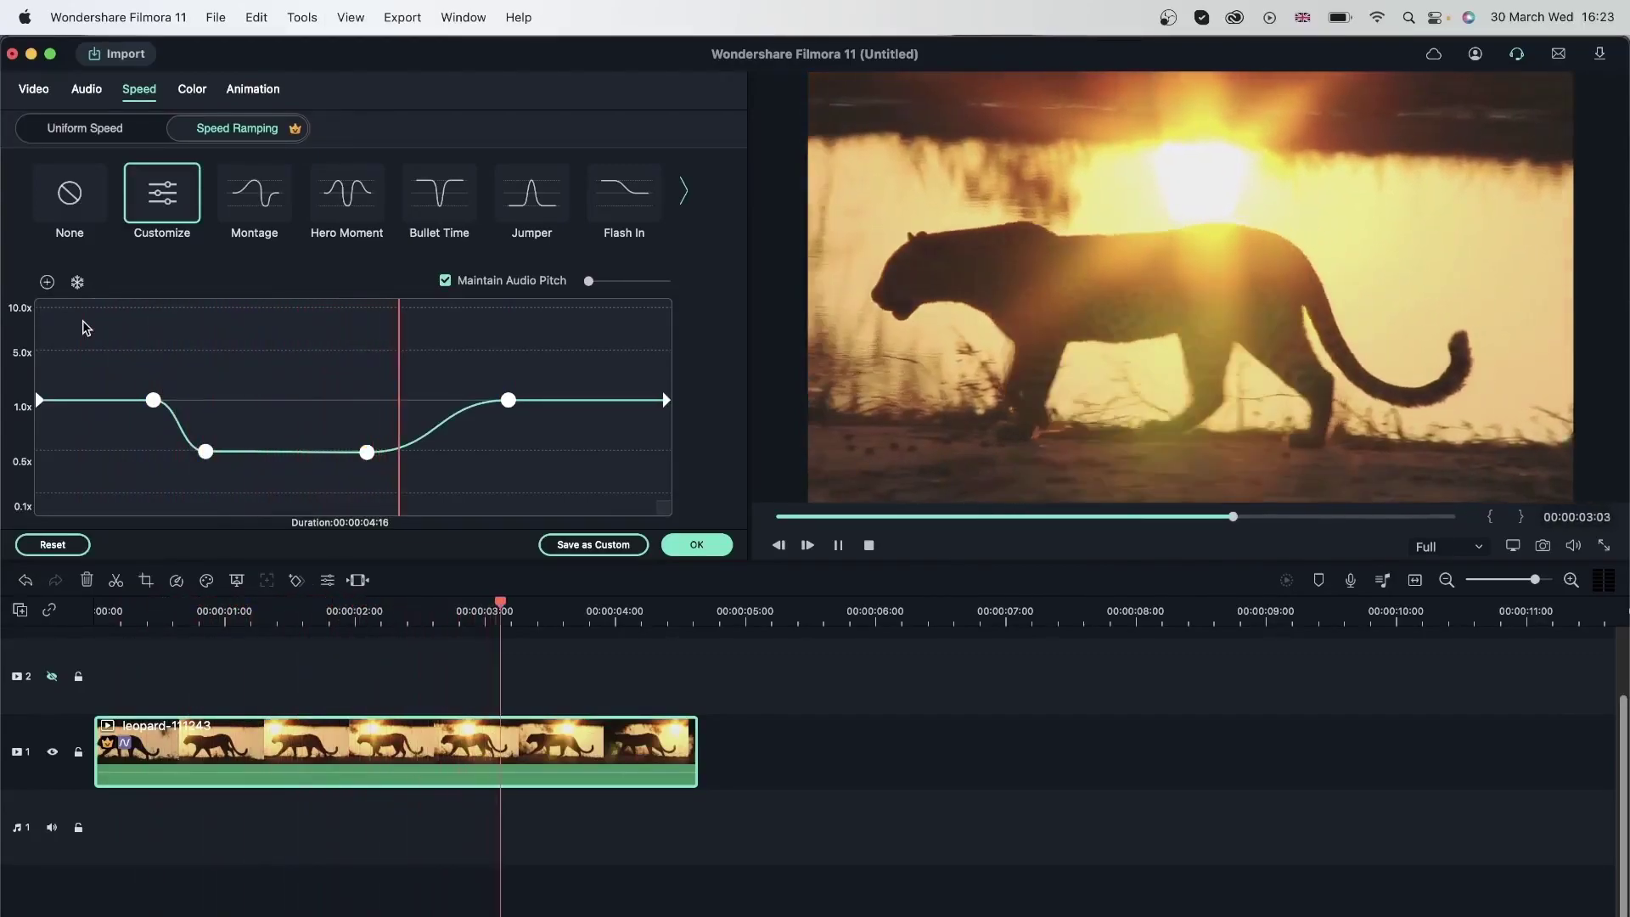
key("space")
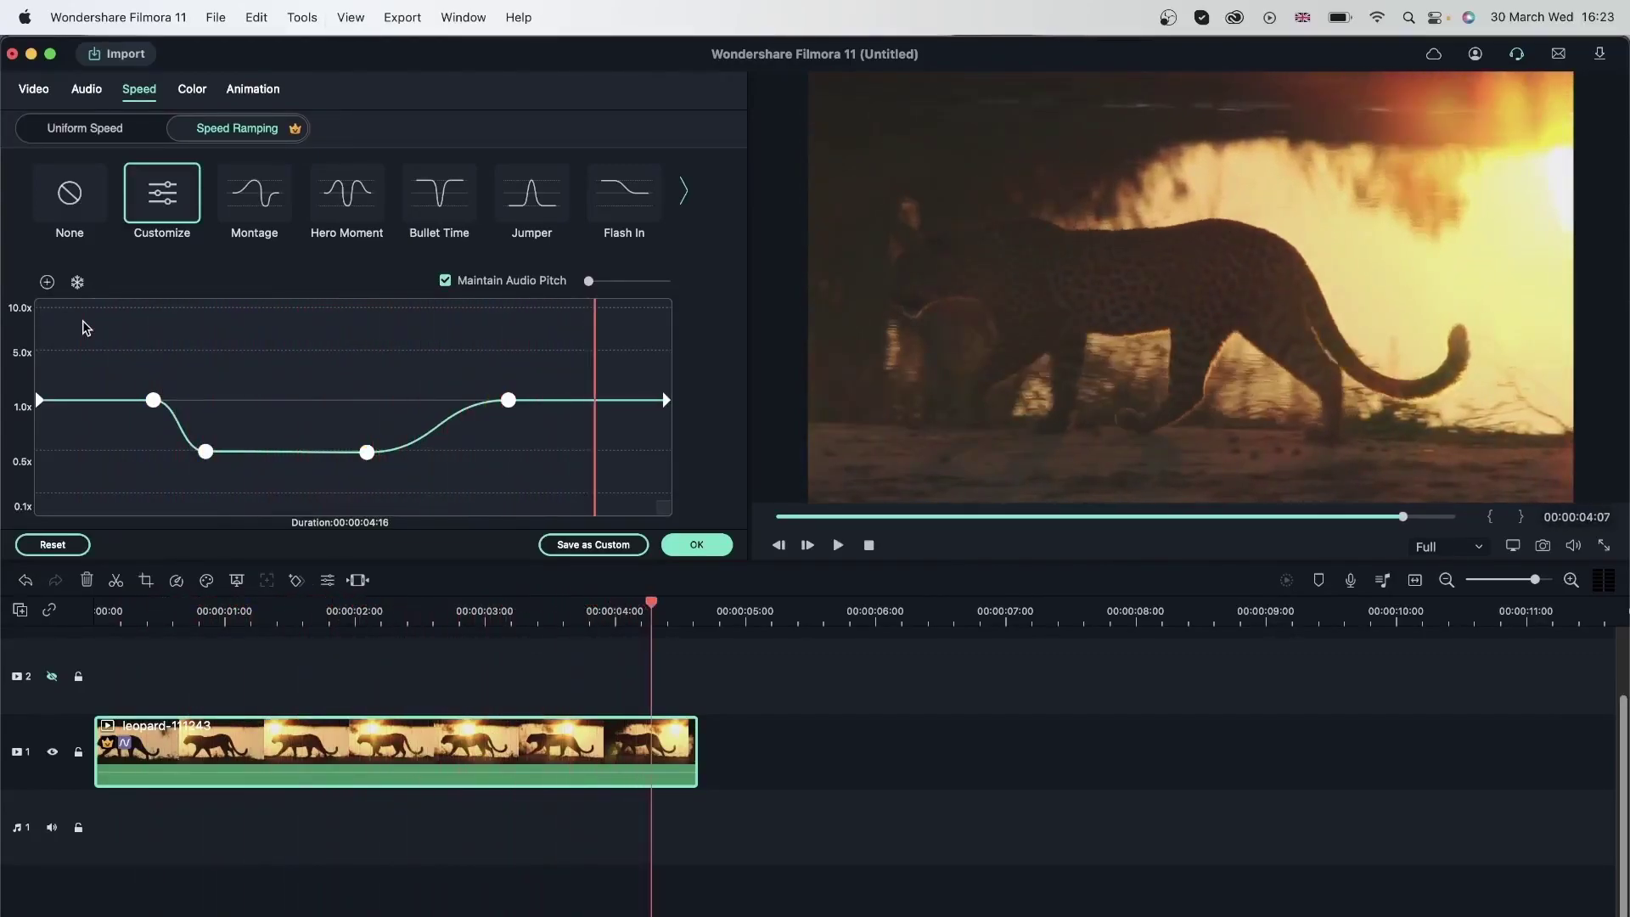
left_click(696, 545)
Step: Add a custom animation keyframe to the leopard clip at 00:00:00:14 with scale 152.6 % and position X 465.0, Y 177.0
left_click_drag(648, 606, 520, 649)
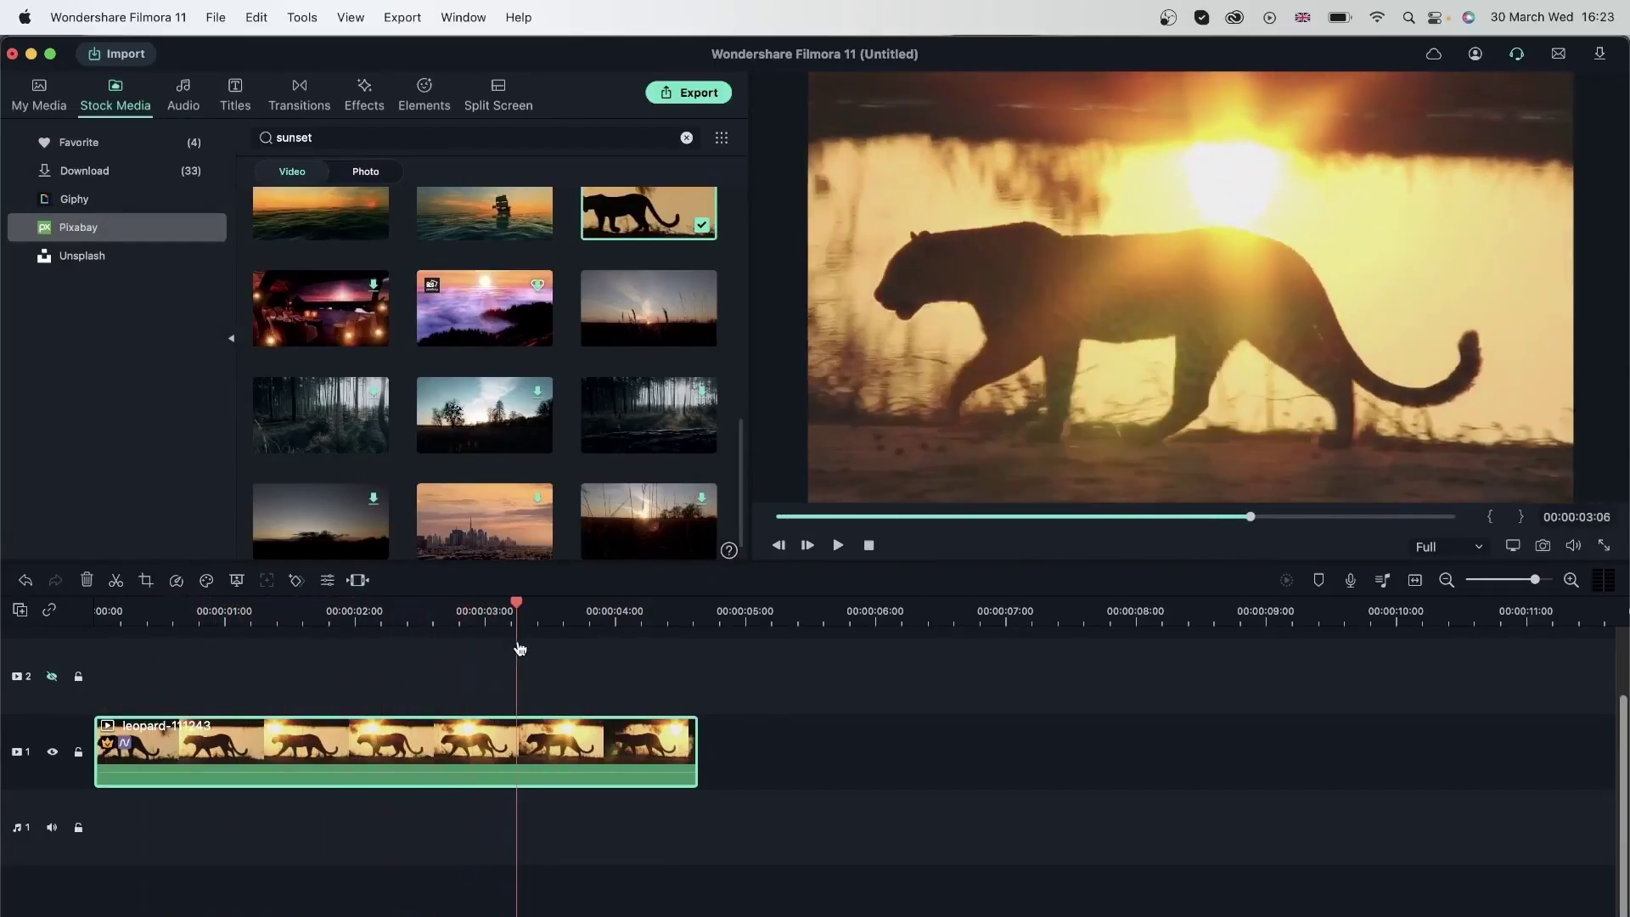
left_click(298, 580)
left_click_drag(191, 613, 88, 635)
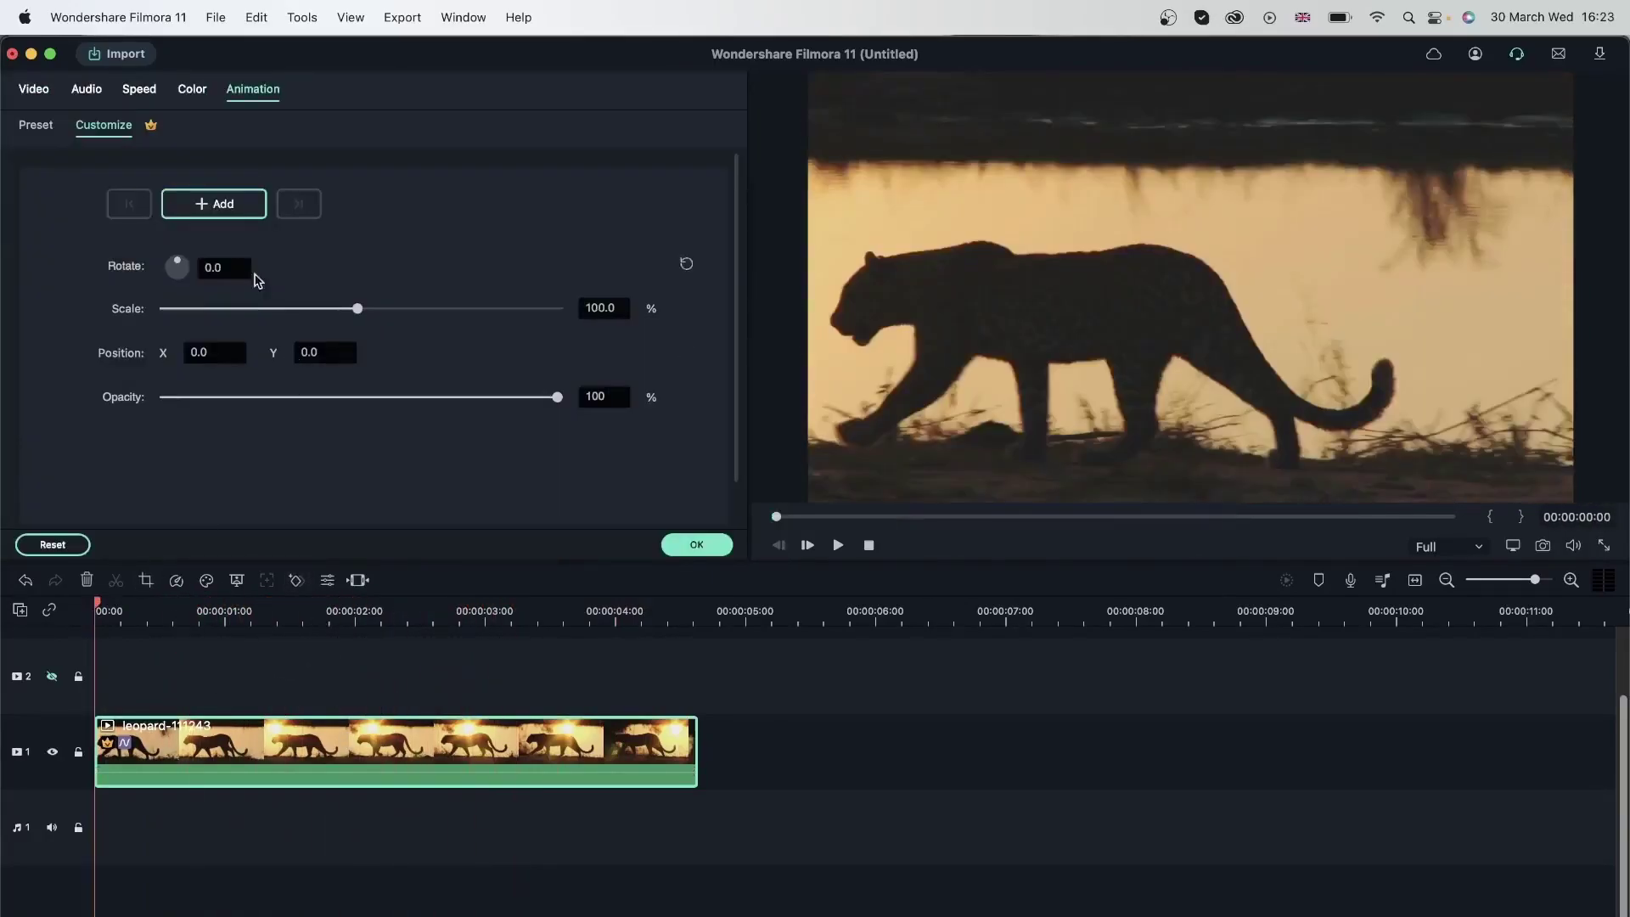
left_click(38, 94)
left_click(270, 91)
left_click_drag(95, 601, 169, 606)
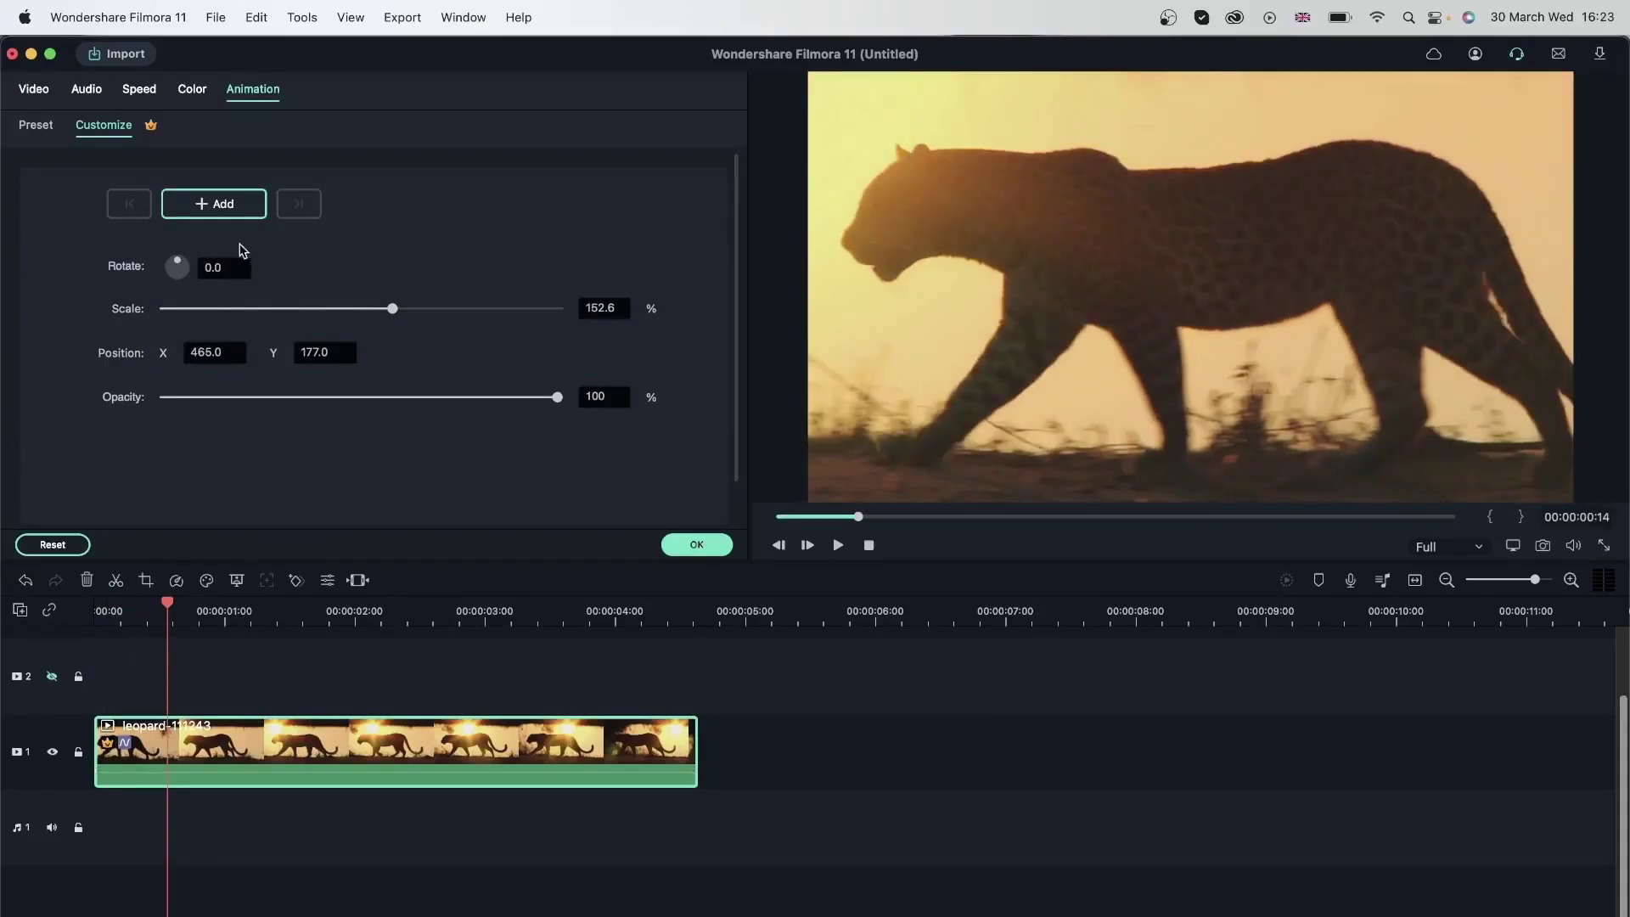
left_click(244, 209)
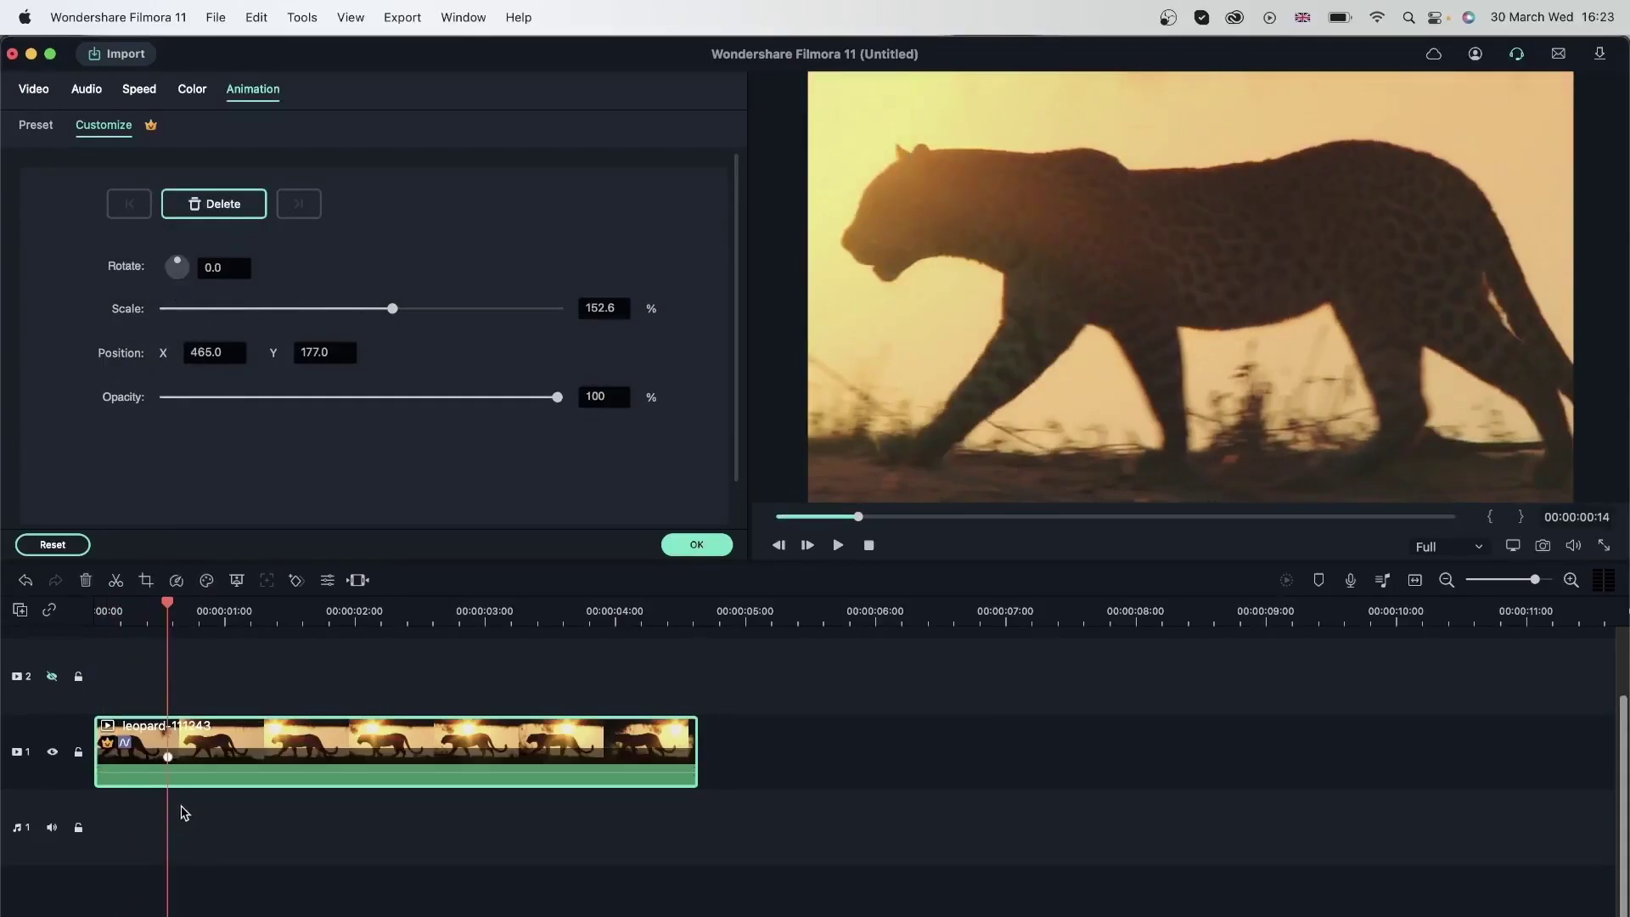
Step: Add a second keyframe with scale and position reset to 100 % and 0, 0, move it to about 00:00:03:00 and preview
left_click_drag(170, 606, 268, 690)
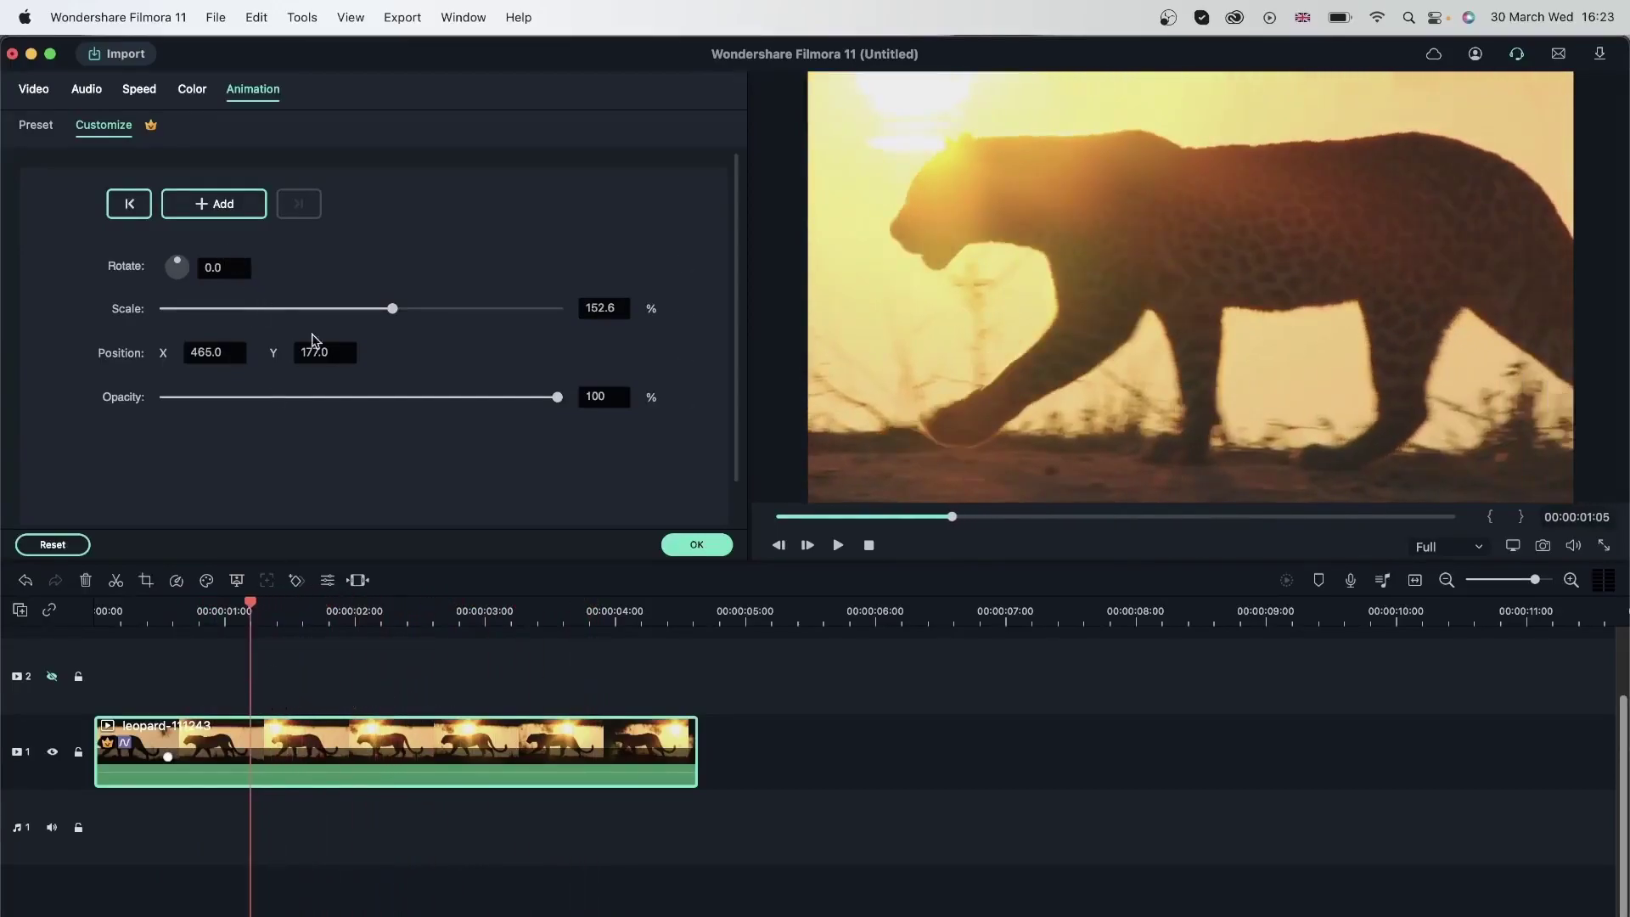
left_click(686, 311)
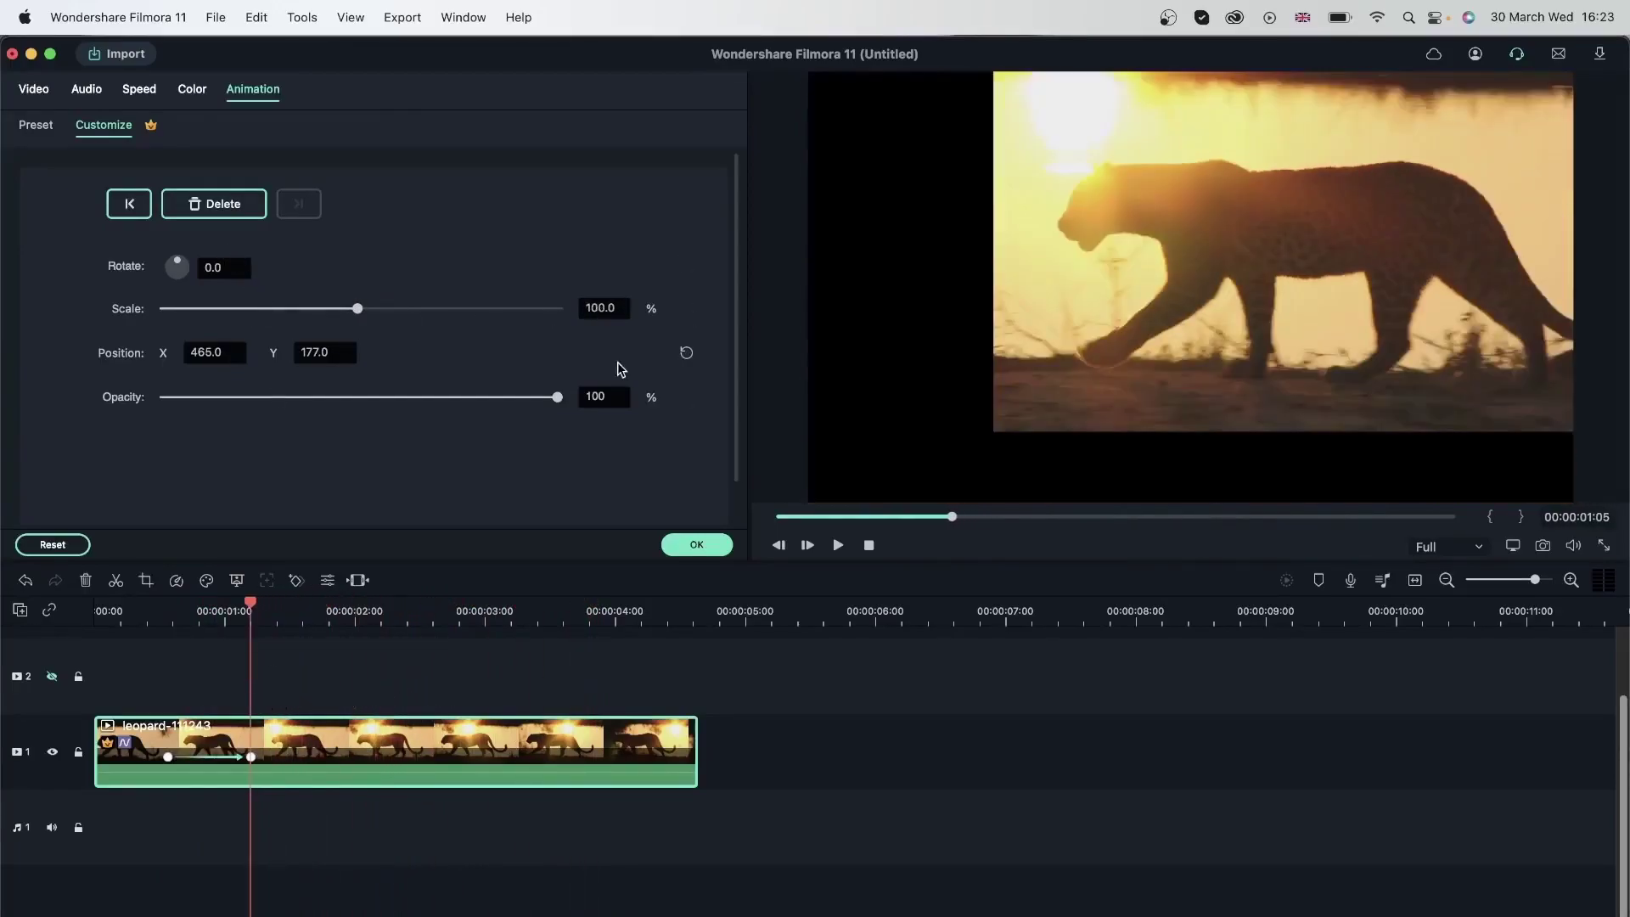
left_click(687, 354)
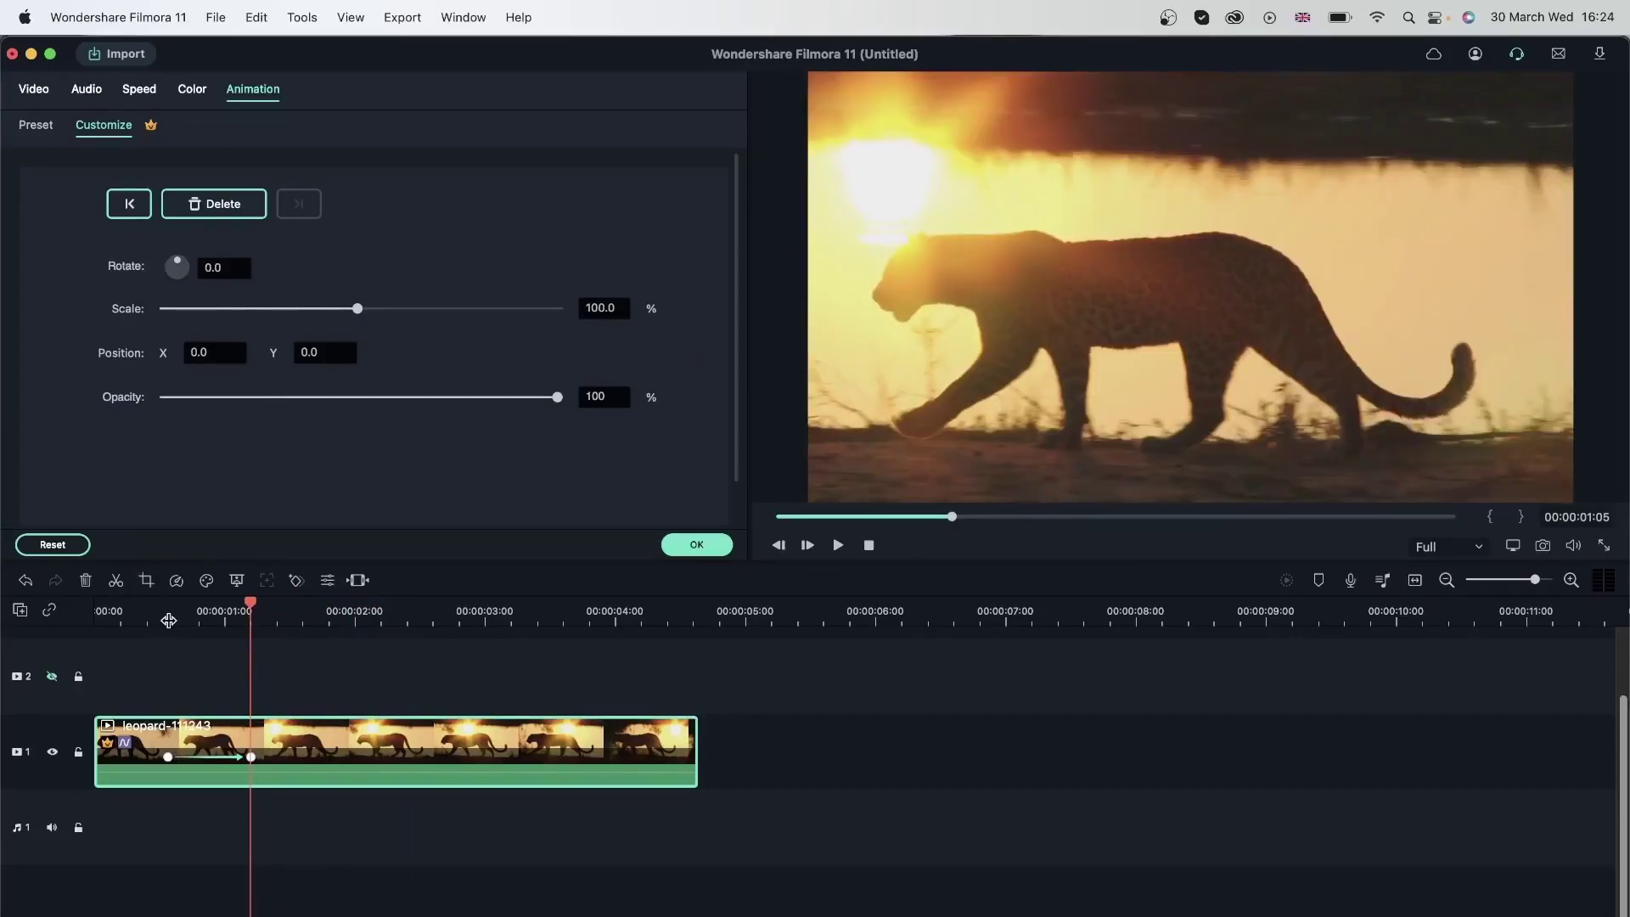
key("space")
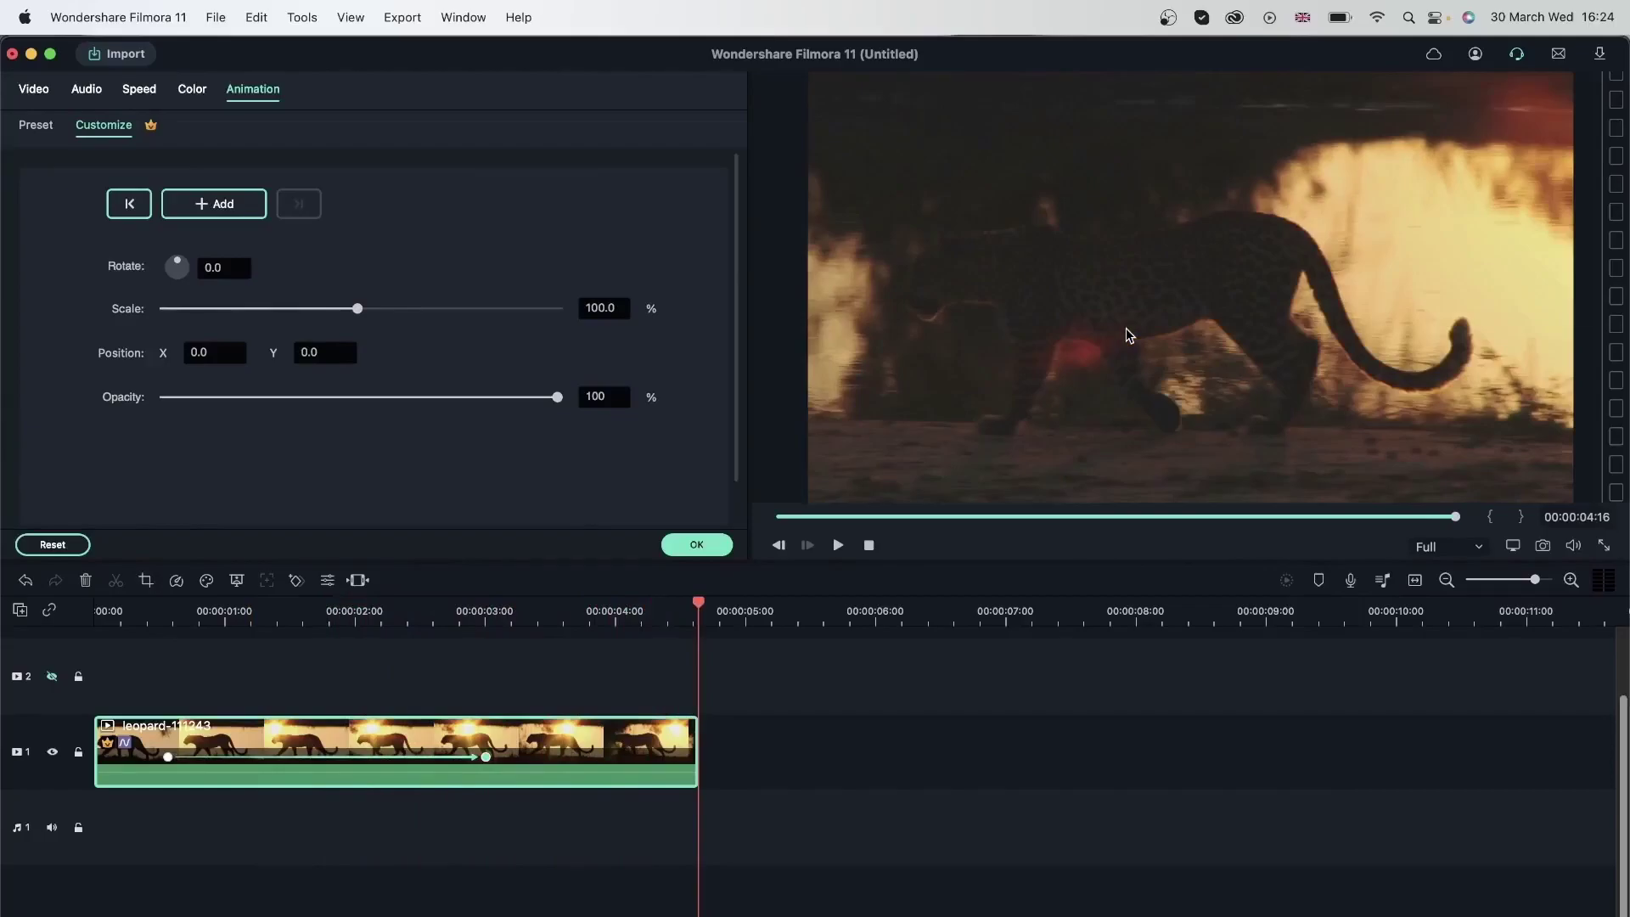
Step: Fade out the leopard clip with keyframes at about 00:00:03:15 and, at 0 % opacity, 00:00:03:23, and scrub through the animation
left_click_drag(490, 622, 608, 652)
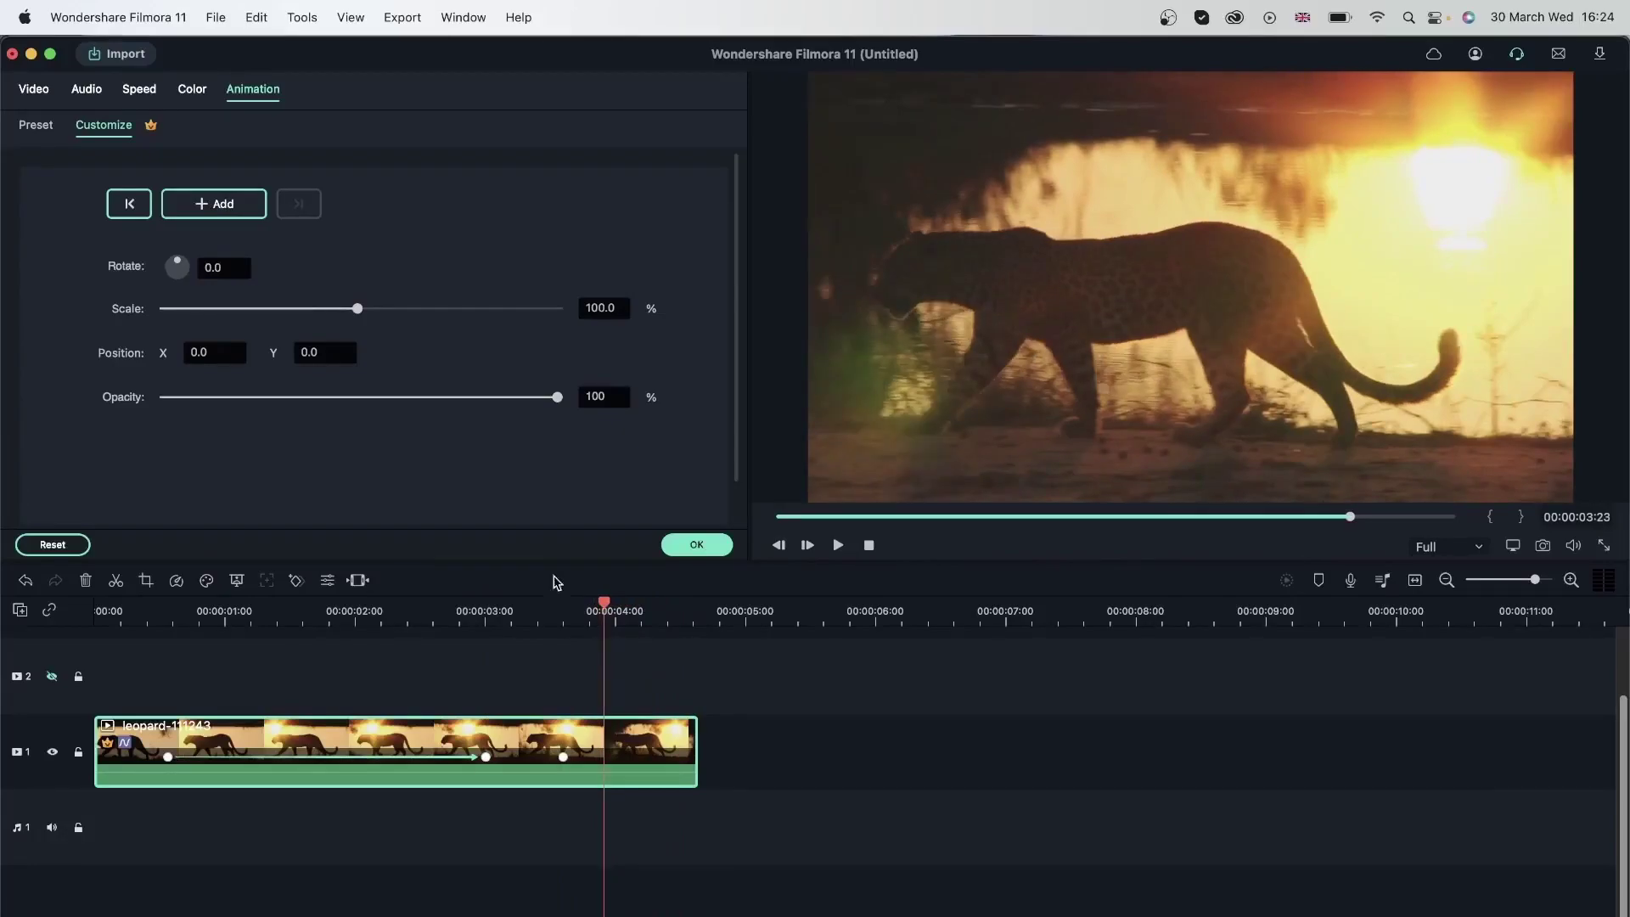
left_click_drag(557, 400, 142, 422)
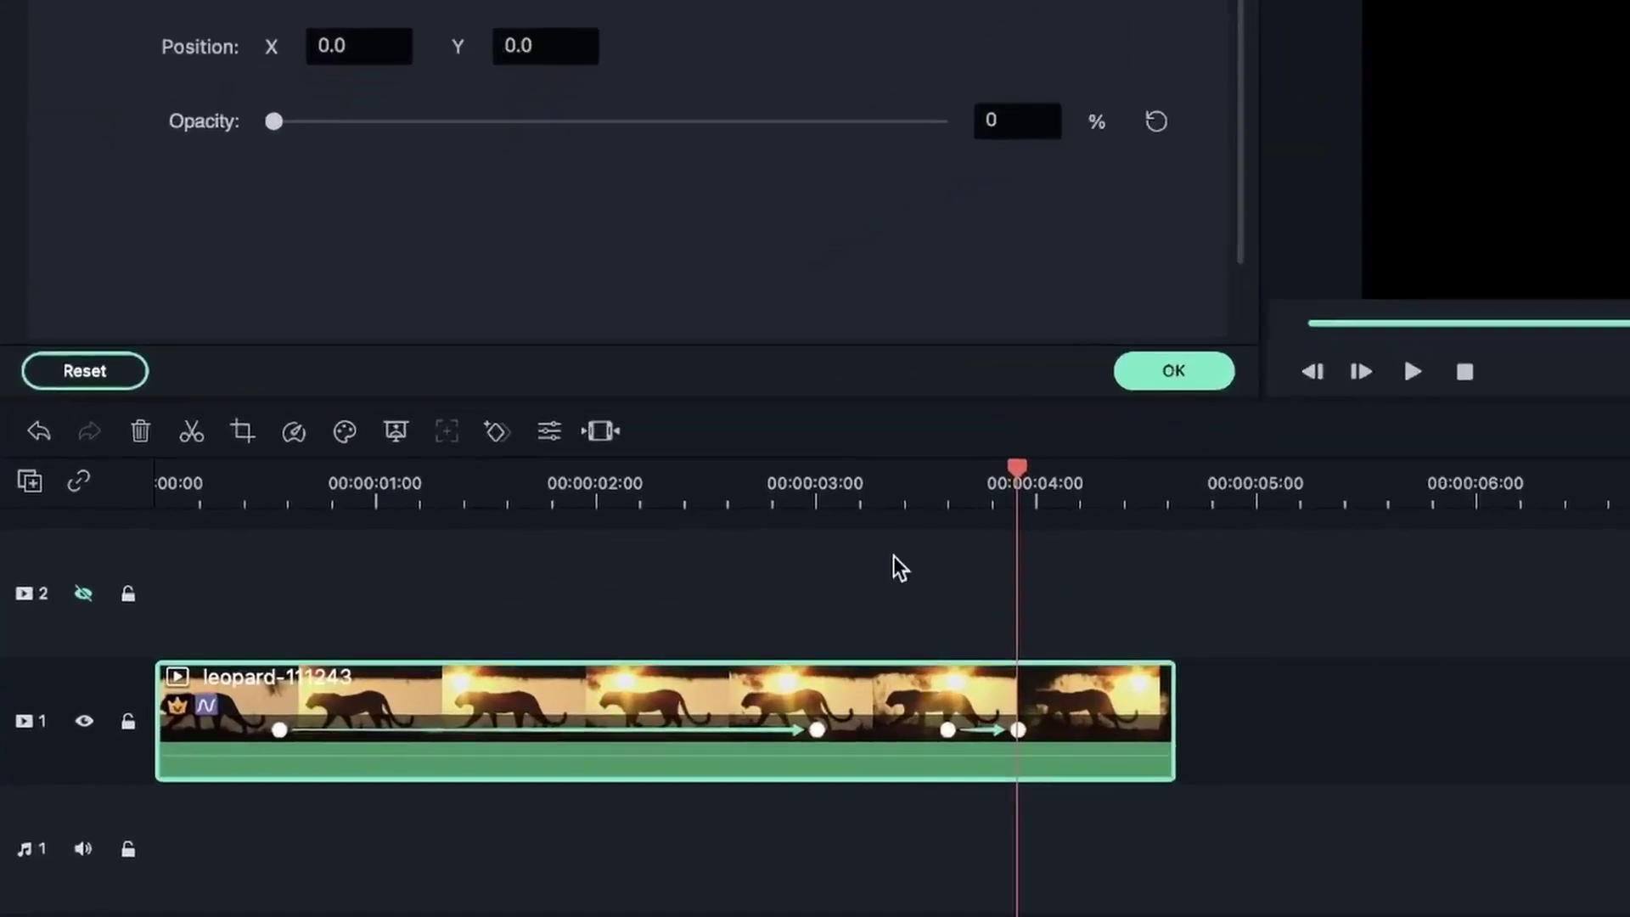
left_click(486, 757)
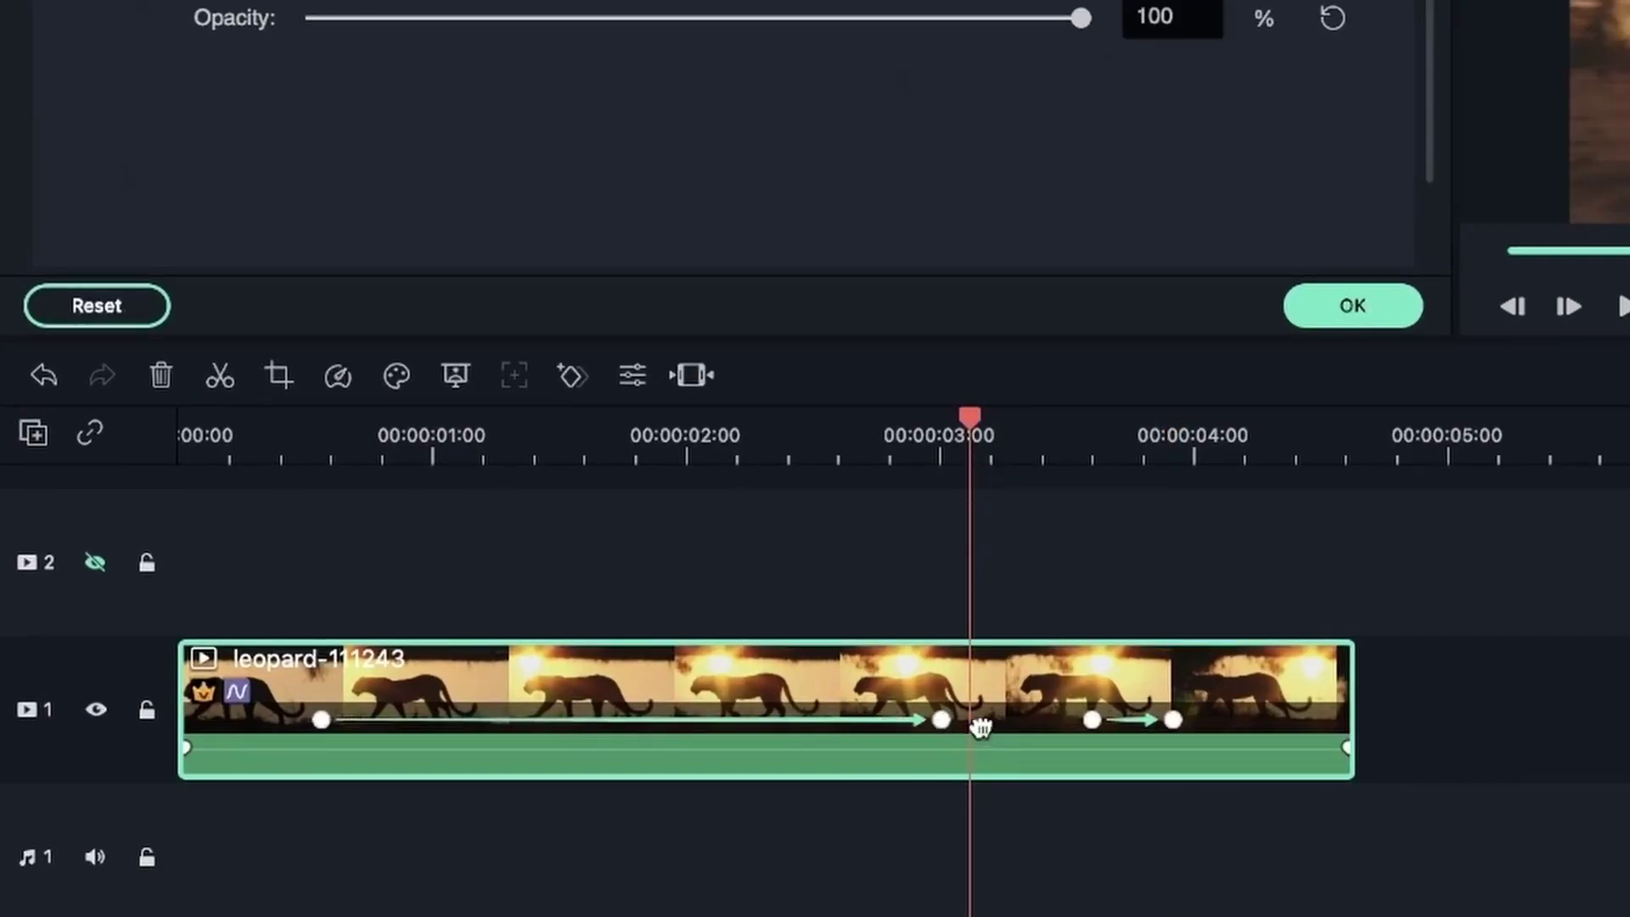
left_click_drag(976, 425, 1083, 741)
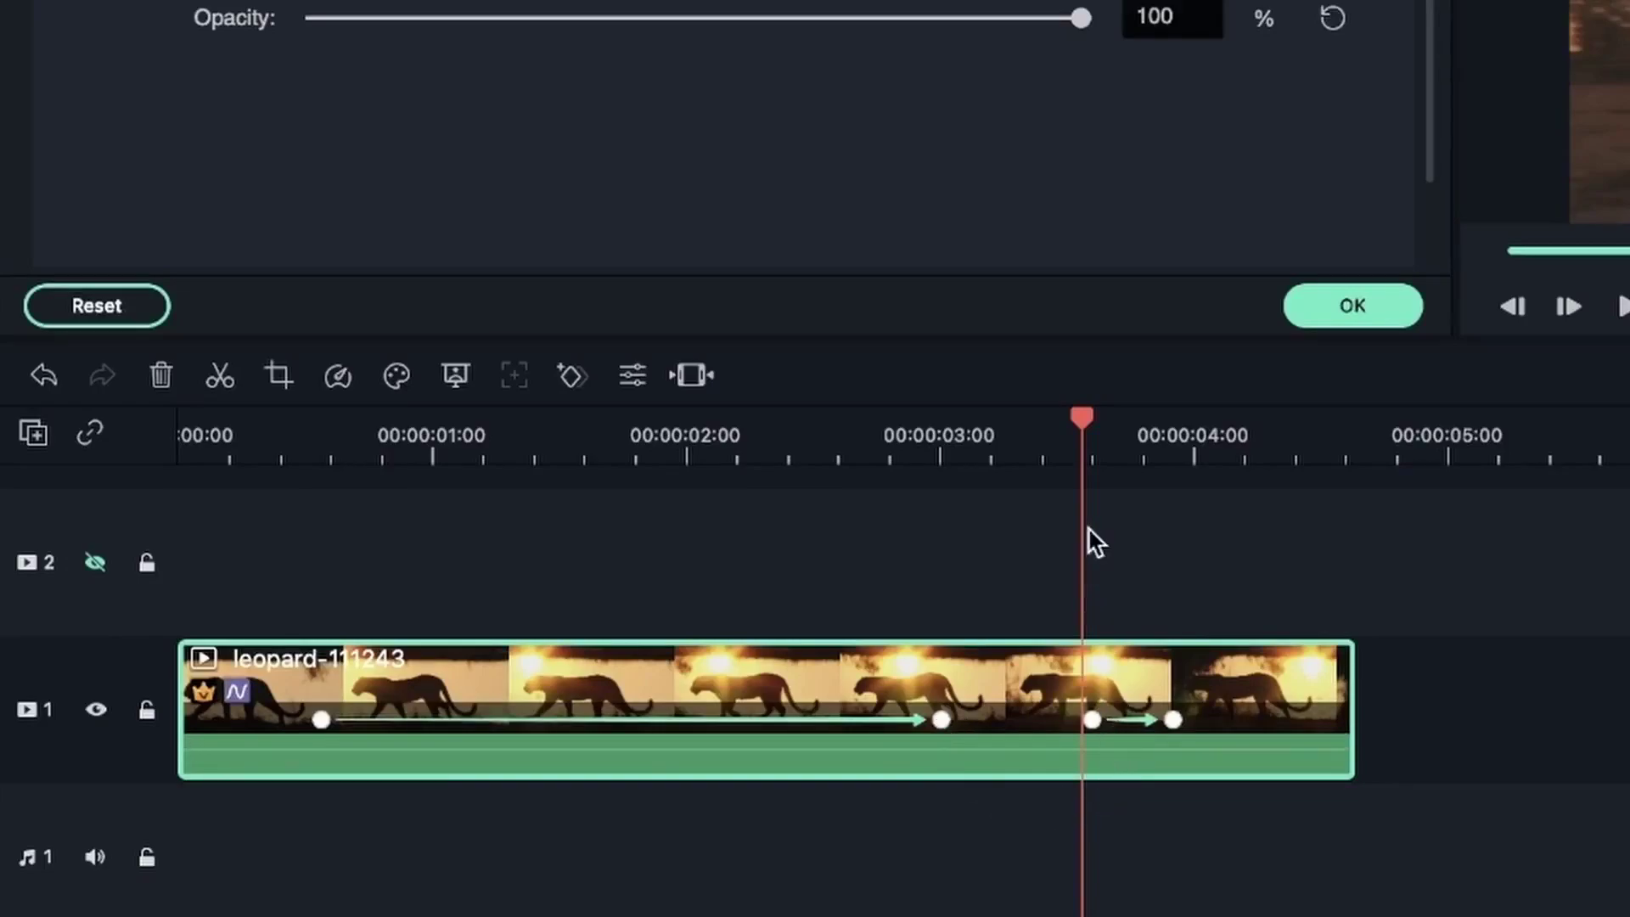
left_click_drag(1081, 425, 99, 569)
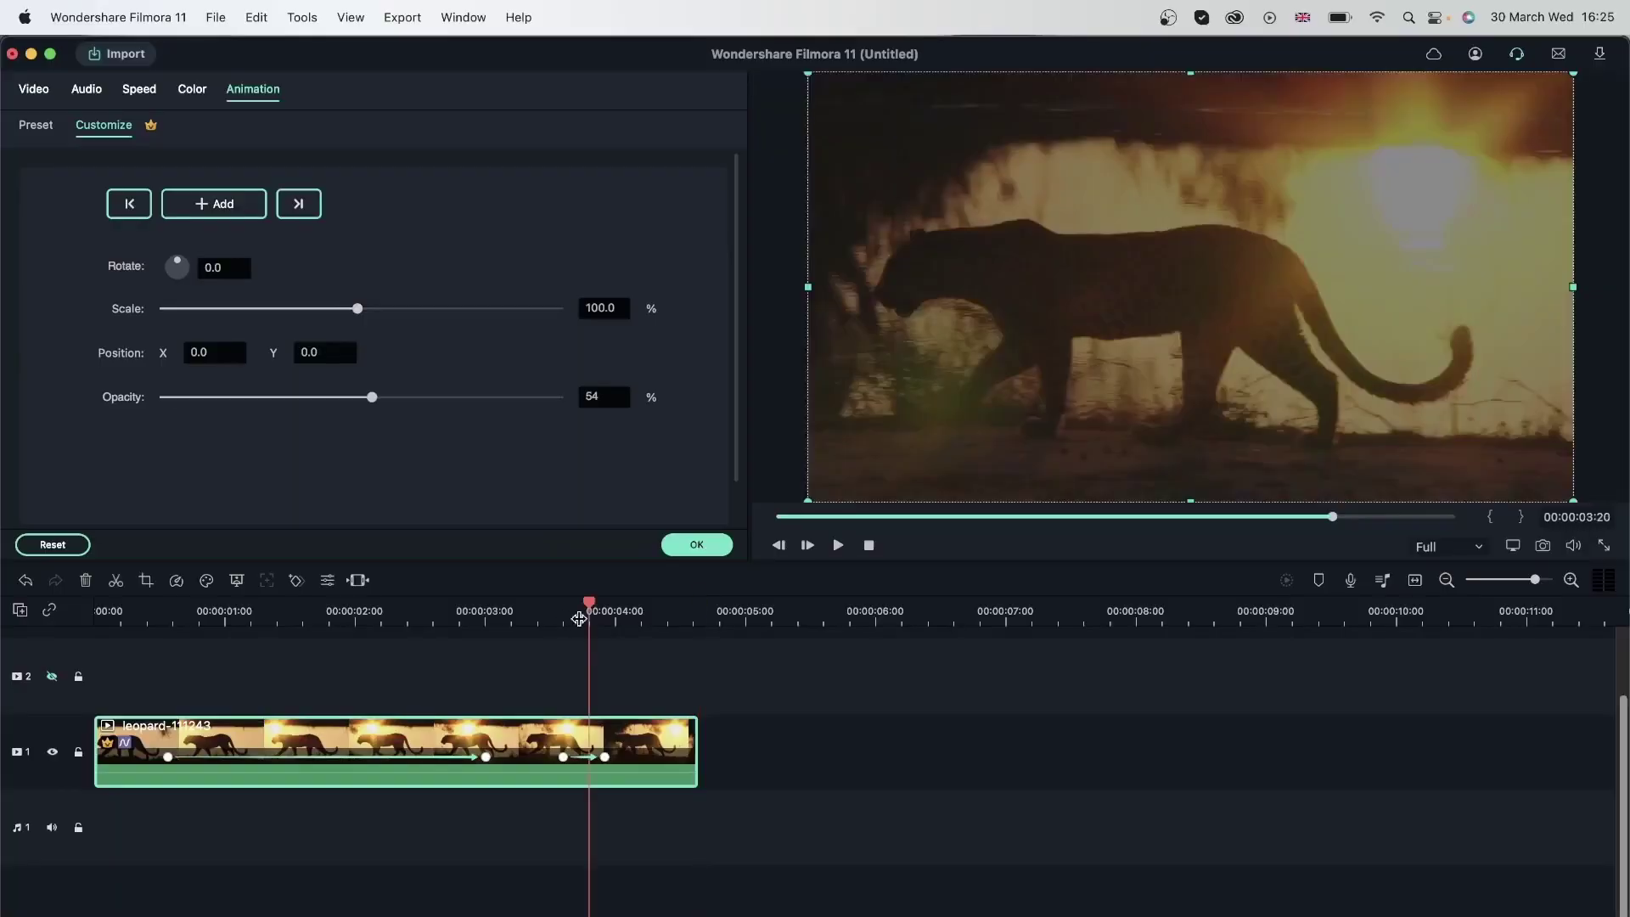
Step: Look through the leopard clip's color settings at 00:00:02:01, set the white balance temperature to 3 and apply the clip settings
left_click_drag(592, 609, 358, 643)
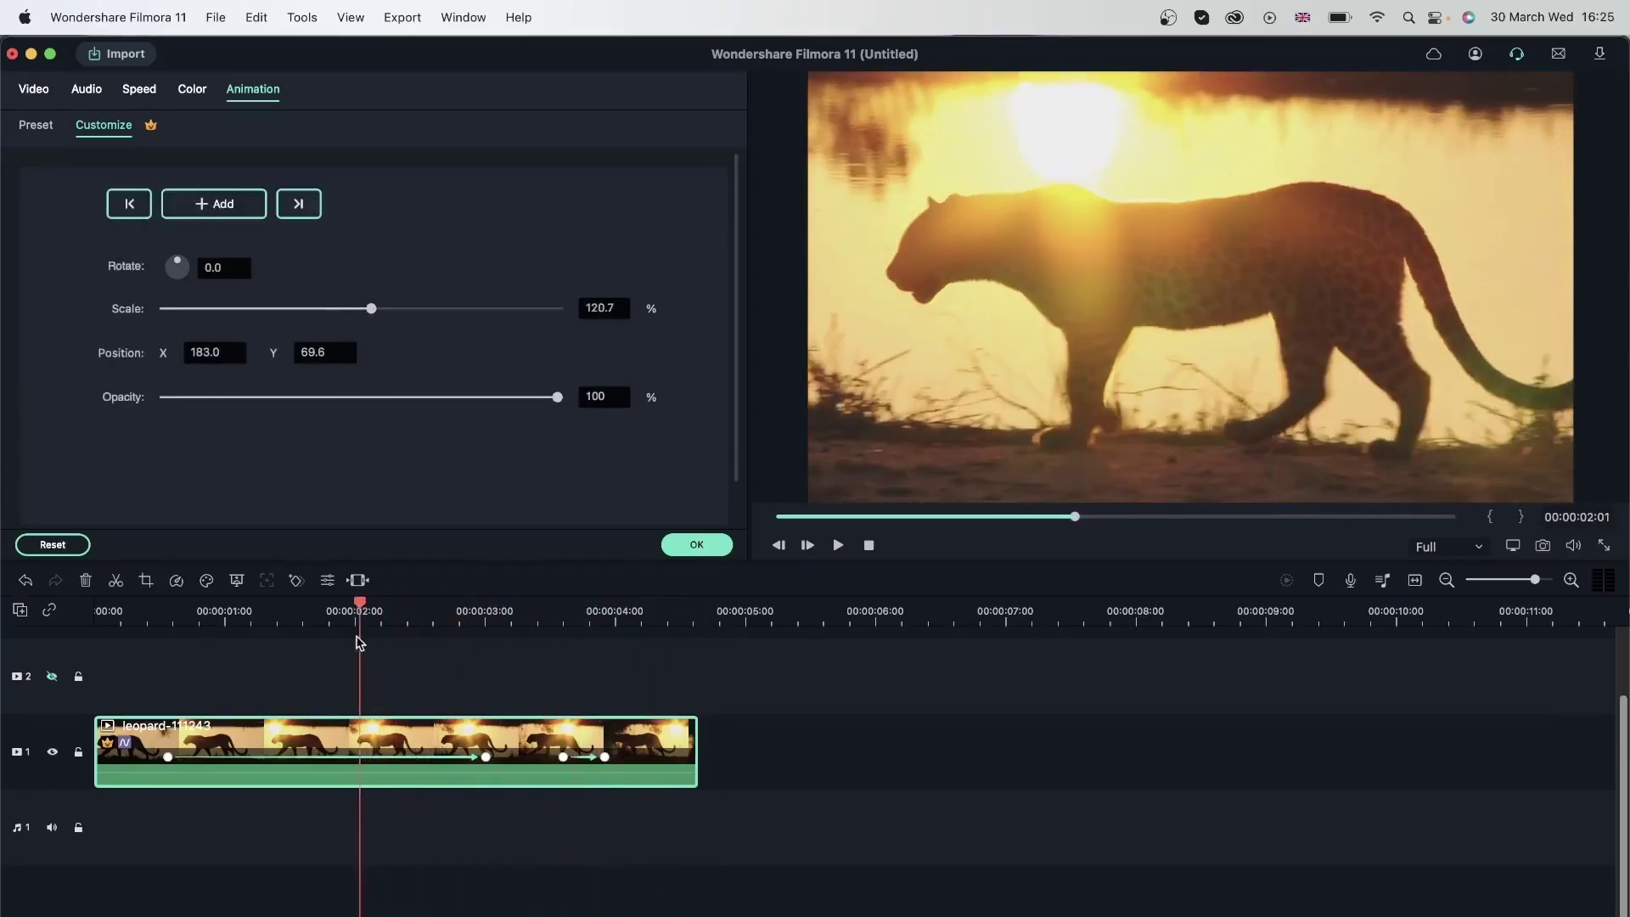
left_click(192, 89)
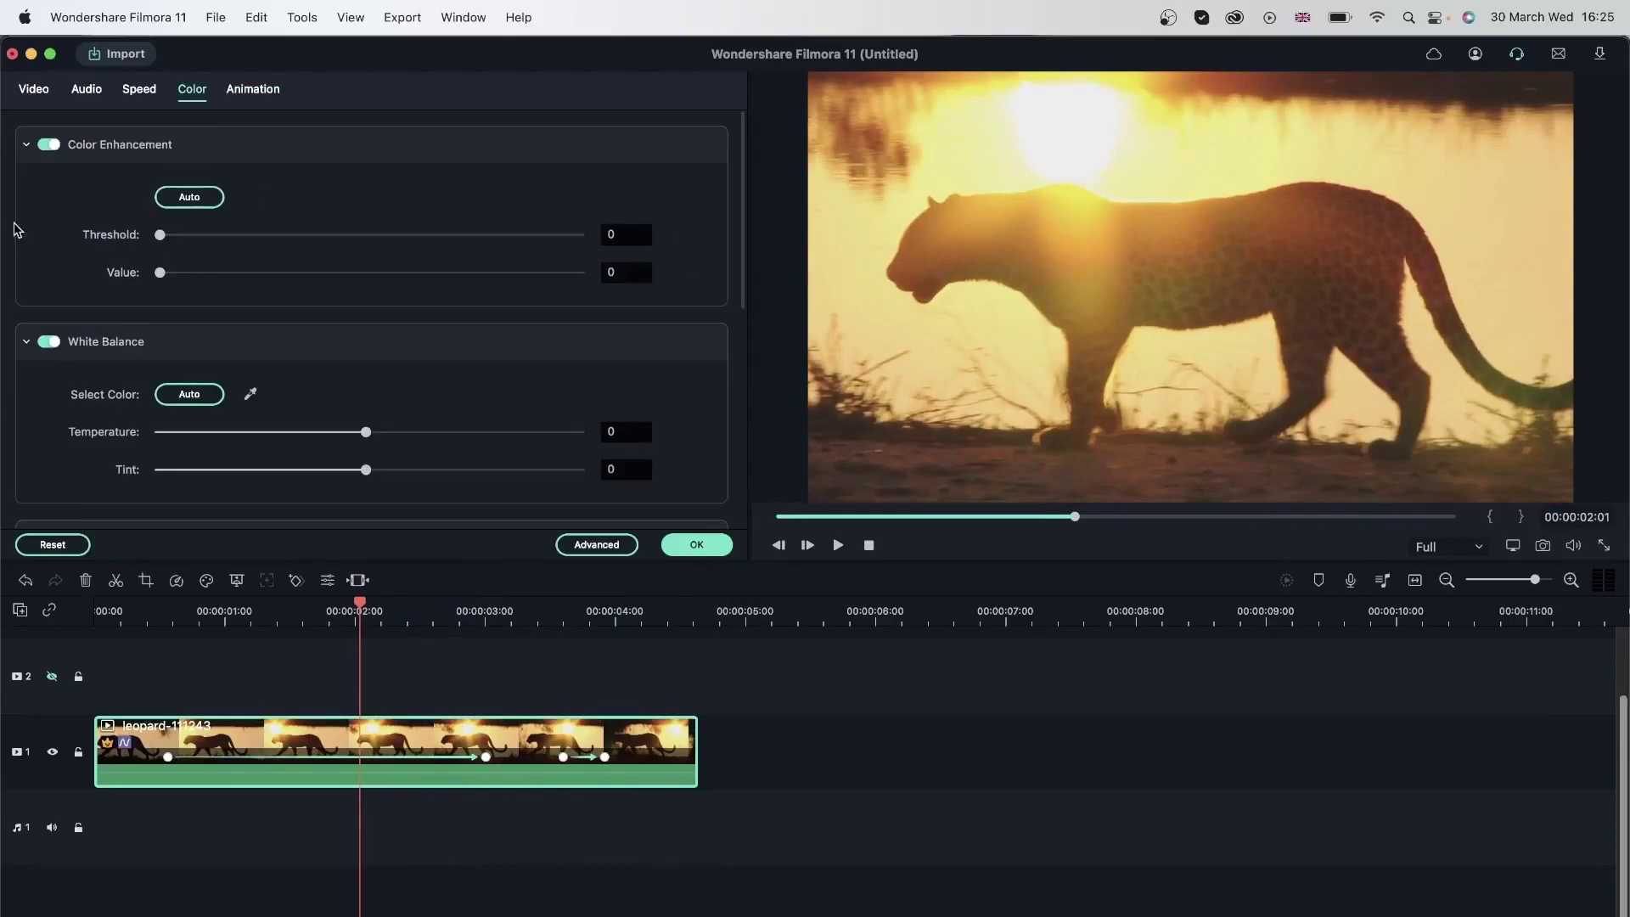
scroll(189, 314, "down", 5)
scroll(229, 262, "down", 2)
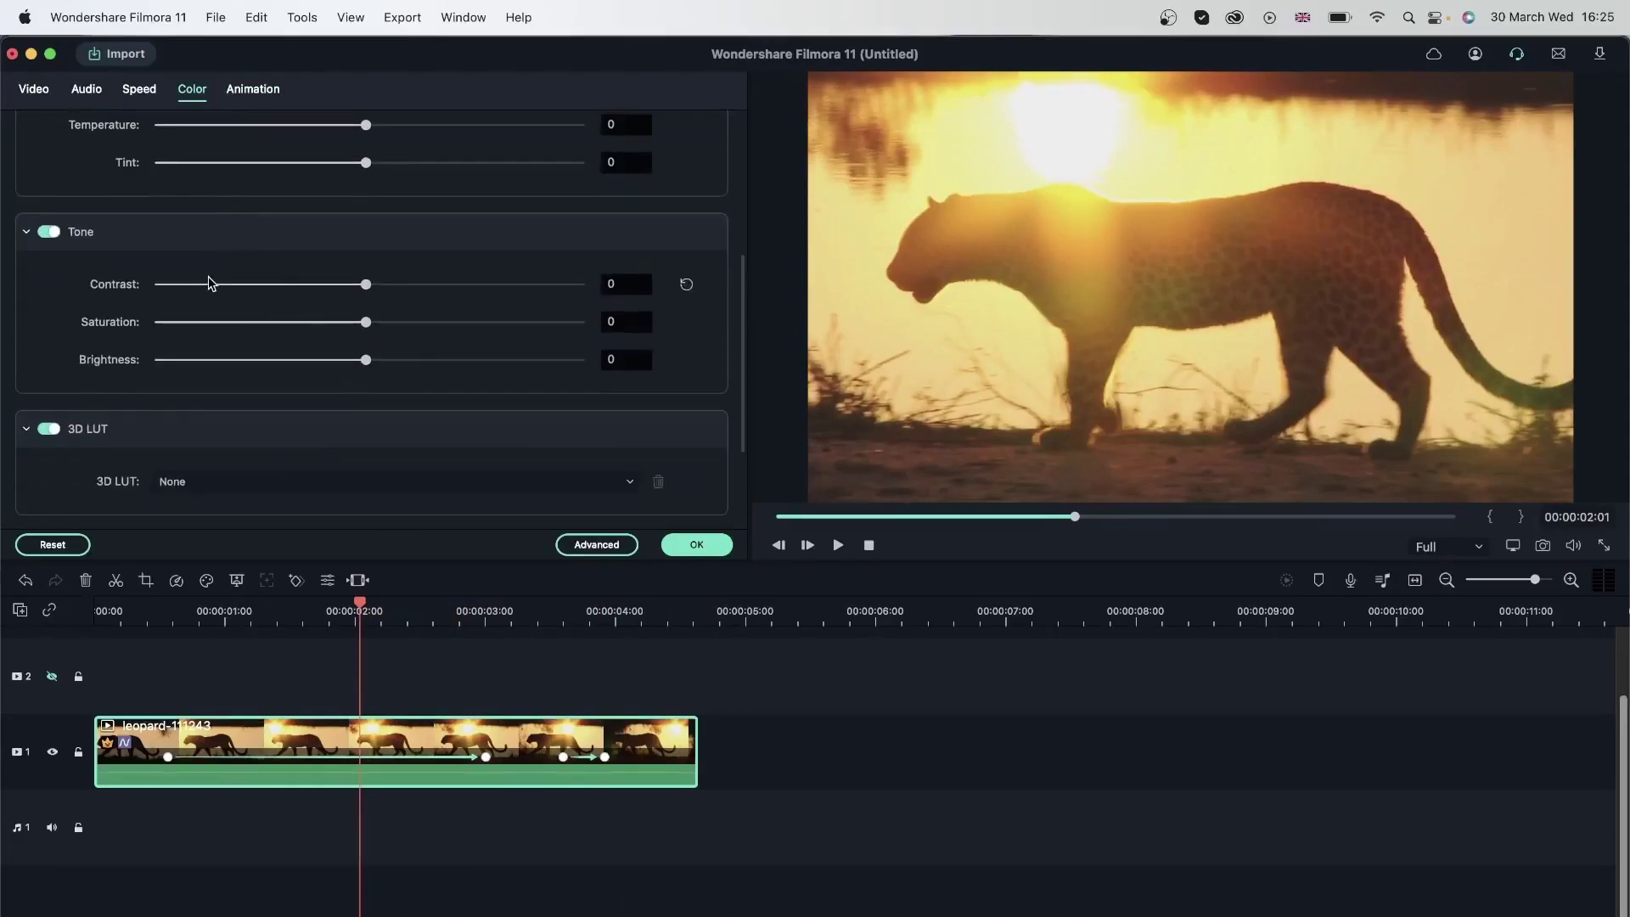
scroll(211, 284, "up", 5)
scroll(201, 325, "down", 5)
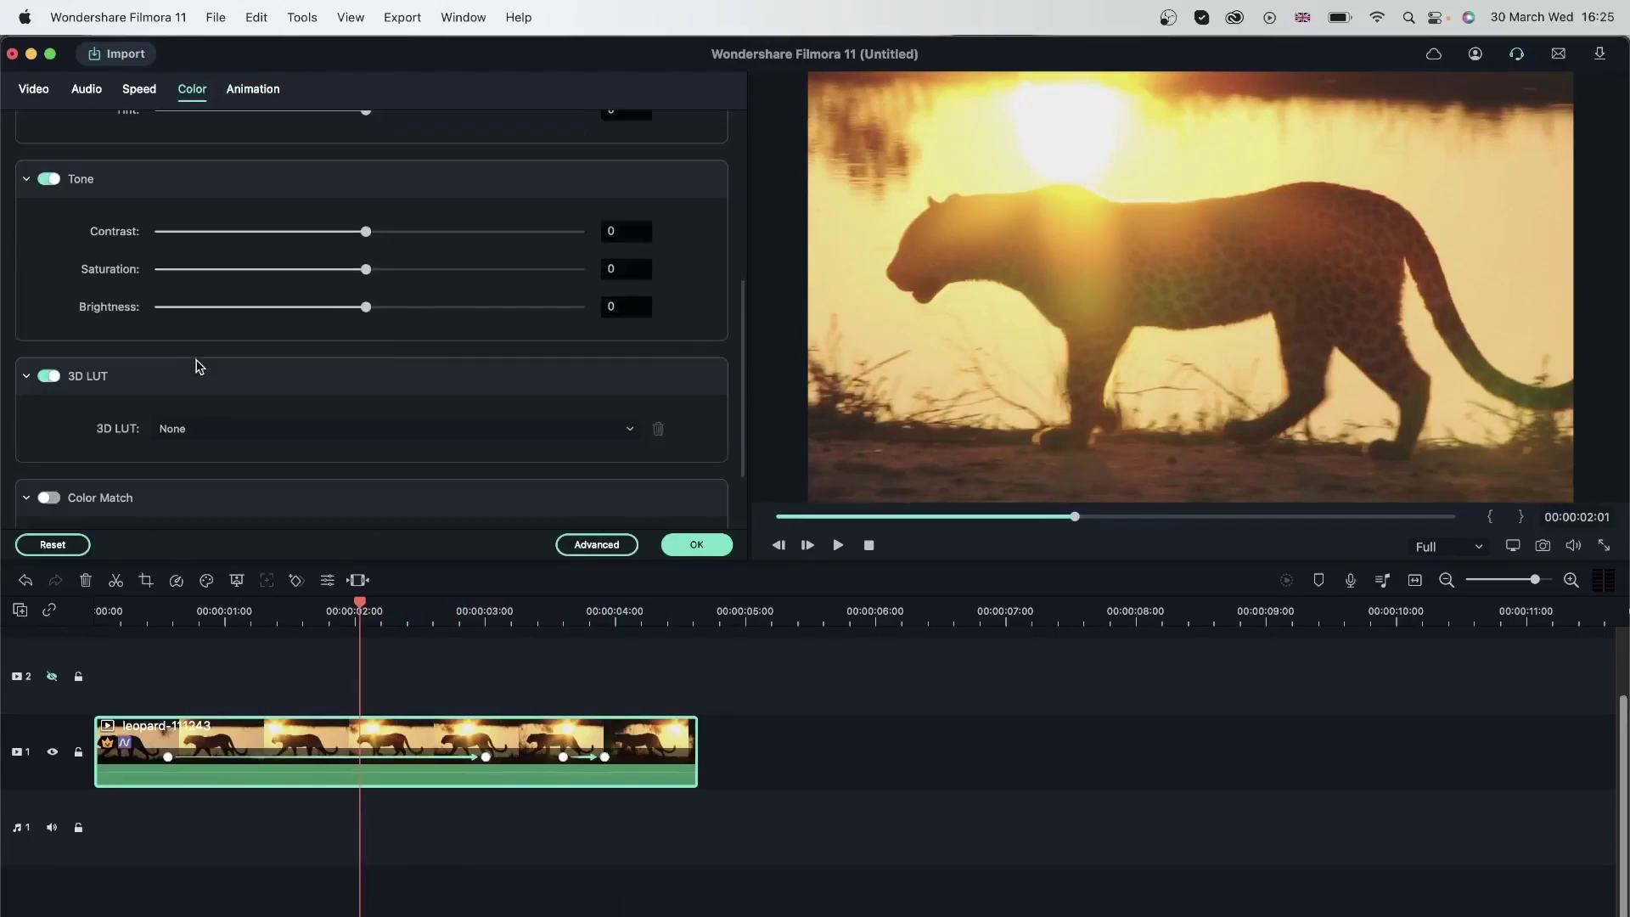
scroll(125, 245, "up", 6)
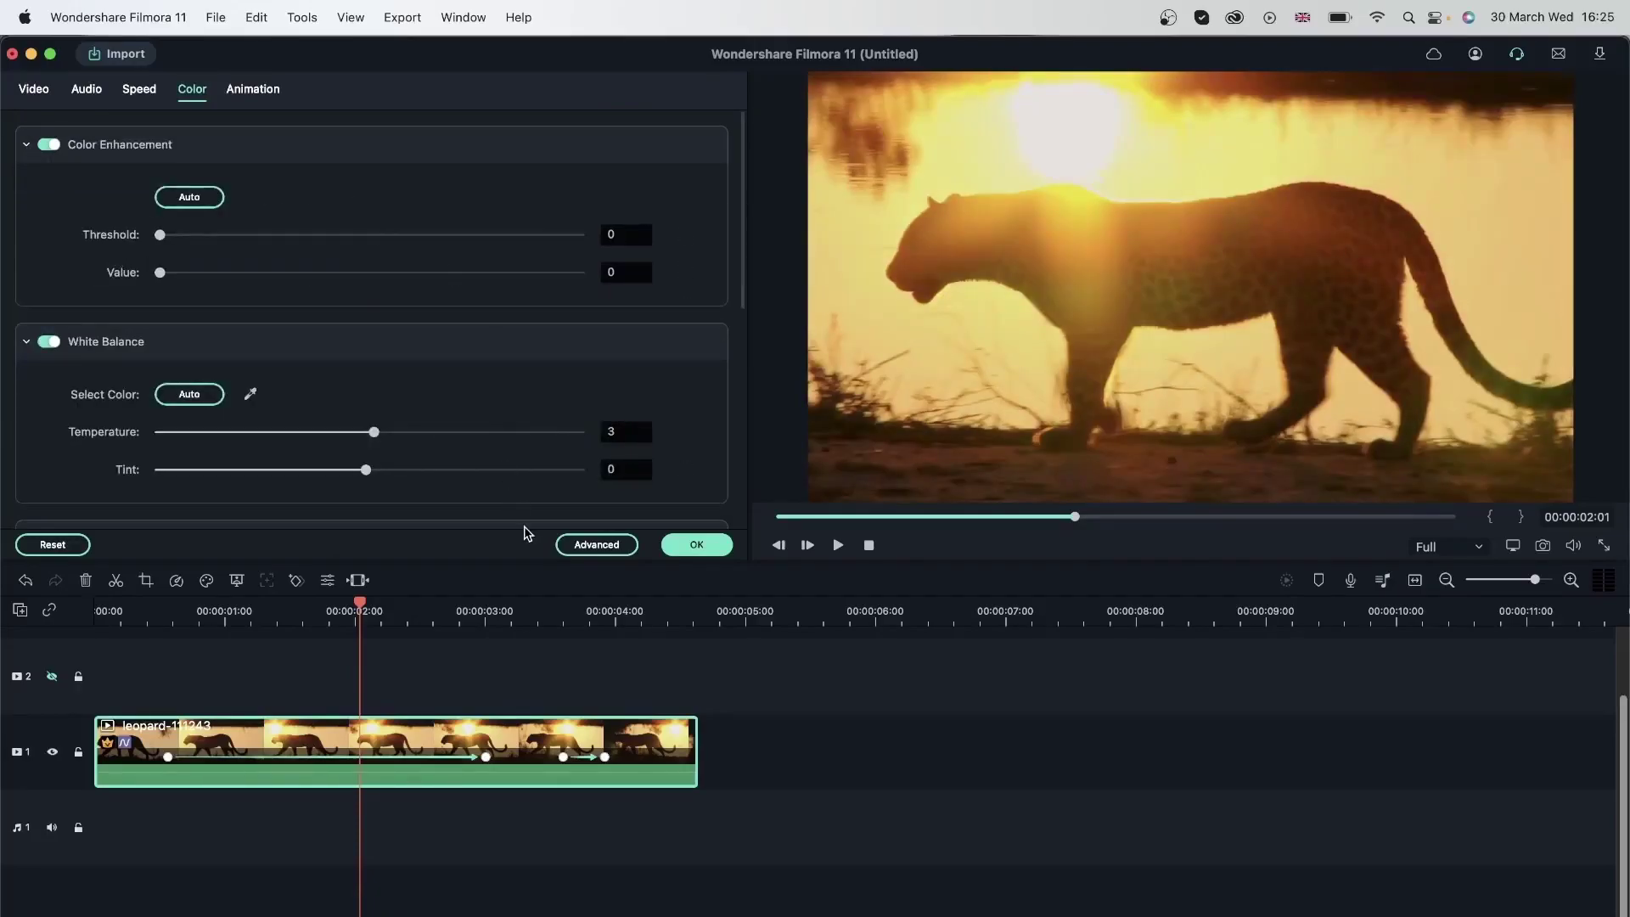
left_click(728, 553)
left_click_drag(362, 610, 687, 682)
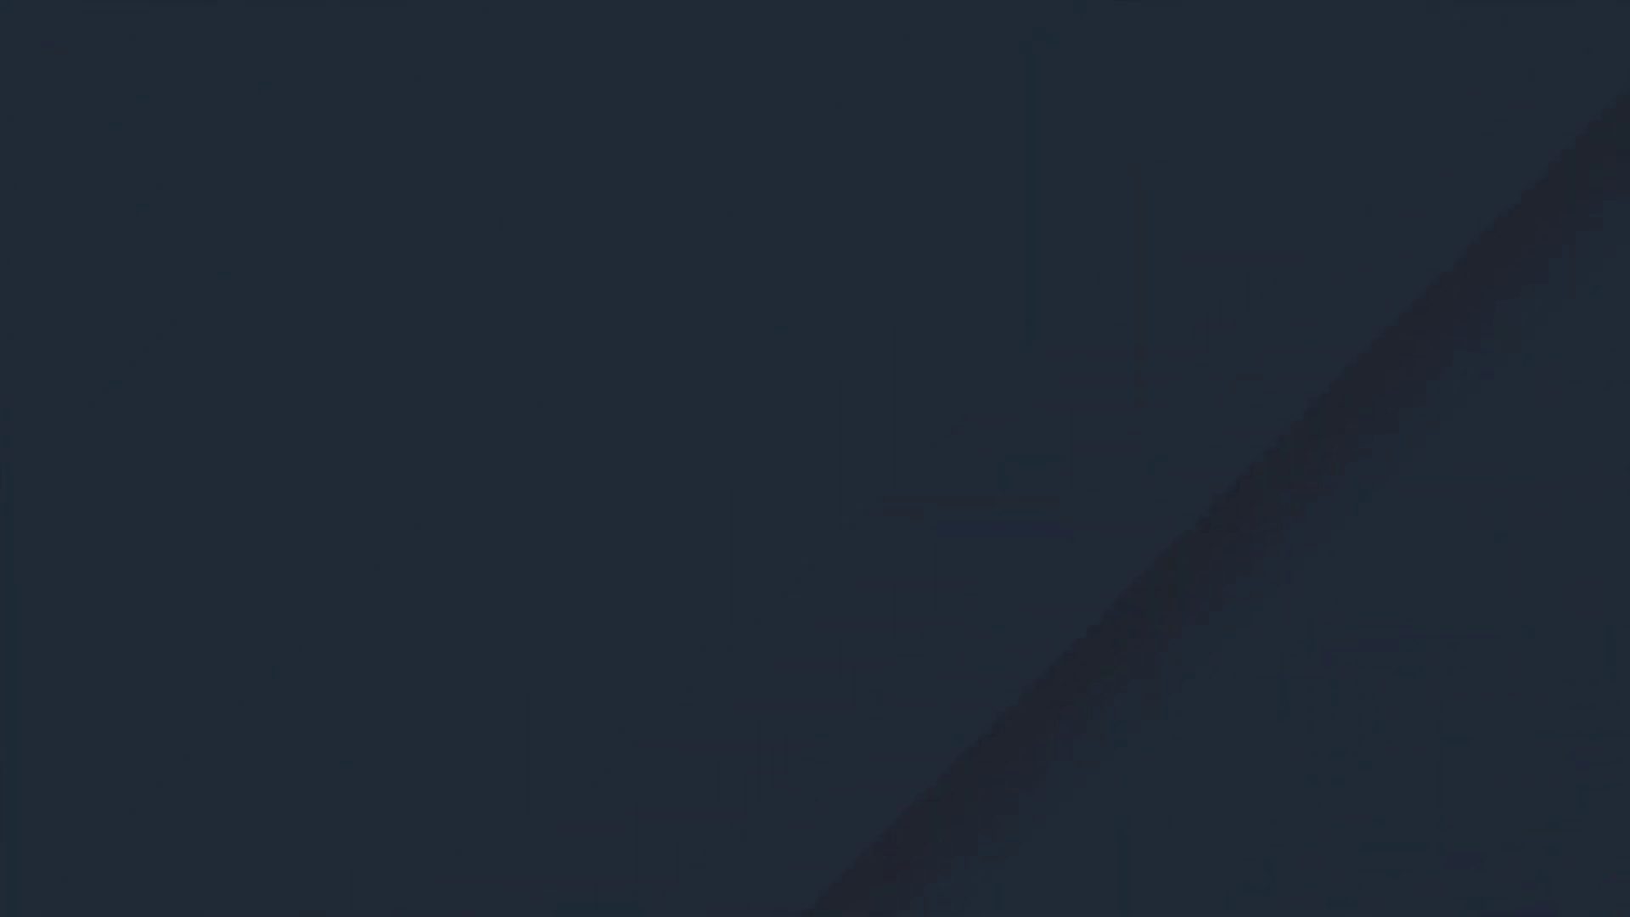